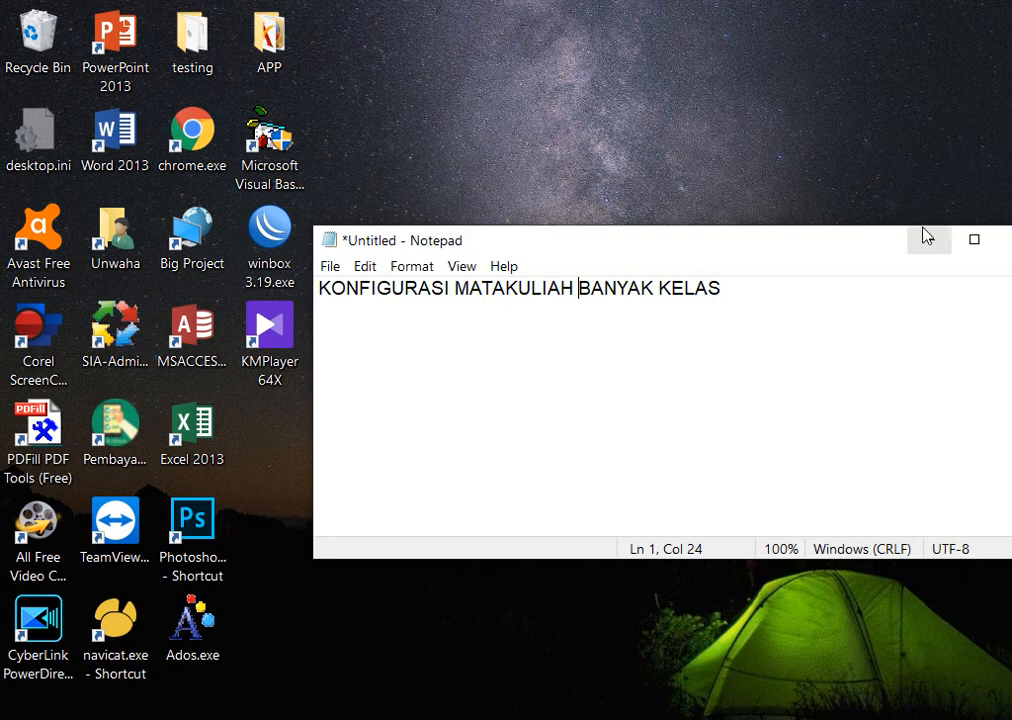
Move aside and minimize the KONFIGURASI MATAKULIAH BANYAK KELAS Notepad note, then launch Chrome.
left_click_drag(888, 245, 795, 284)
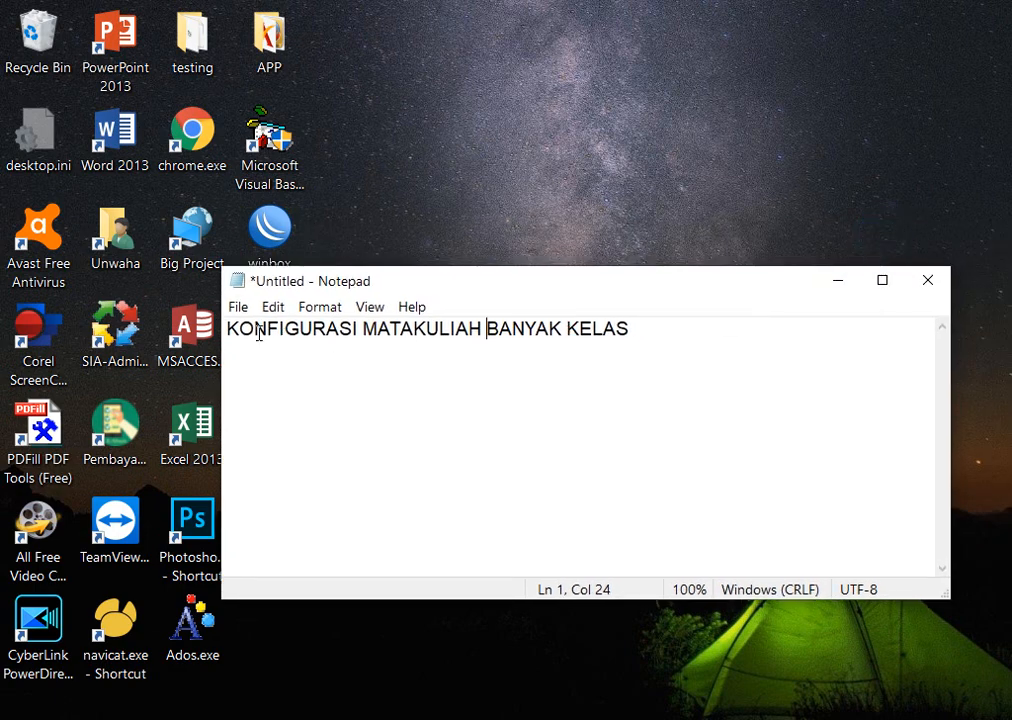
left_click(838, 284)
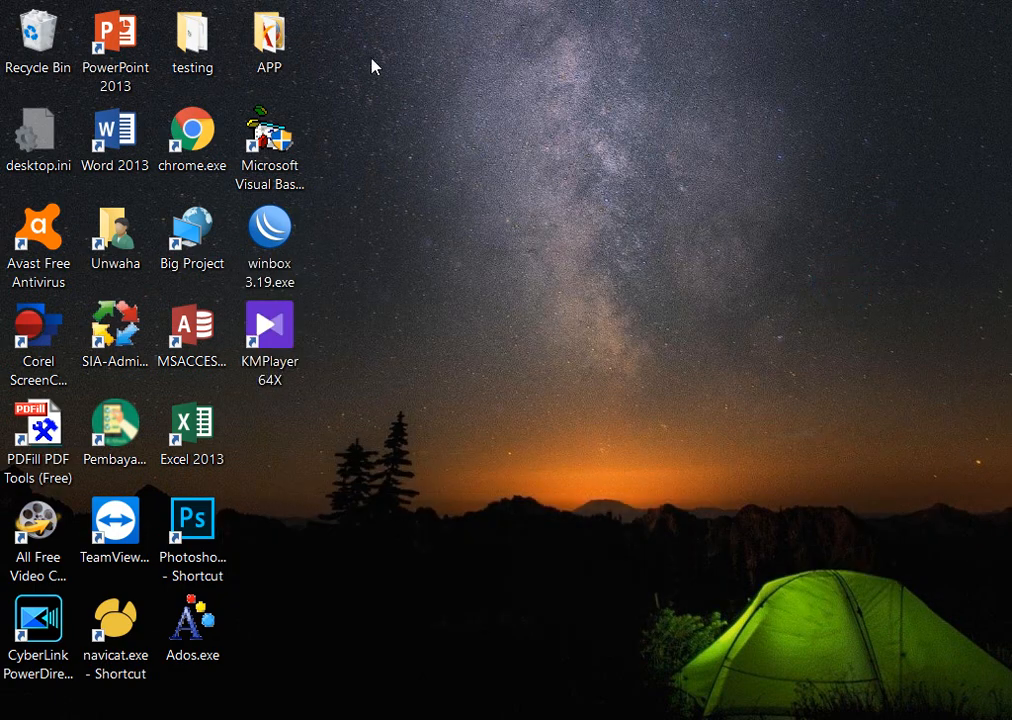
double_click(199, 126)
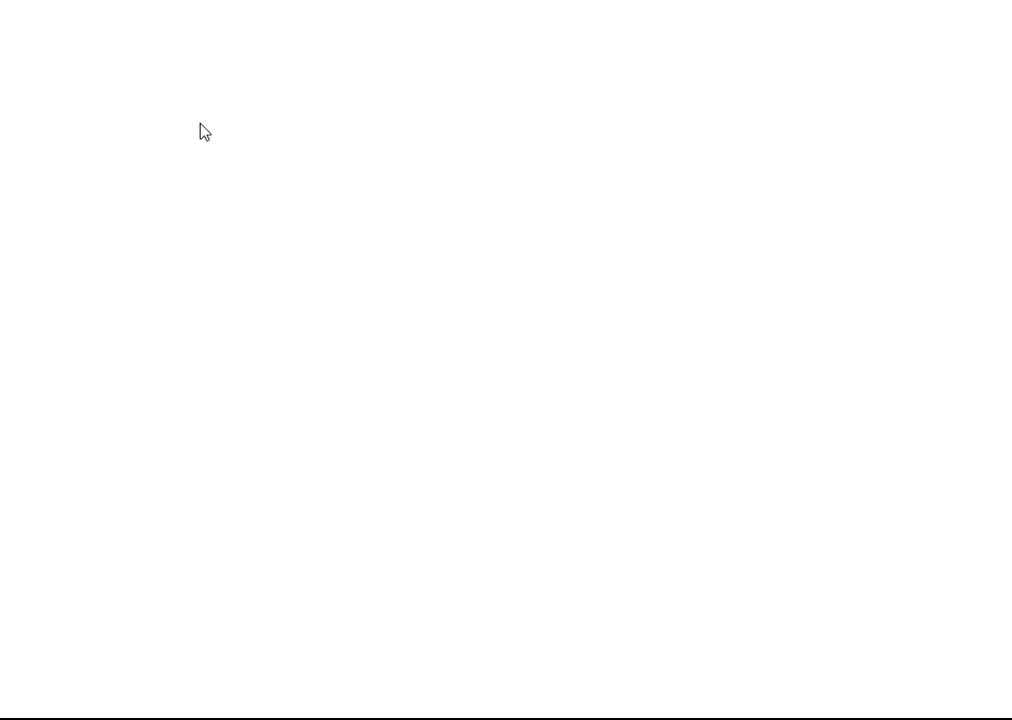
Open the Unwaha e-learning site and log in with the saved lecturer account.
left_click(287, 61)
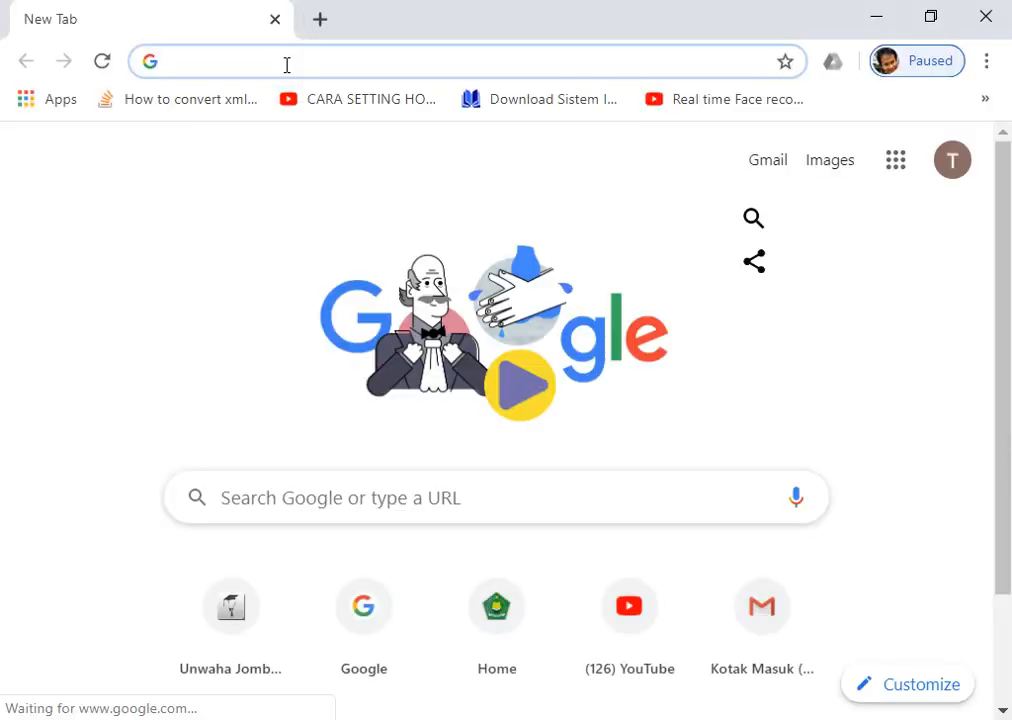
type("ele")
key("Return")
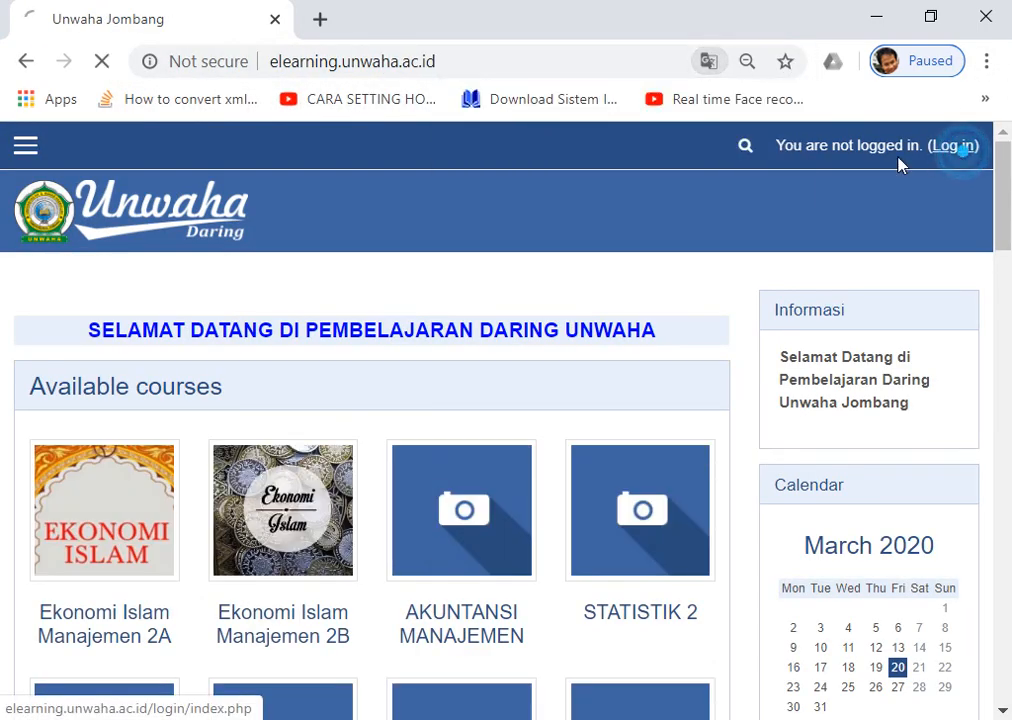
left_click(952, 146)
left_click(315, 447)
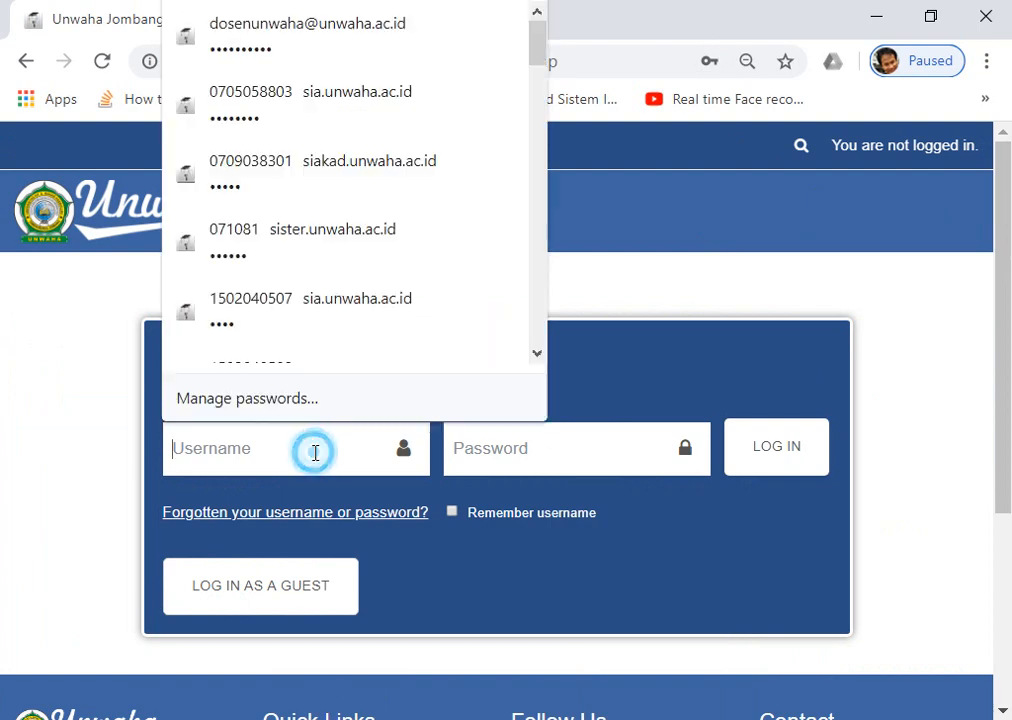
left_click(276, 30)
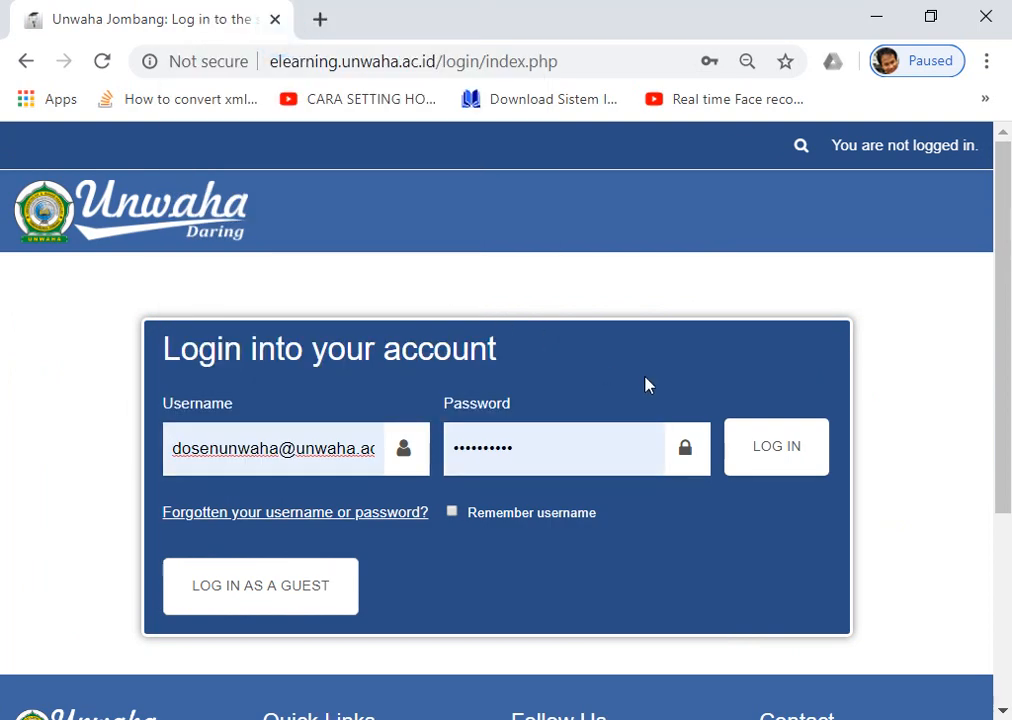
left_click(768, 446)
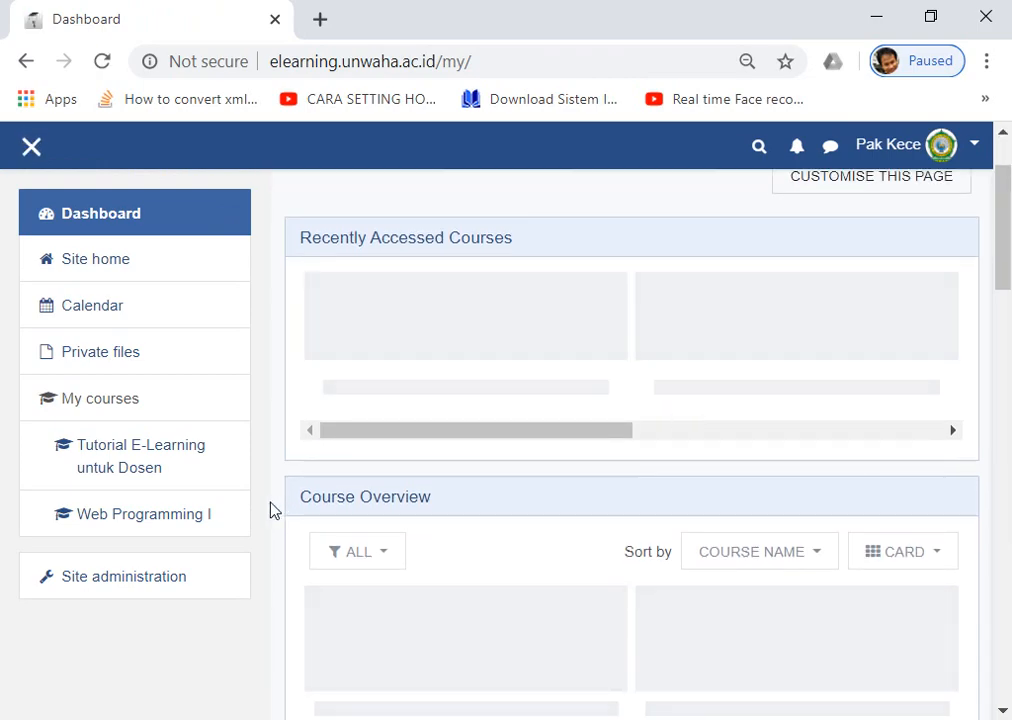
Open the Web Programming I course from the sidebar.
left_click(127, 518)
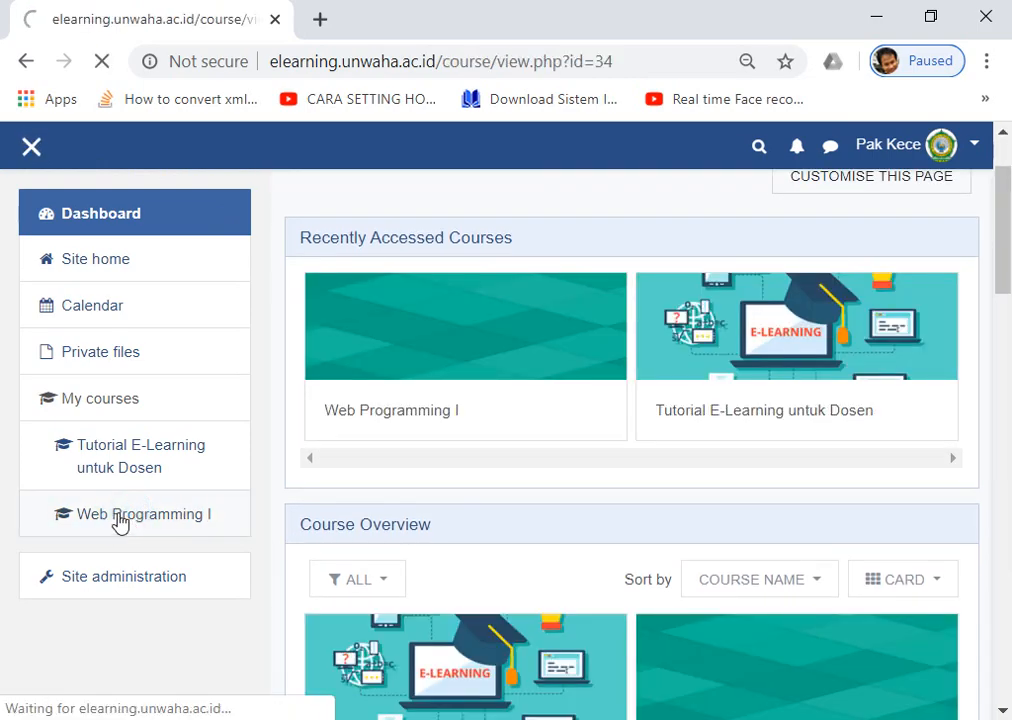
scroll(724, 416, "down", 3)
scroll(724, 416, "up", 3)
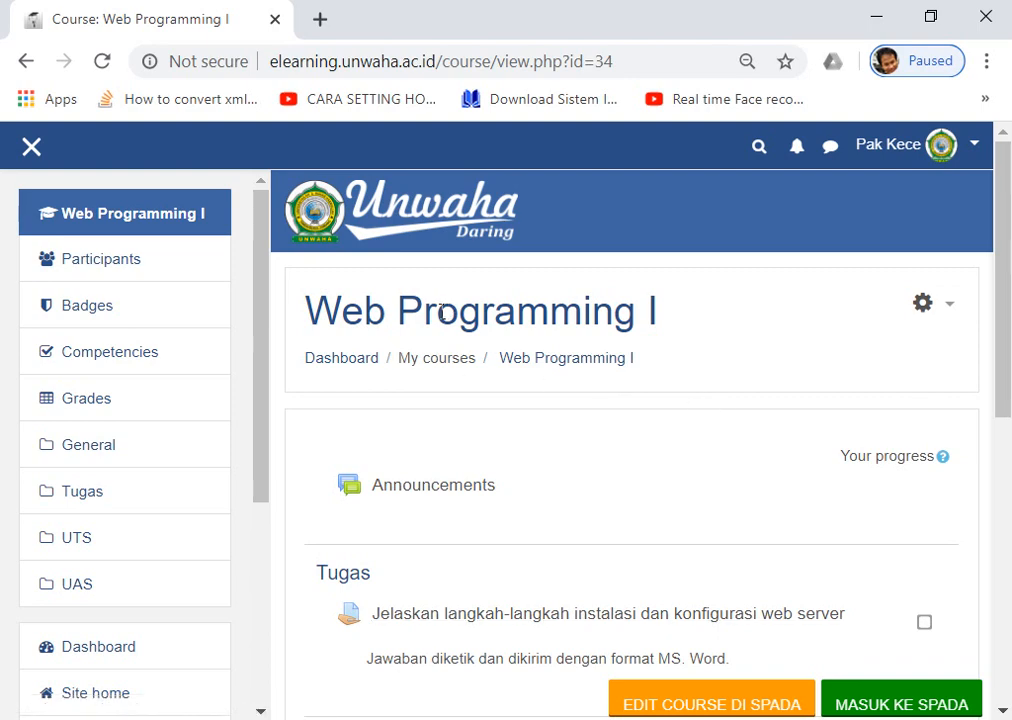
scroll(694, 337, "down", 1)
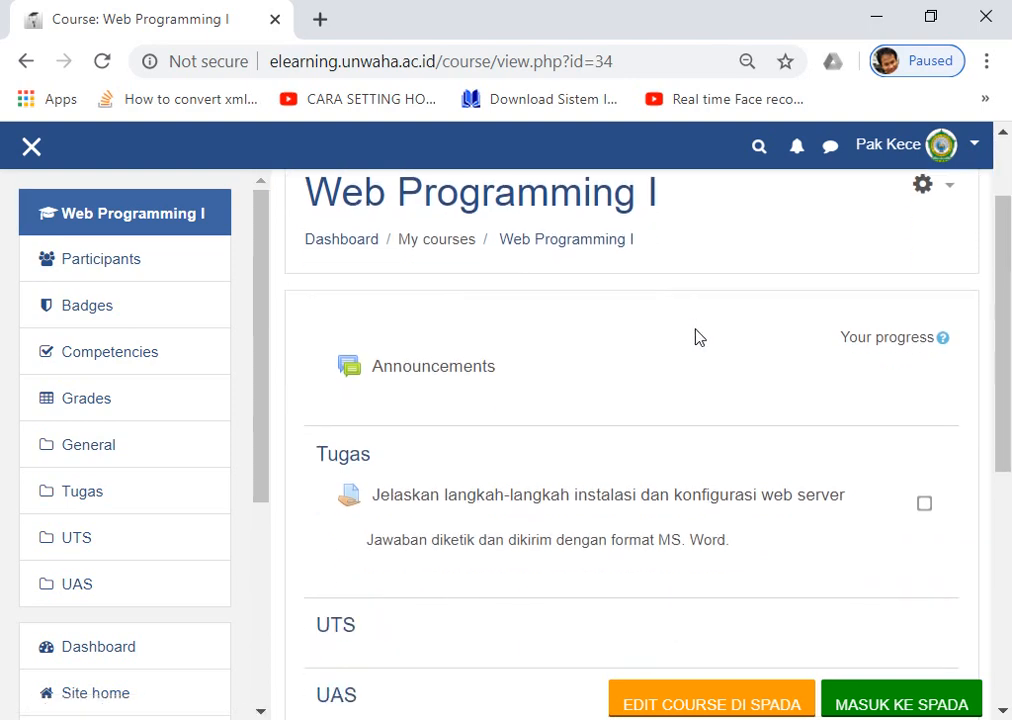
scroll(694, 337, "up", 1)
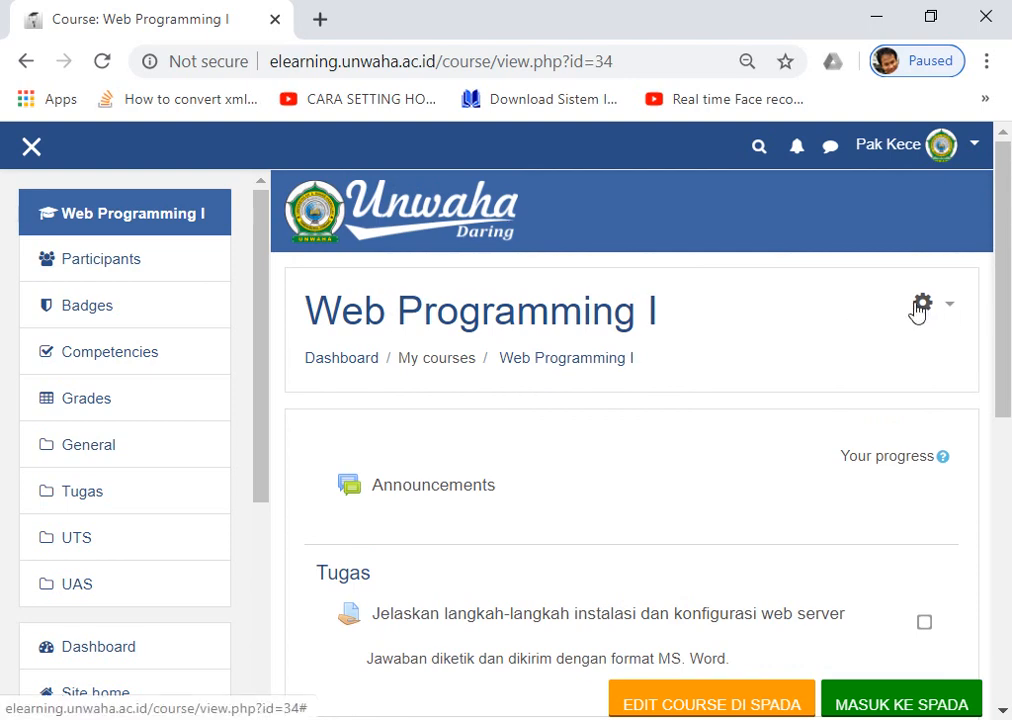
Go to the course's Groups page via Course administration > Users > Groups.
left_click(929, 307)
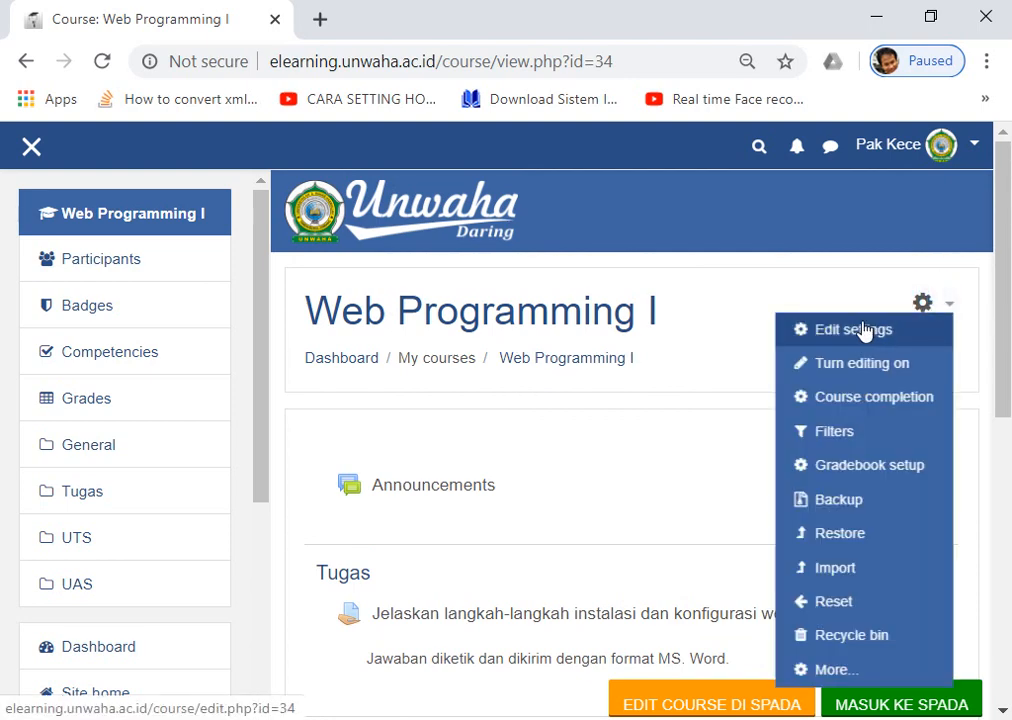
left_click(837, 672)
scroll(637, 481, "down", 3)
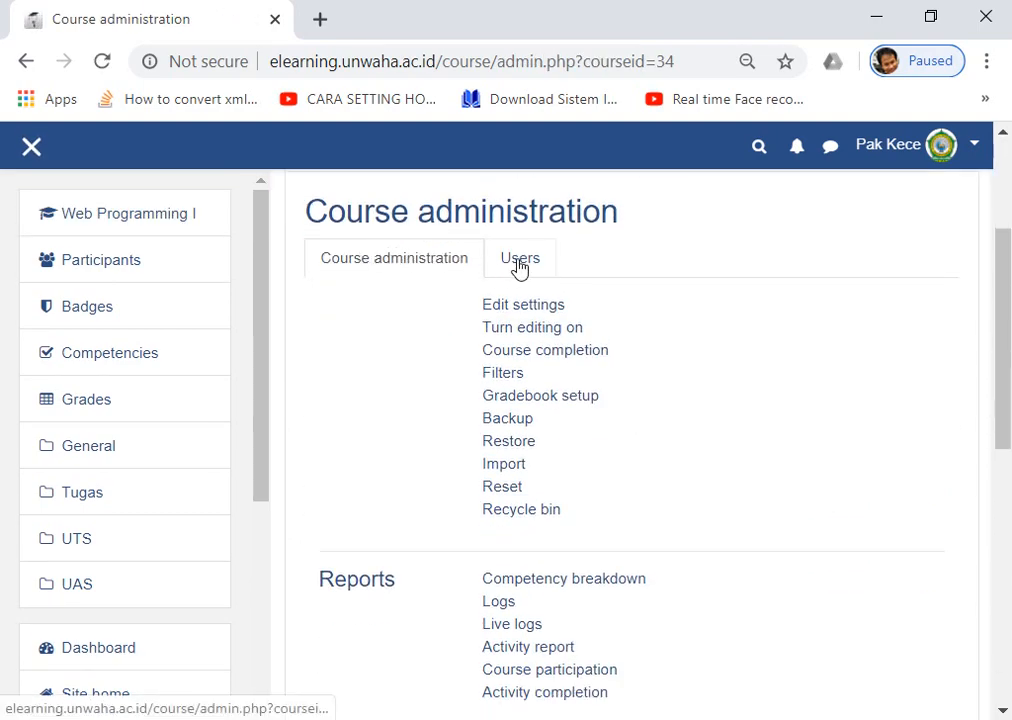
left_click(516, 264)
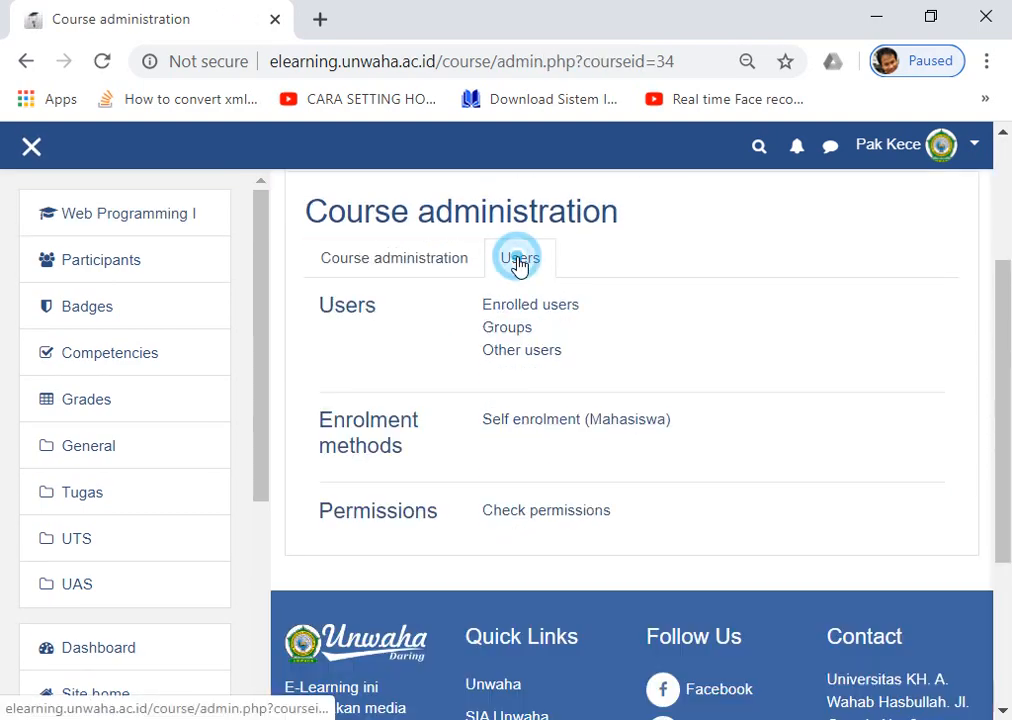
left_click(516, 335)
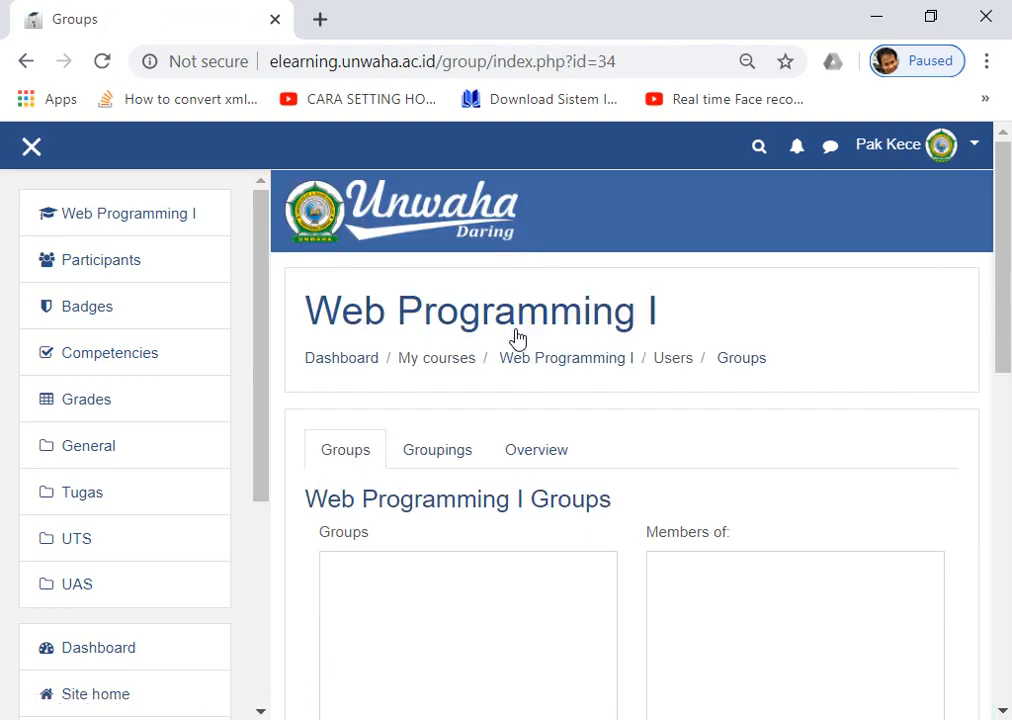
scroll(516, 338, "down", 5)
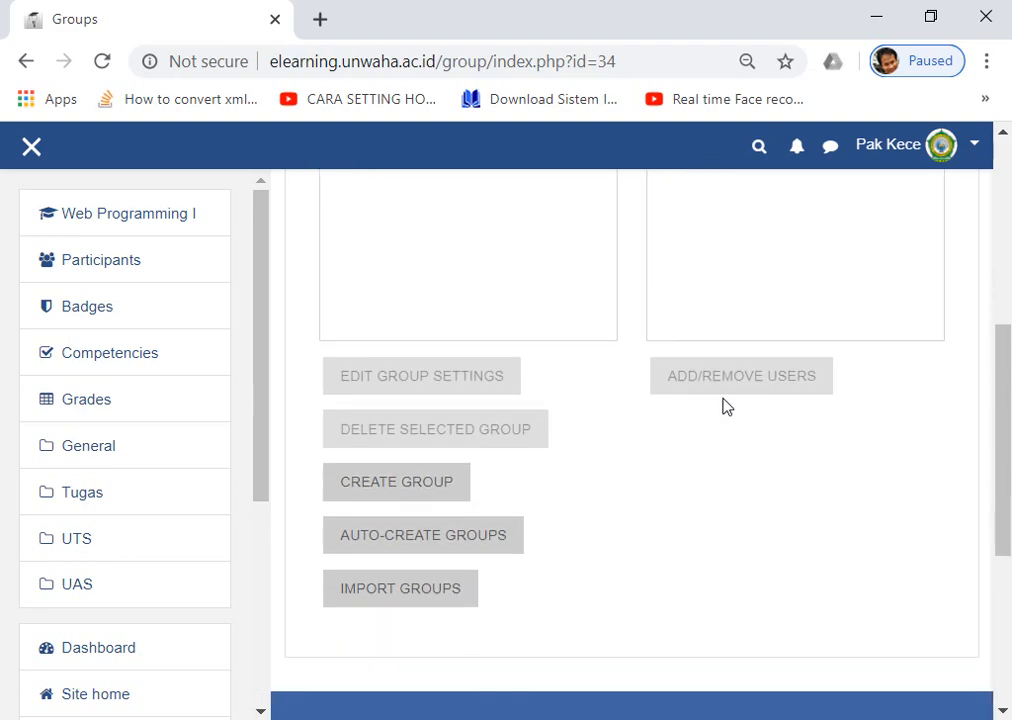
scroll(503, 338, "up", 5)
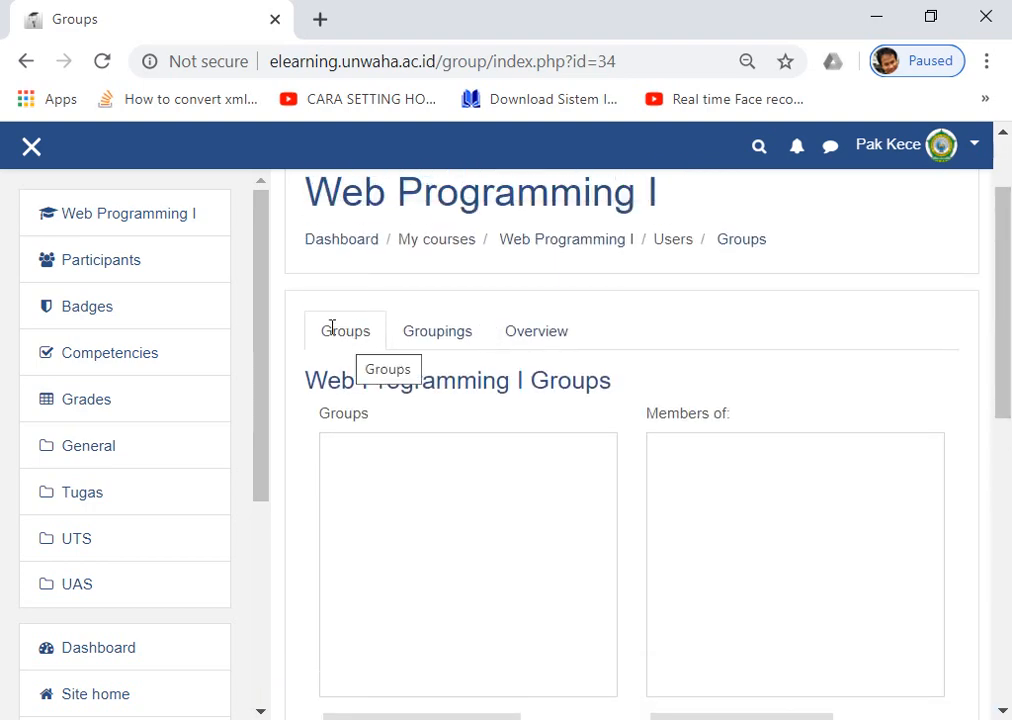
scroll(348, 387, "down", 5)
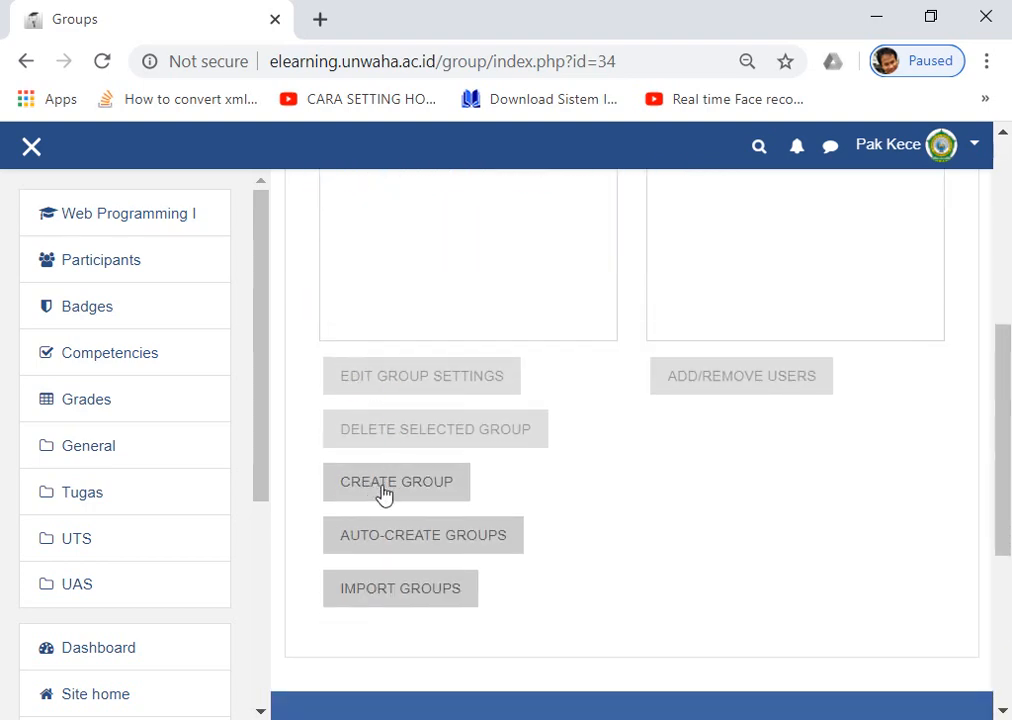
Start a new group named Kelas-A and open its enrolment key field for editing.
left_click(376, 492)
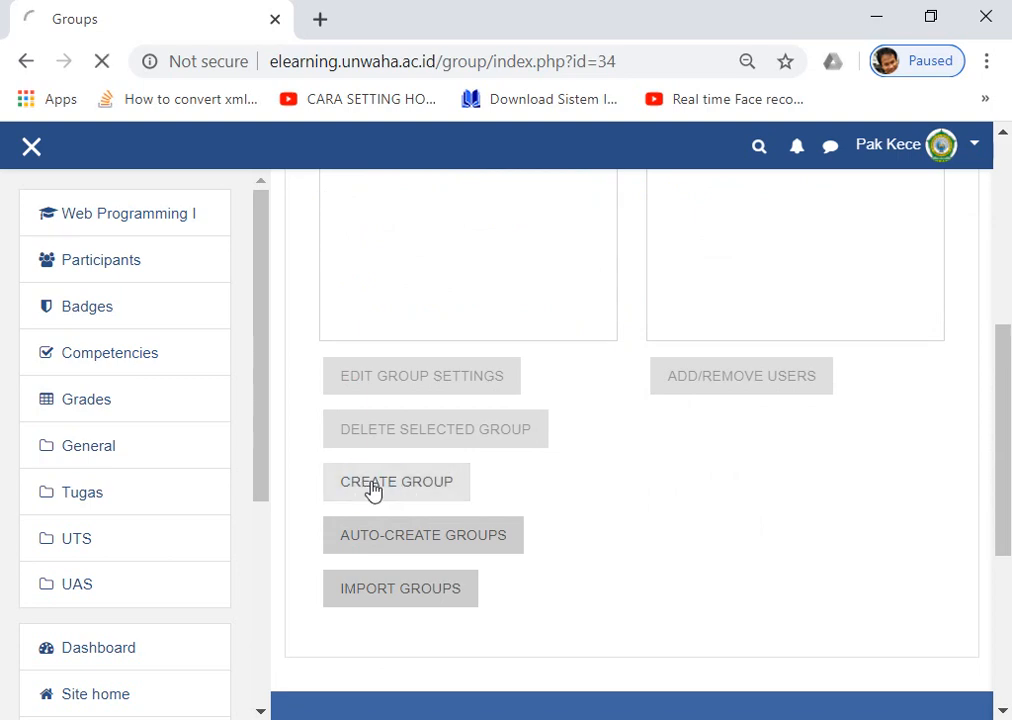
scroll(441, 343, "down", 3)
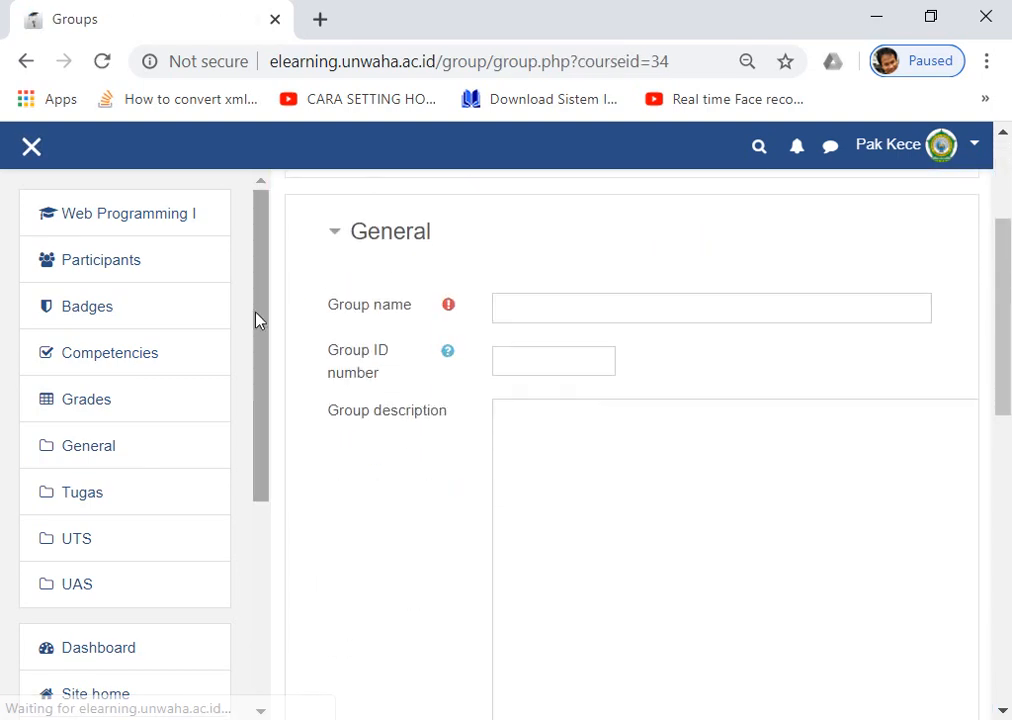
left_click(542, 315)
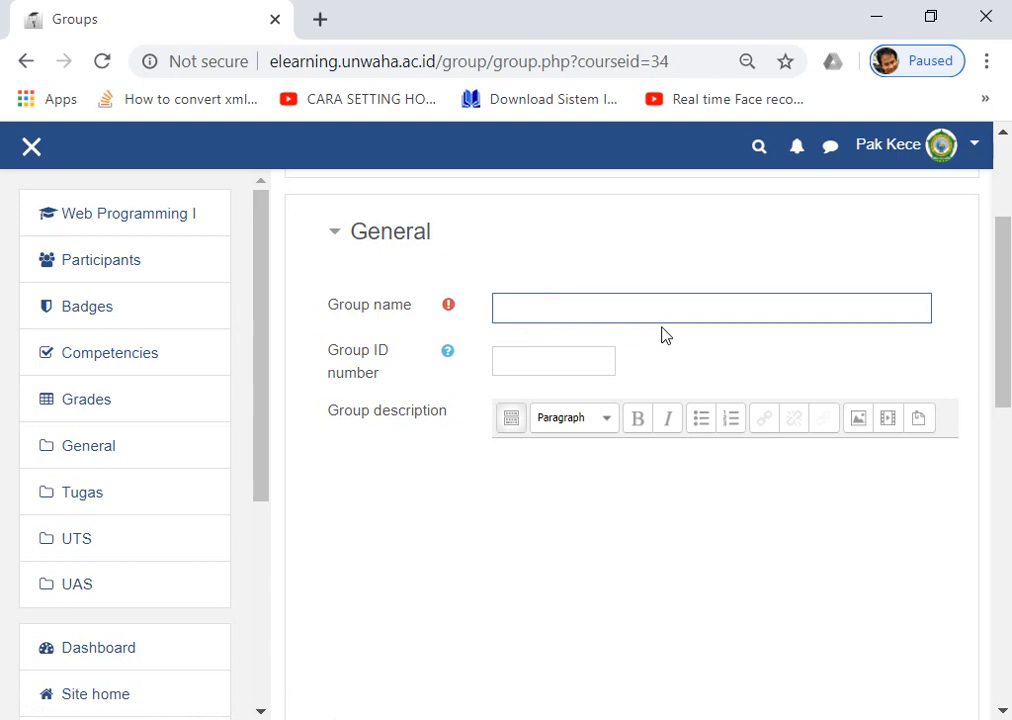
type("Kelasa-A")
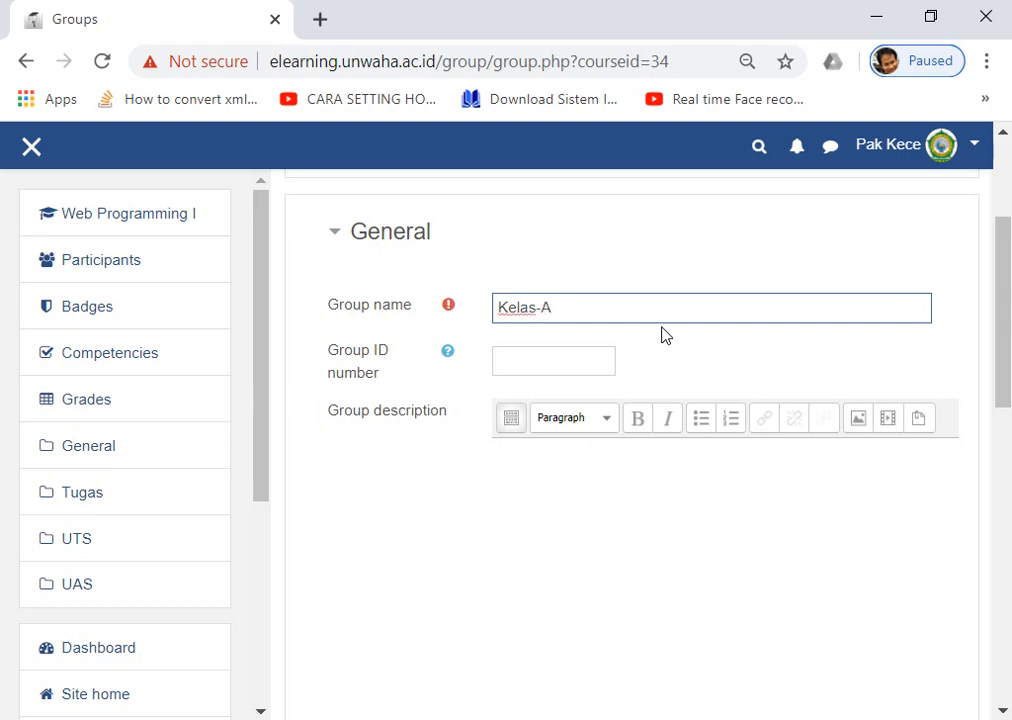
scroll(600, 380, "down", 4)
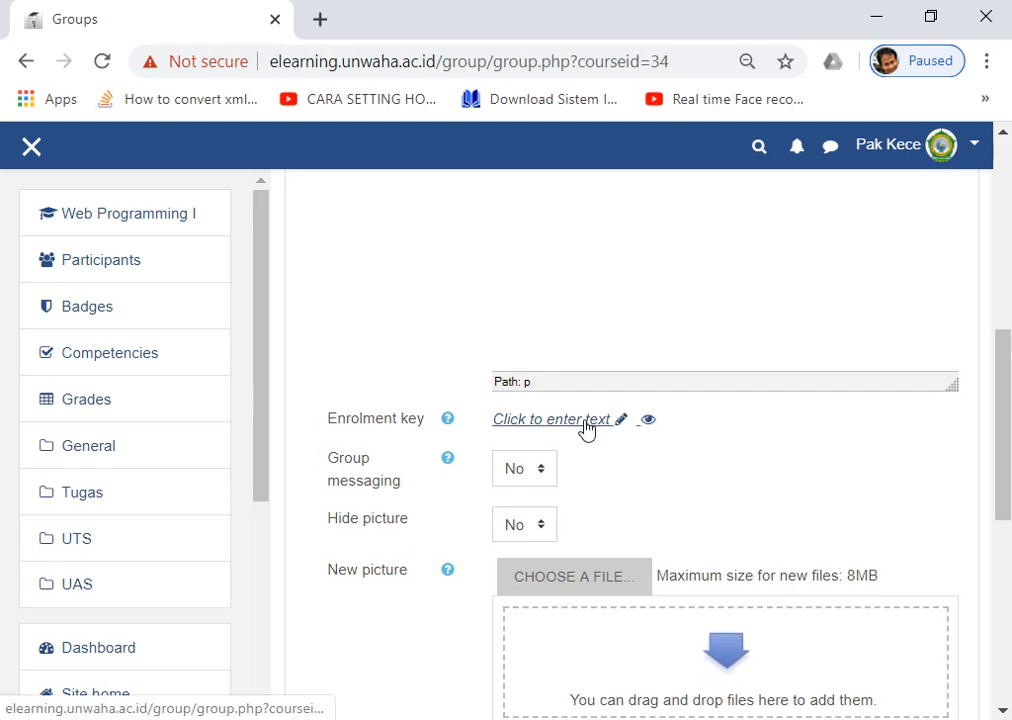
left_click(586, 424)
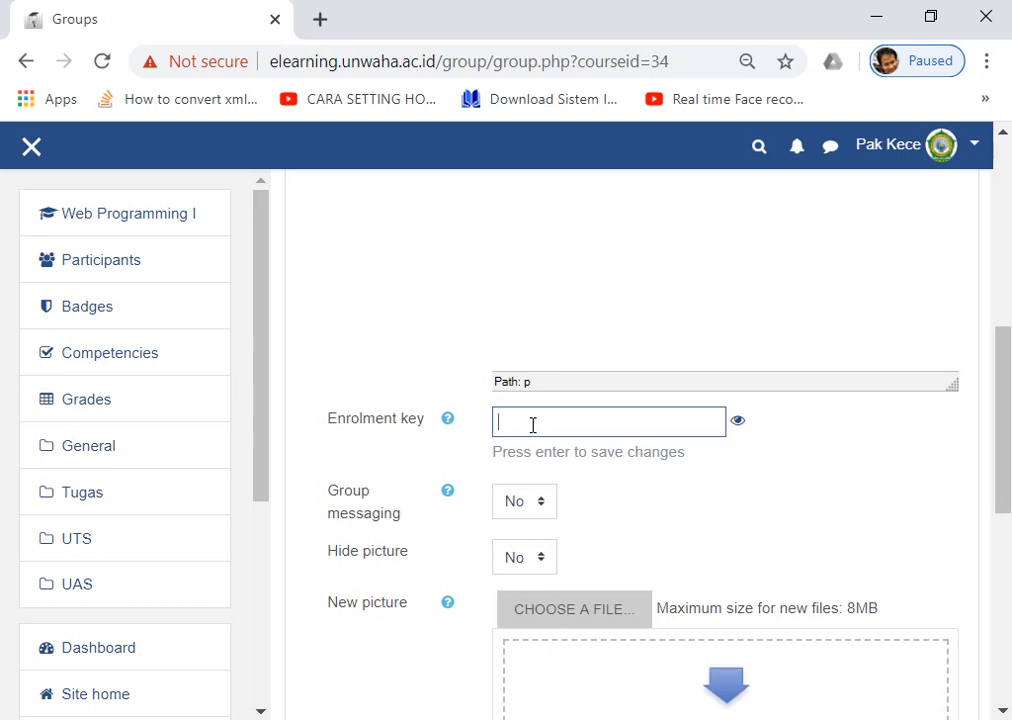
scroll(533, 425, "up", 2)
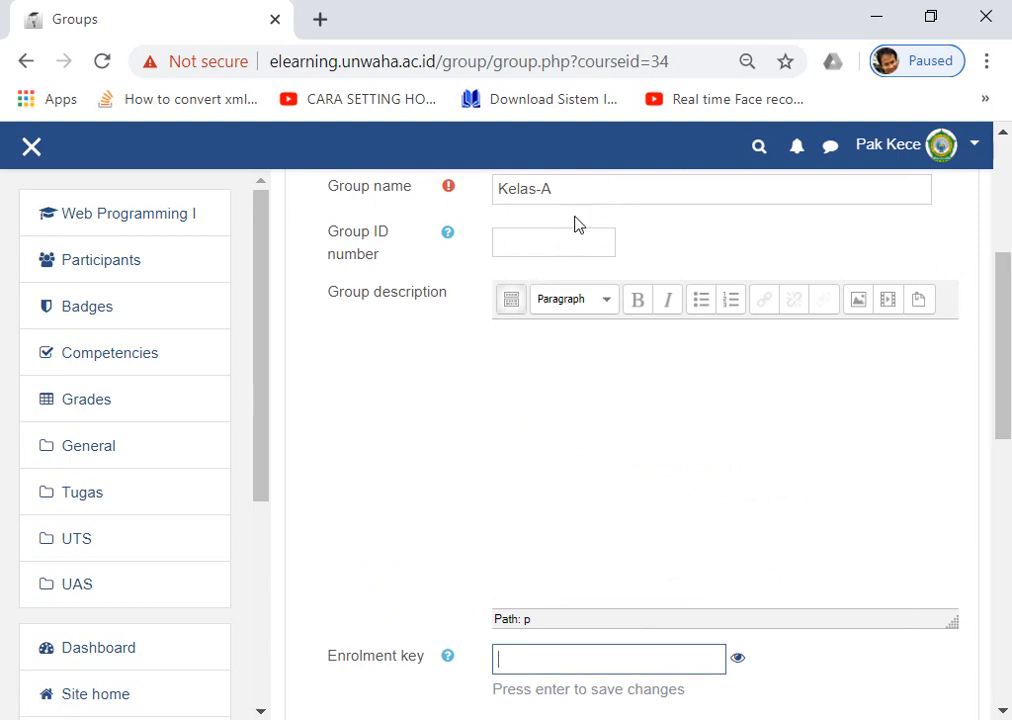
scroll(560, 240, "down", 2)
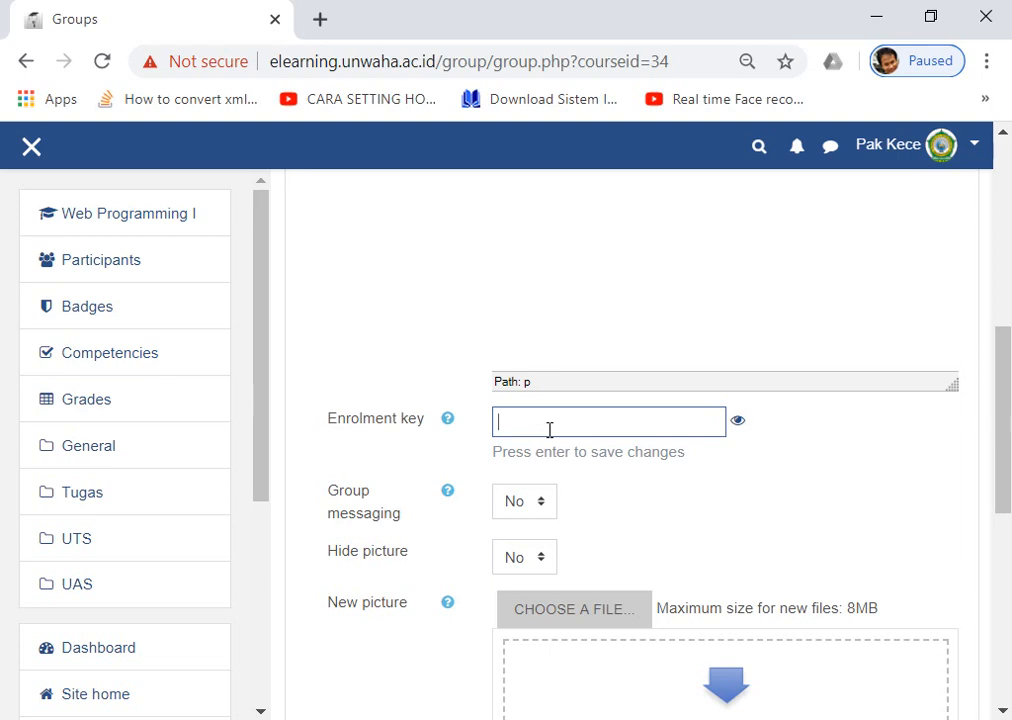
Type the Kelas-A enrolment key and reveal it in plain text.
left_click(741, 428)
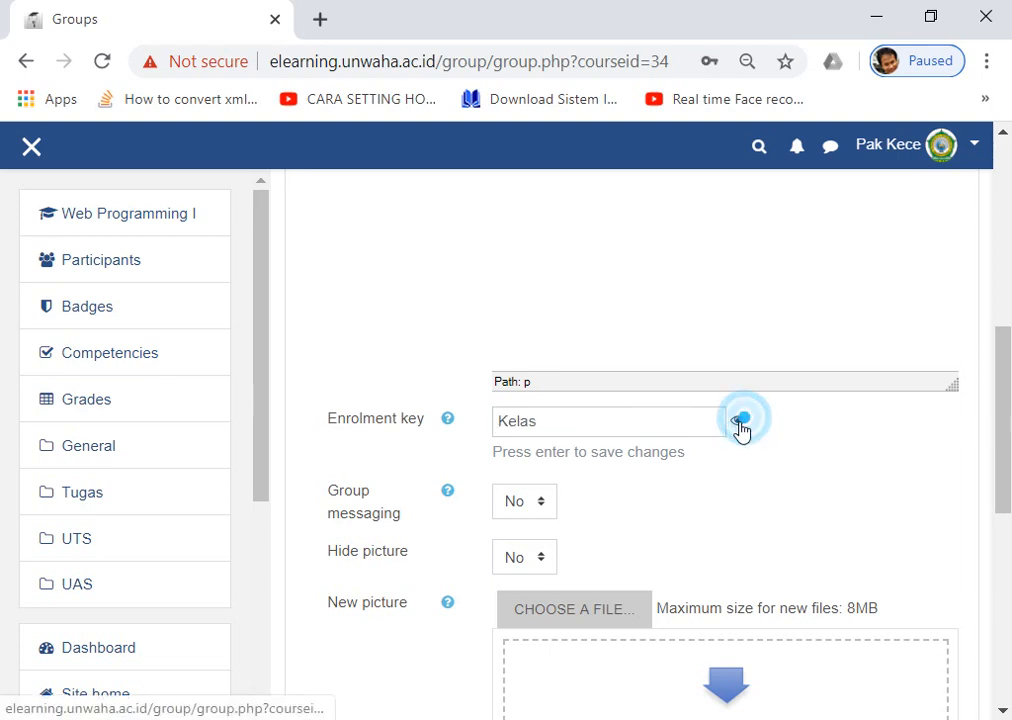
left_click(606, 426)
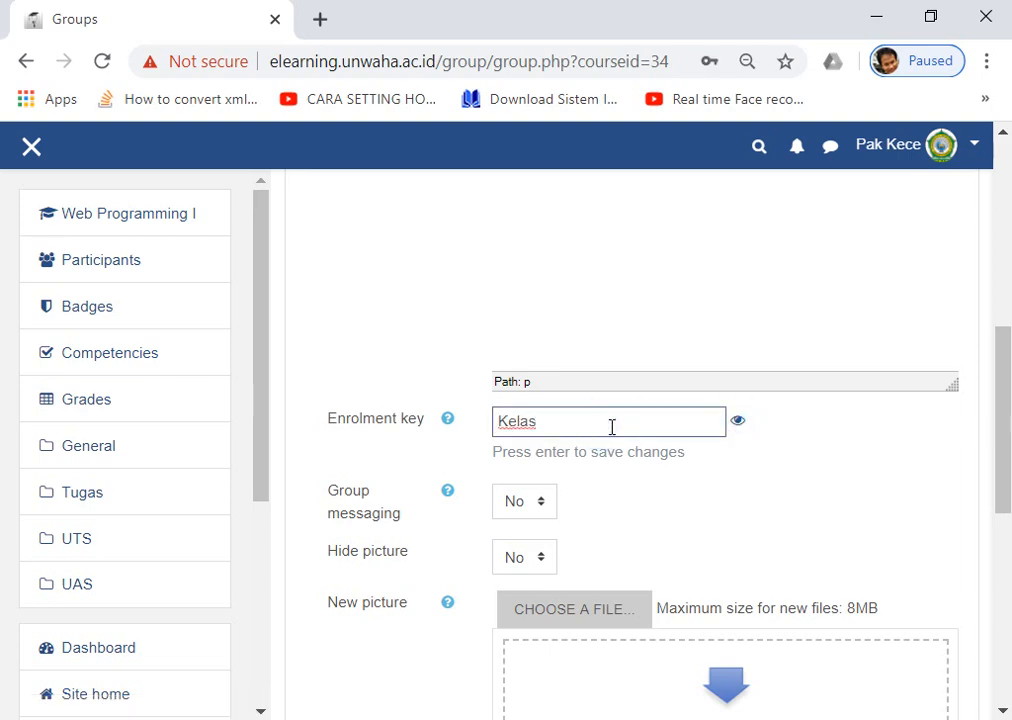
Check the typed enrolment key character by character with selections and arrow keys.
left_click_drag(499, 428, 509, 428)
left_click(510, 426)
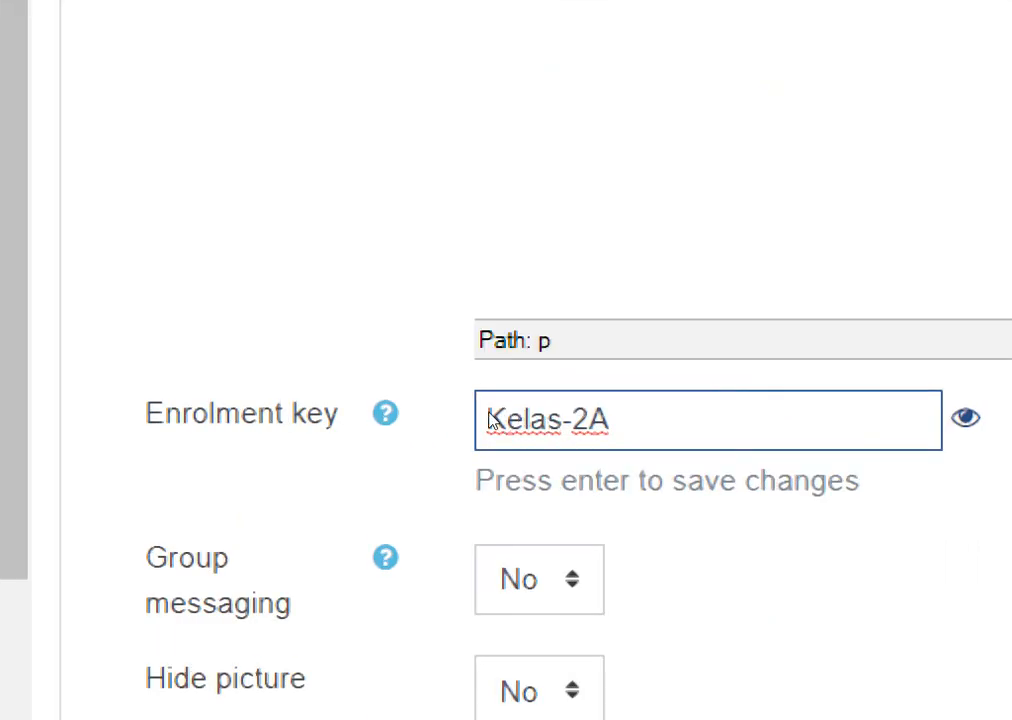
left_click_drag(508, 422, 558, 421)
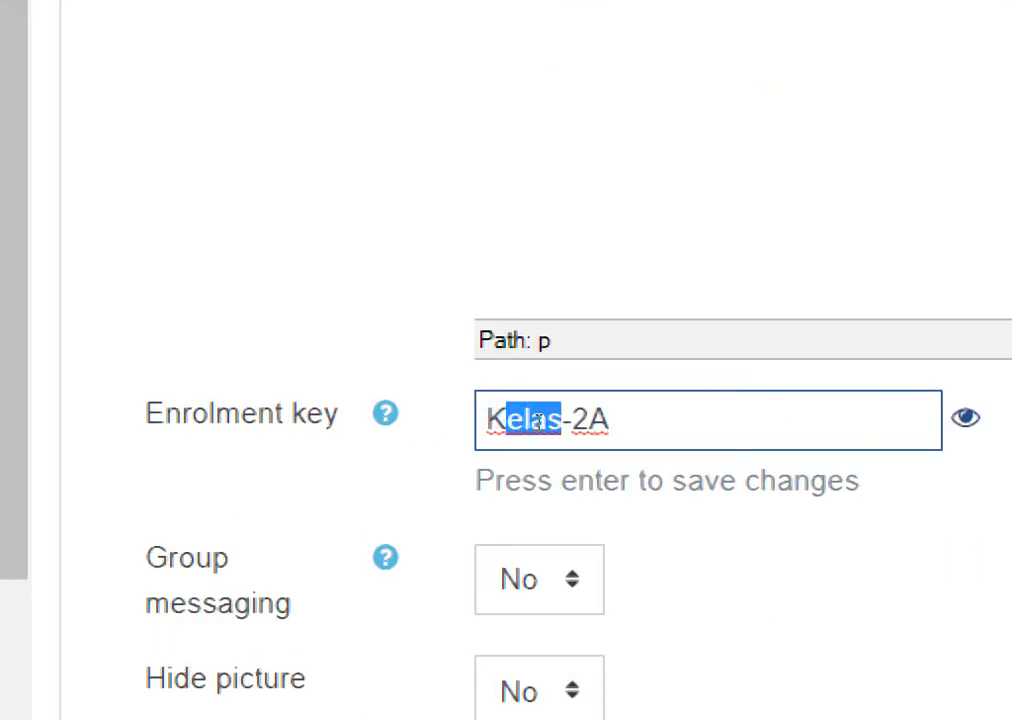
key("Right")
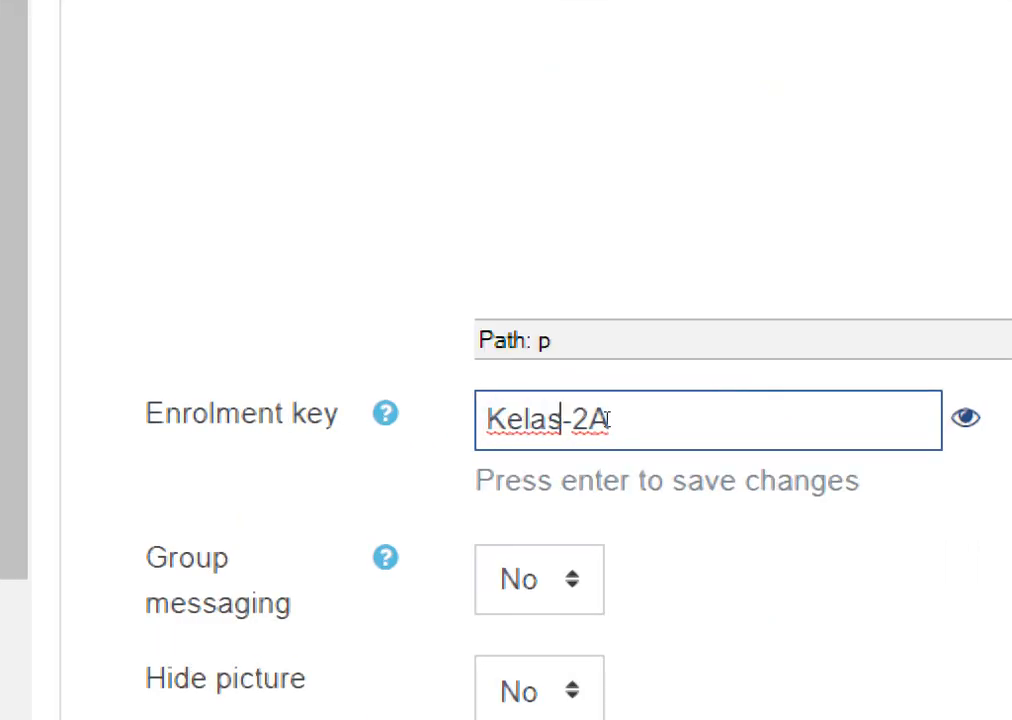
key("shift+Right")
key("Right")
key("shift+Right")
key("Right")
key("shift+Right")
key("Left")
key("Left")
key("Left")
key("Left")
key("Left")
key("Left")
key("Left")
key("Left")
key("Right")
key("Right")
key("Right")
key("Right")
key("Right")
key("Right")
key("Right")
key("Right")
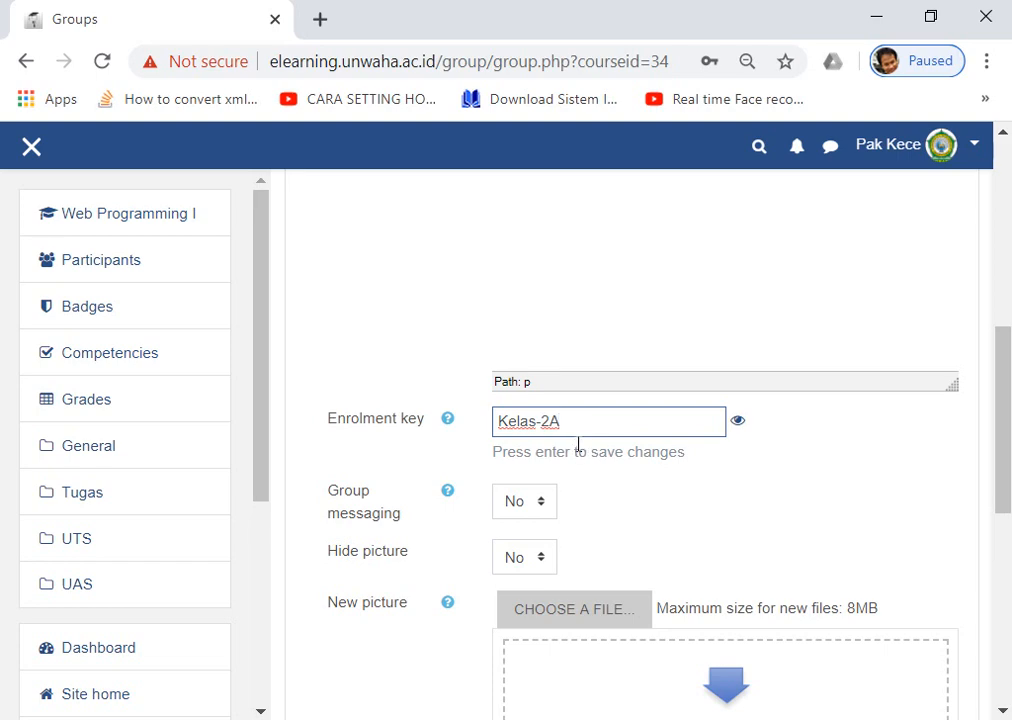
Save the Kelas-A group and dismiss Chrome's save-password prompt.
scroll(578, 445, "down", 1)
scroll(578, 437, "down", 2)
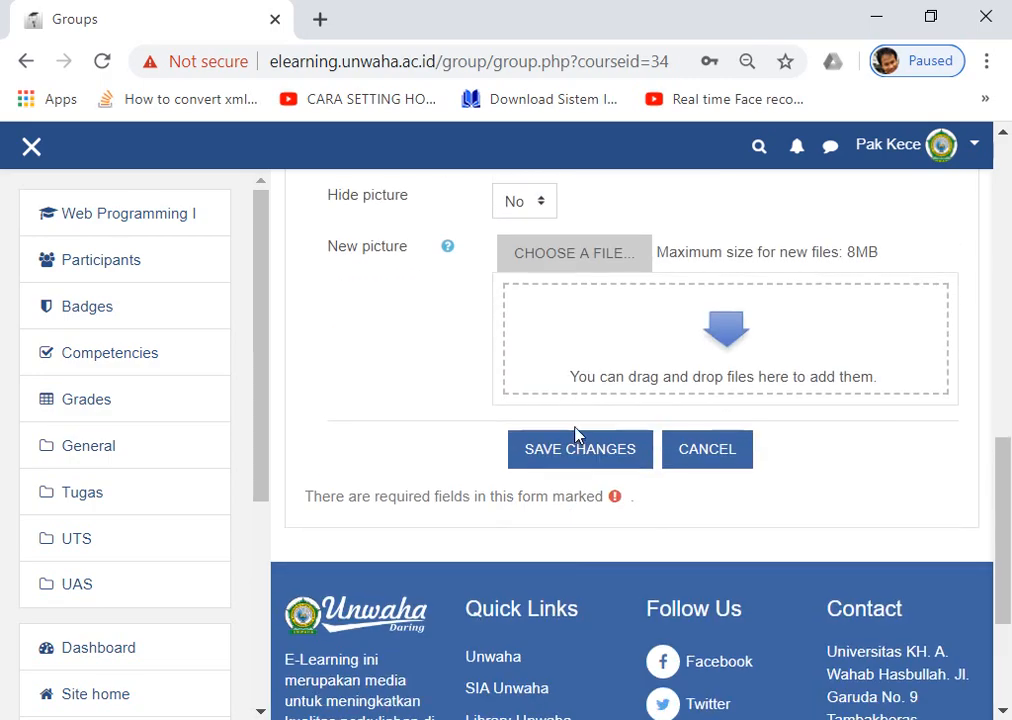
scroll(578, 431, "down", 1)
scroll(578, 434, "up", 8)
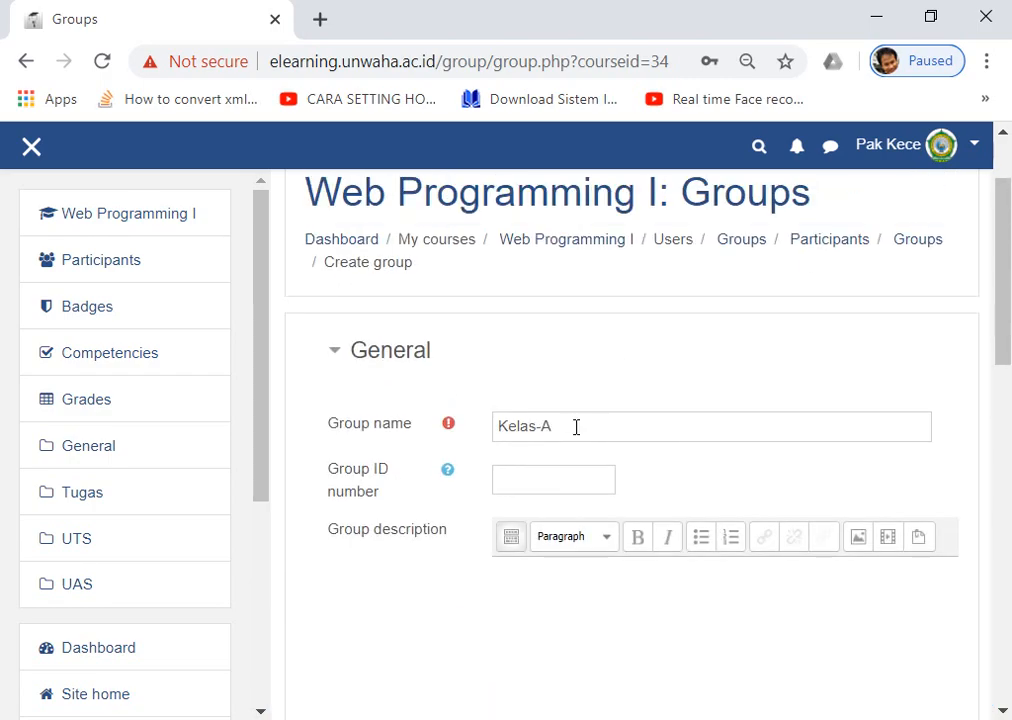
scroll(576, 430, "down", 8)
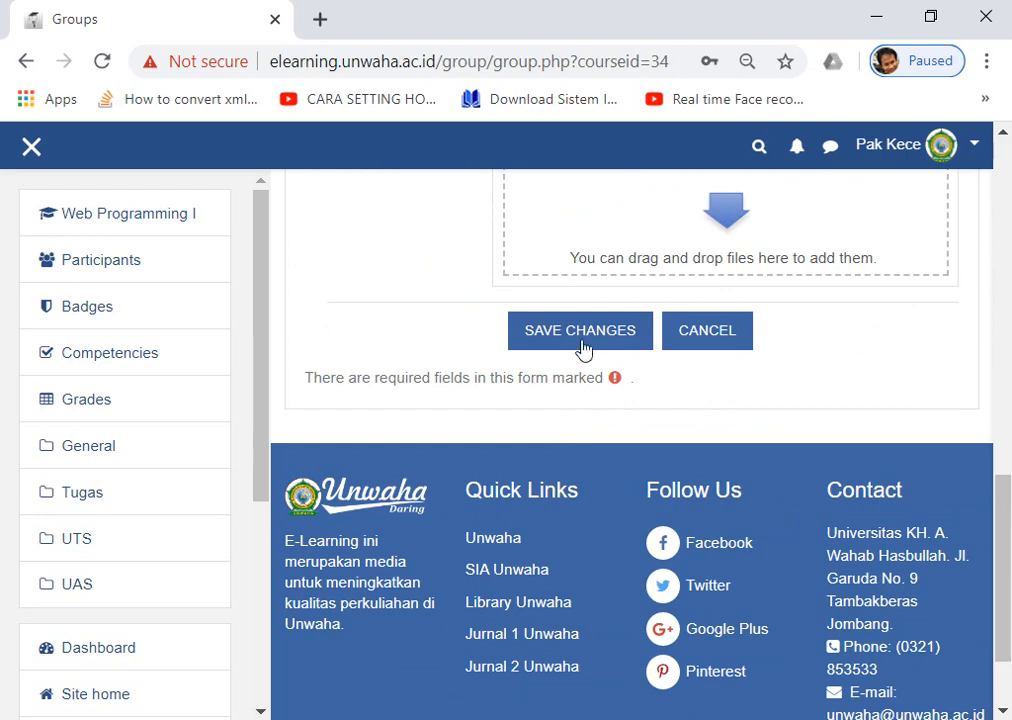
left_click(564, 336)
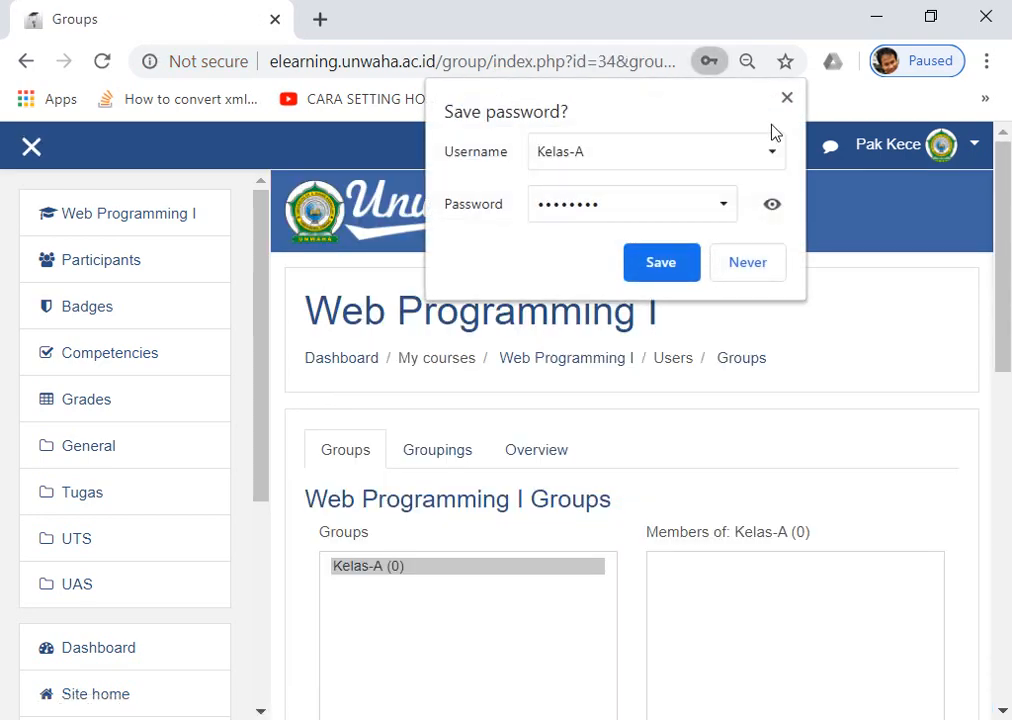
left_click(786, 98)
scroll(389, 409, "down", 3)
scroll(368, 332, "up", 1)
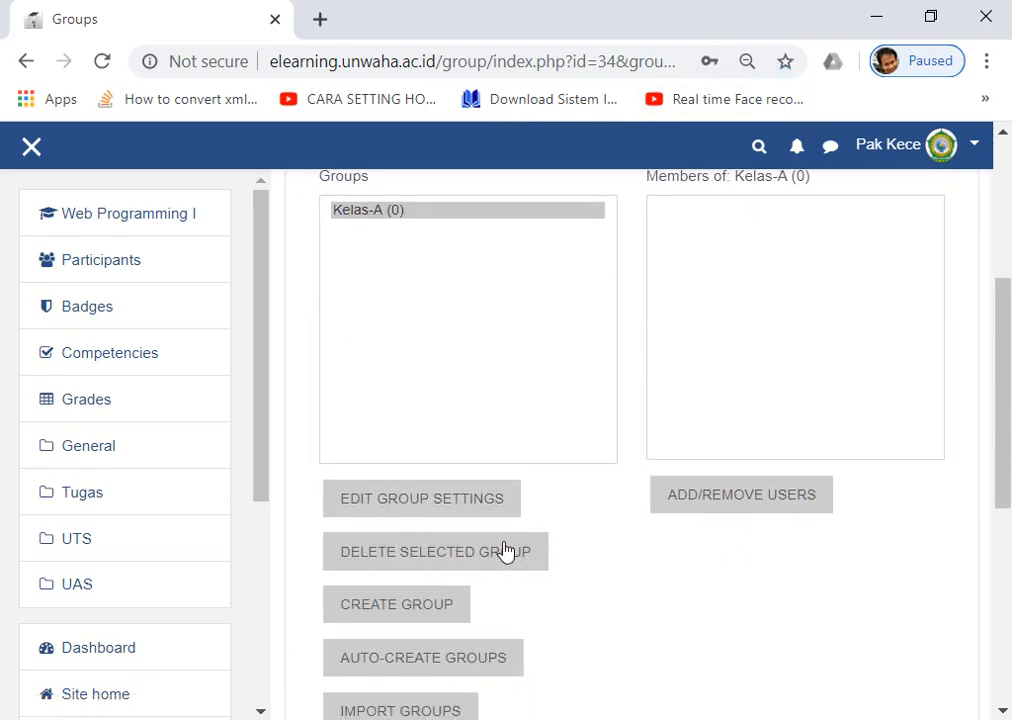
Start another new group and name it Kelas-B.
left_click(414, 610)
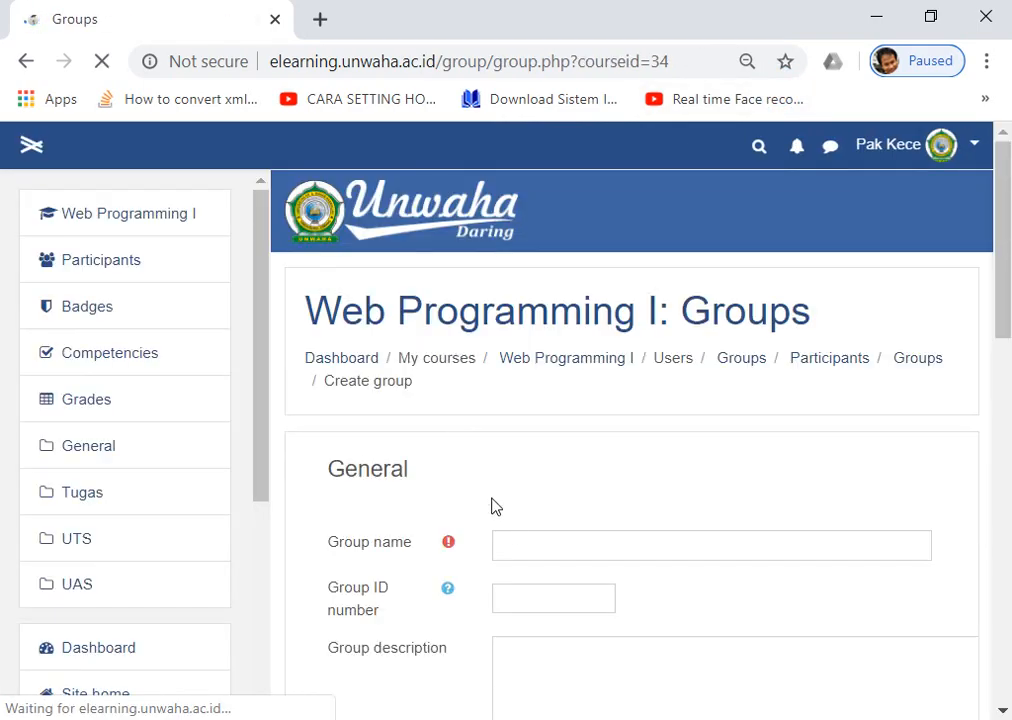
left_click(513, 544)
type("Kelas")
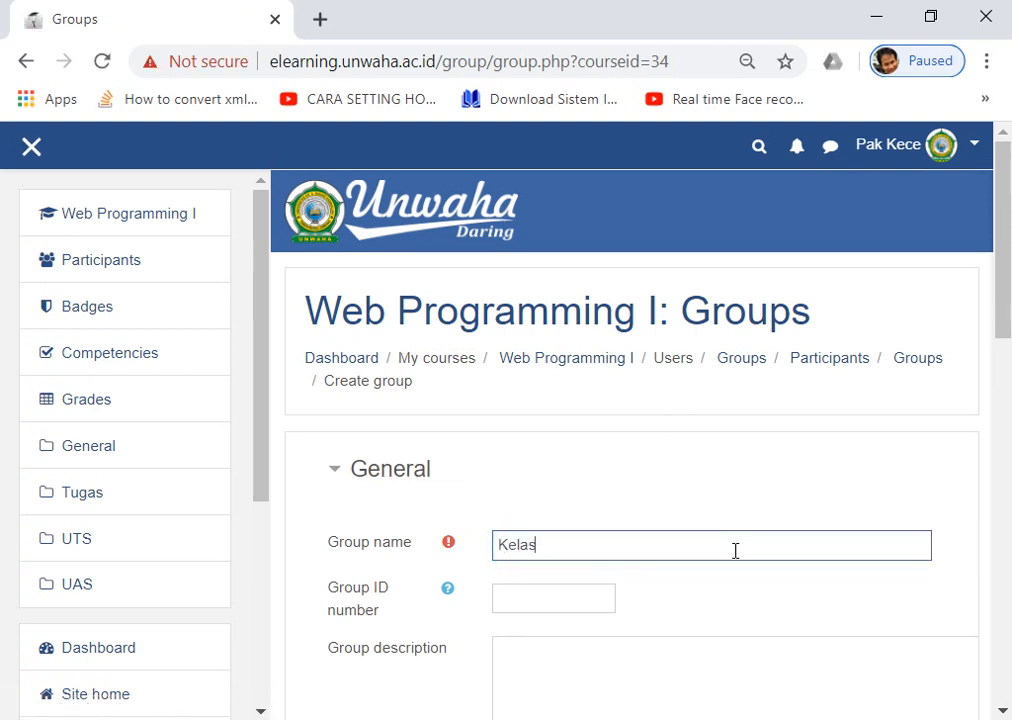
type("-B")
scroll(735, 550, "down", 6)
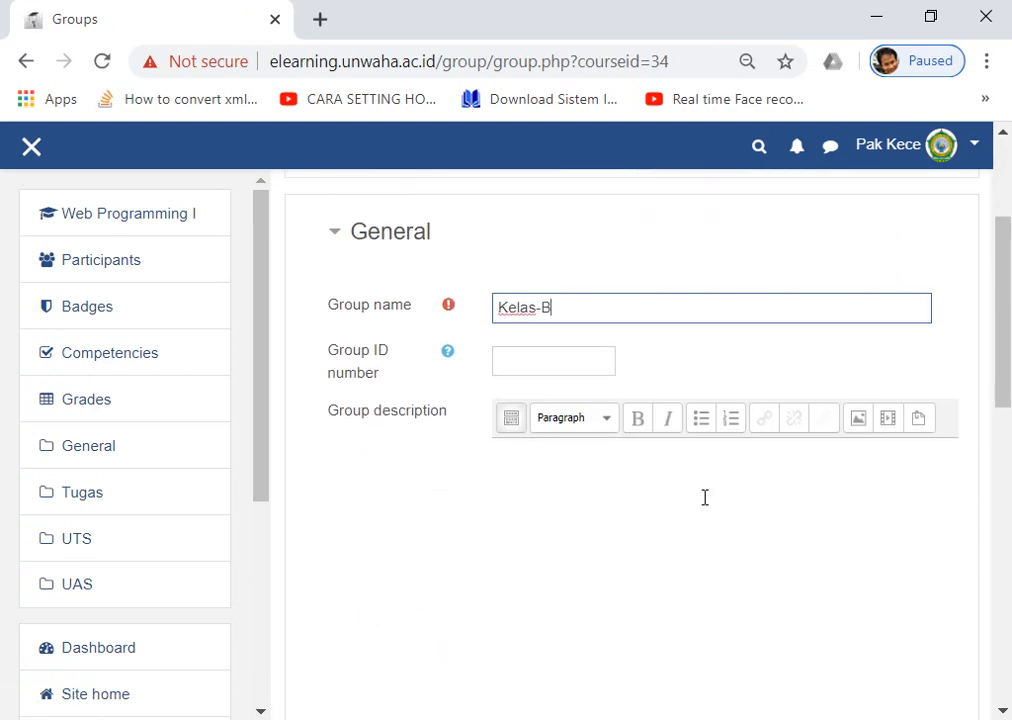
Enter and reveal the Kelas-B enrolment key, then save the group.
left_click(531, 420)
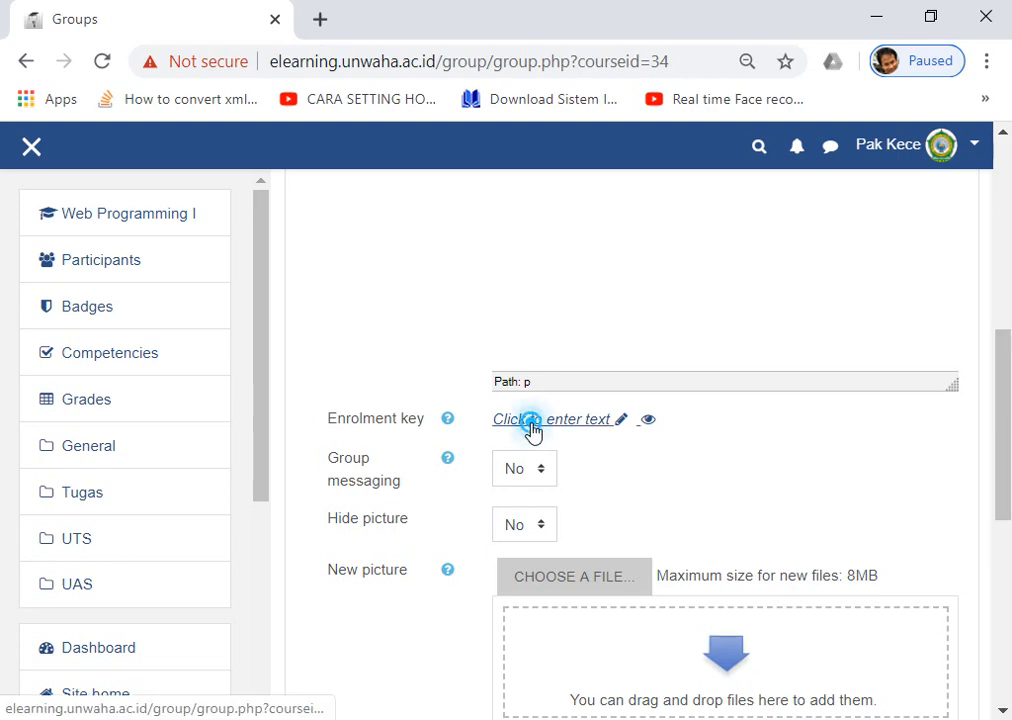
left_click(737, 420)
left_click(652, 421)
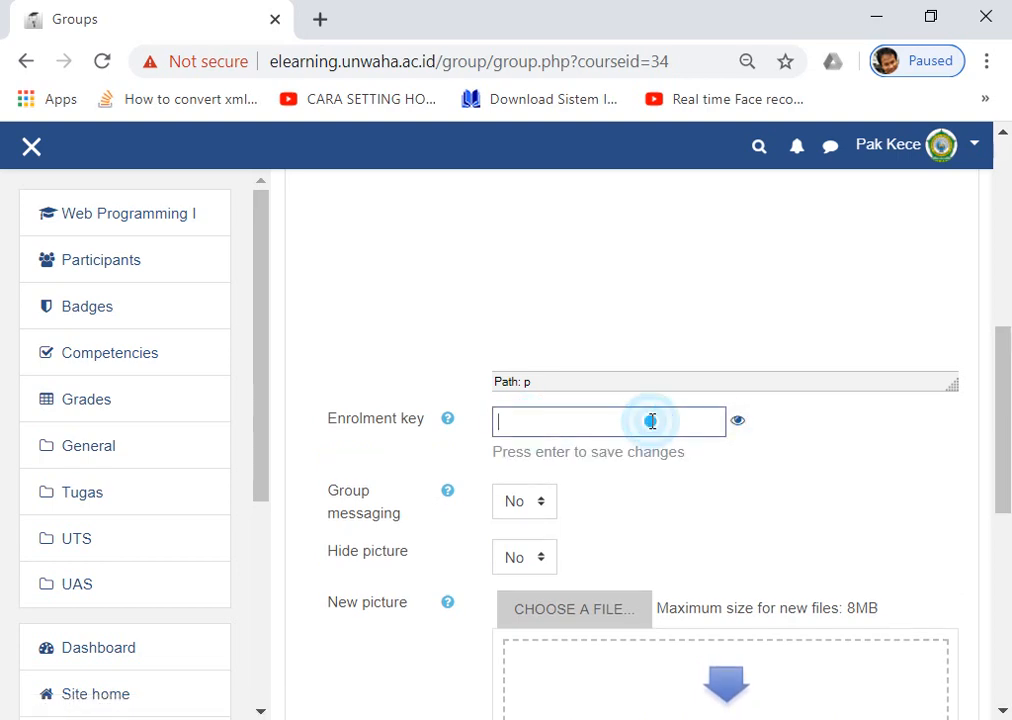
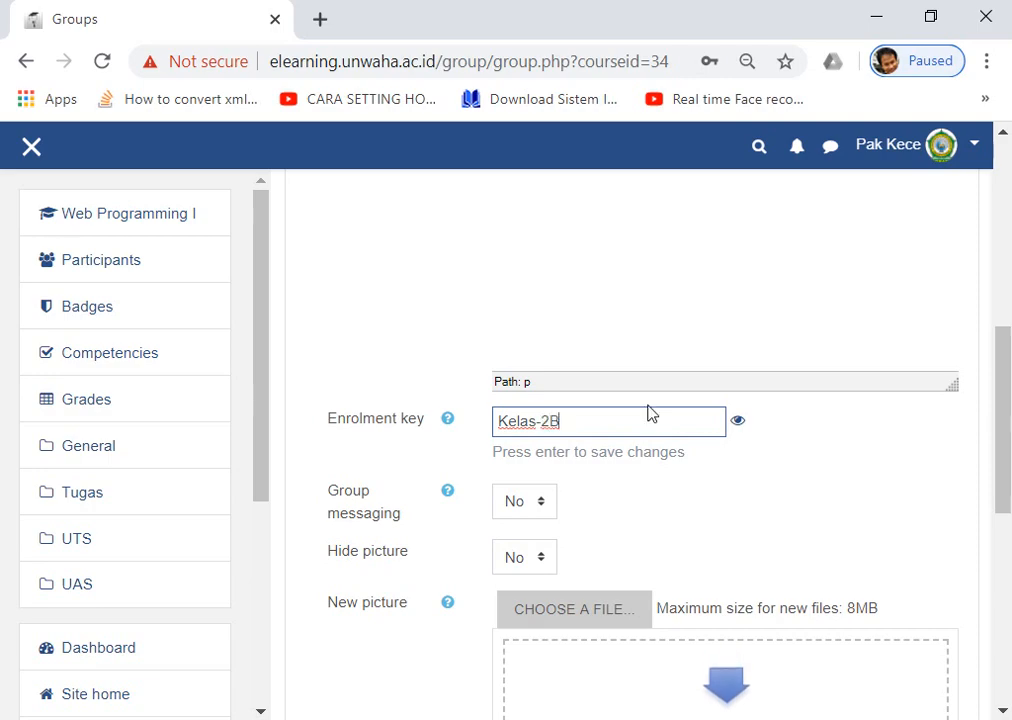
scroll(650, 413, "down", 5)
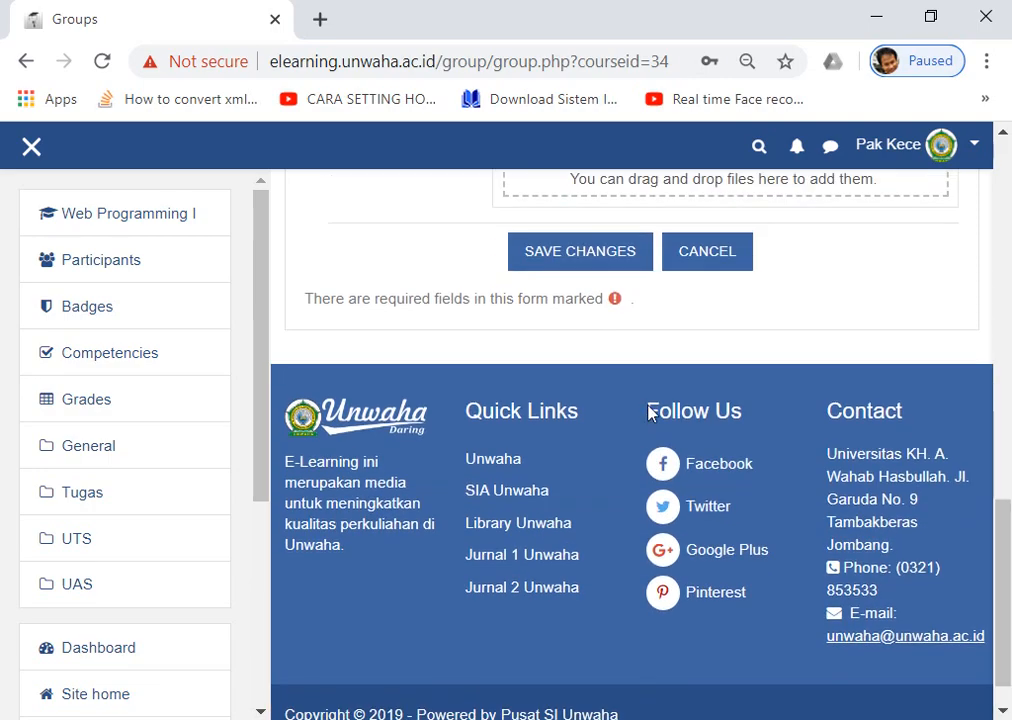
scroll(650, 413, "up", 5)
scroll(650, 413, "down", 4)
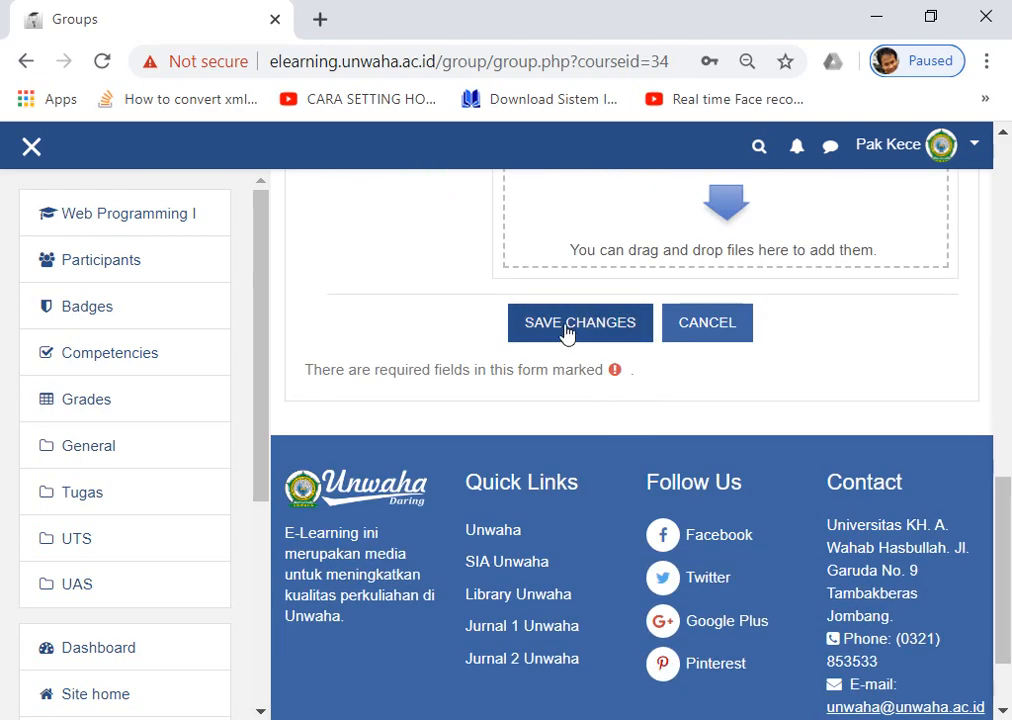
left_click(567, 330)
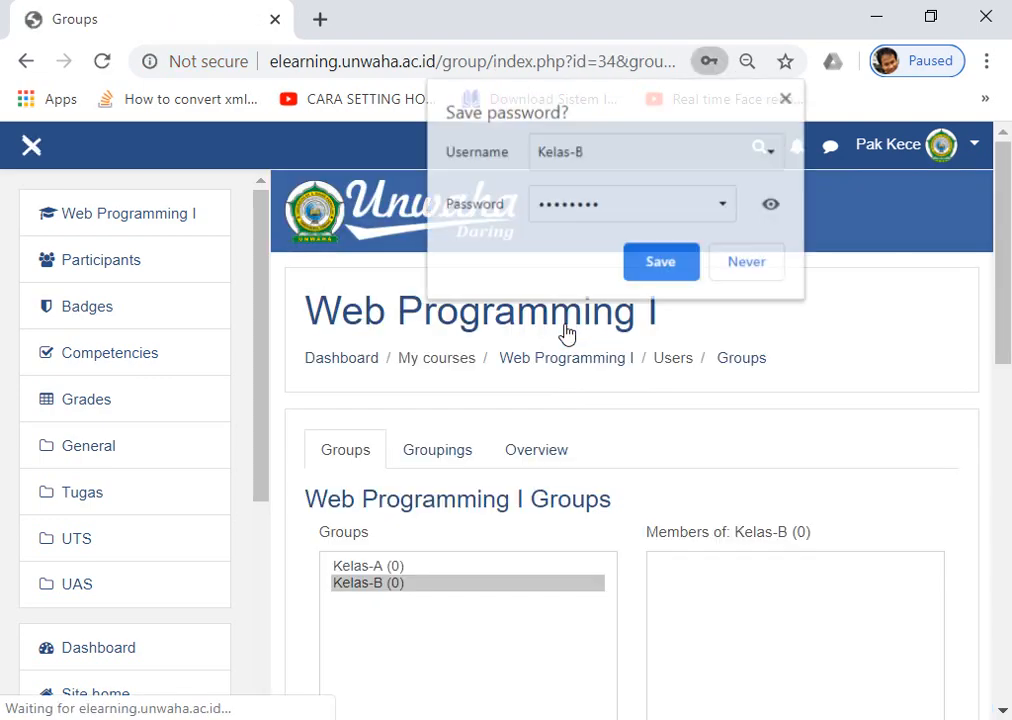
Dismiss the password prompt, return to the Web Programming I course page, and open its administration menu.
left_click(786, 97)
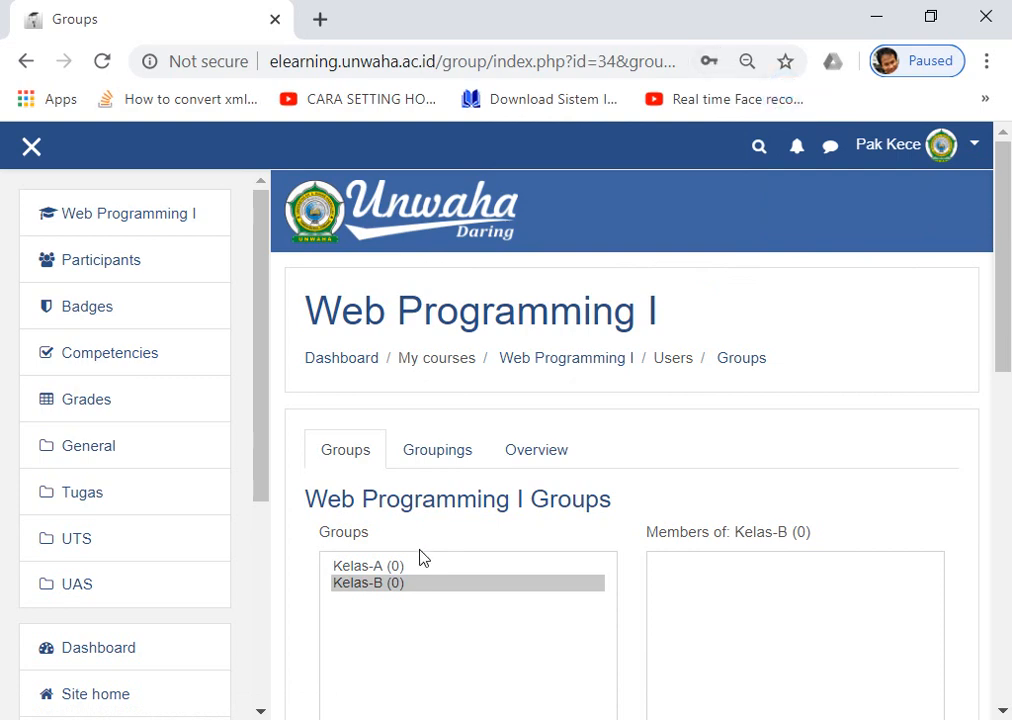
scroll(421, 557, "down", 1)
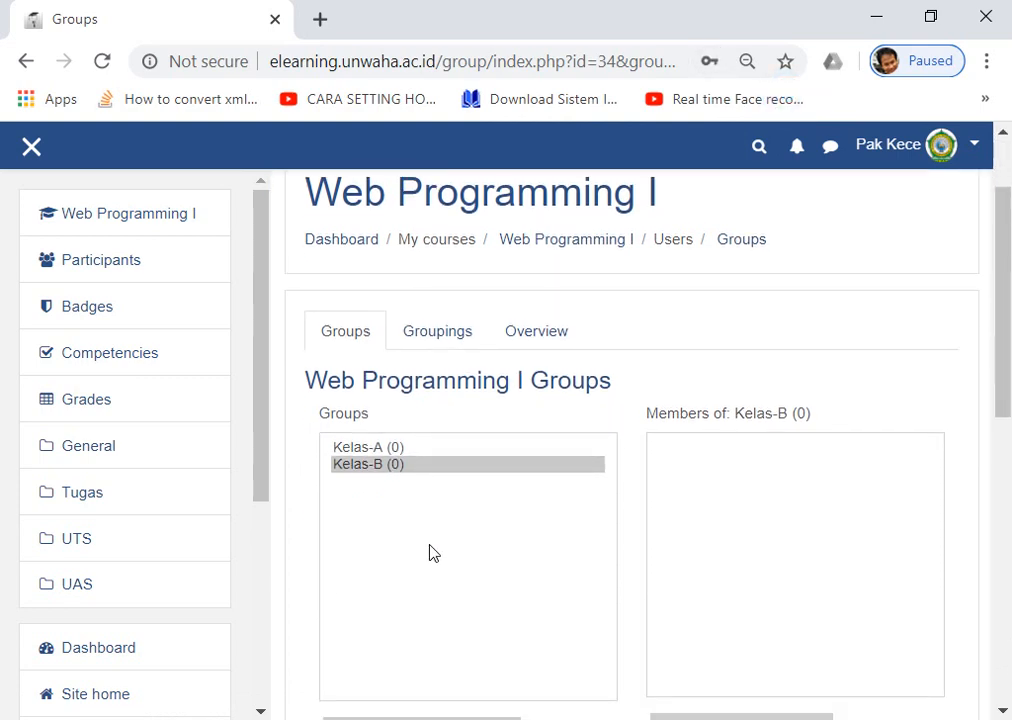
scroll(430, 553, "up", 1)
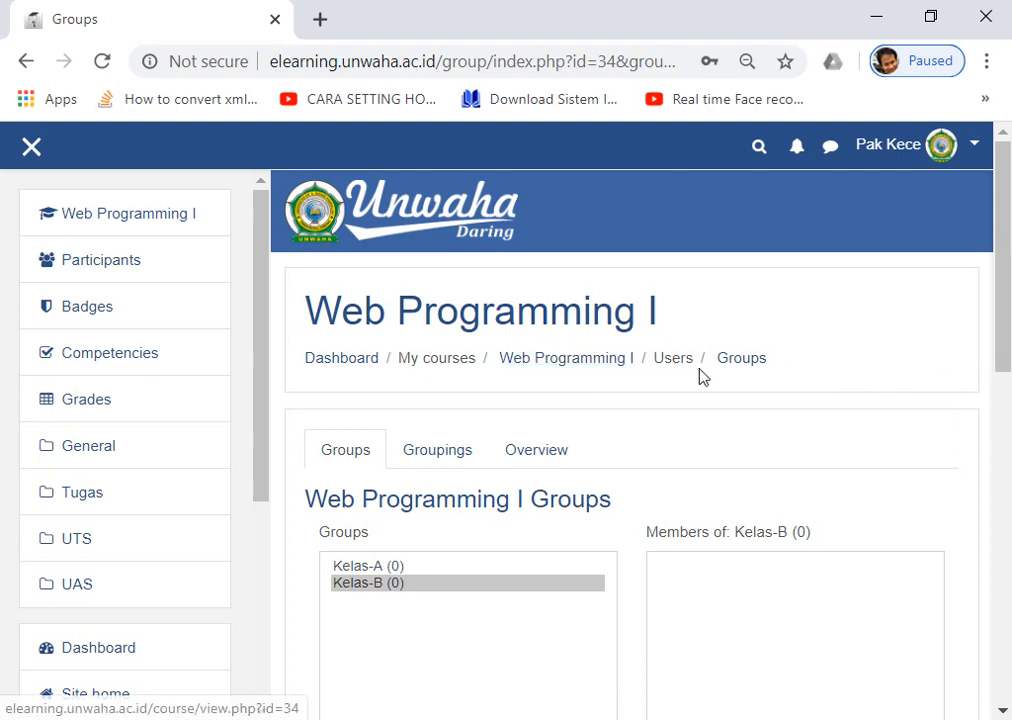
left_click(567, 360)
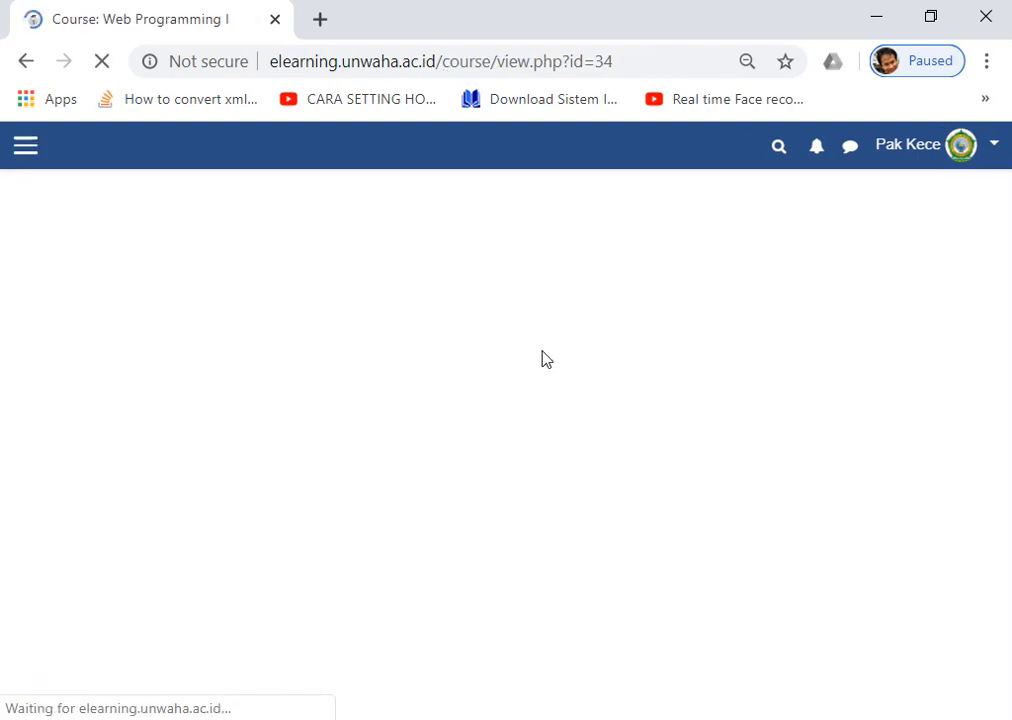
scroll(567, 372, "down", 2)
scroll(569, 368, "up", 1)
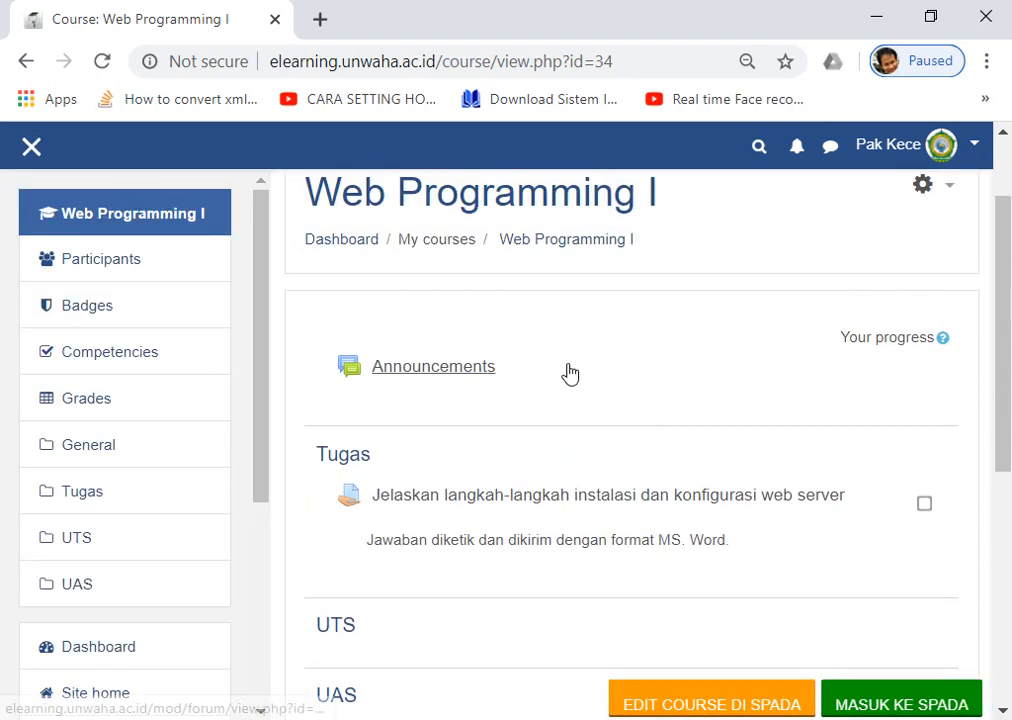
scroll(569, 370, "down", 1)
scroll(849, 330, "up", 2)
scroll(420, 594, "down", 2)
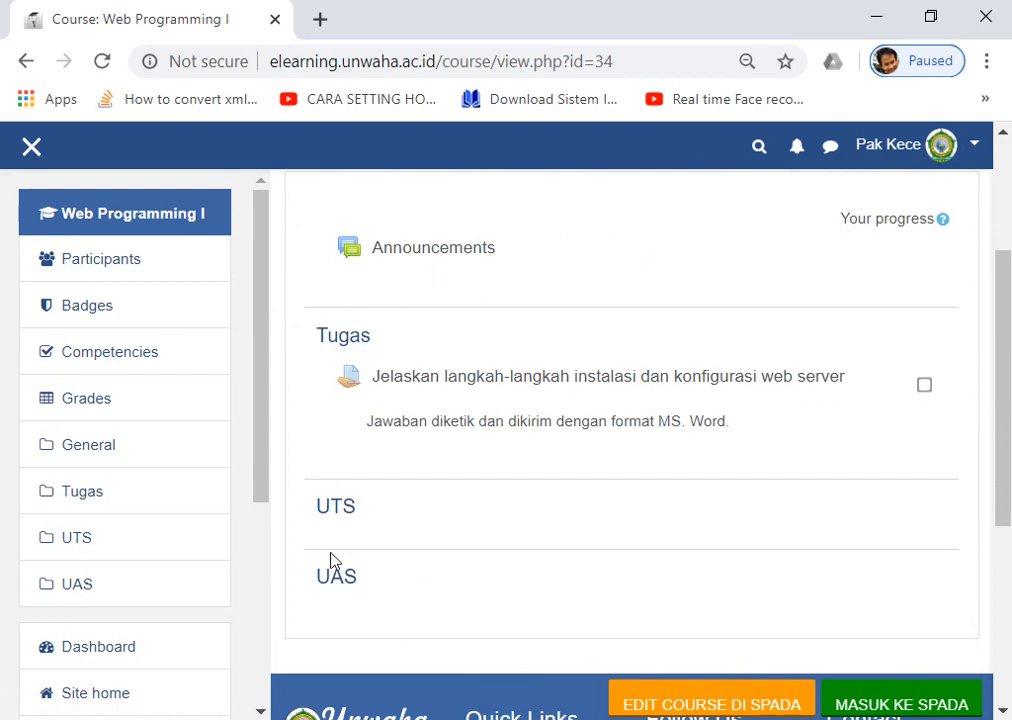
scroll(362, 484, "up", 2)
scroll(363, 484, "down", 3)
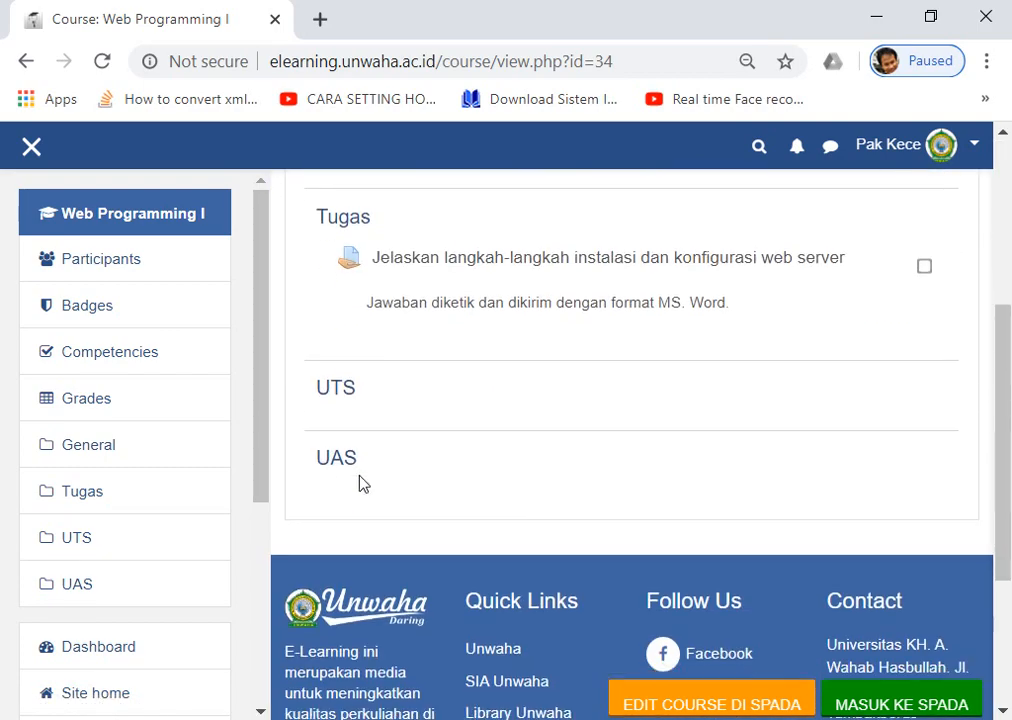
scroll(363, 484, "up", 4)
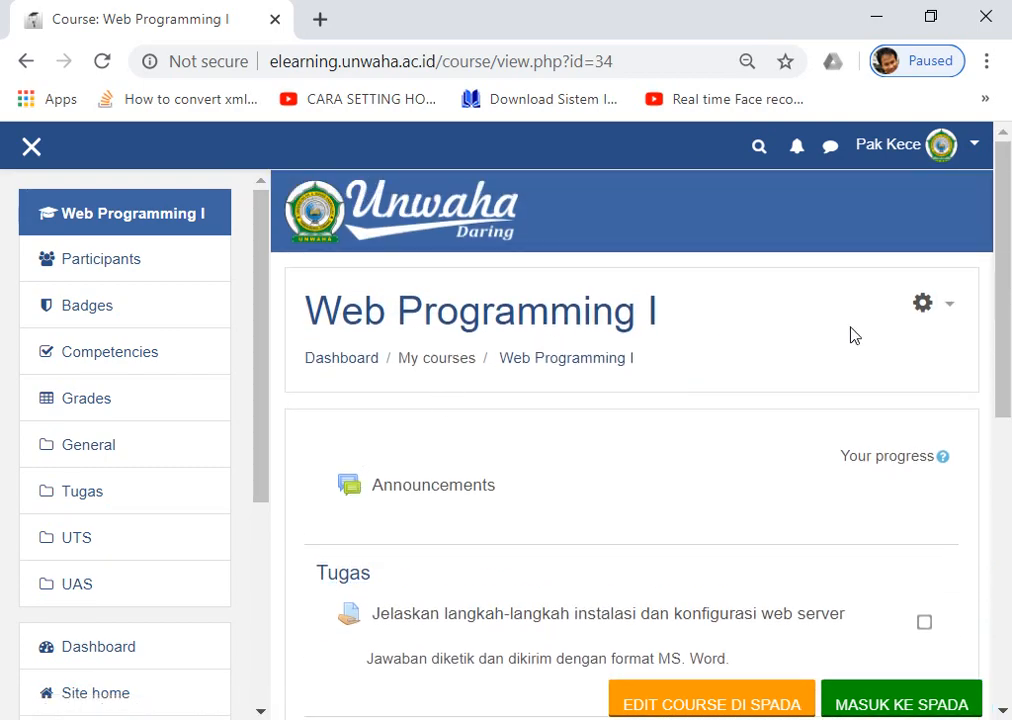
left_click(945, 313)
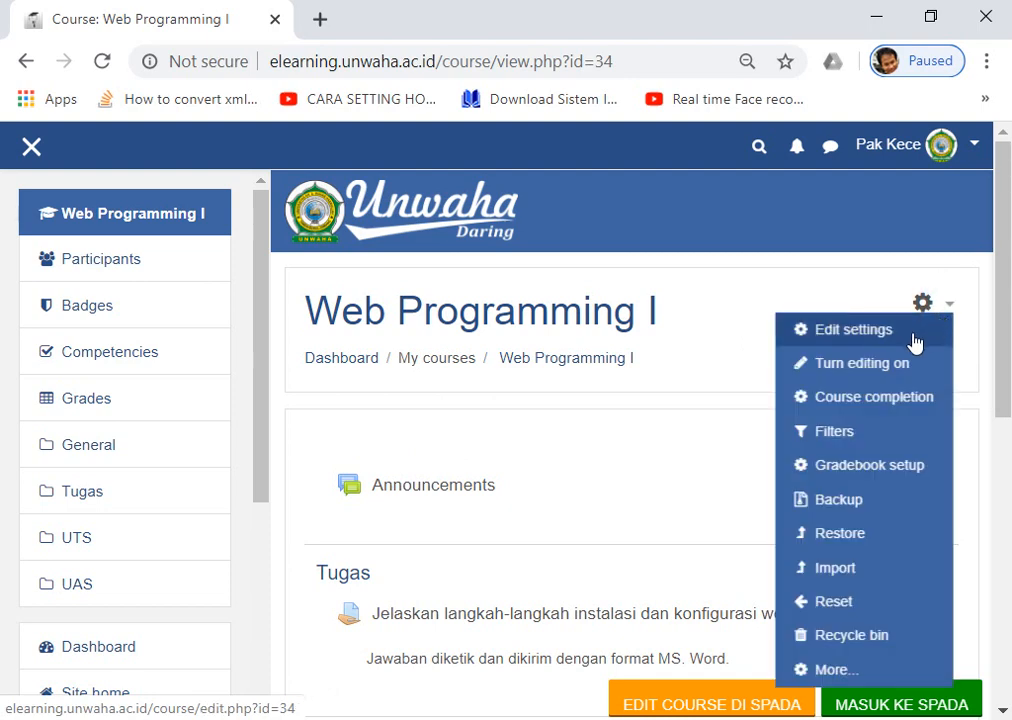
Turn editing on for the Web Programming I course.
left_click(838, 374)
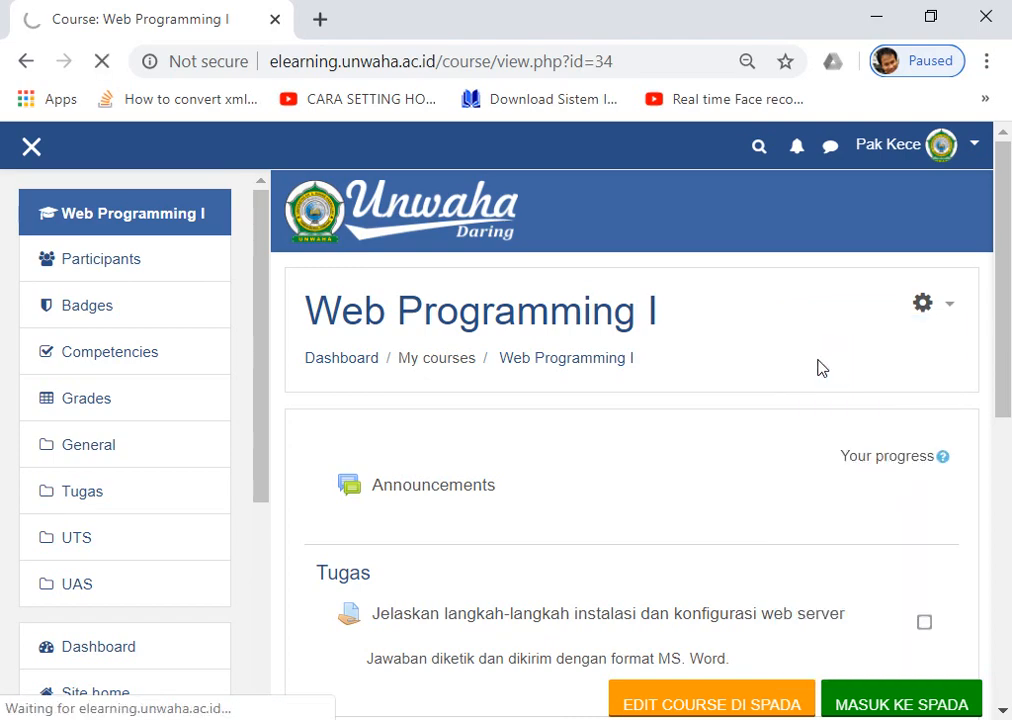
scroll(812, 368, "down", 5)
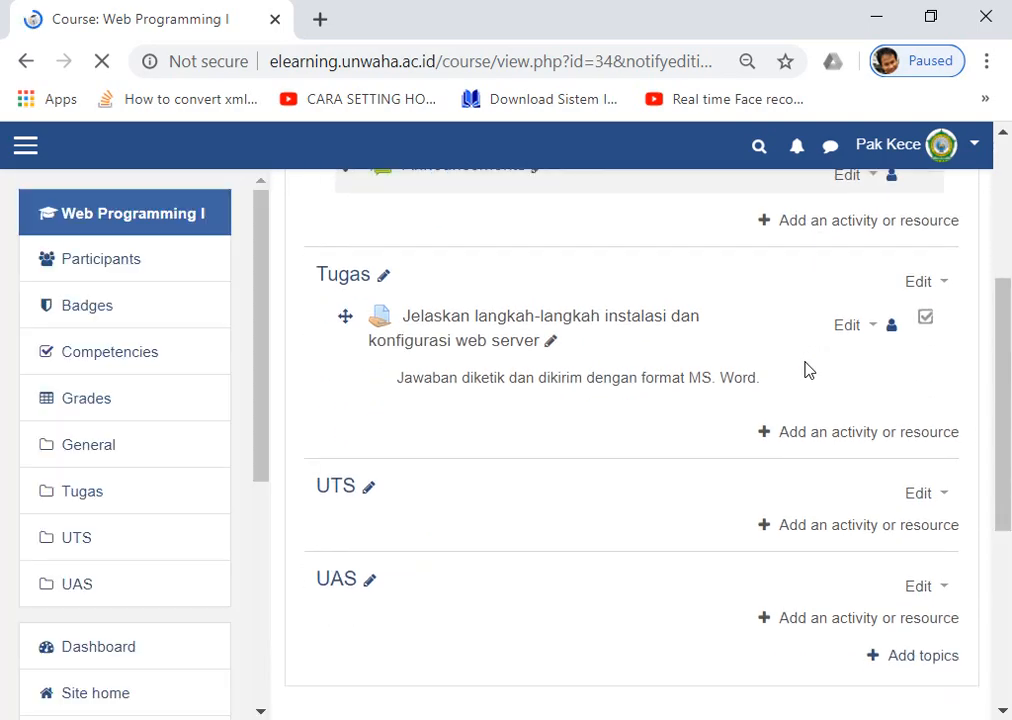
scroll(770, 398, "up", 1)
scroll(289, 321, "up", 1)
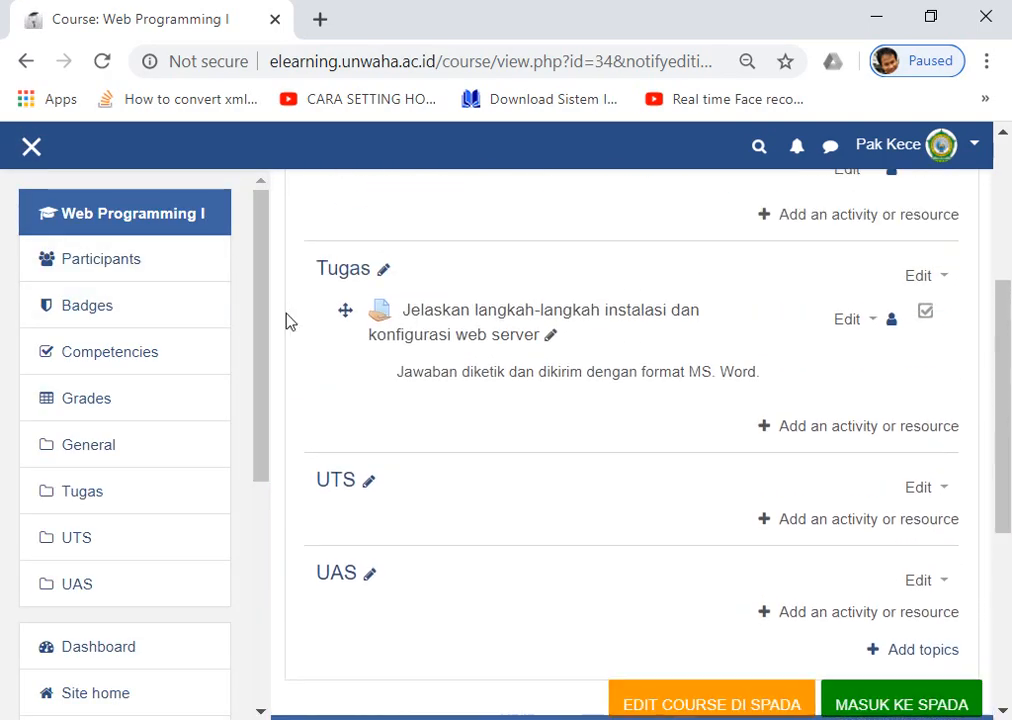
scroll(404, 378, "down", 2)
scroll(404, 378, "up", 1)
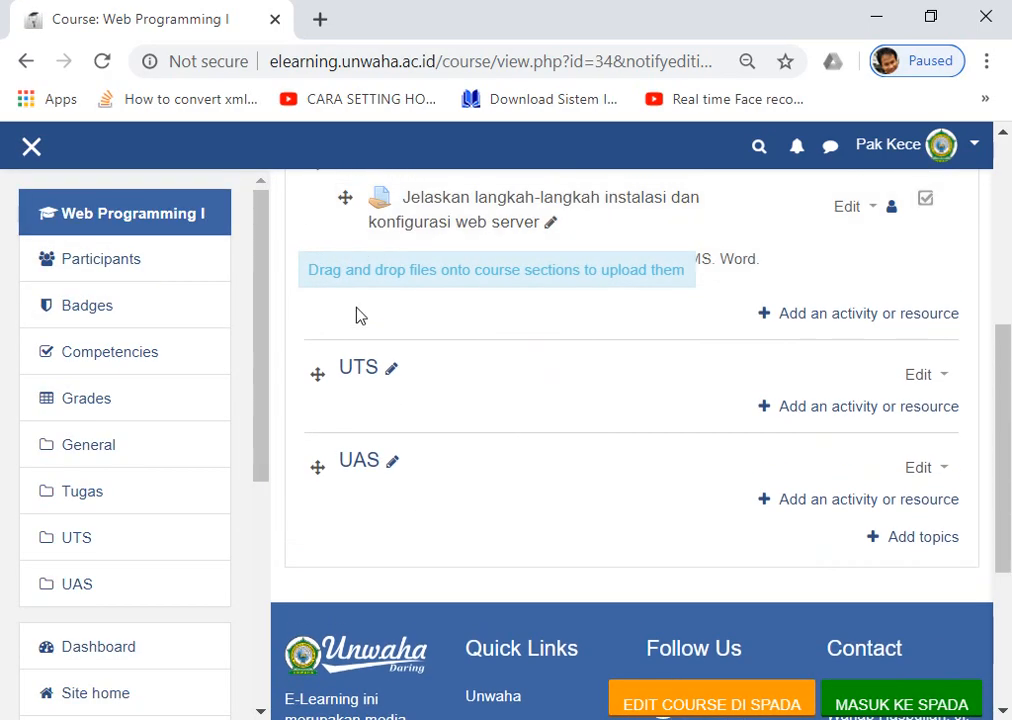
Rename the UTS and UAS sections to Kelas-A and Kelas-B.
left_click(392, 376)
type("Kelas-A")
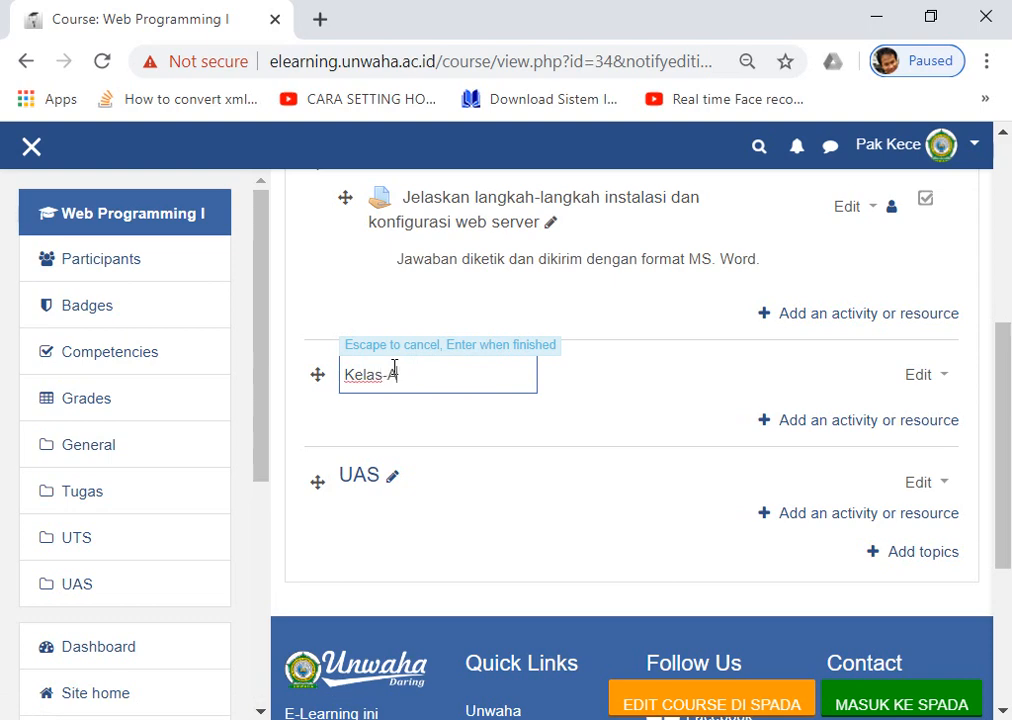
key("Return")
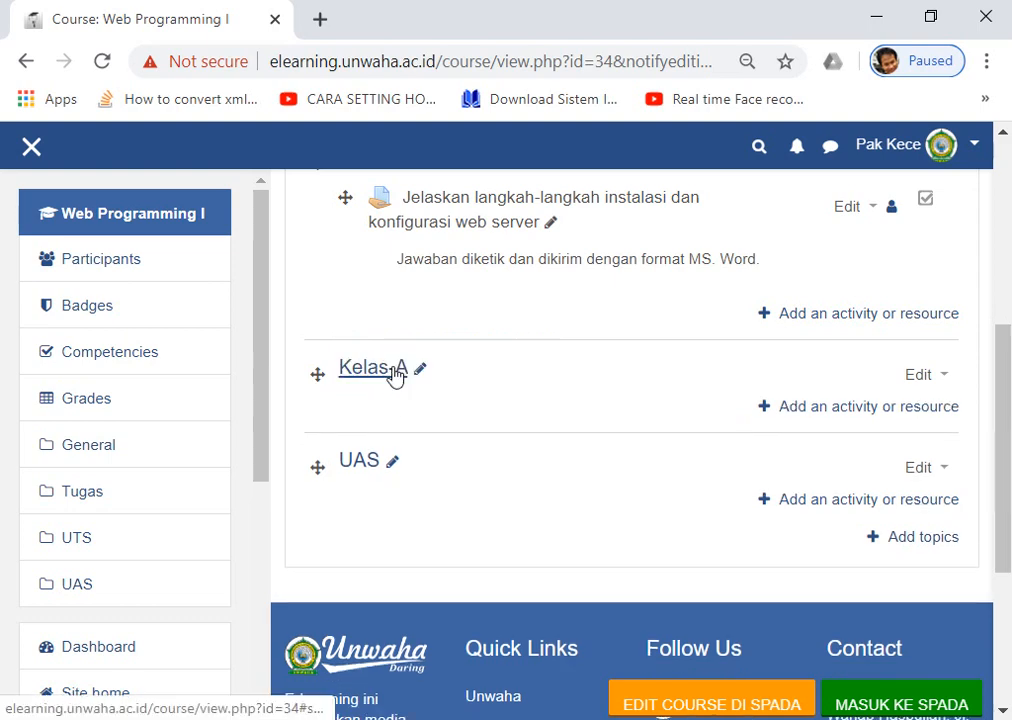
left_click(396, 467)
type("Kelas-B")
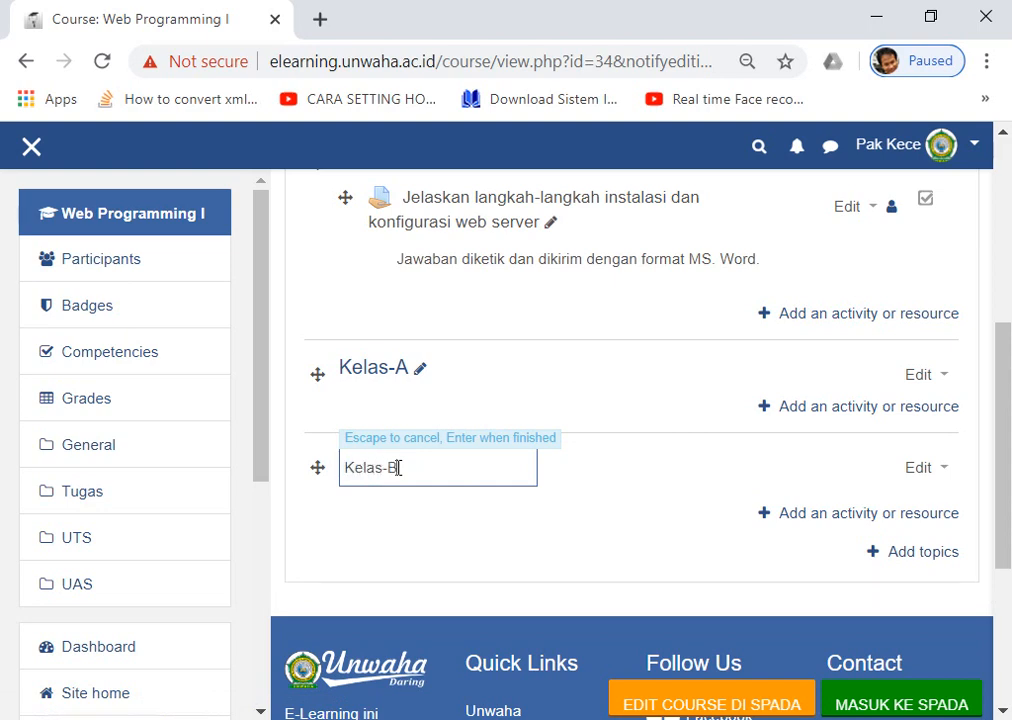
key("Return")
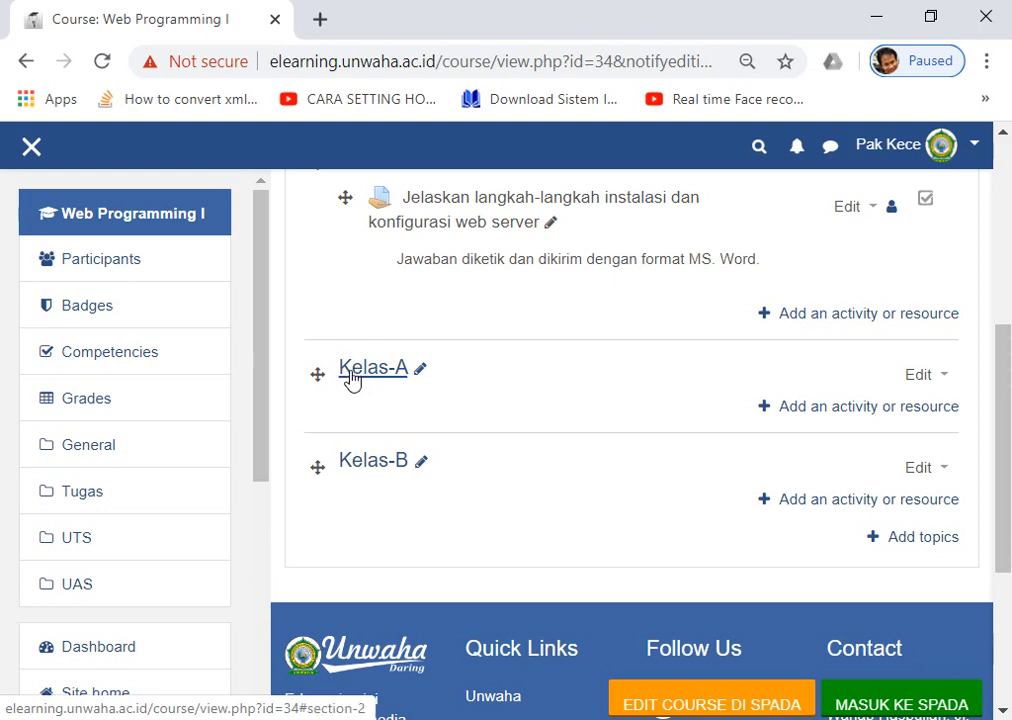
Open the Kelas-A section's settings and expand Restrict access.
left_click(926, 377)
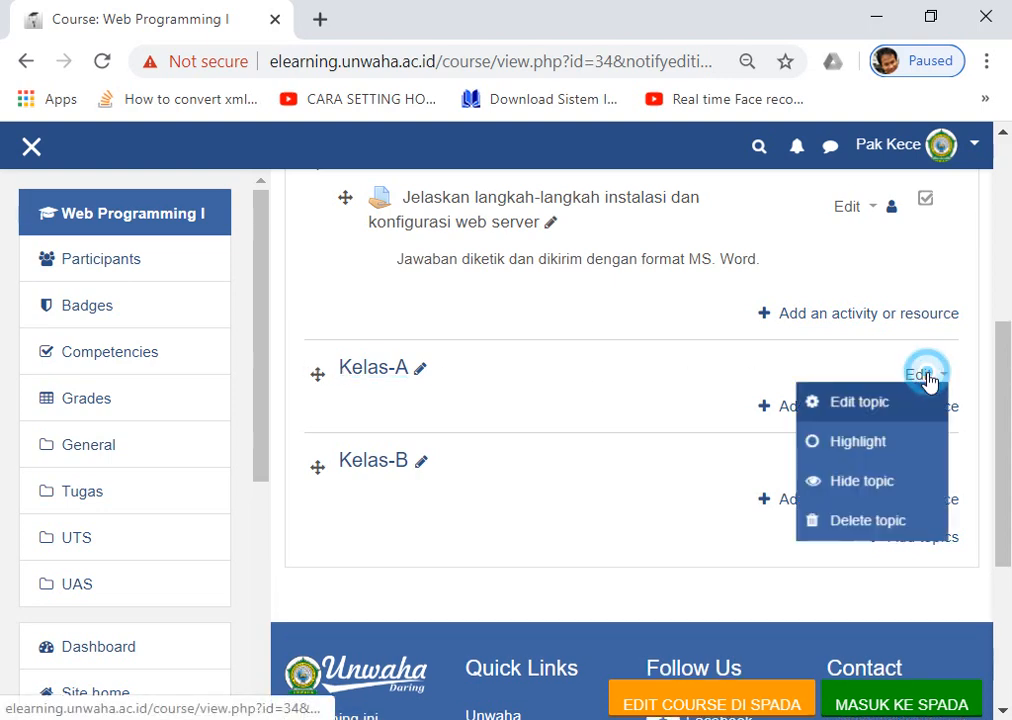
left_click(847, 407)
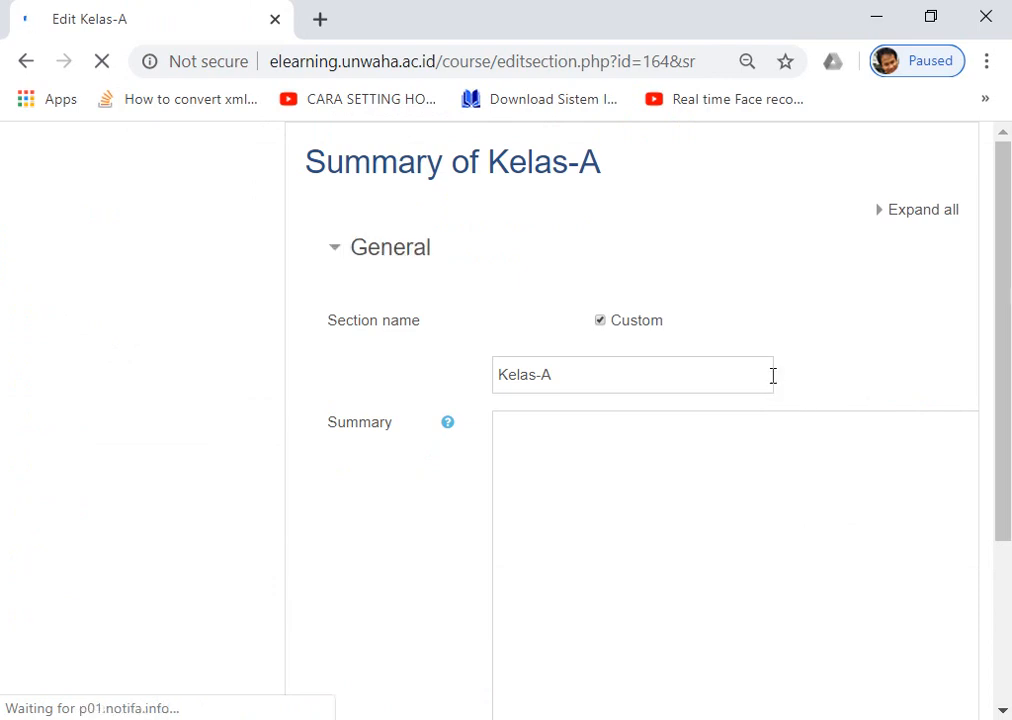
scroll(712, 354, "down", 3)
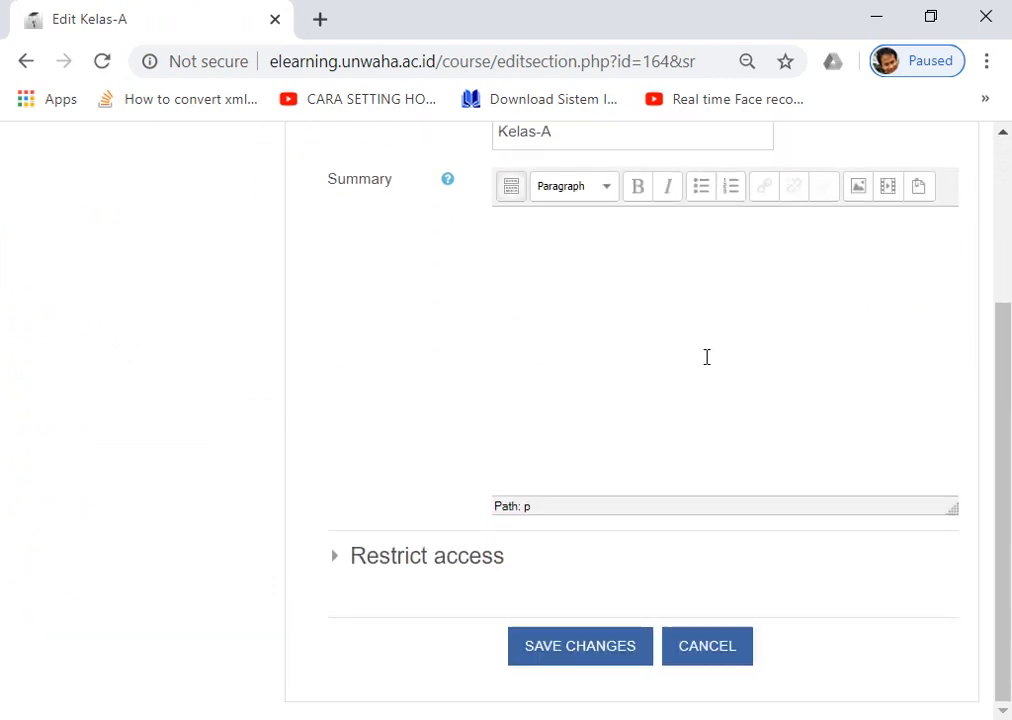
left_click(334, 562)
scroll(334, 565, "down", 2)
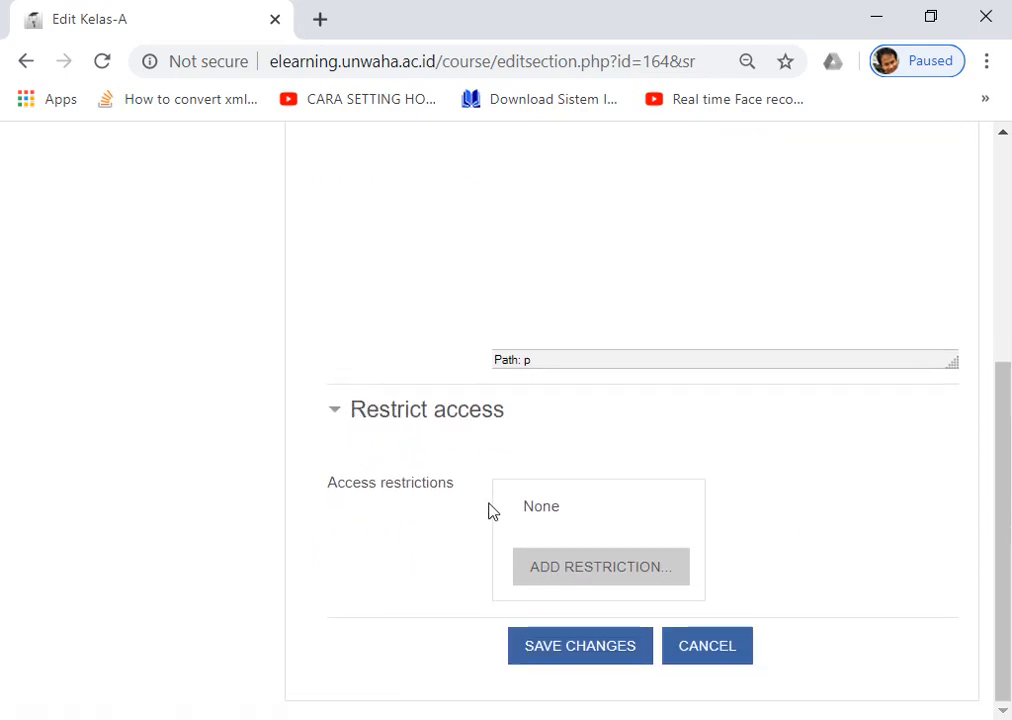
Add a Group restriction limiting the section to group Kelas-A.
left_click(586, 570)
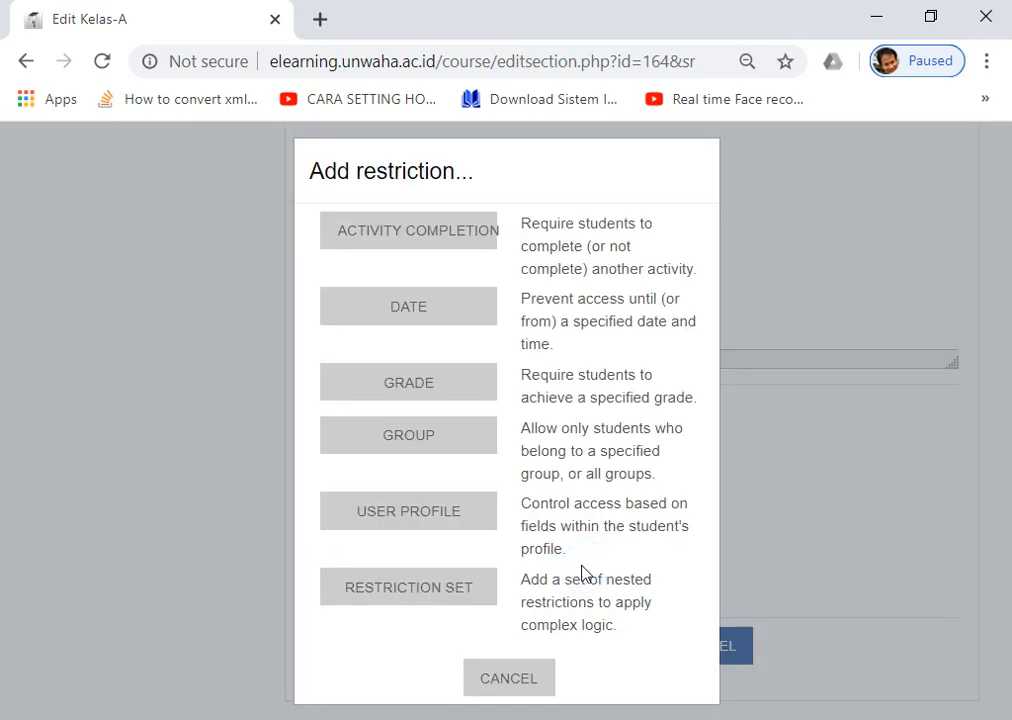
left_click(408, 438)
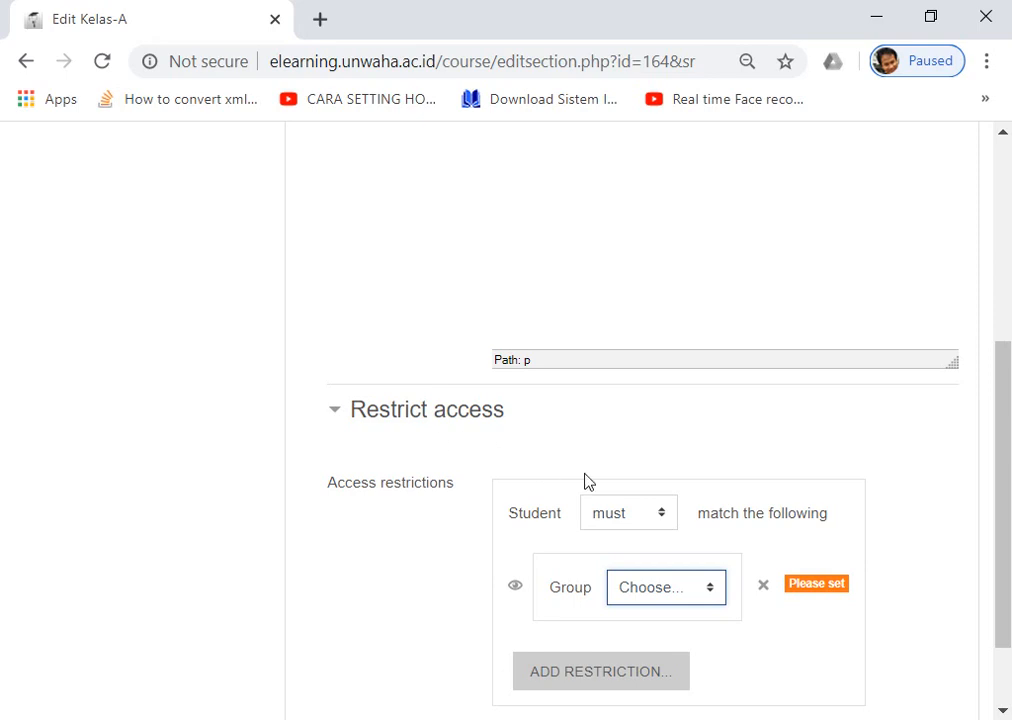
scroll(586, 481, "down", 1)
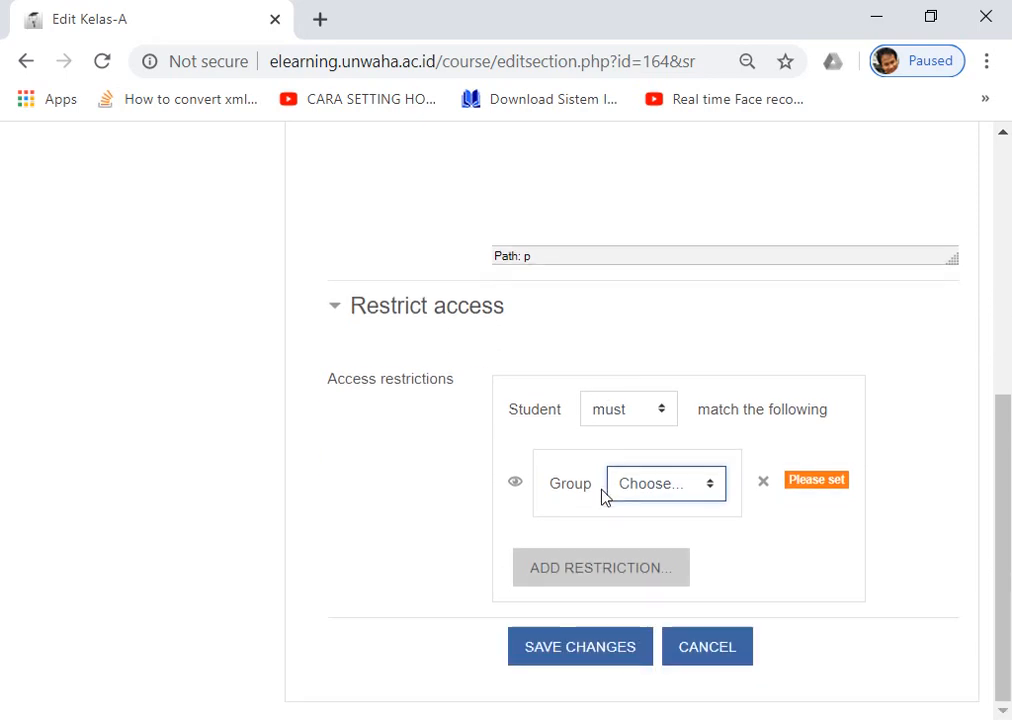
left_click(662, 488)
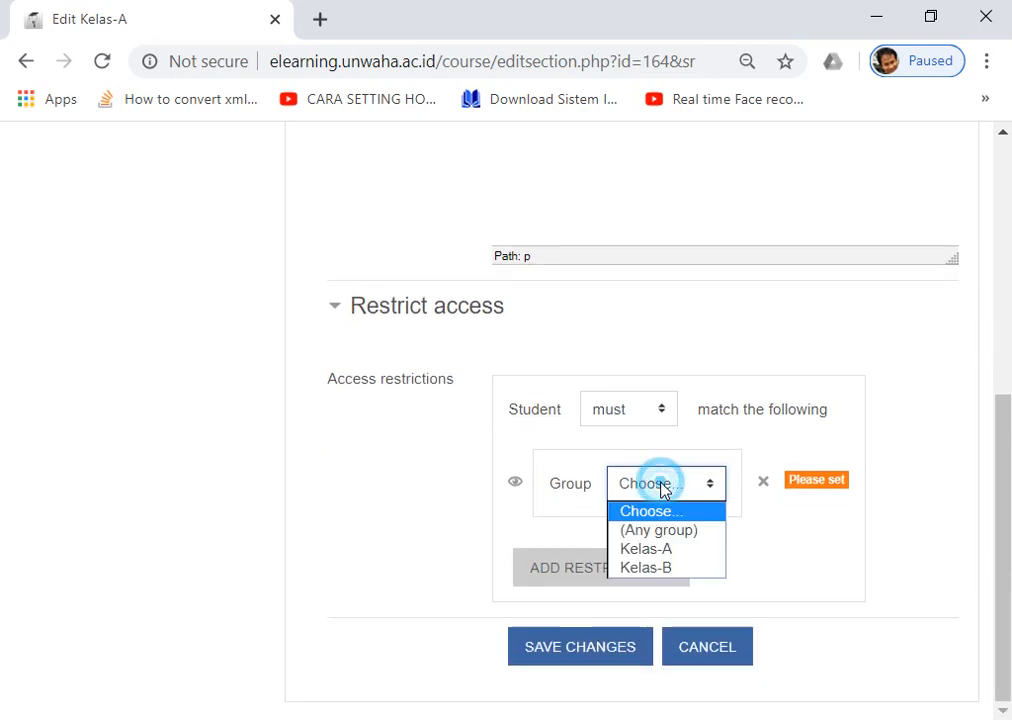
left_click(666, 550)
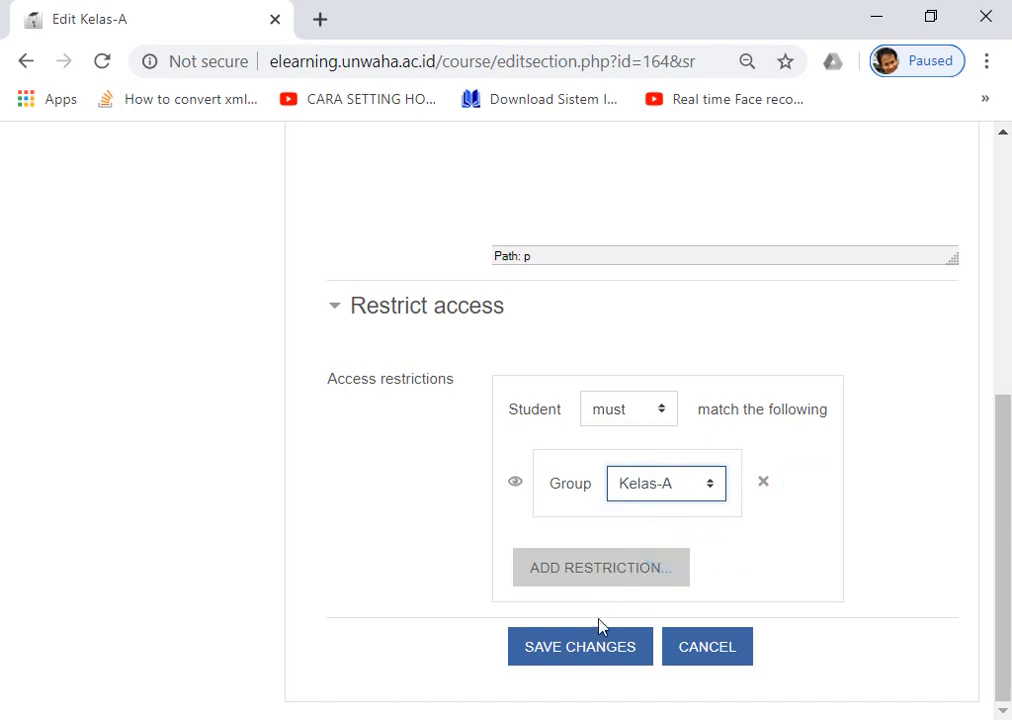
Save the Kelas-A section settings and check its restriction note for group Kelas-A.
left_click(584, 655)
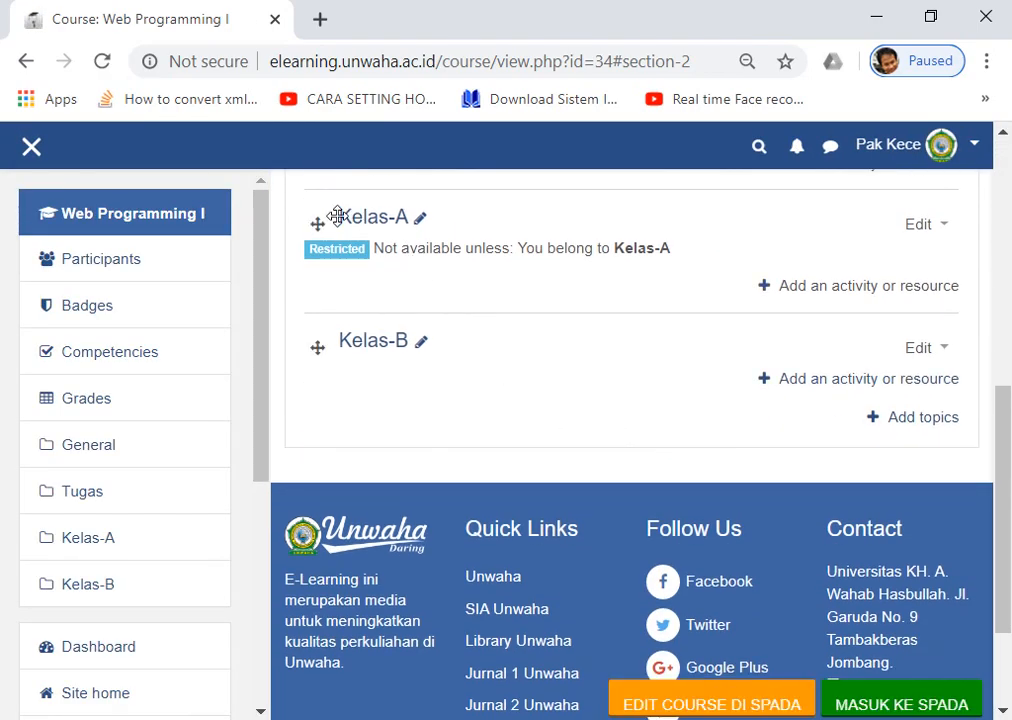
scroll(334, 219, "down", 1)
scroll(417, 287, "up", 1)
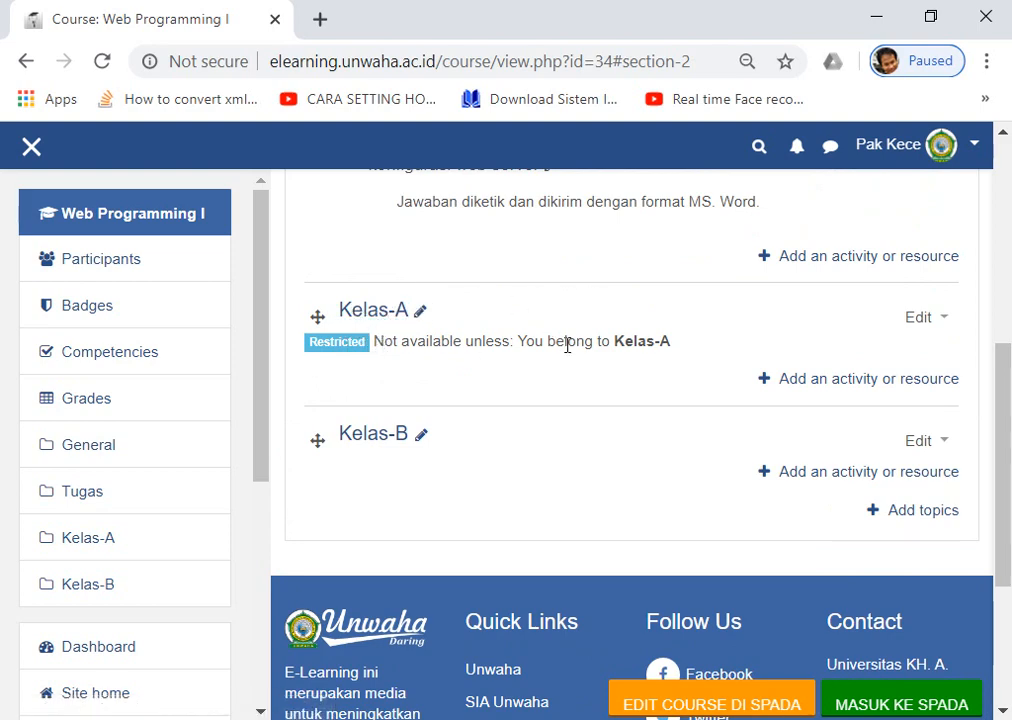
left_click_drag(615, 343, 682, 353)
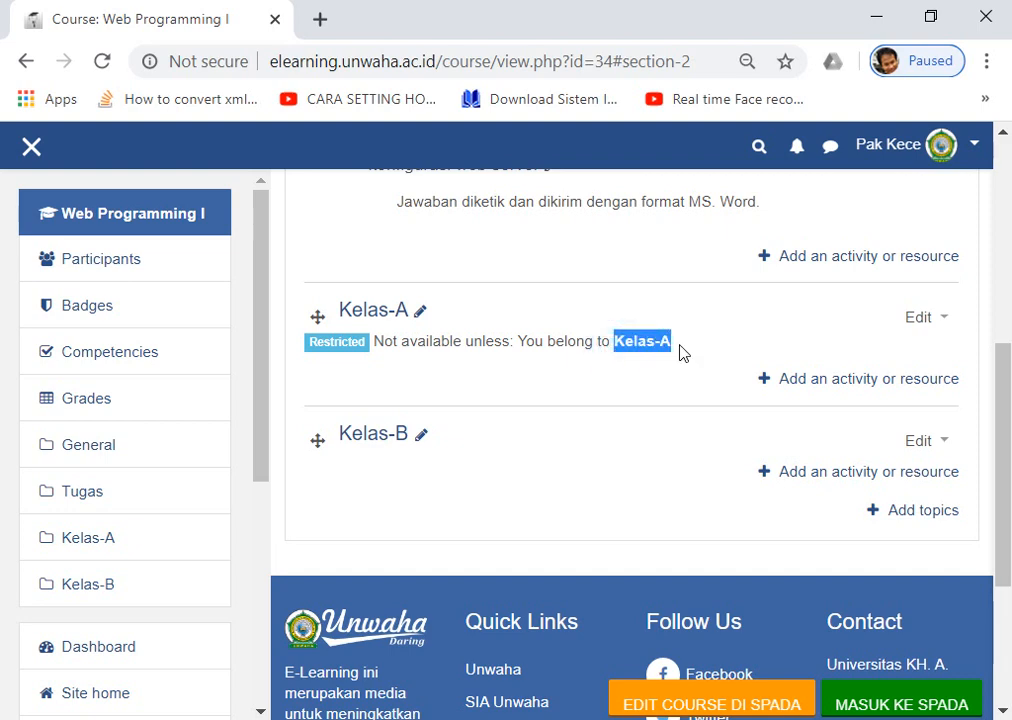
left_click(430, 345)
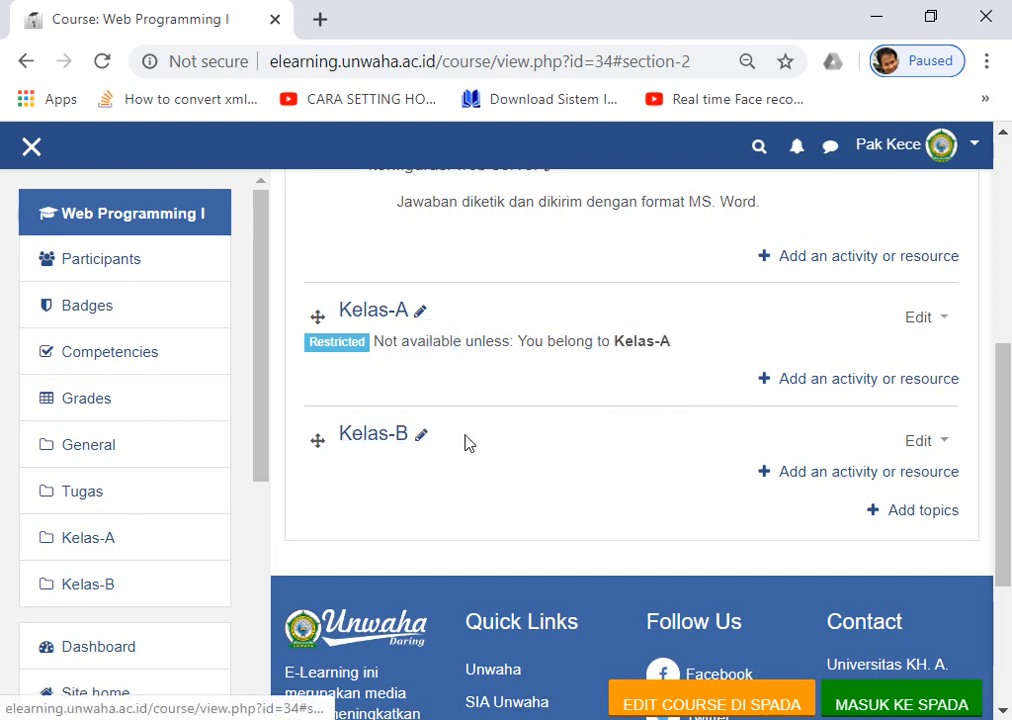
Add a Group restriction of Kelas-B to the Kelas-B section and save it.
left_click(928, 447)
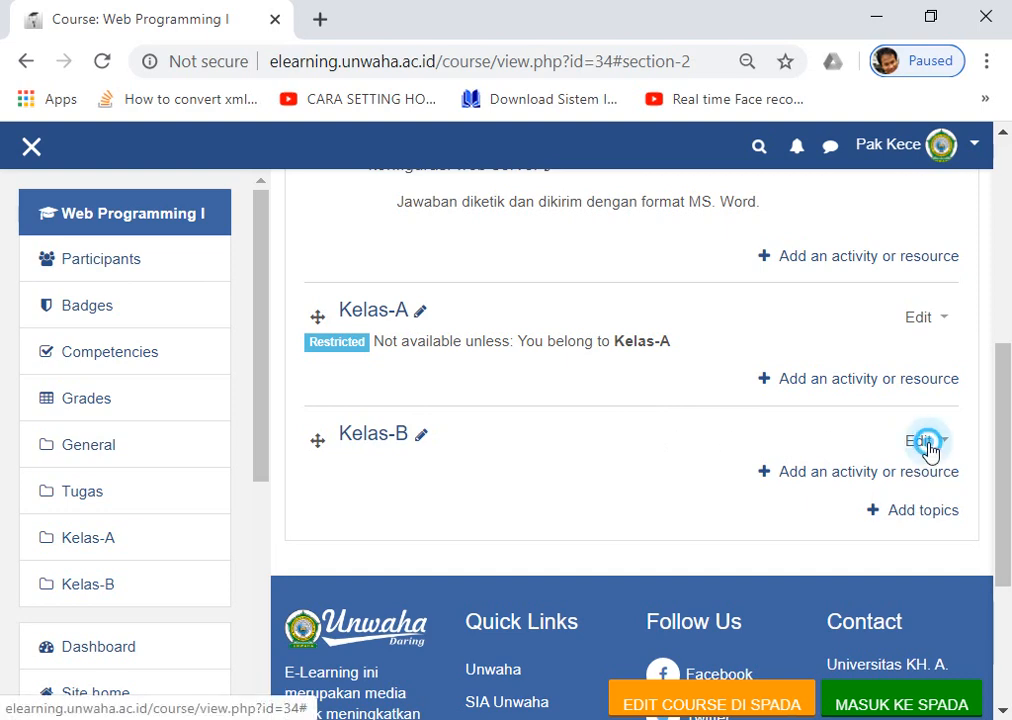
left_click(860, 400)
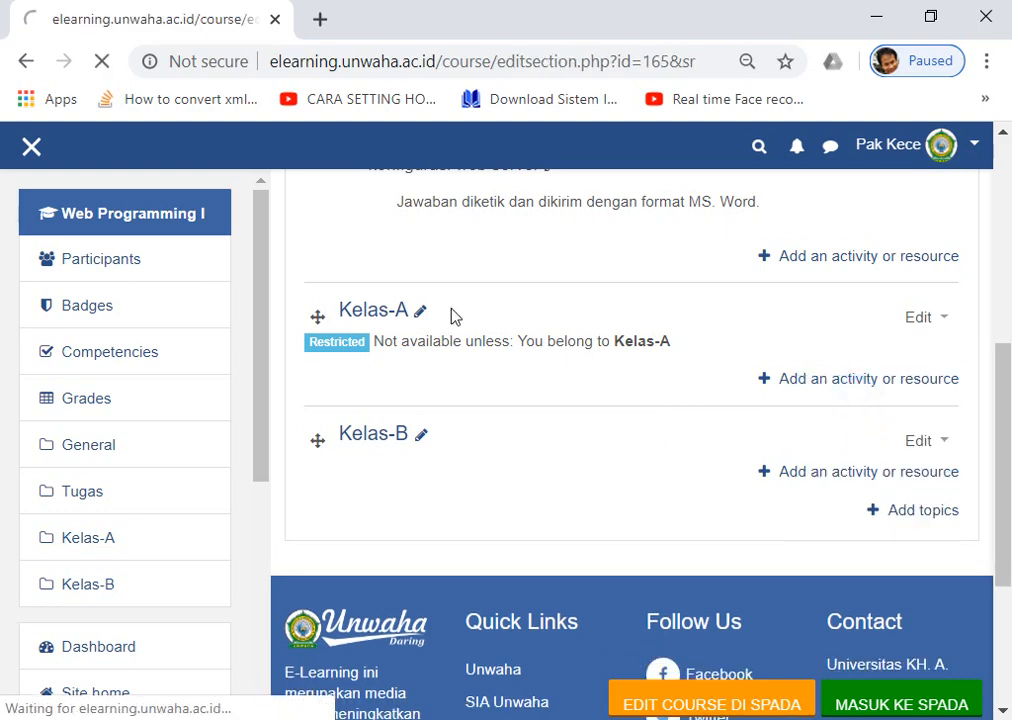
scroll(390, 308, "down", 2)
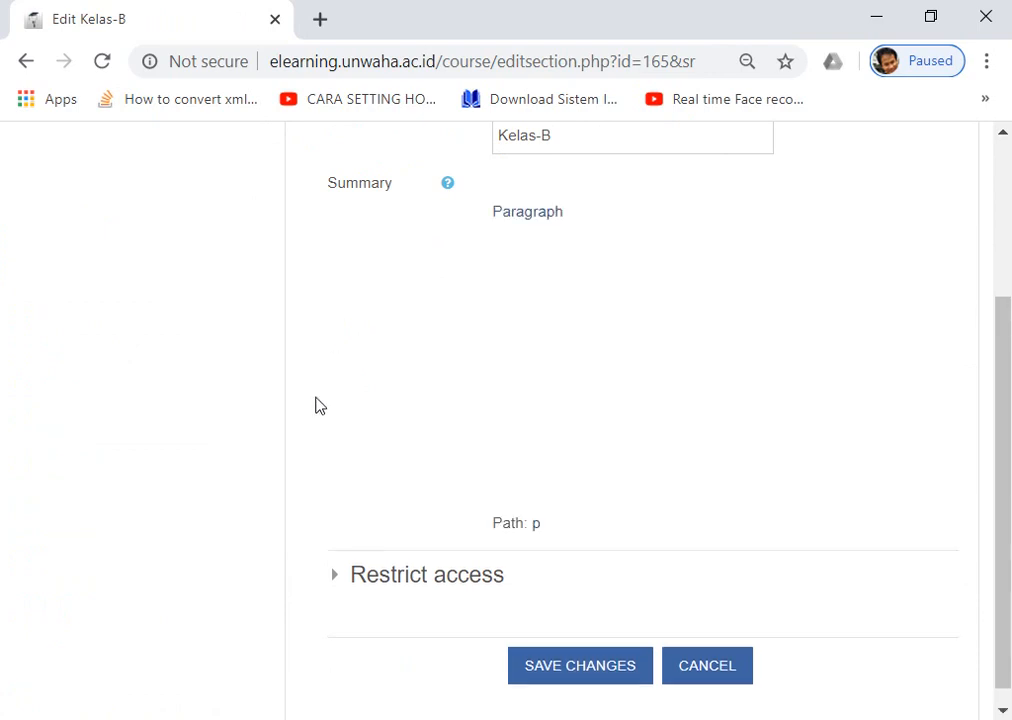
left_click(340, 569)
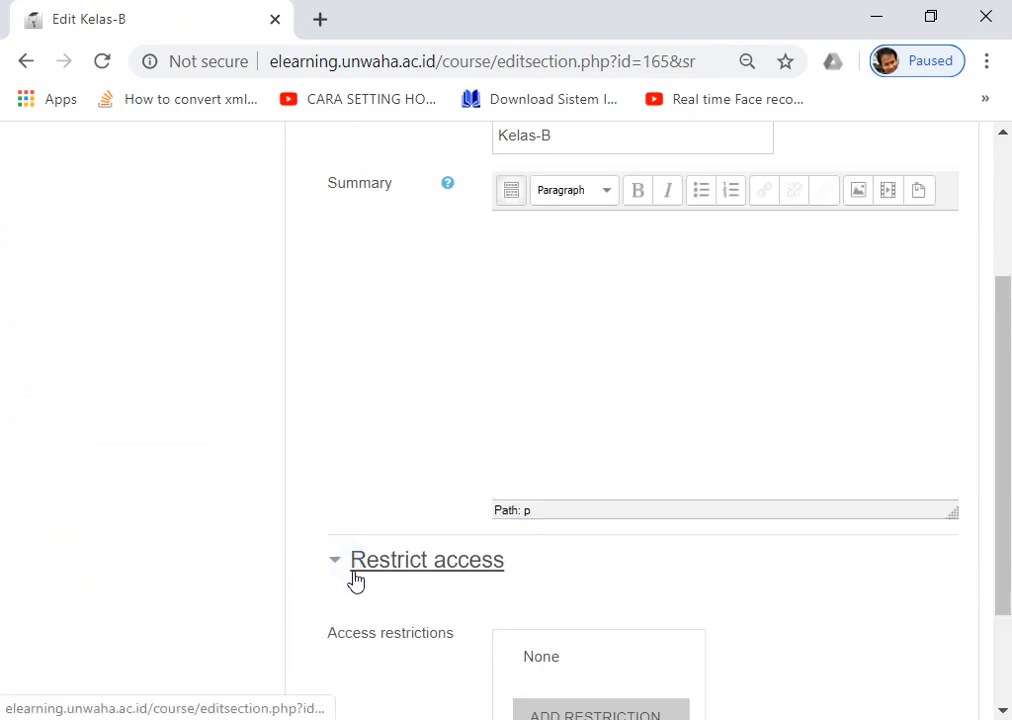
scroll(395, 594, "down", 2)
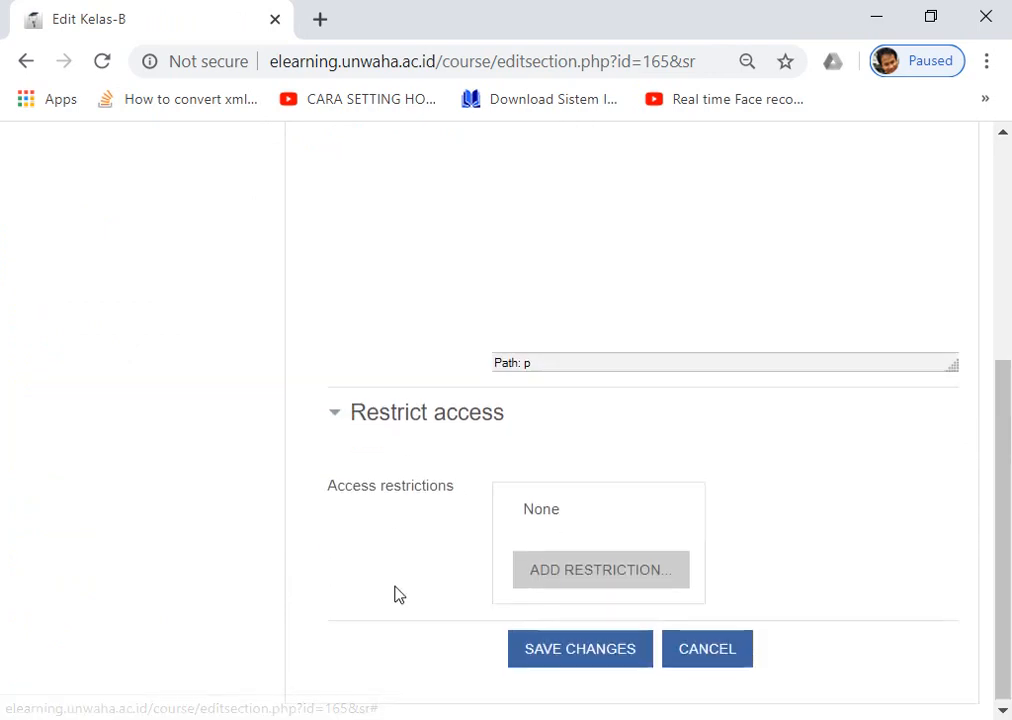
left_click(605, 576)
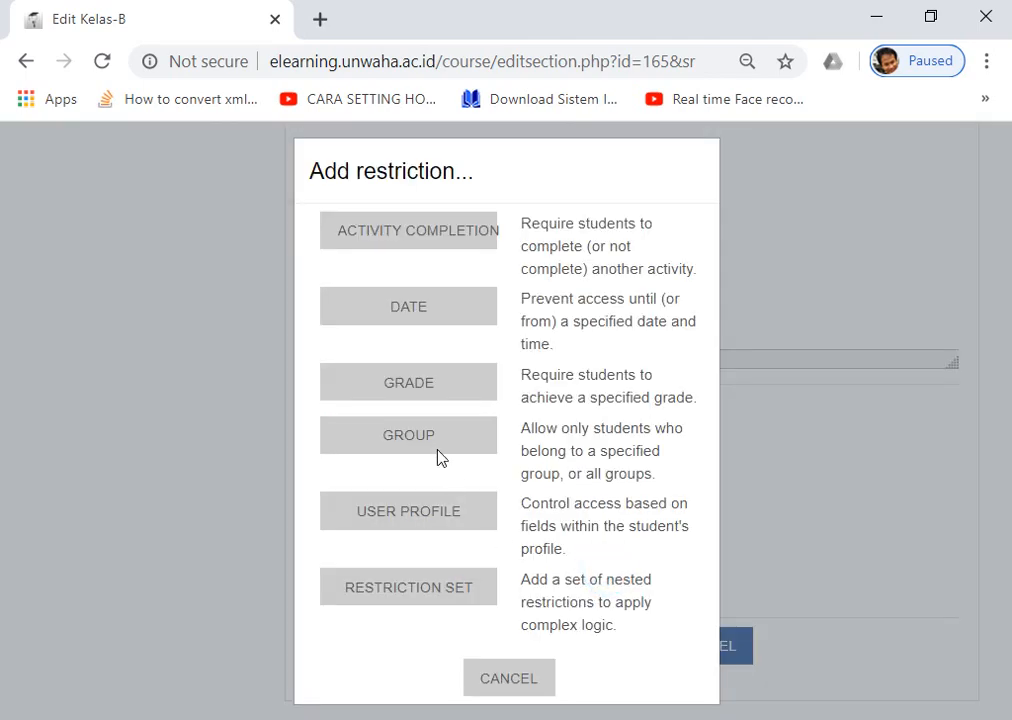
left_click(408, 436)
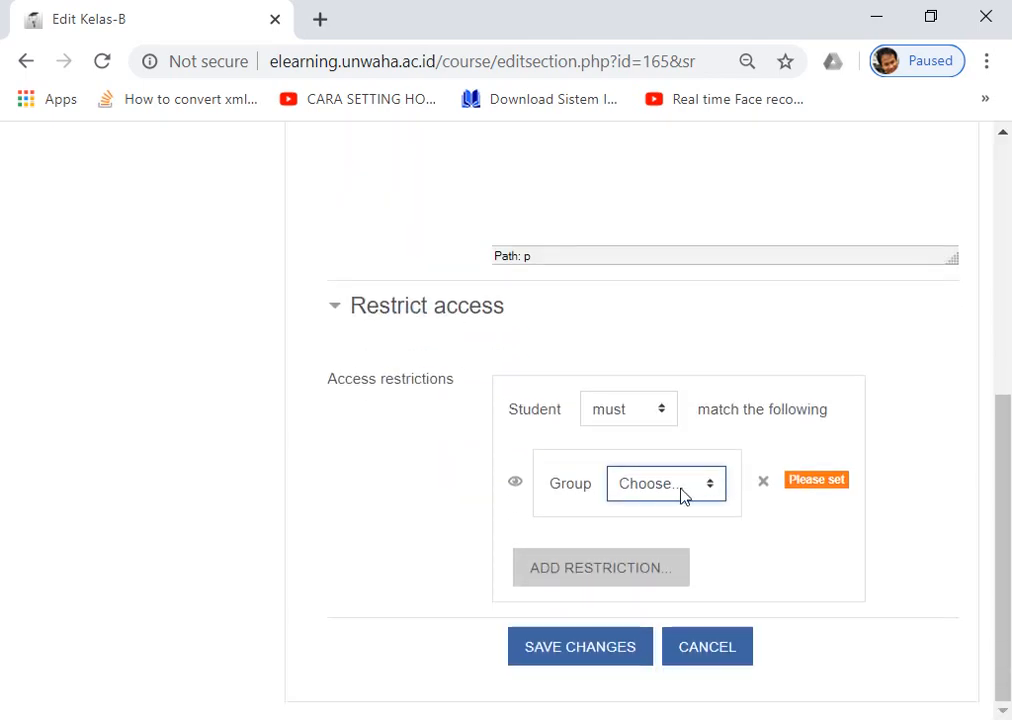
left_click(682, 496)
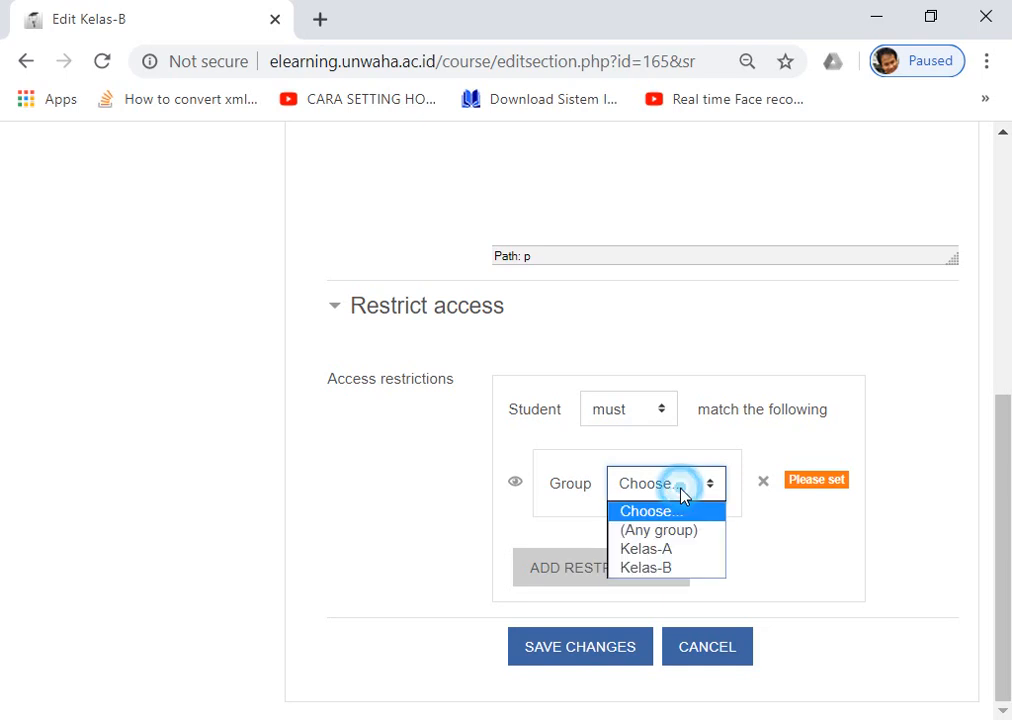
left_click(654, 568)
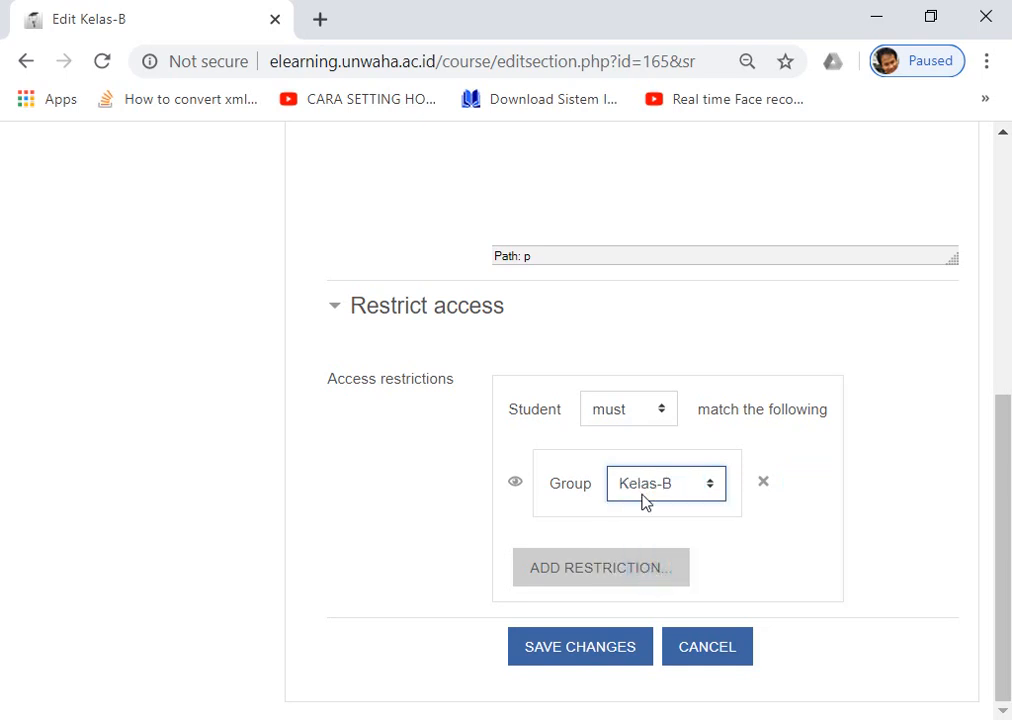
left_click(585, 655)
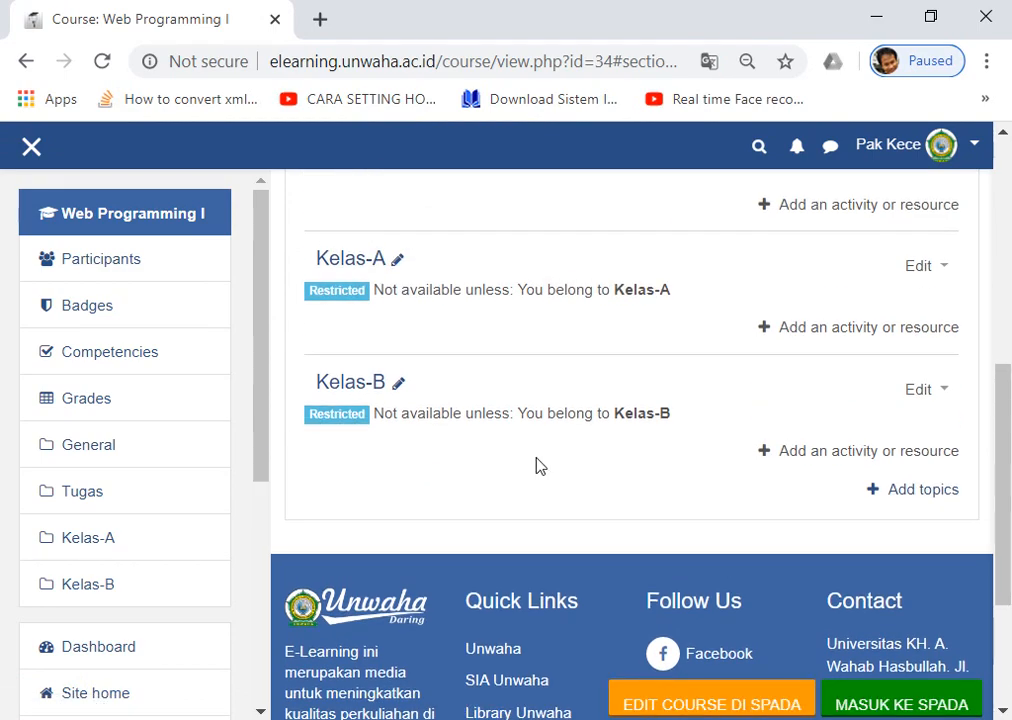
scroll(600, 490, "down", 2)
scroll(600, 490, "up", 1)
scroll(600, 490, "up", 2)
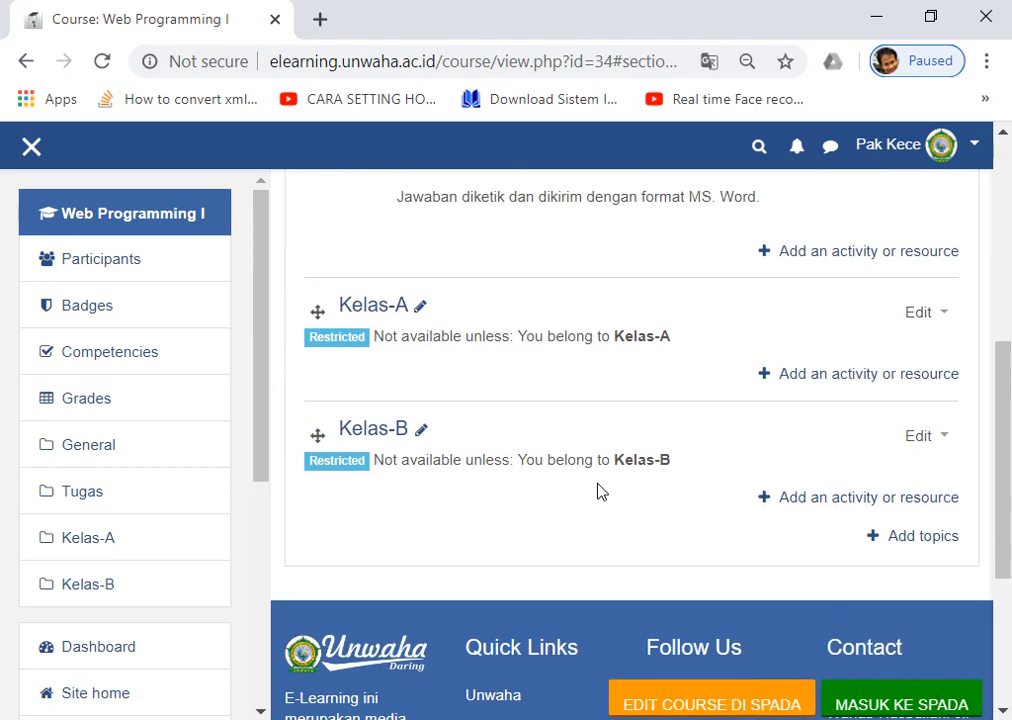
scroll(565, 402, "up", 4)
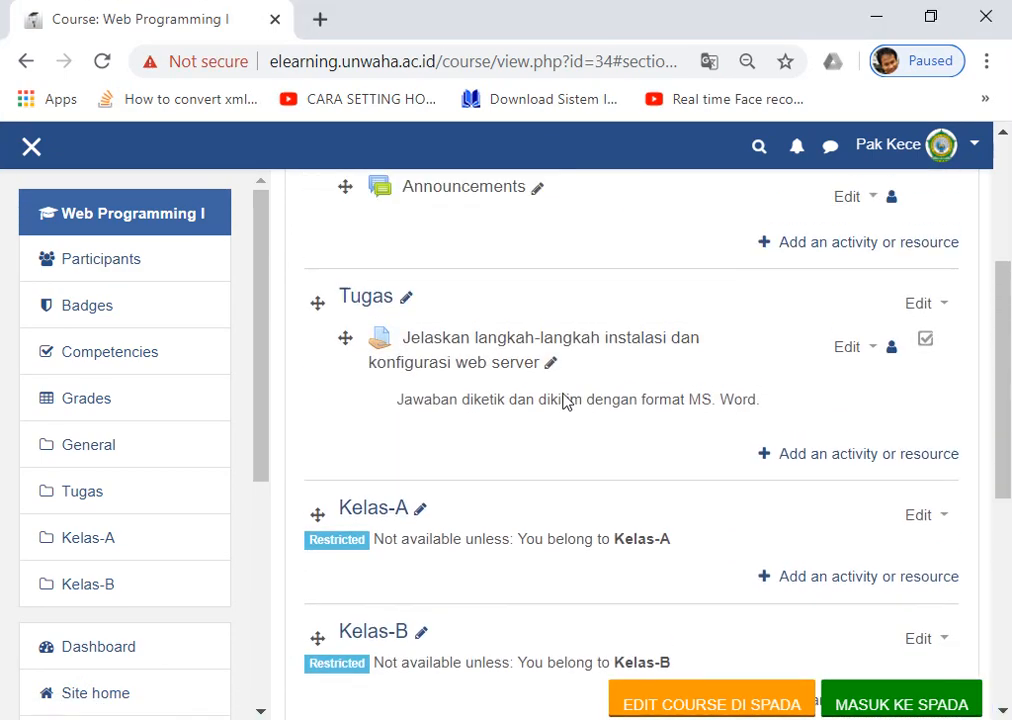
scroll(562, 401, "down", 3)
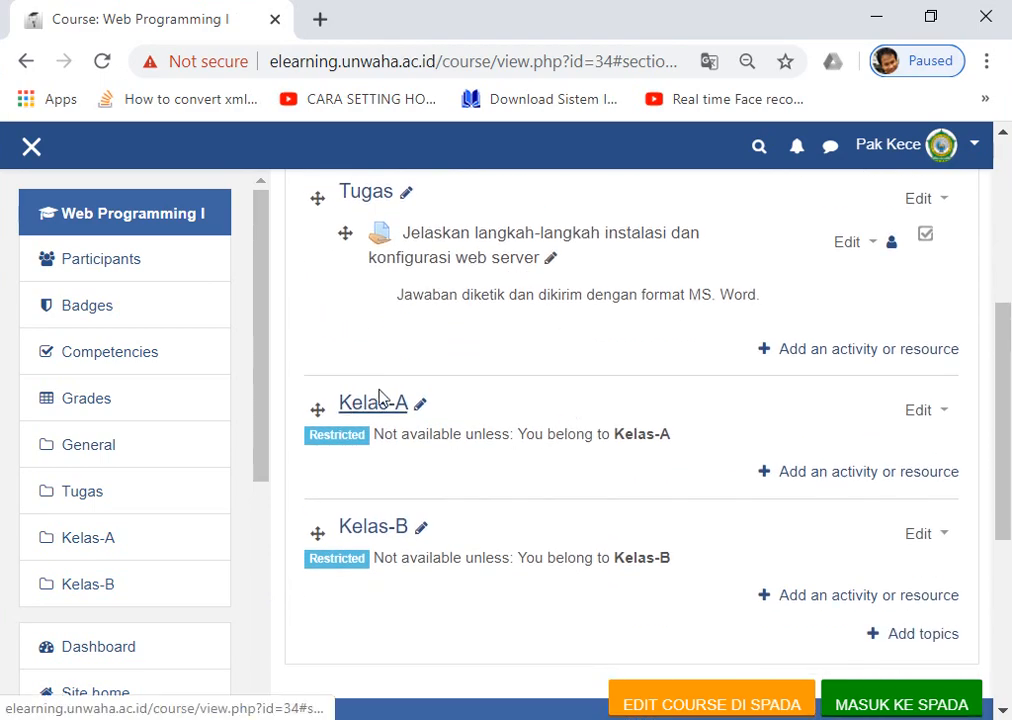
scroll(398, 440, "down", 1)
scroll(402, 429, "up", 3)
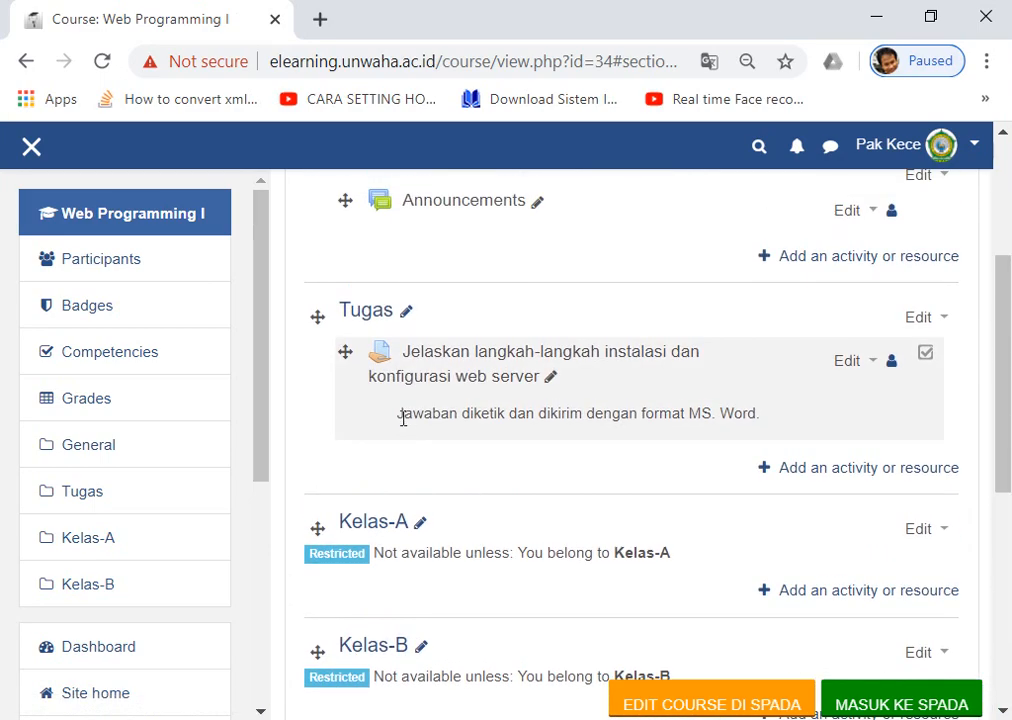
scroll(565, 333, "down", 1)
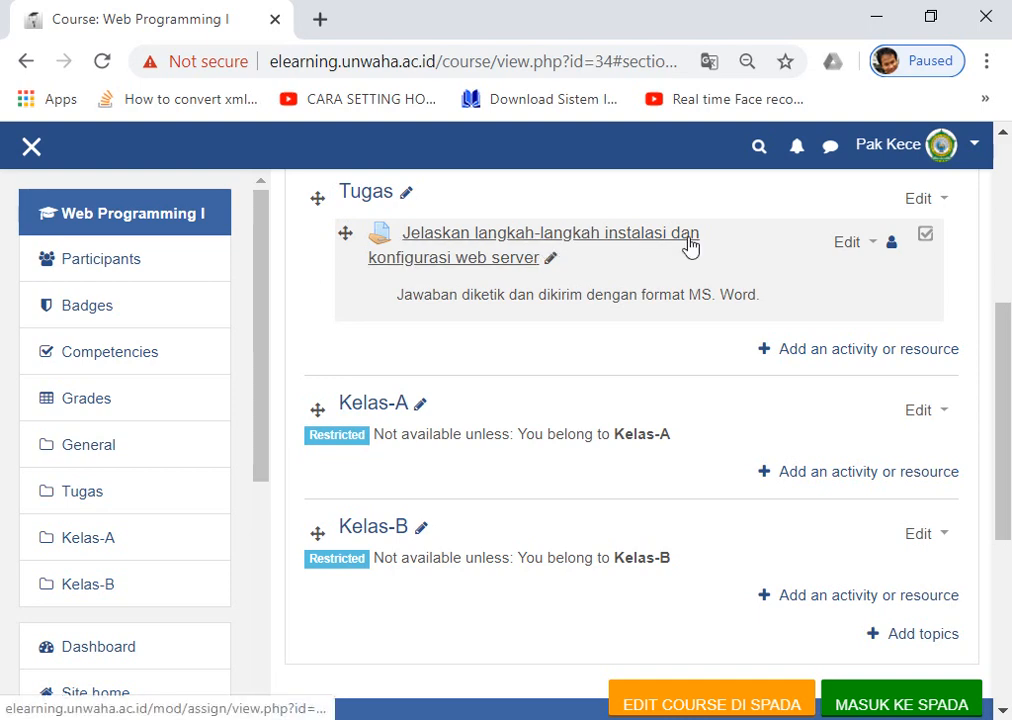
scroll(361, 276, "down", 1)
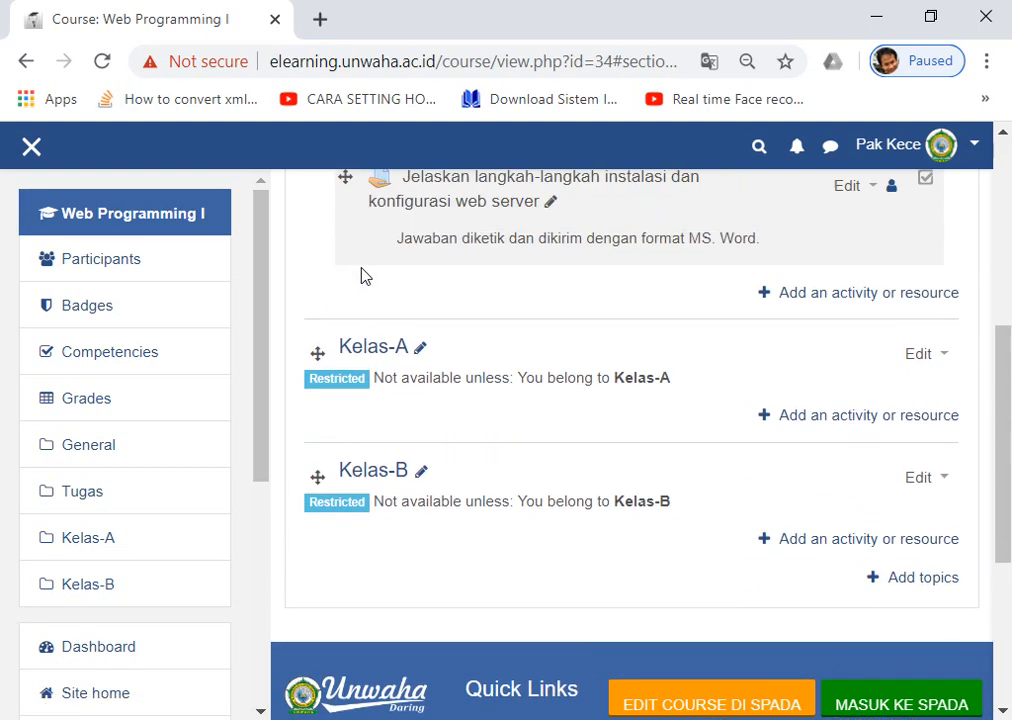
scroll(346, 235, "up", 1)
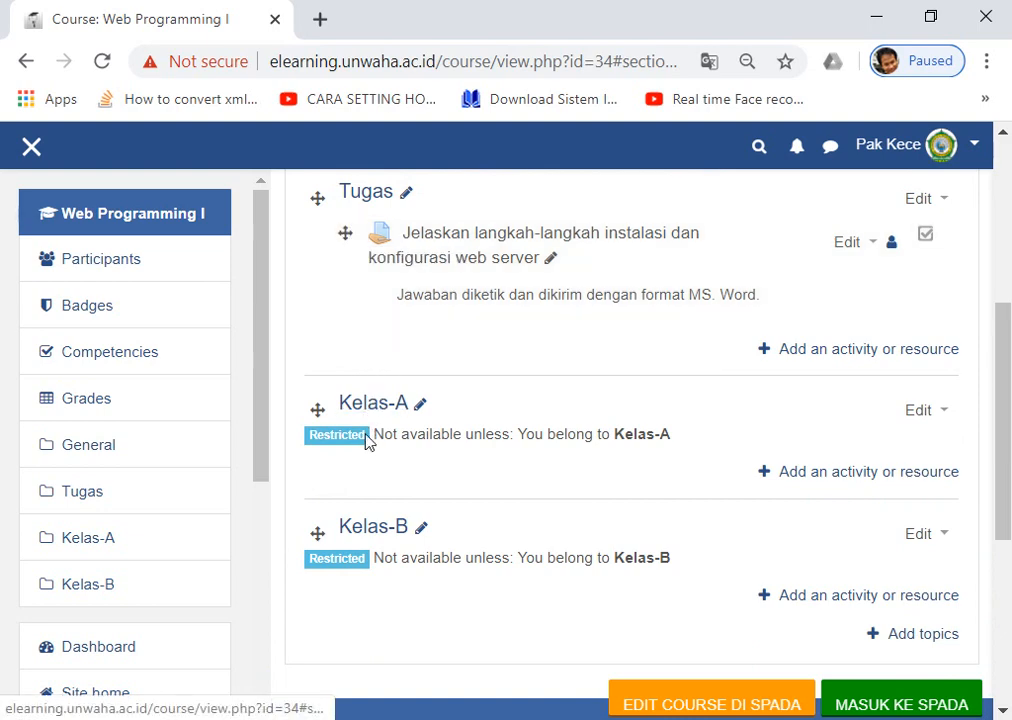
Drag the web server installation assignment out of Tugas into the Kelas-A section.
left_click(344, 232)
left_click_drag(344, 233, 361, 378)
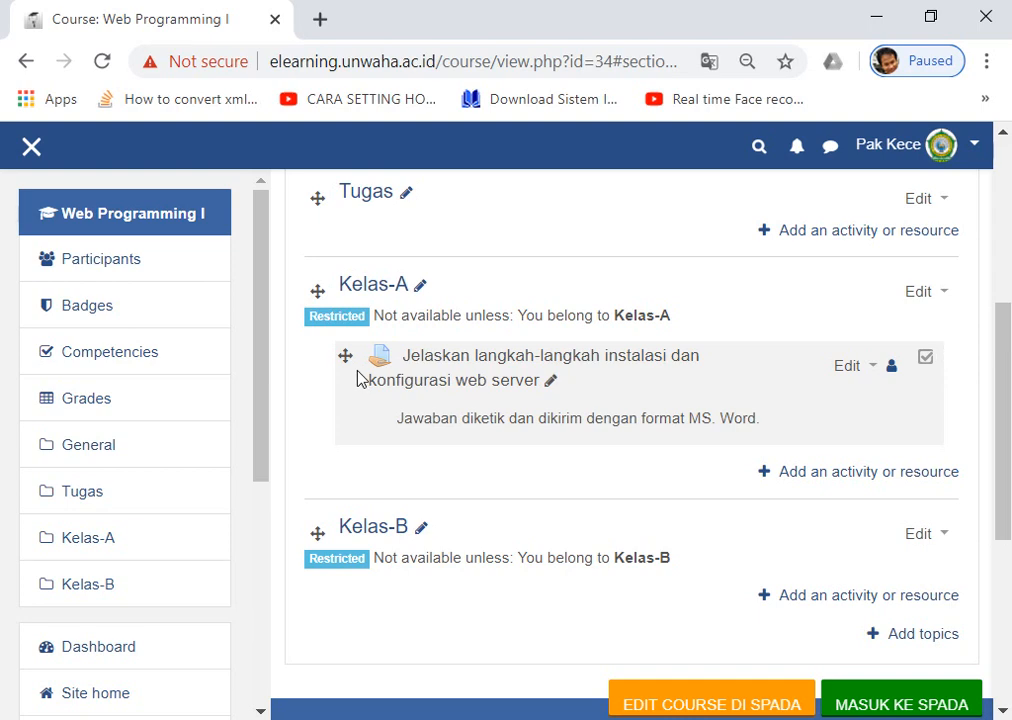
scroll(350, 362, "down", 2)
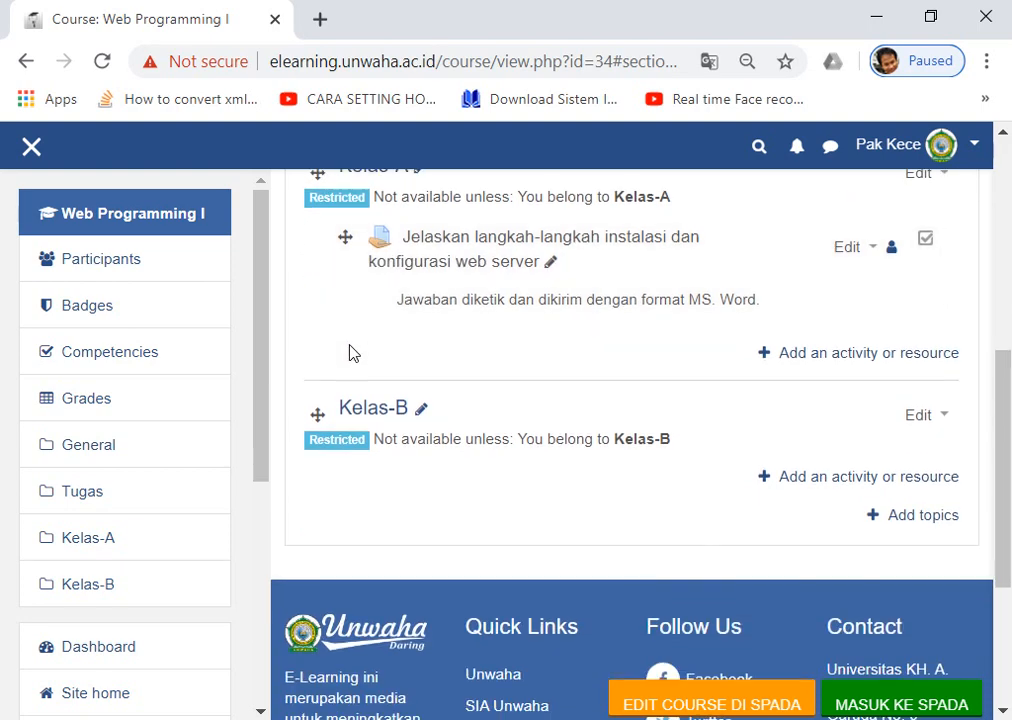
scroll(375, 323, "up", 2)
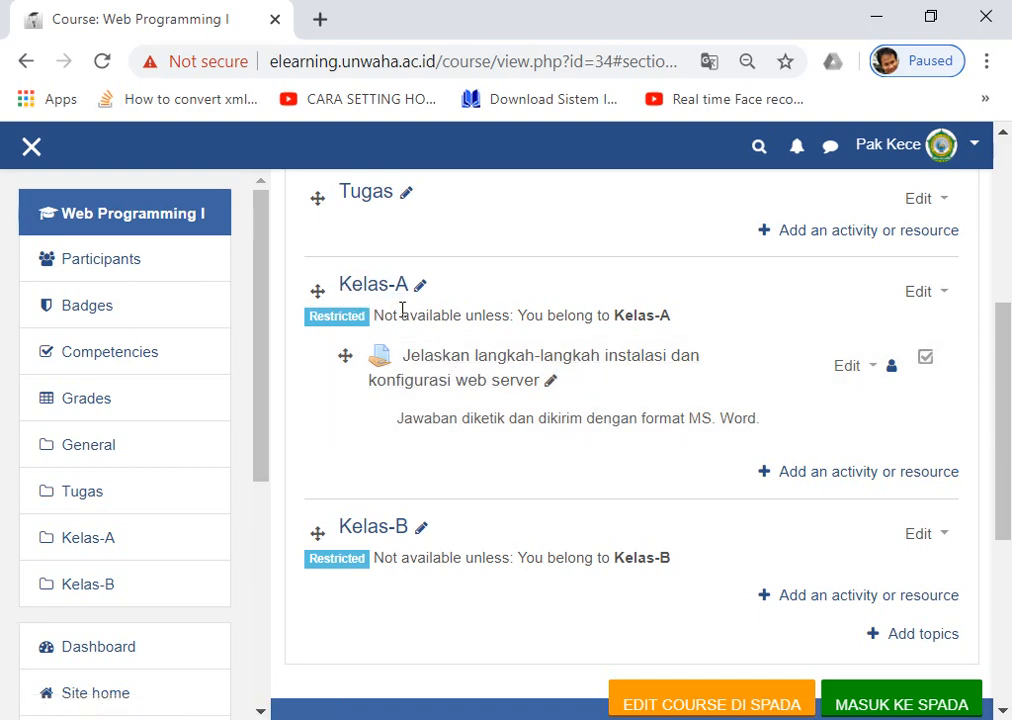
scroll(404, 316, "down", 1)
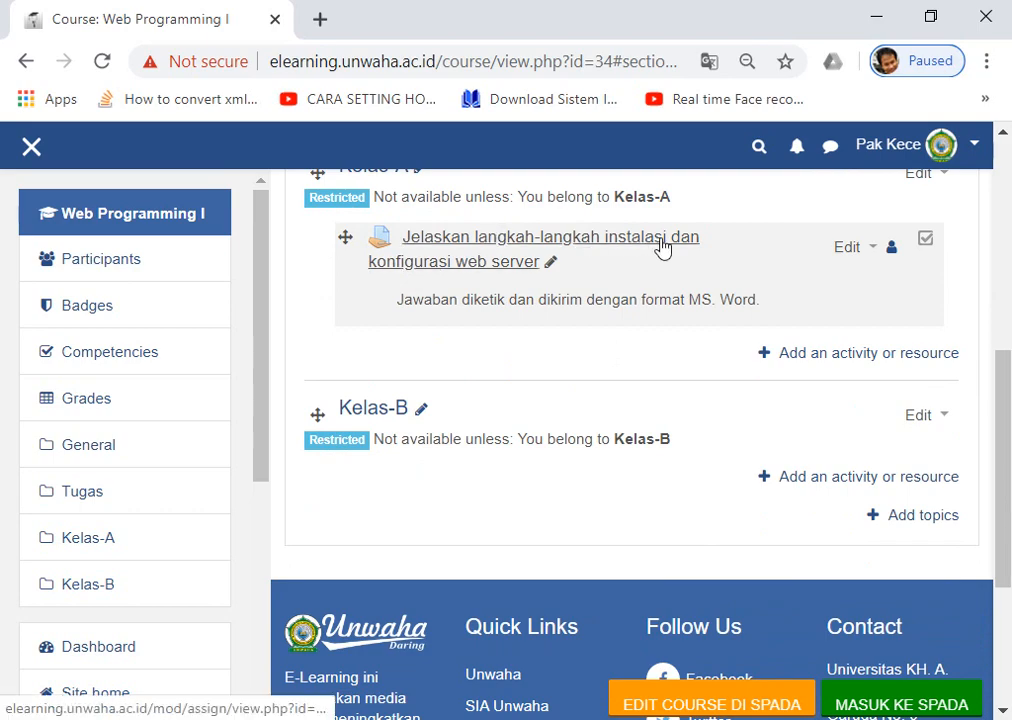
scroll(470, 258, "up", 1)
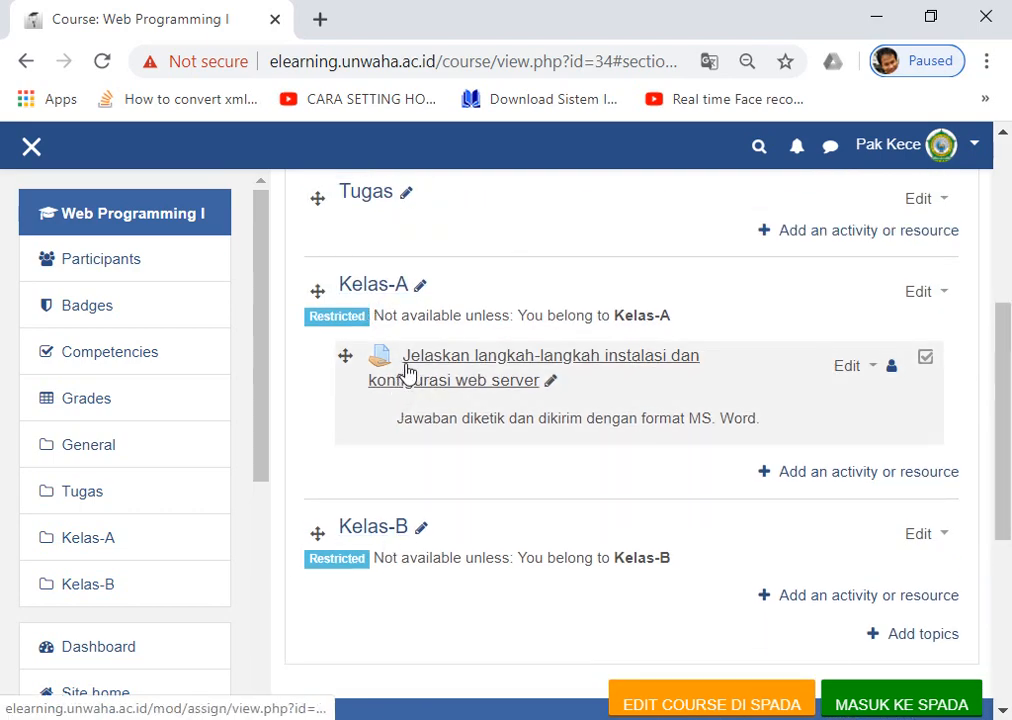
scroll(585, 375, "down", 1)
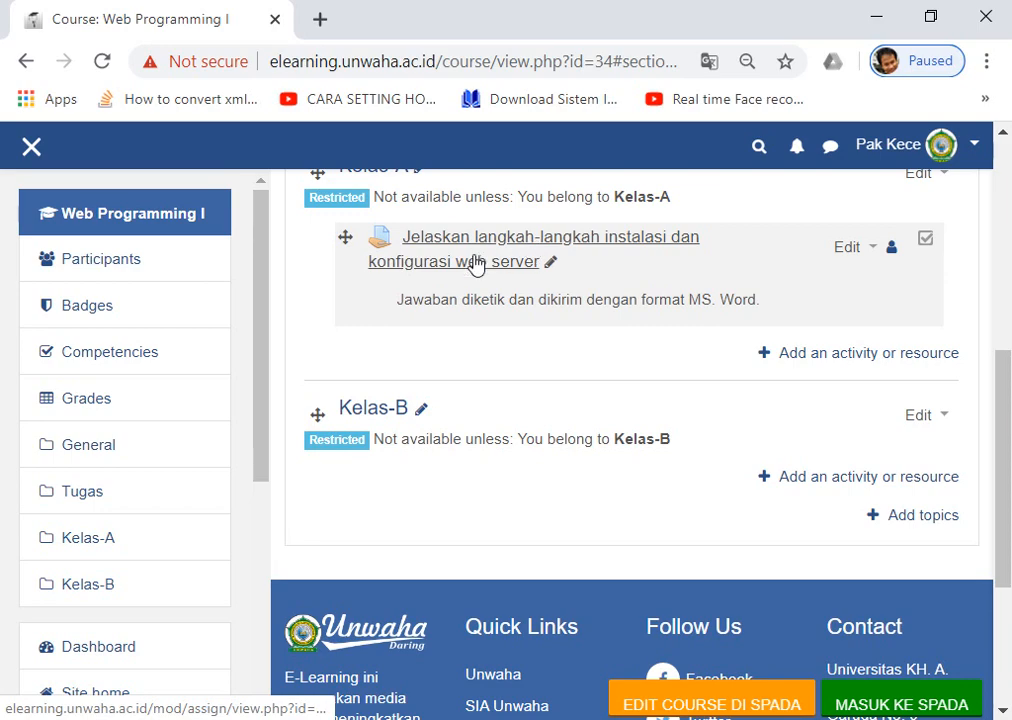
scroll(478, 267, "up", 1)
scroll(500, 360, "down", 1)
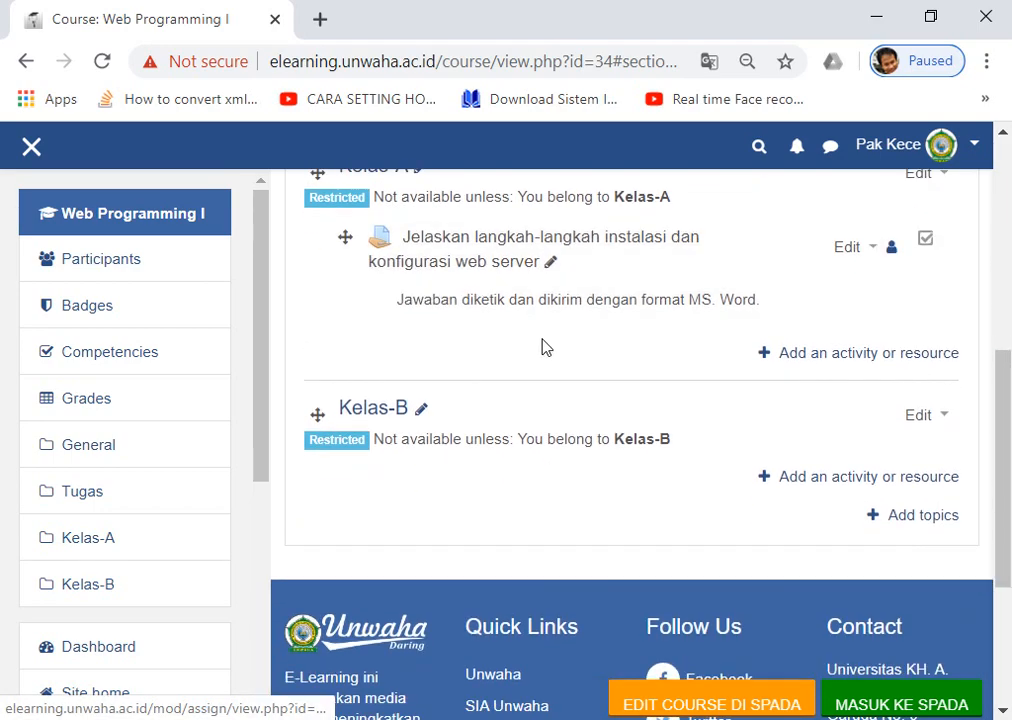
Duplicate the web server assignment and move its (copy) into the Kelas-B section.
left_click(860, 248)
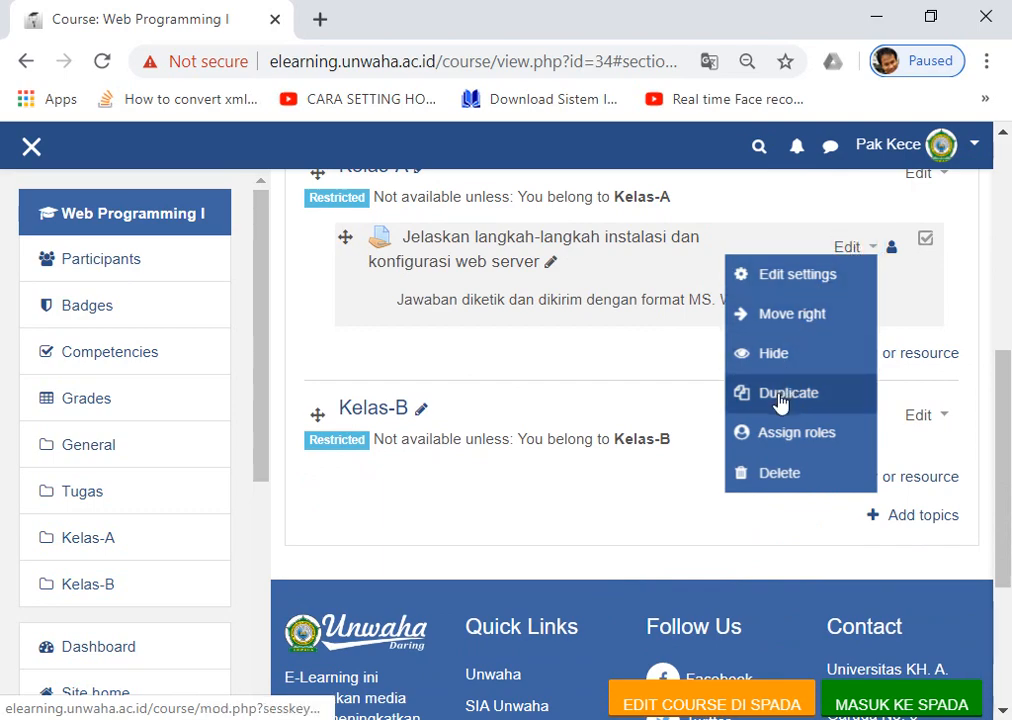
left_click(781, 398)
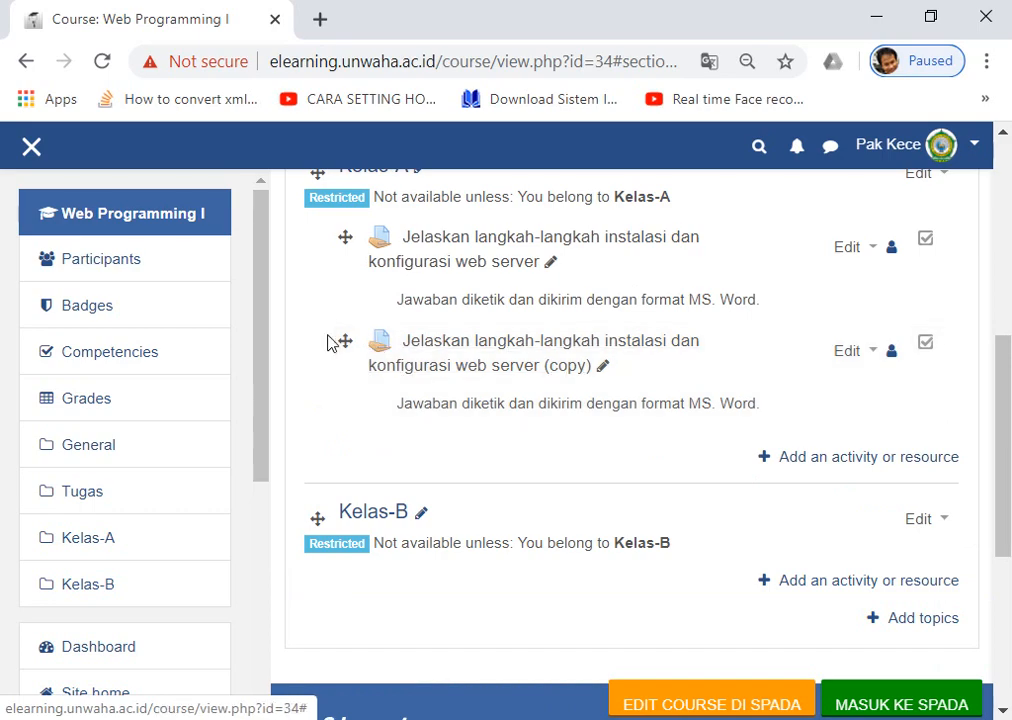
scroll(393, 359, "down", 2)
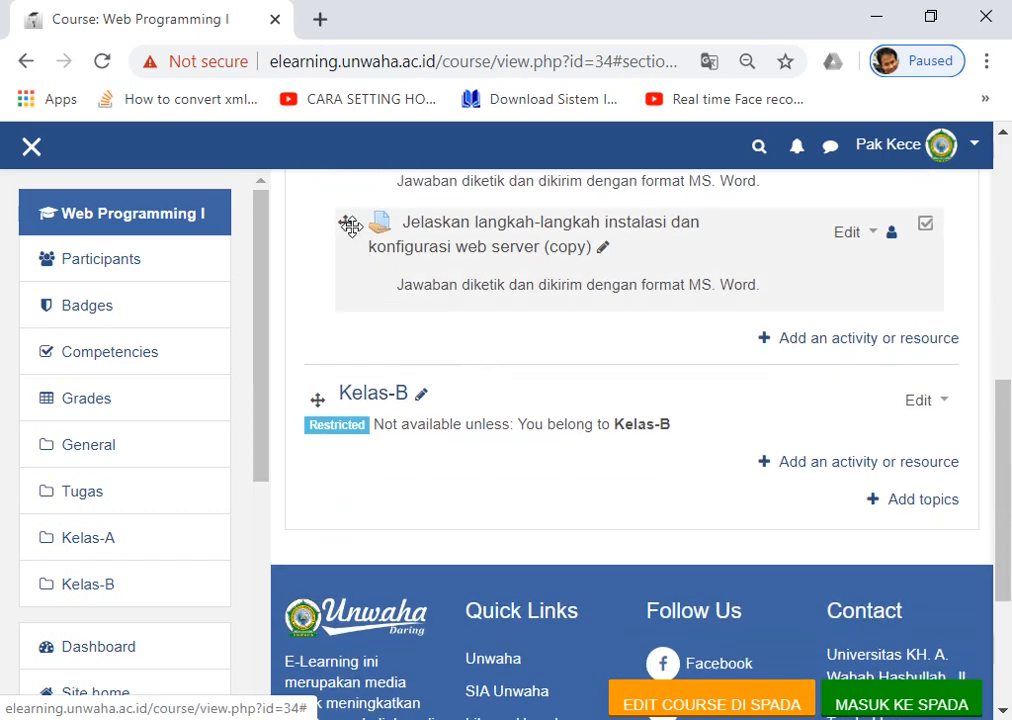
left_click_drag(343, 220, 357, 382)
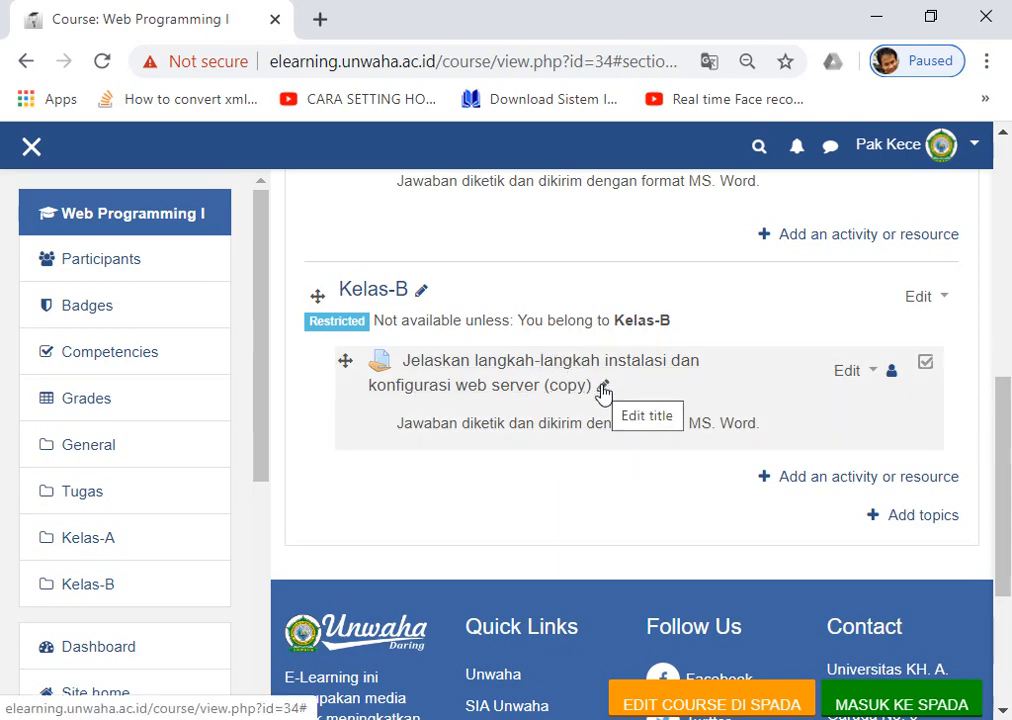
Rename the Kelas-B assignment, deleting the ' (copy)' suffix from its title.
left_click(603, 389)
left_click(546, 373)
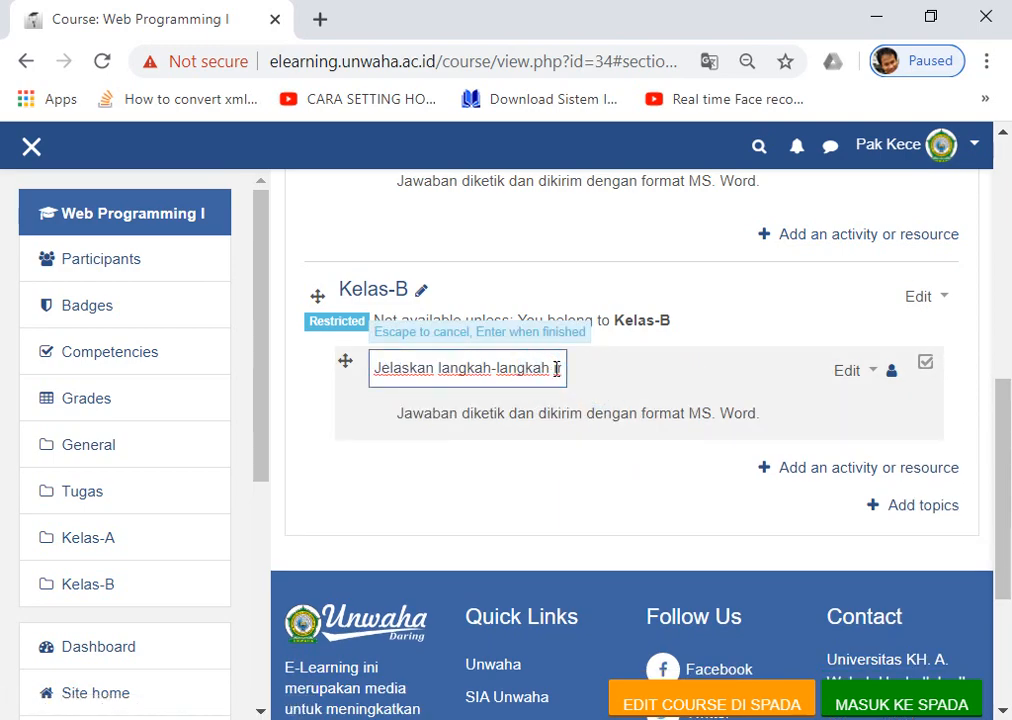
left_click_drag(555, 375, 617, 376)
left_click(556, 368)
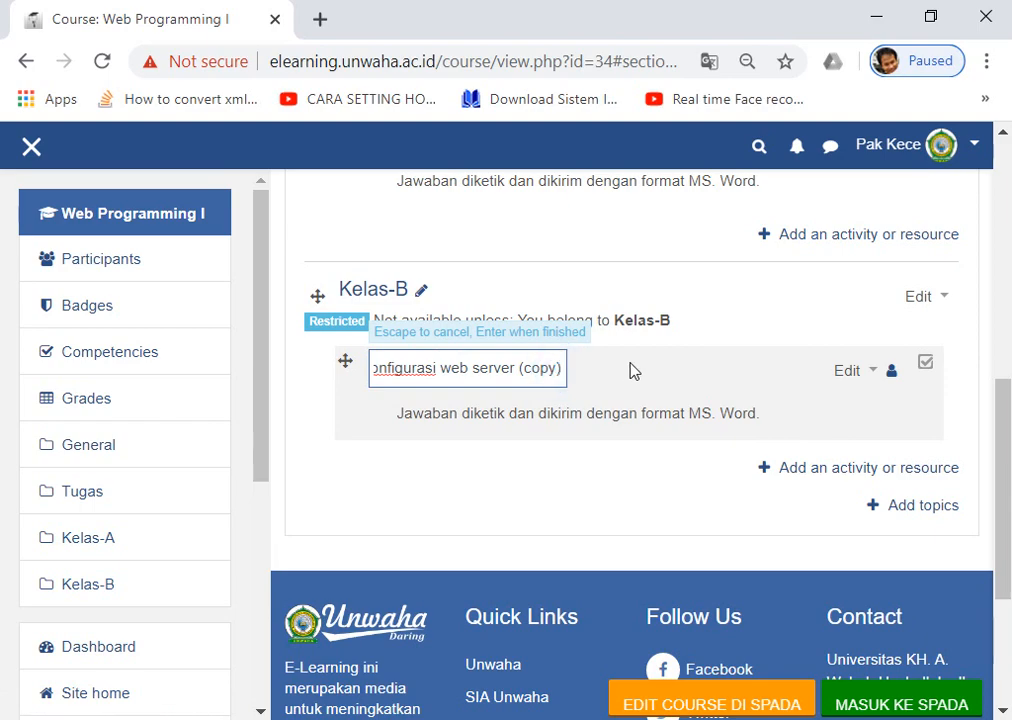
key("BackSpace")
key("BackSpace")
key("BackSpace")
key("BackSpace")
key("BackSpace")
key("BackSpace")
key("BackSpace")
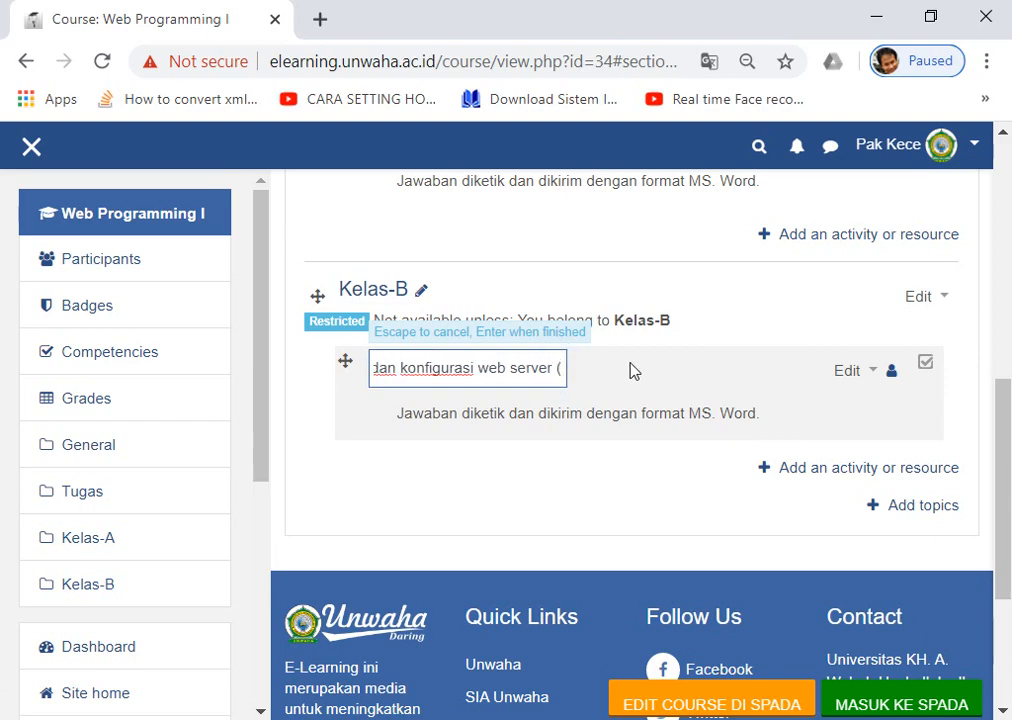
key("Return")
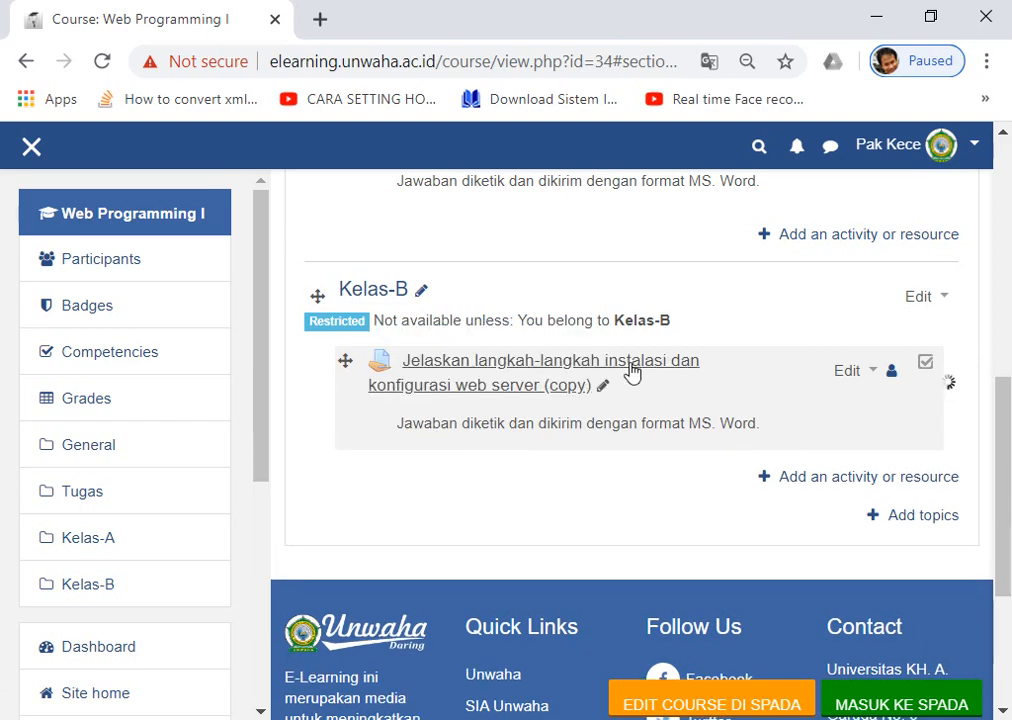
scroll(448, 409, "up", 2)
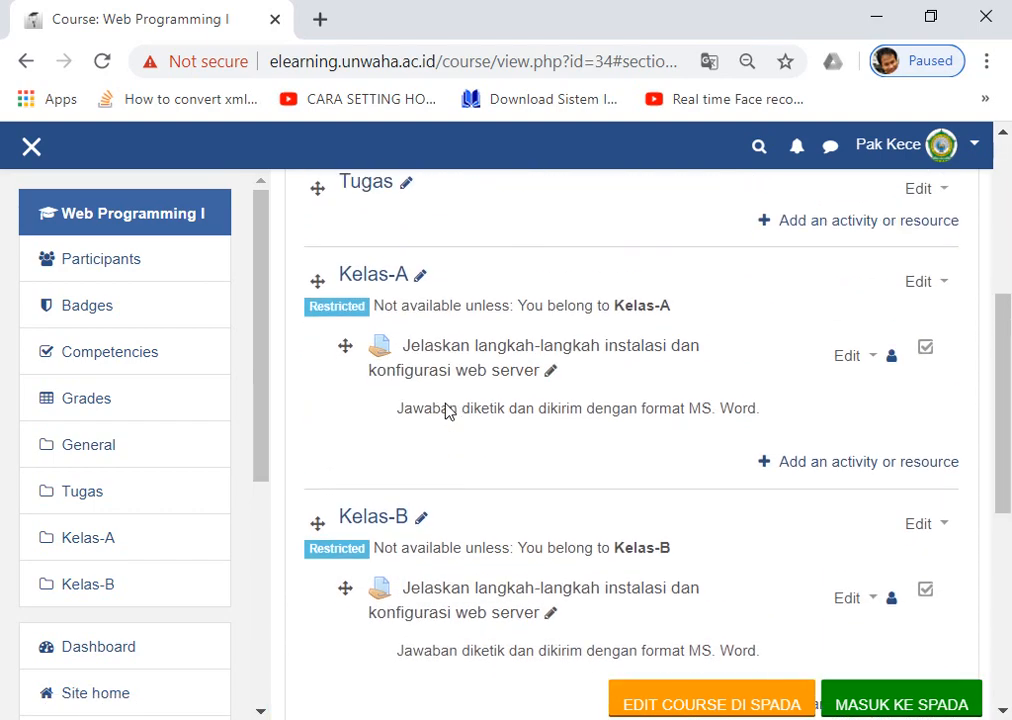
scroll(412, 370, "down", 1)
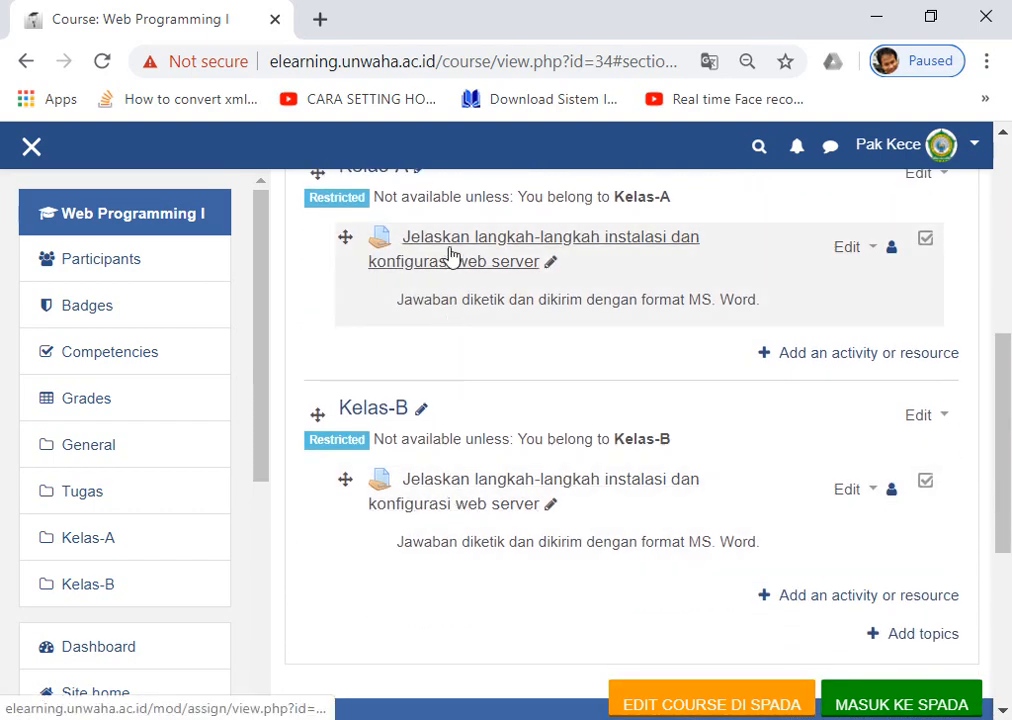
scroll(452, 262, "up", 1)
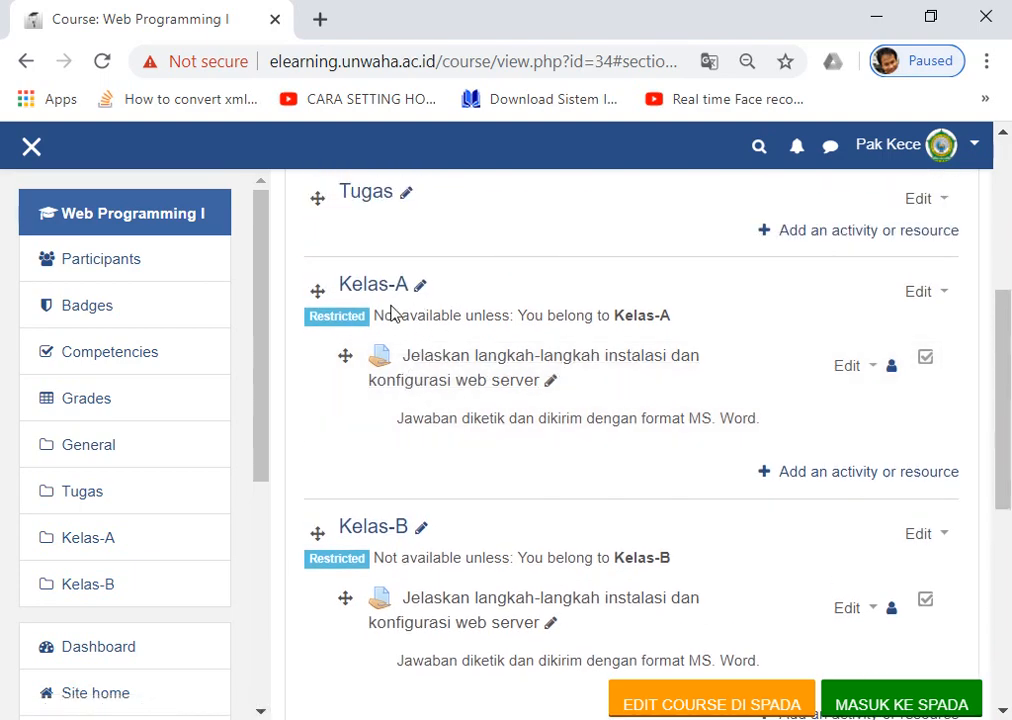
scroll(395, 294, "up", 1)
scroll(390, 302, "down", 2)
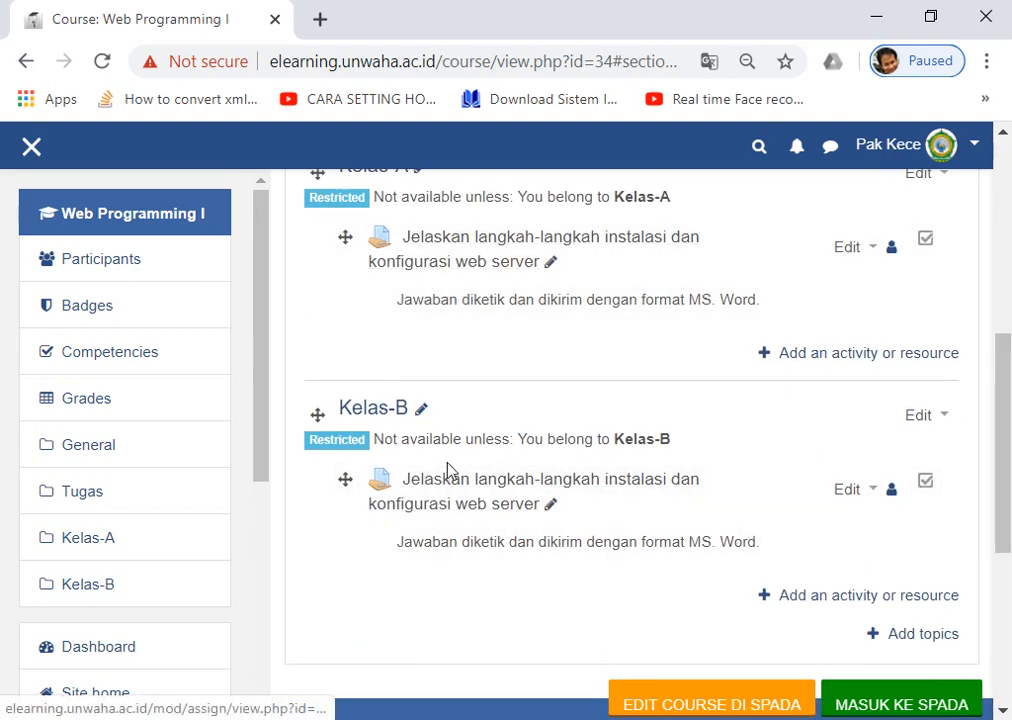
scroll(449, 470, "down", 1)
scroll(448, 463, "up", 1)
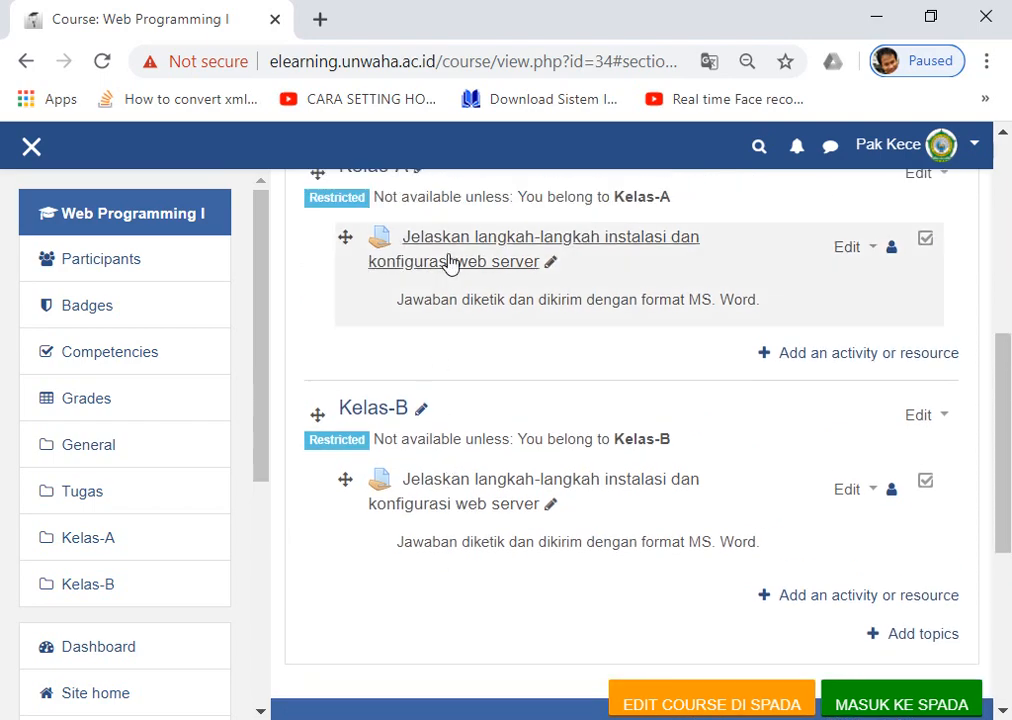
scroll(430, 270, "up", 1)
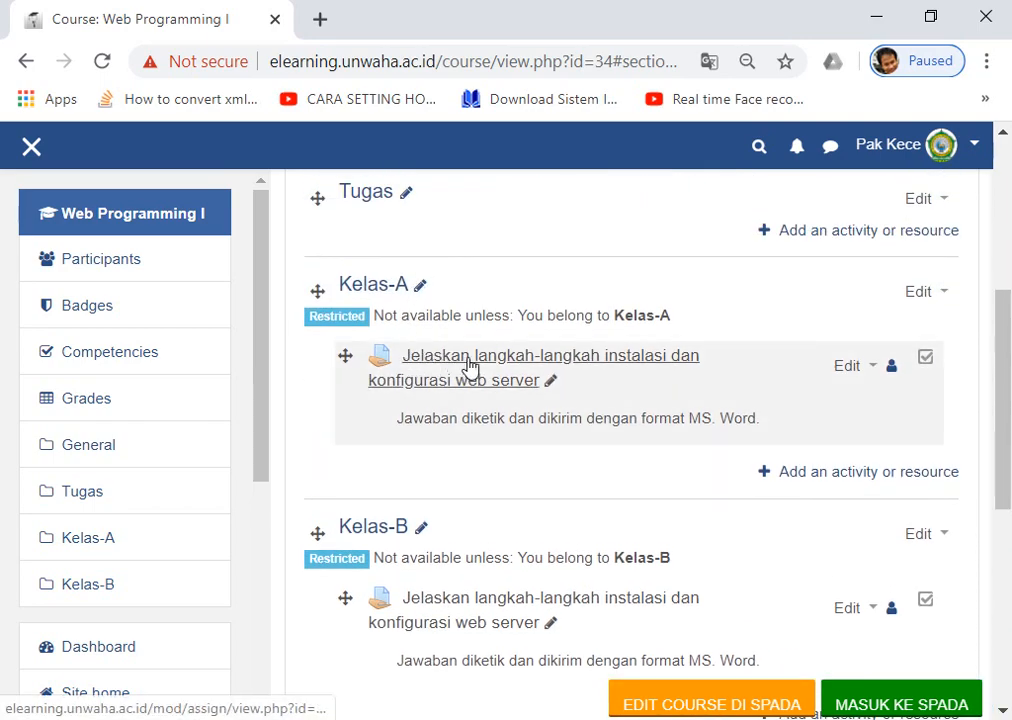
left_click(470, 367)
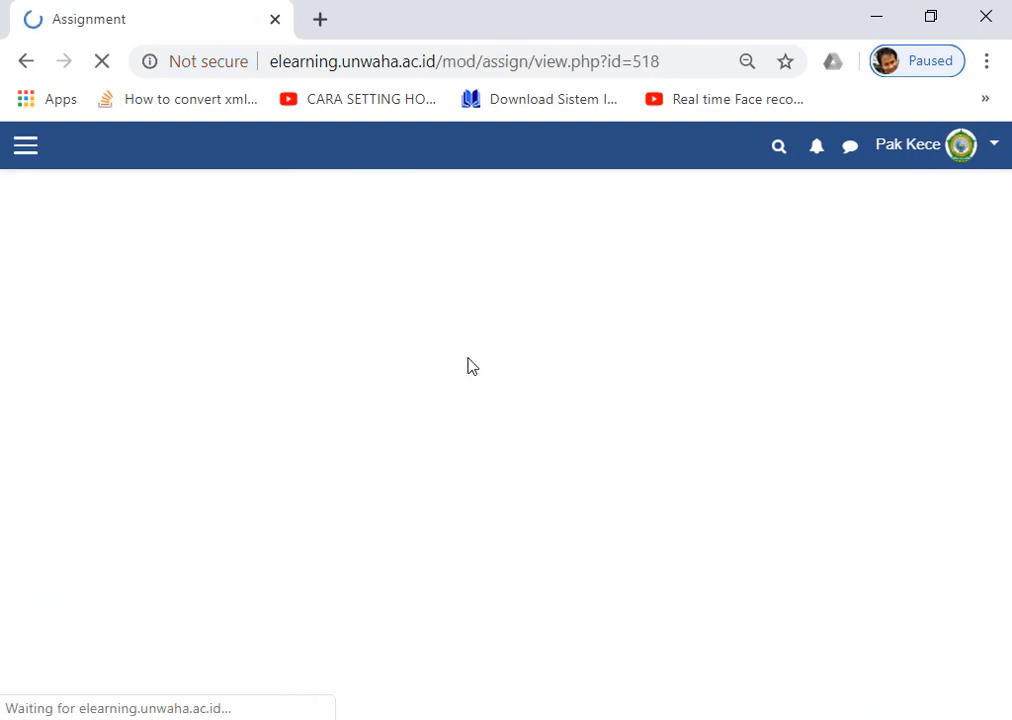
scroll(510, 384, "down", 7)
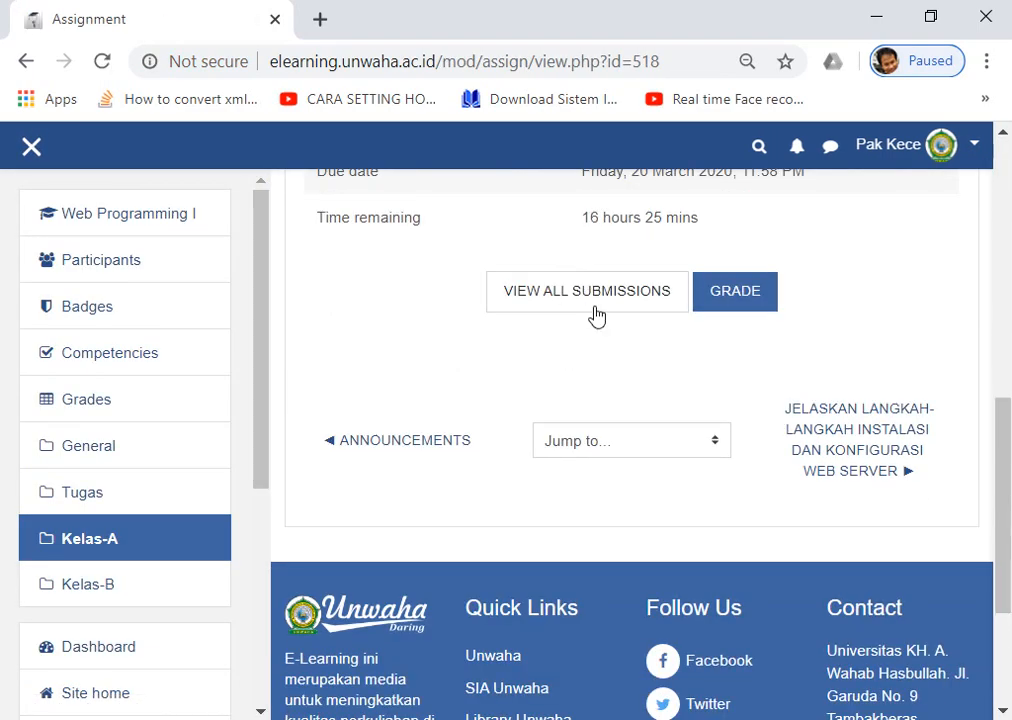
scroll(501, 325, "up", 3)
scroll(501, 325, "up", 1)
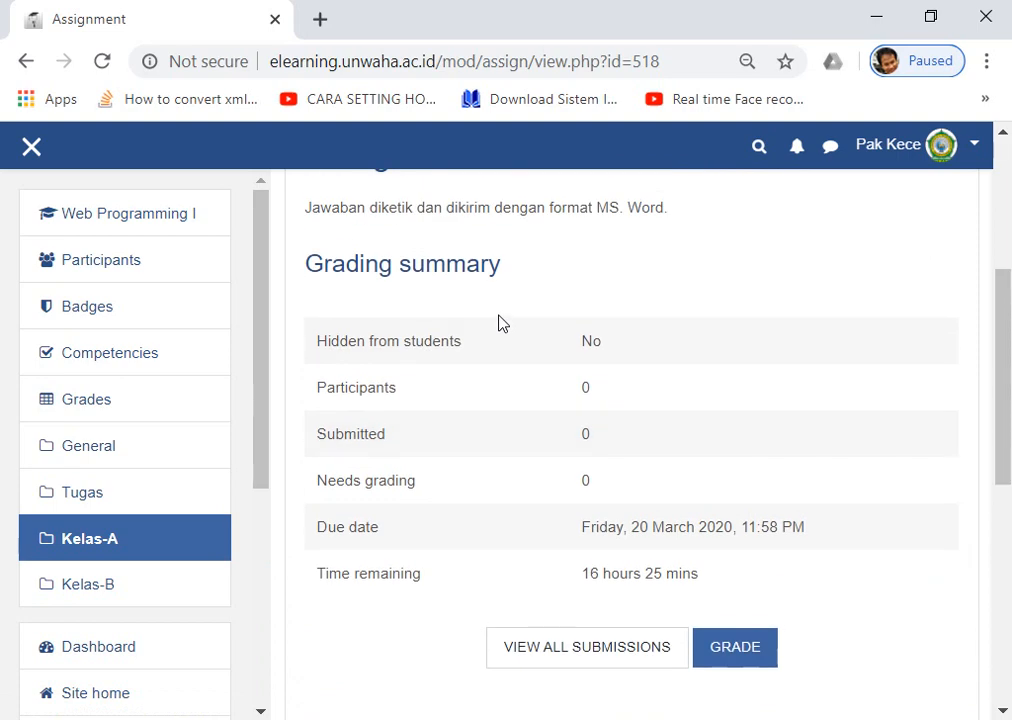
left_click(26, 62)
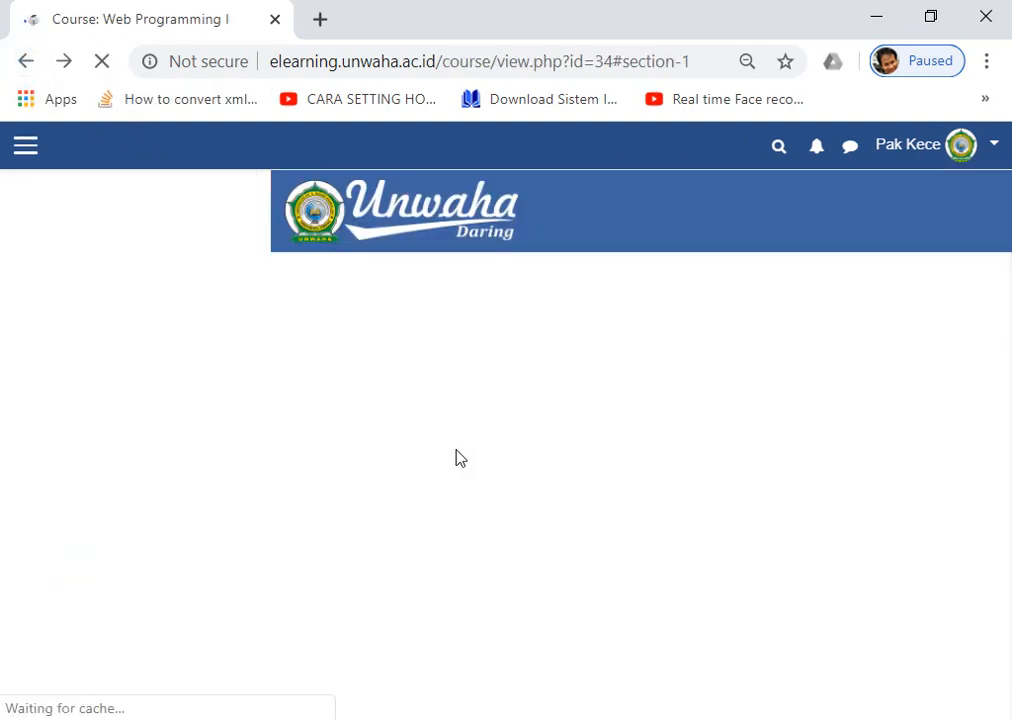
scroll(448, 491, "down", 1)
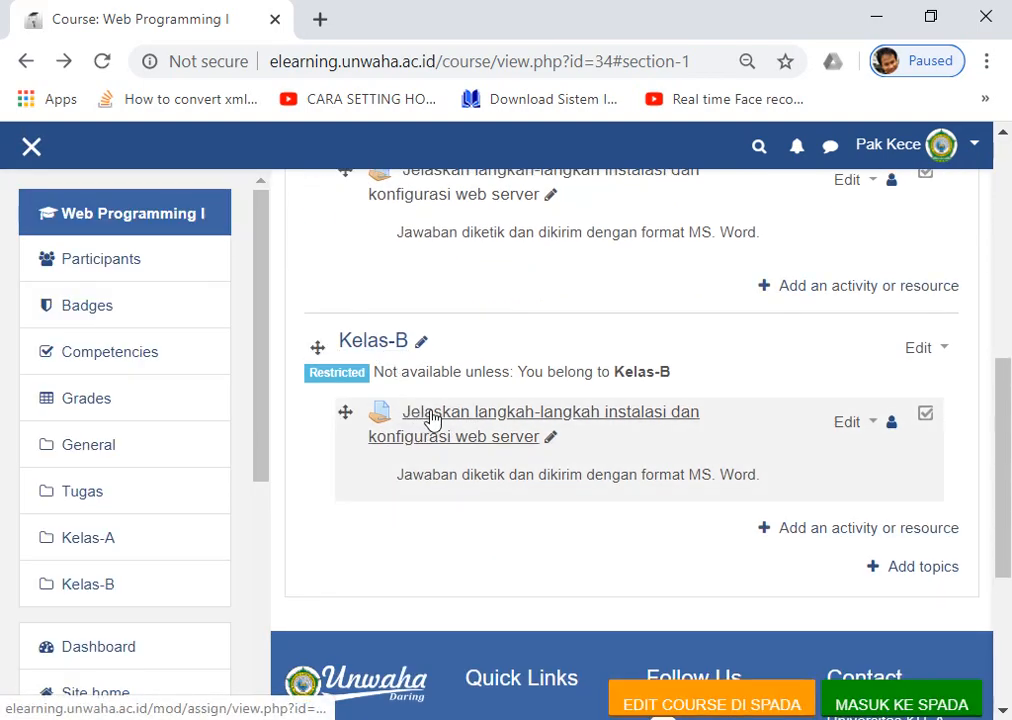
scroll(432, 418, "up", 2)
scroll(435, 413, "down", 2)
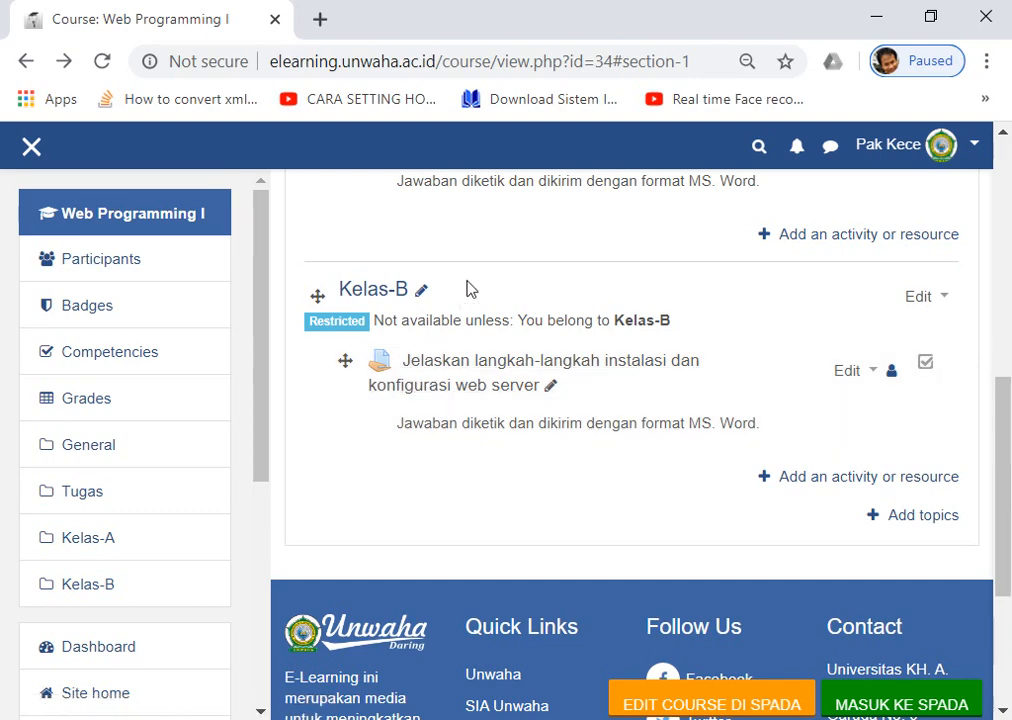
scroll(470, 300, "up", 2)
scroll(474, 208, "up", 1)
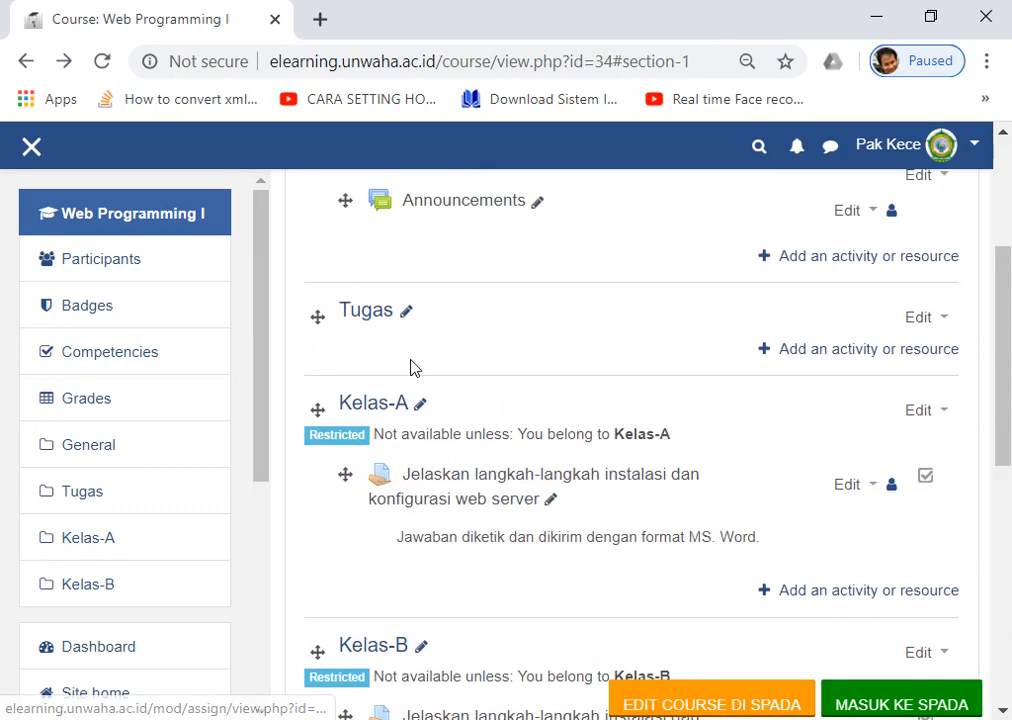
scroll(388, 422, "up", 1)
scroll(389, 430, "down", 2)
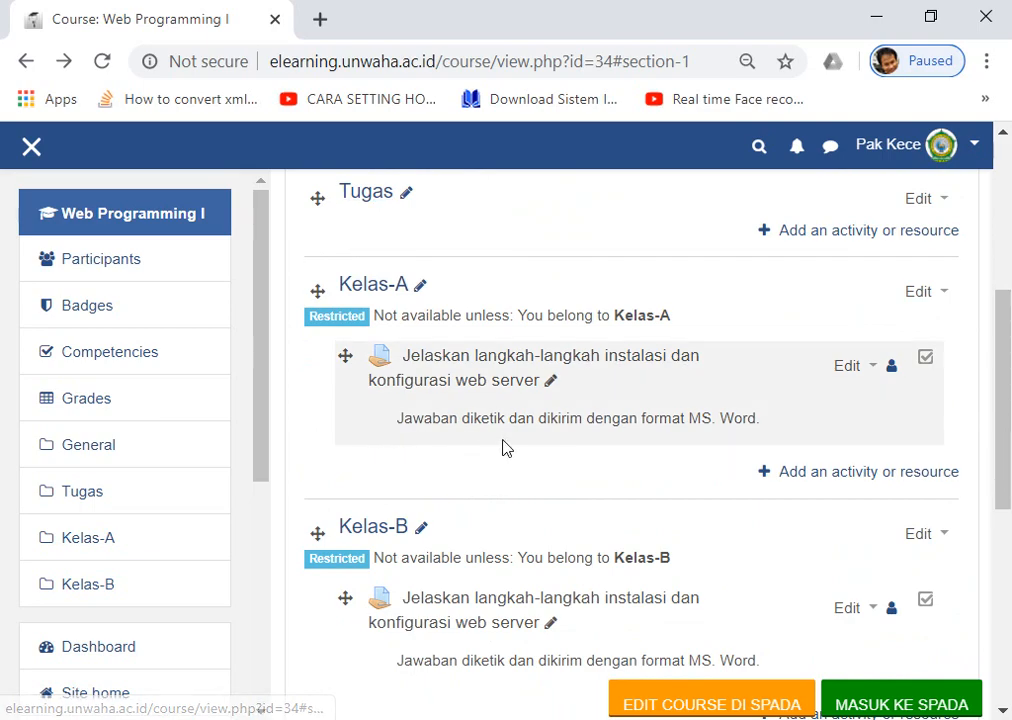
scroll(449, 557, "down", 2)
scroll(443, 544, "up", 5)
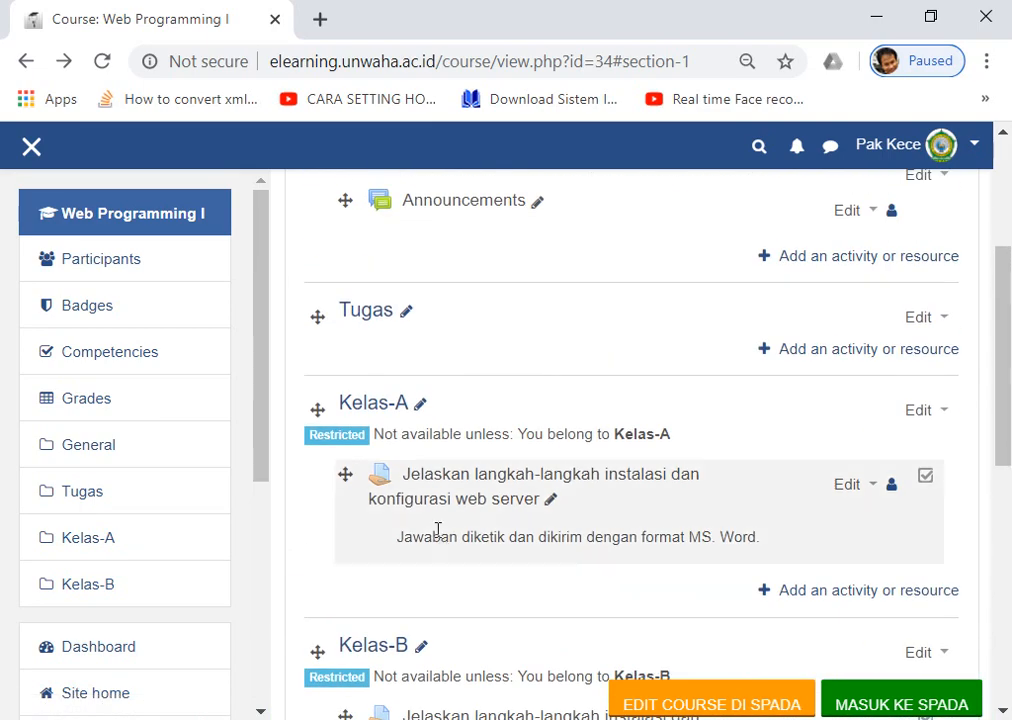
scroll(425, 500, "up", 1)
scroll(416, 452, "down", 5)
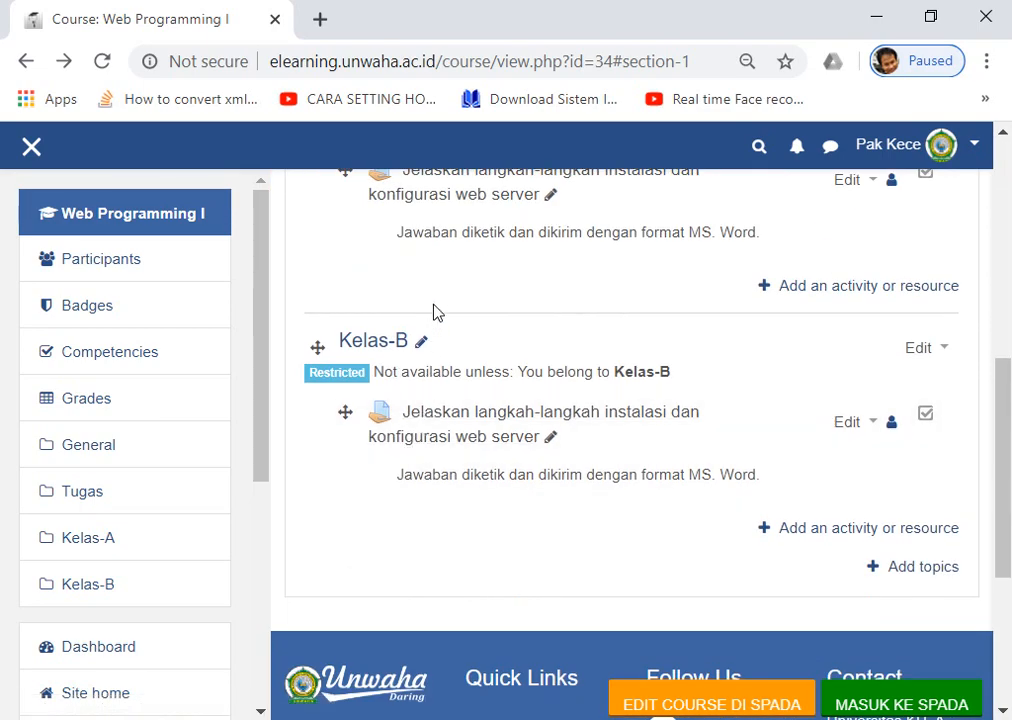
scroll(386, 395, "up", 1)
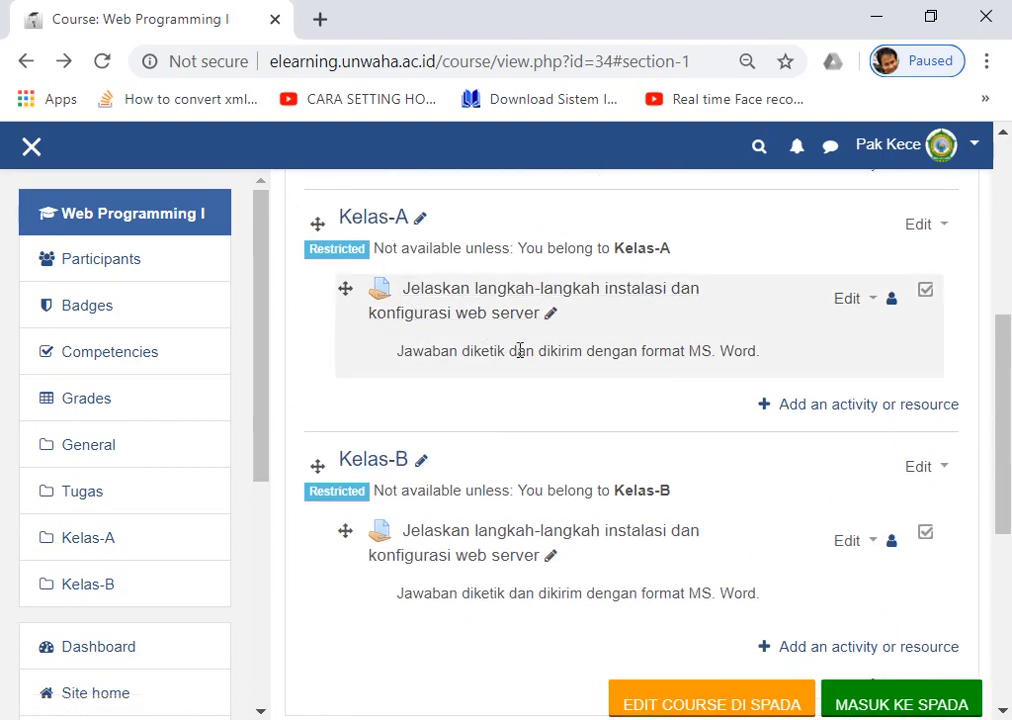
scroll(549, 377, "up", 5)
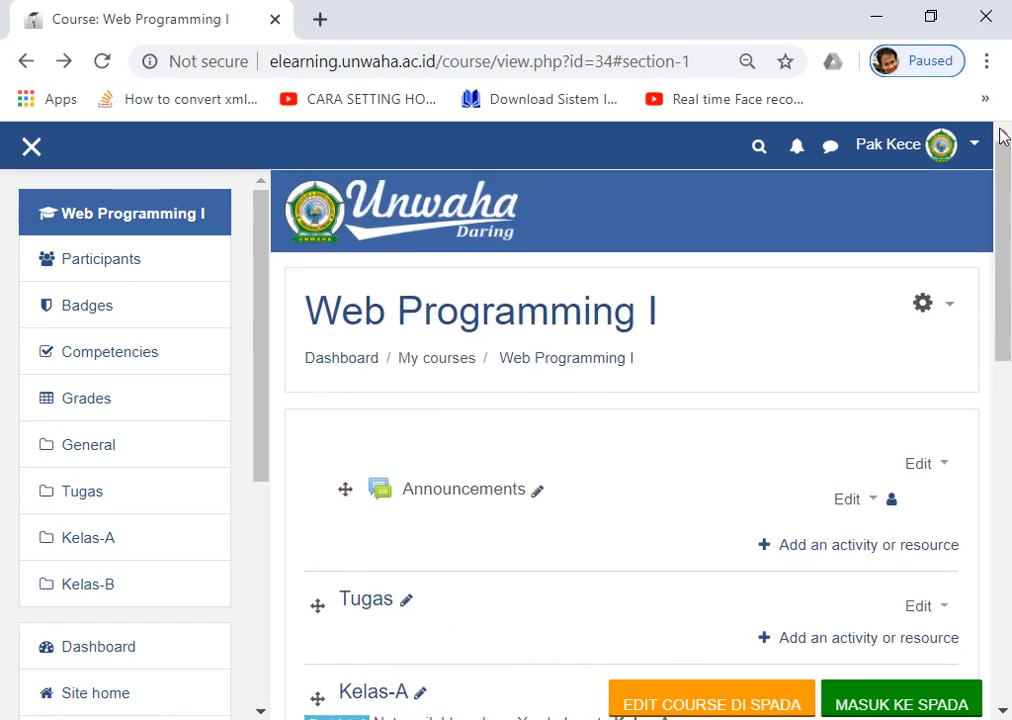
Go to the Users section of Course administration and open Enrolment methods.
left_click(975, 148)
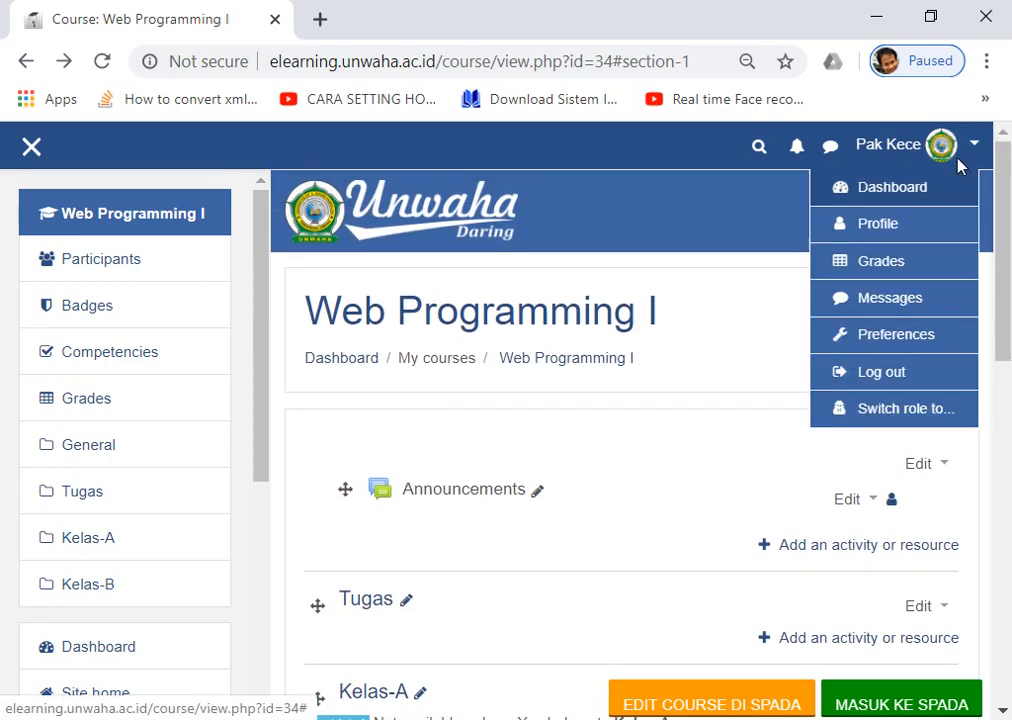
left_click(736, 354)
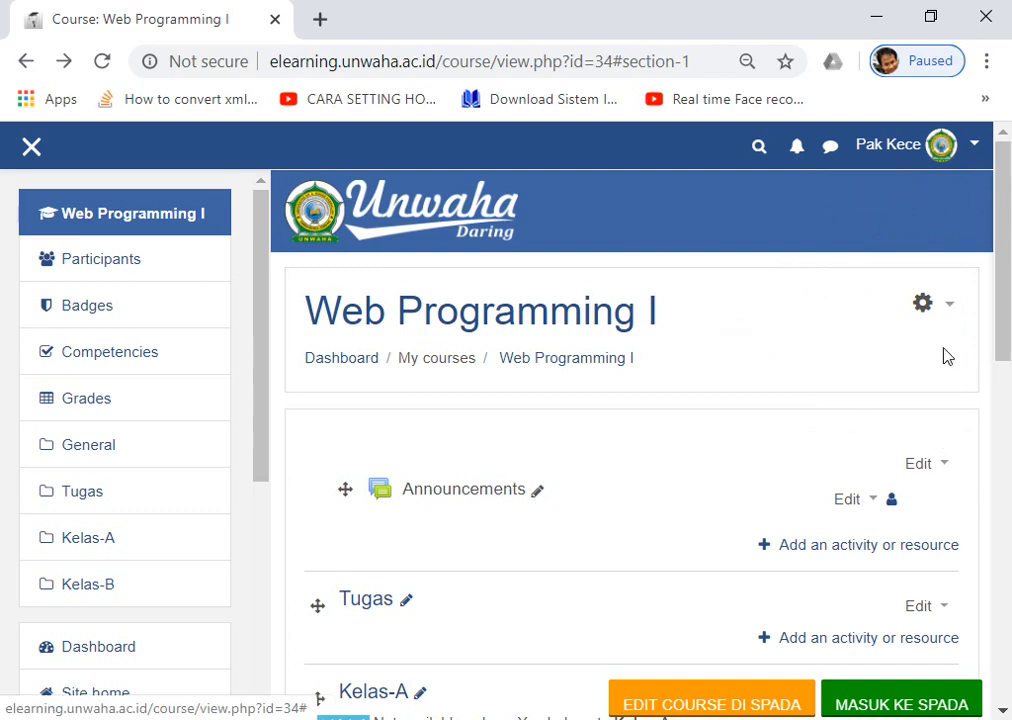
left_click(952, 309)
scroll(892, 510, "down", 2)
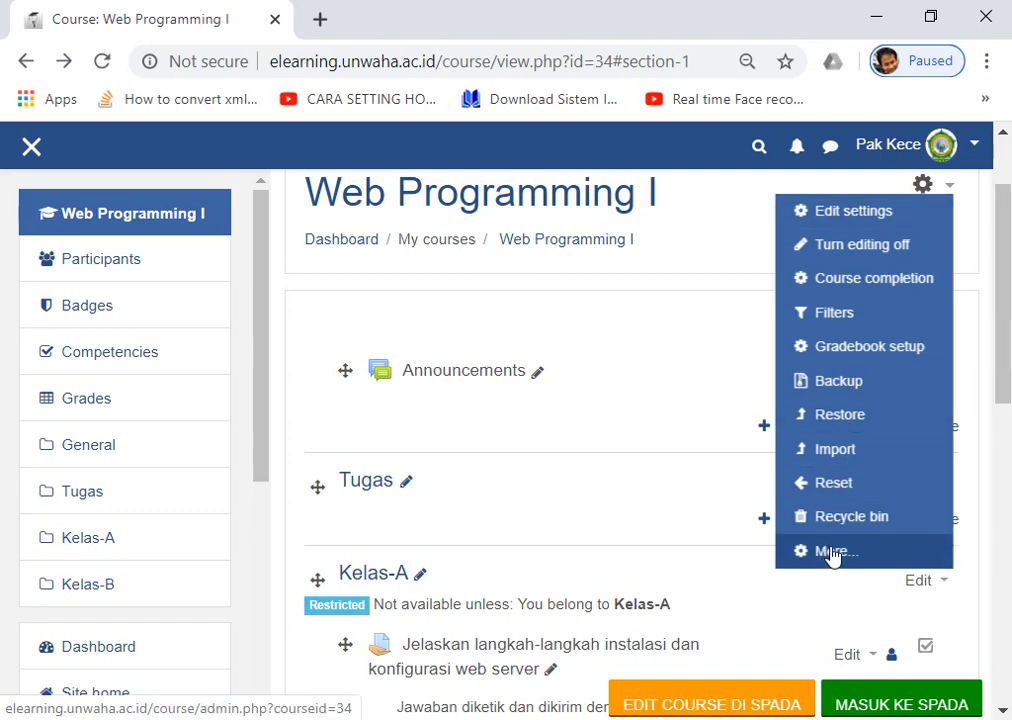
left_click(831, 552)
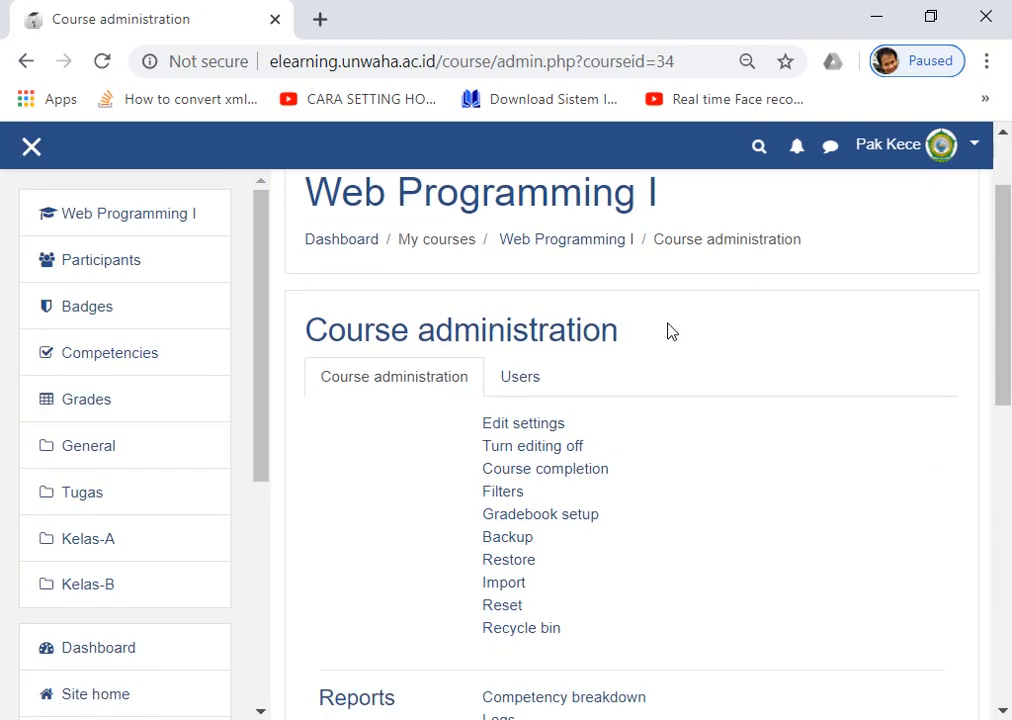
left_click(524, 380)
scroll(770, 389, "down", 2)
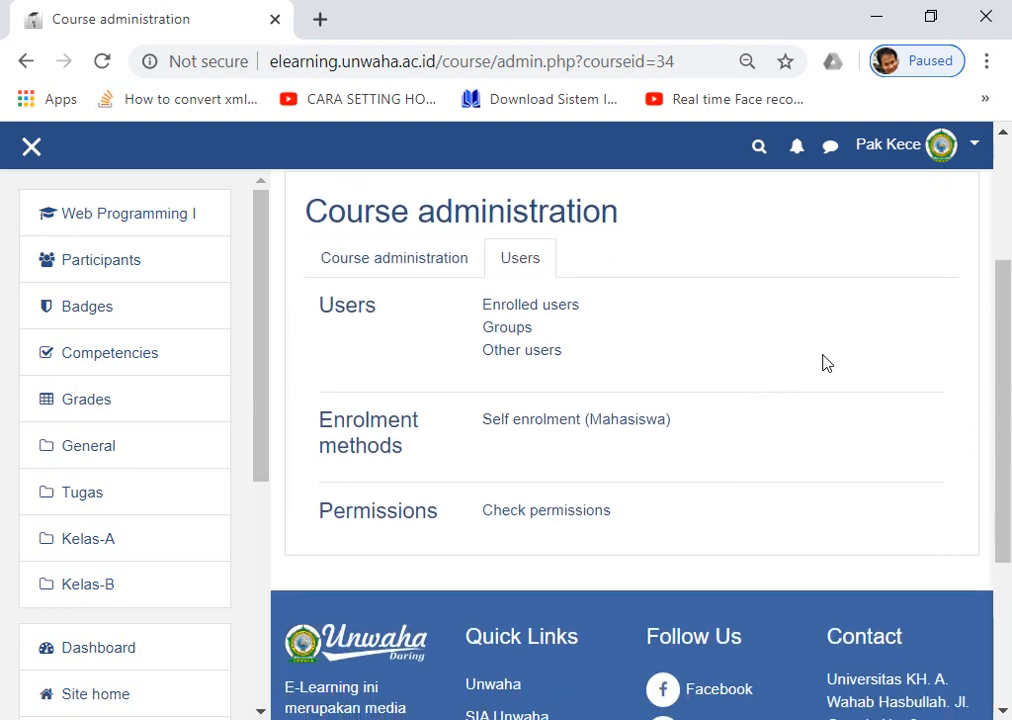
scroll(529, 425, "down", 2)
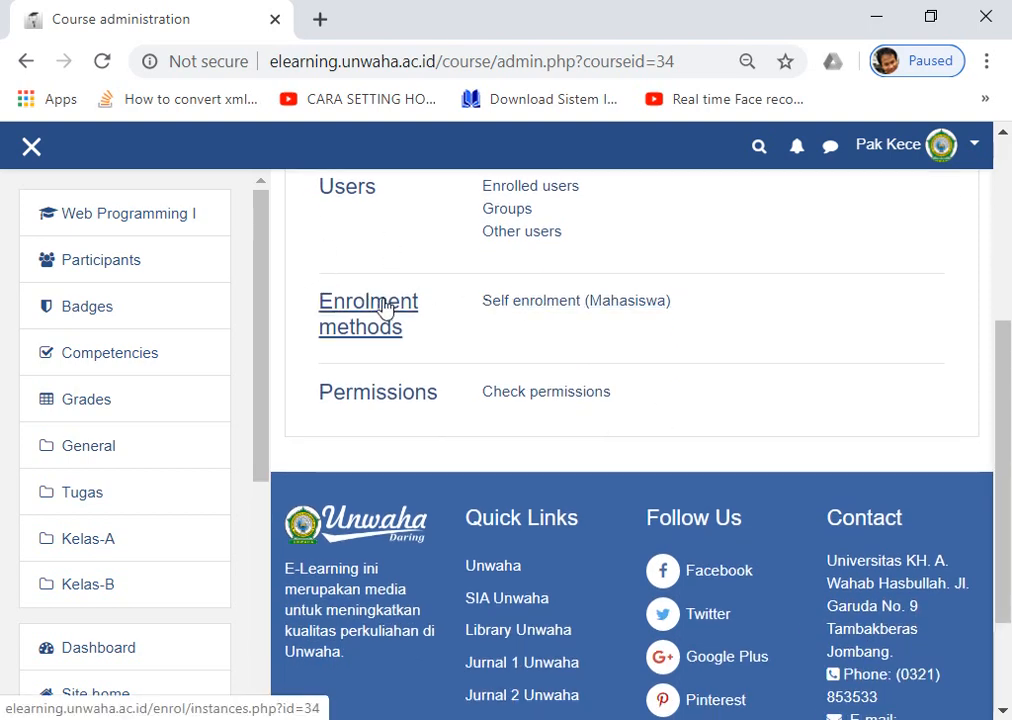
scroll(515, 318, "up", 2)
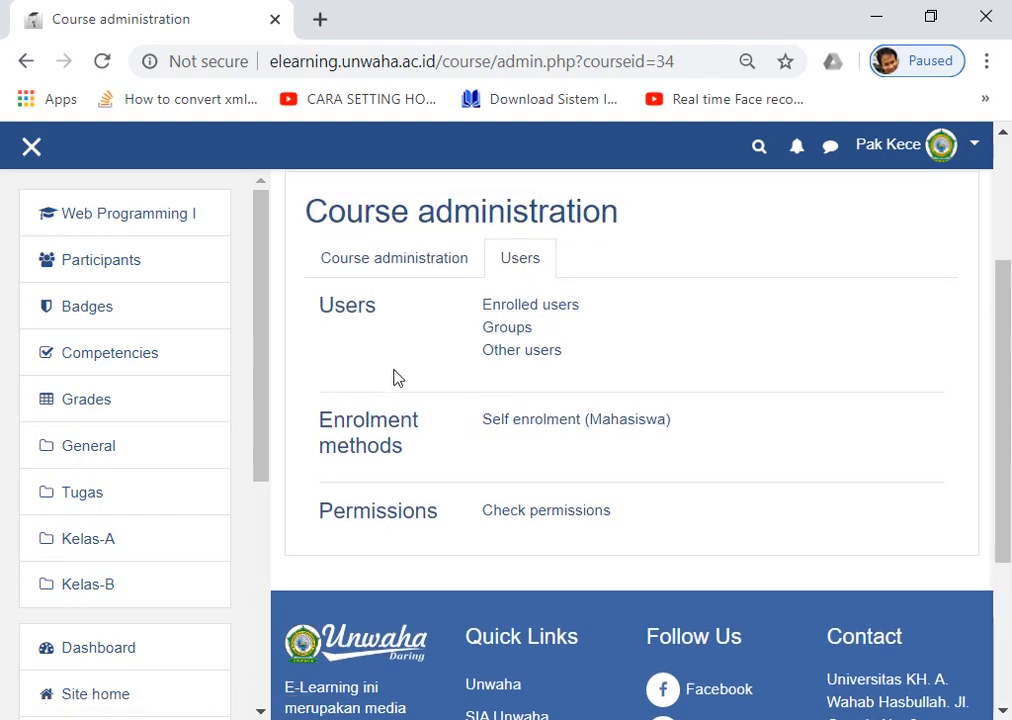
left_click(340, 436)
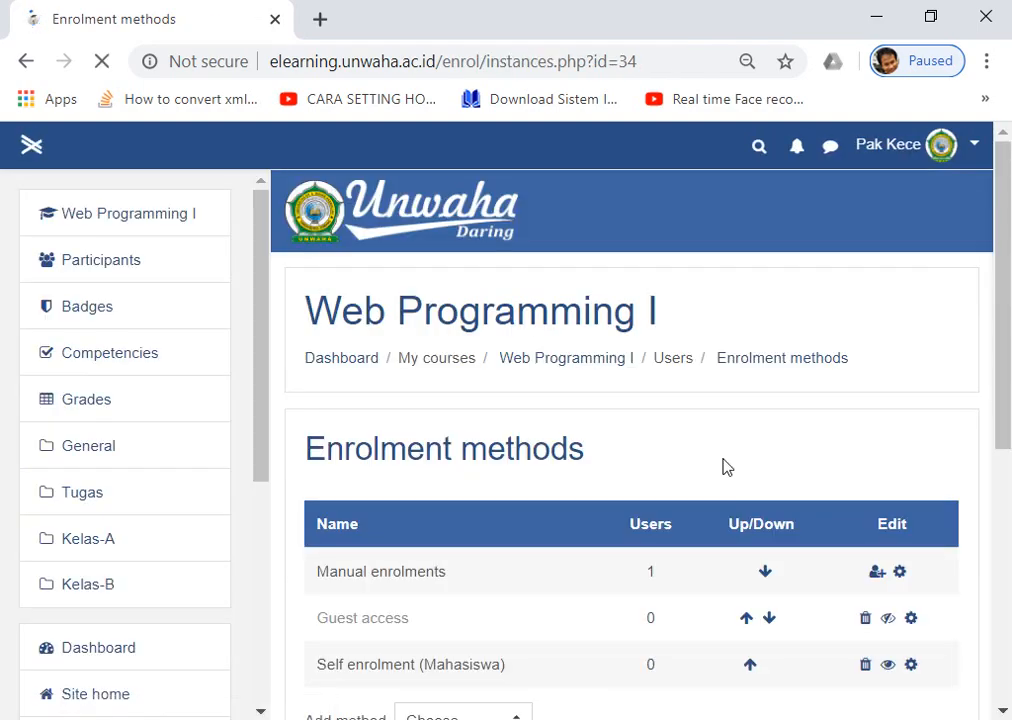
Open the settings of the Self enrolment (Mahasiswa) method.
scroll(705, 467, "down", 4)
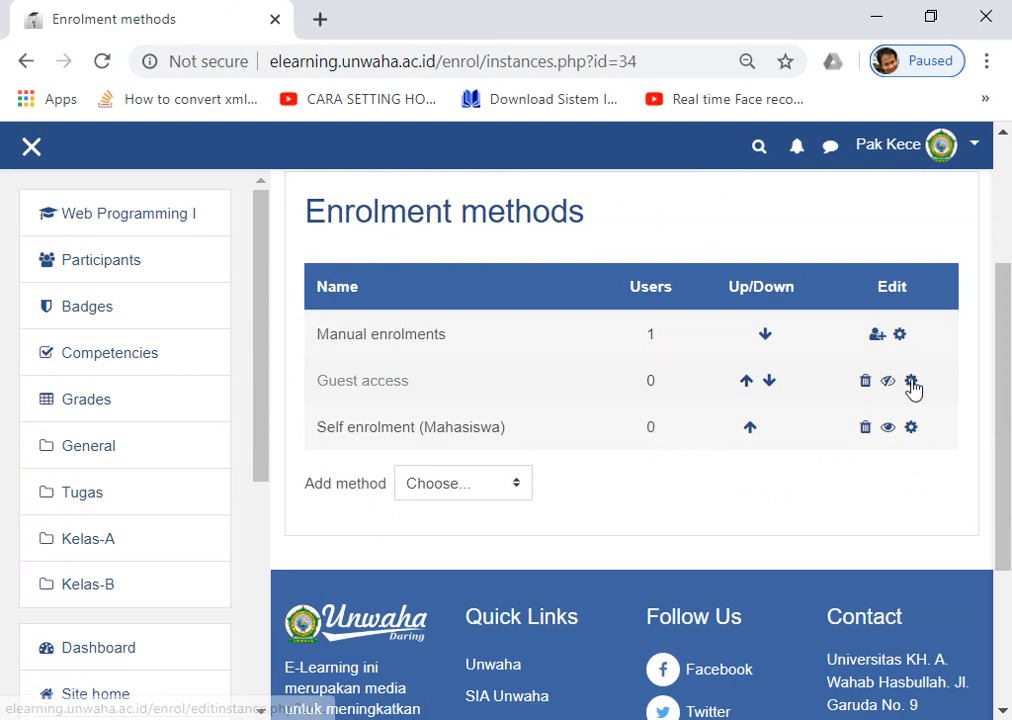
left_click_drag(328, 428, 468, 427)
left_click(355, 430)
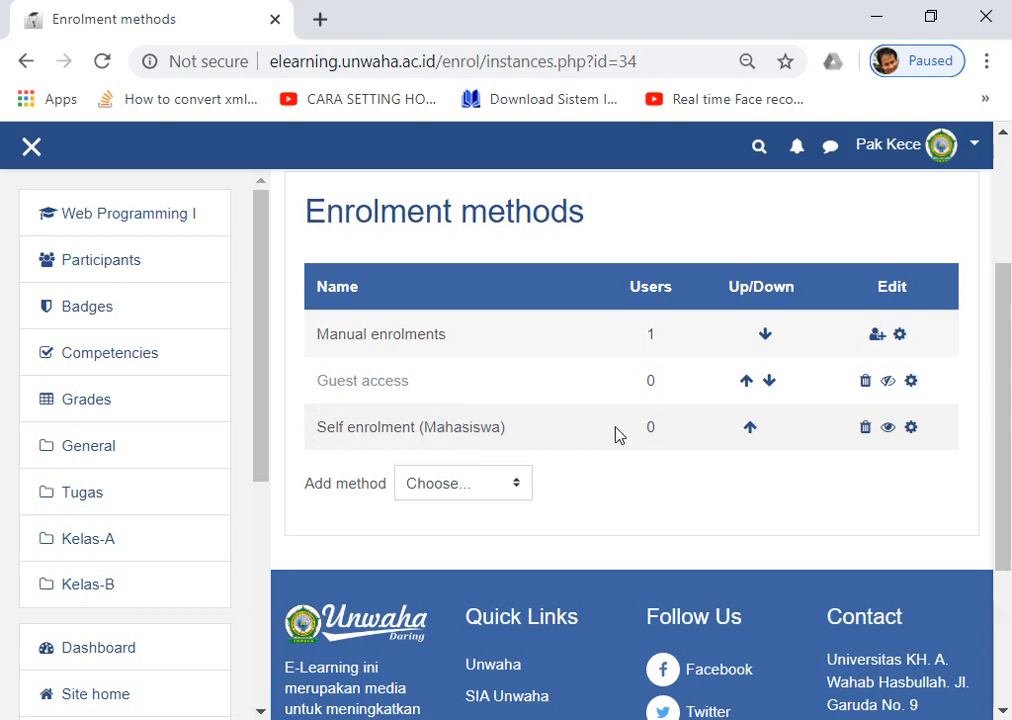
left_click(912, 433)
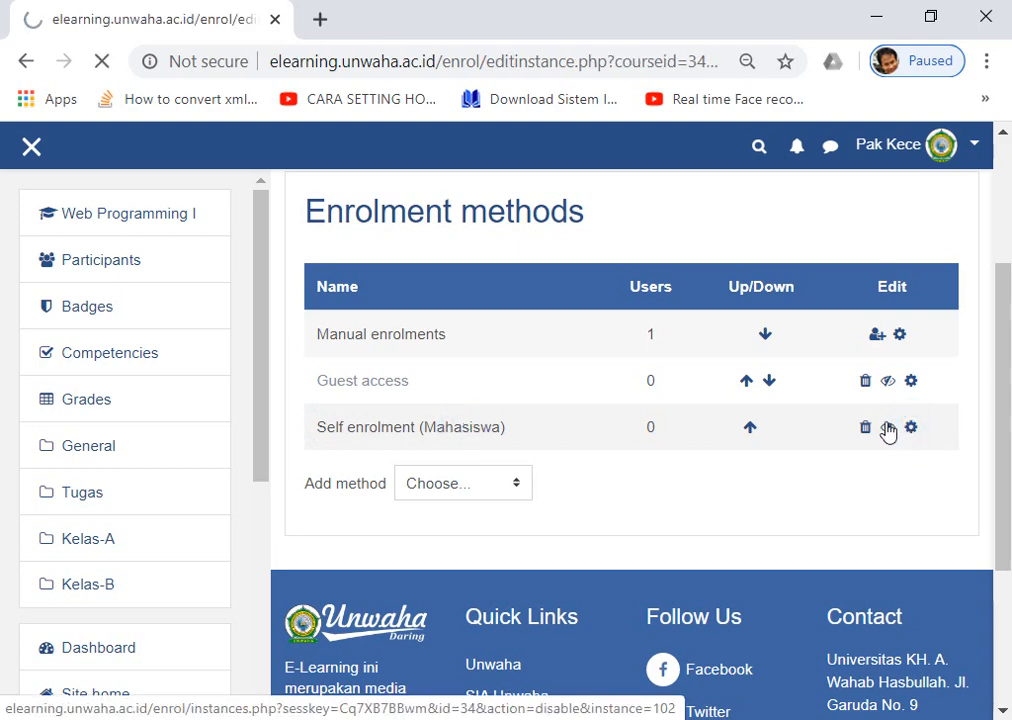
Edit and confirm the enrolment key of Self enrolment (Mahasiswa).
scroll(452, 323, "down", 5)
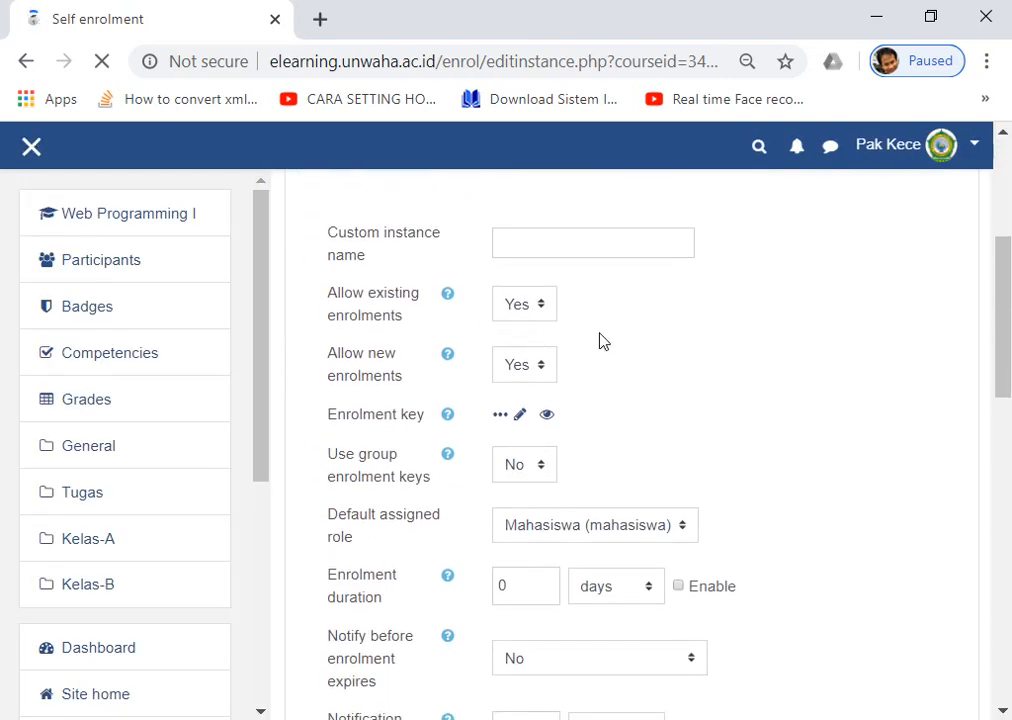
left_click(520, 296)
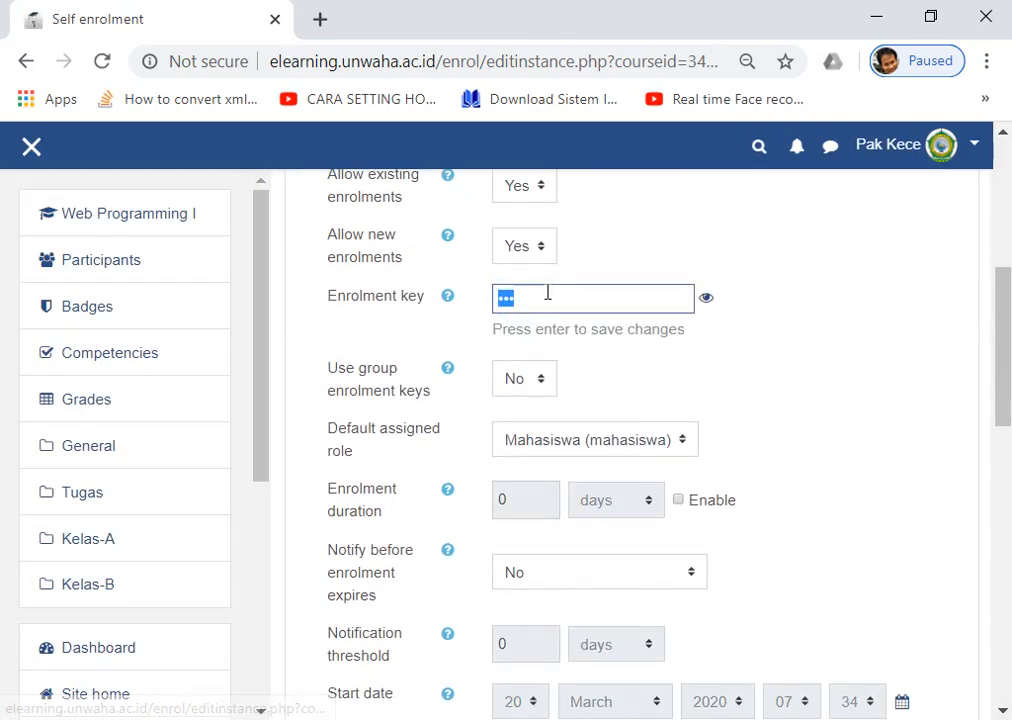
left_click(708, 298)
left_click(553, 297)
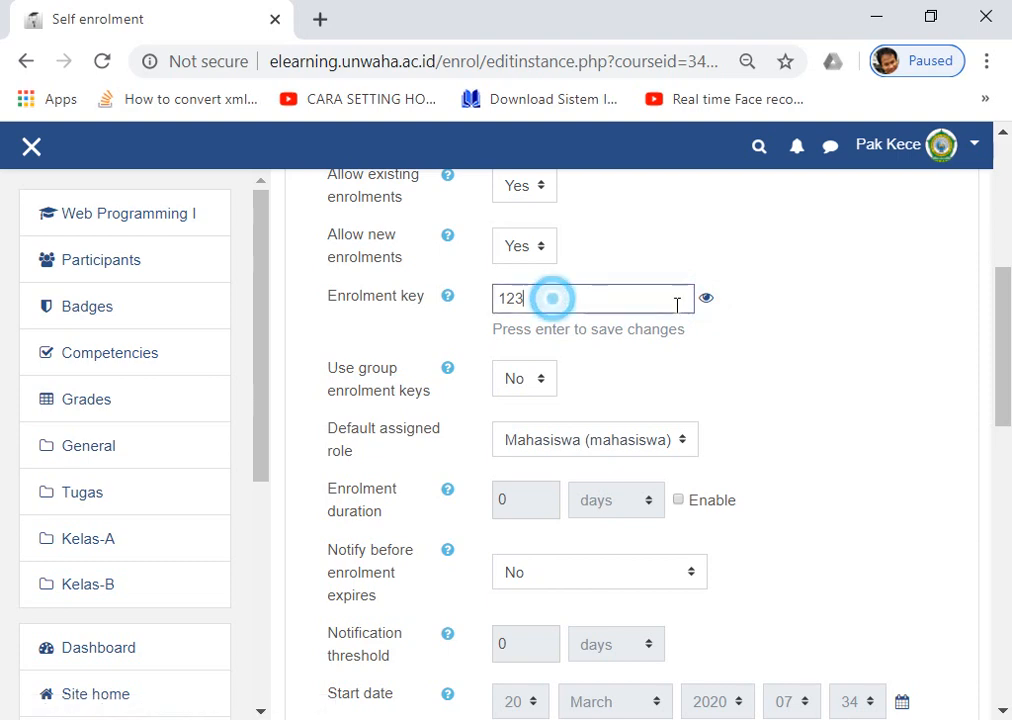
scroll(727, 358, "up", 2)
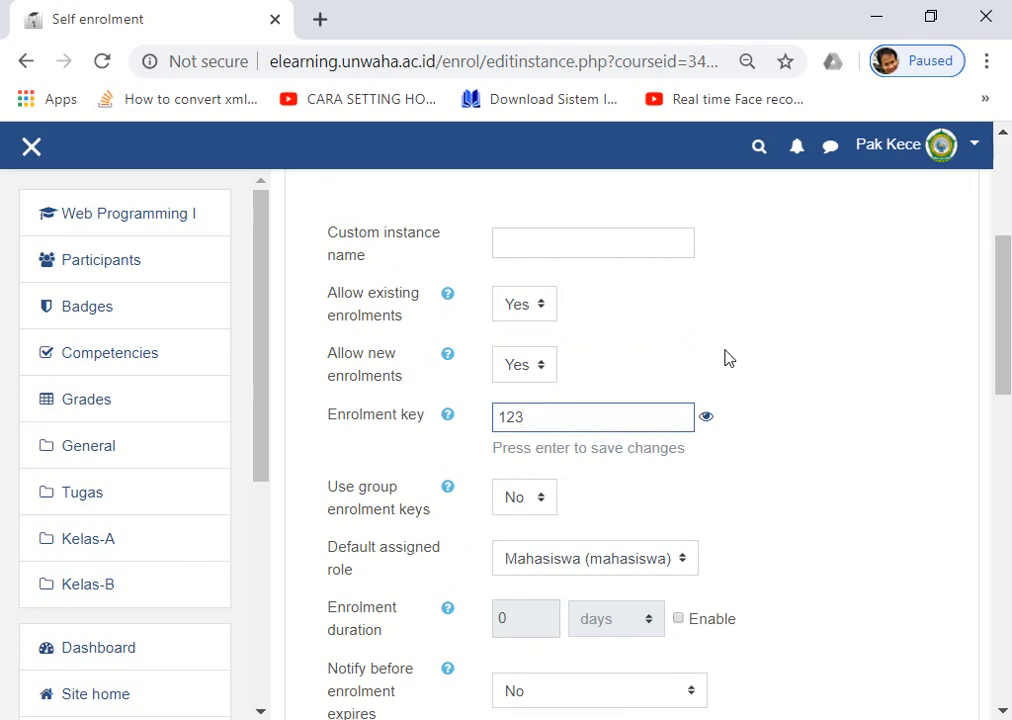
scroll(727, 358, "up", 5)
scroll(454, 457, "down", 5)
left_click_drag(540, 418, 498, 422)
left_click(773, 428)
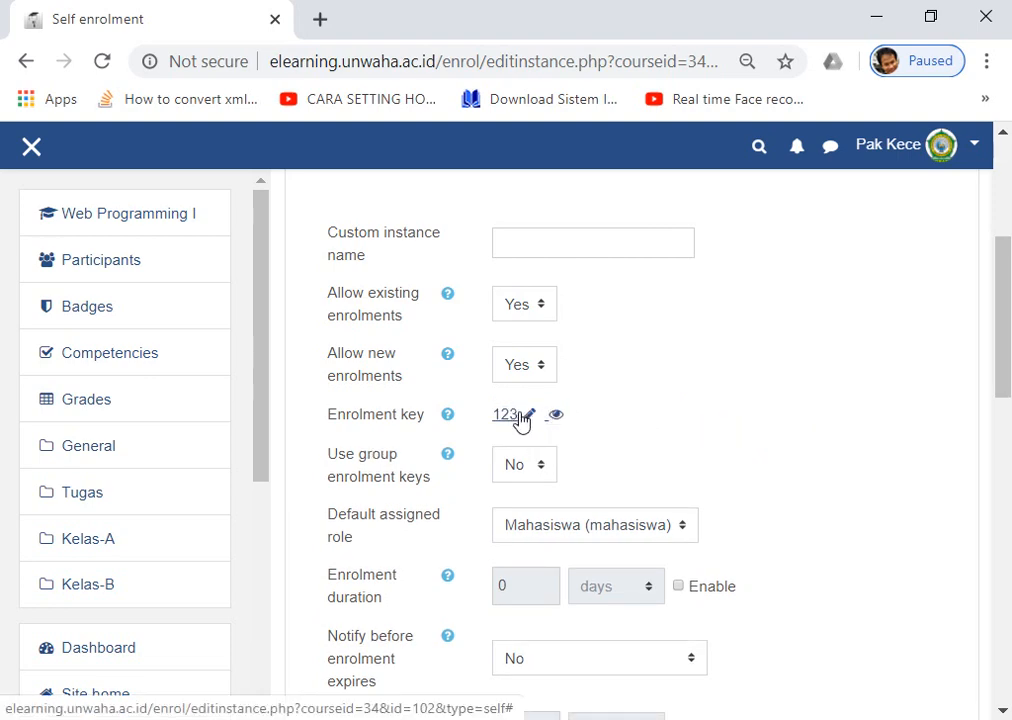
Set Use group enrolment keys to Yes and save the self enrolment settings.
scroll(639, 463, "down", 1)
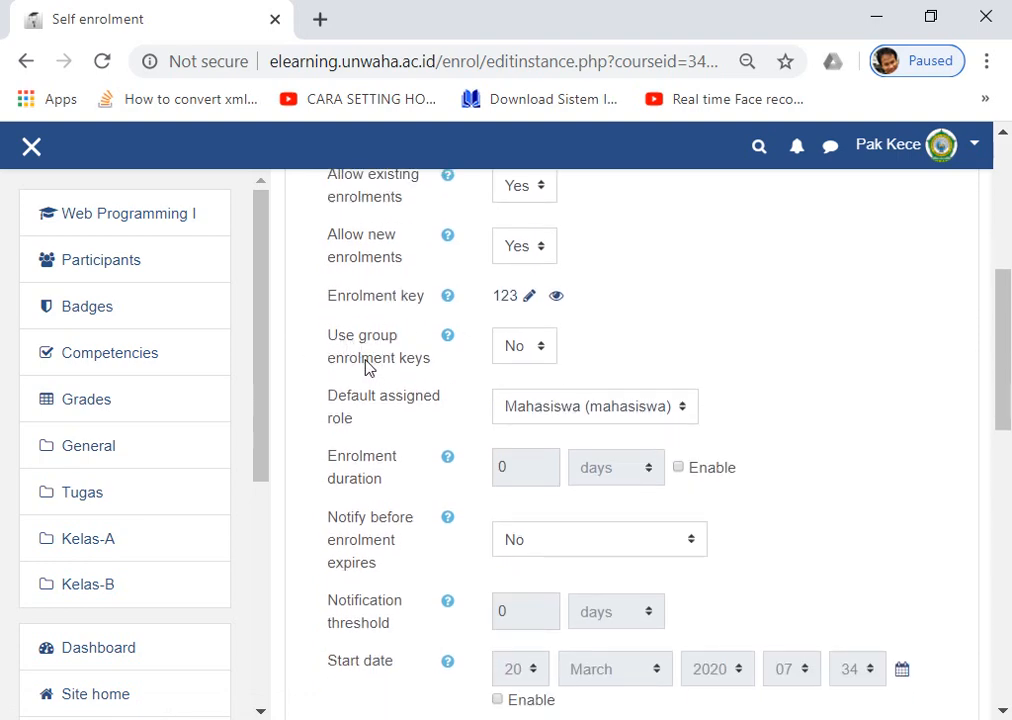
left_click(524, 345)
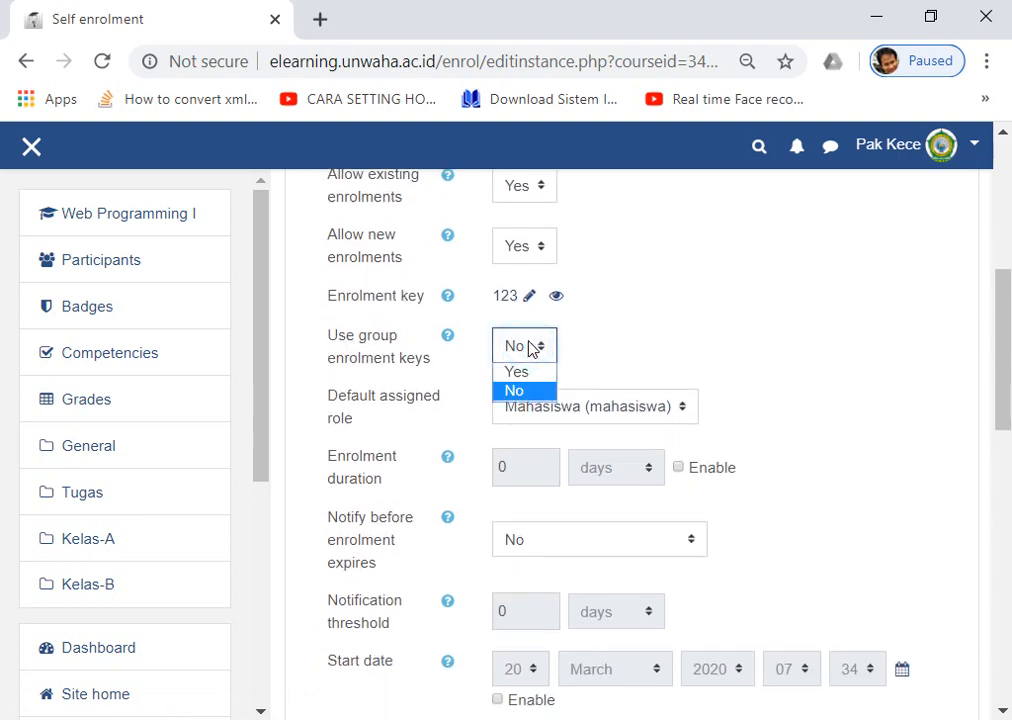
left_click(518, 374)
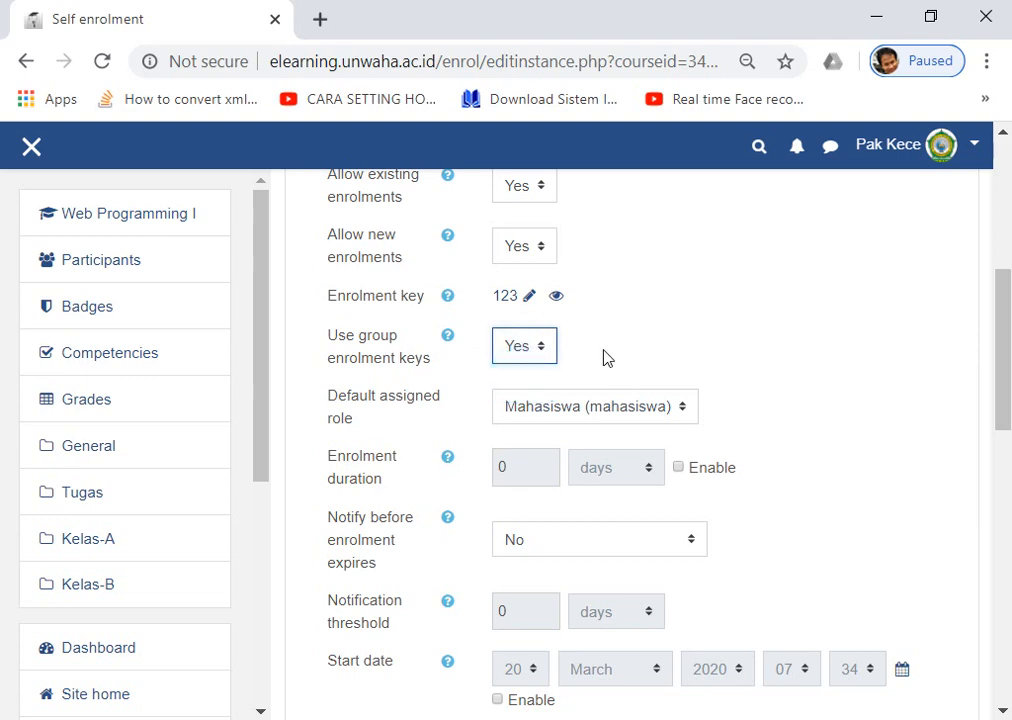
scroll(596, 360, "up", 1)
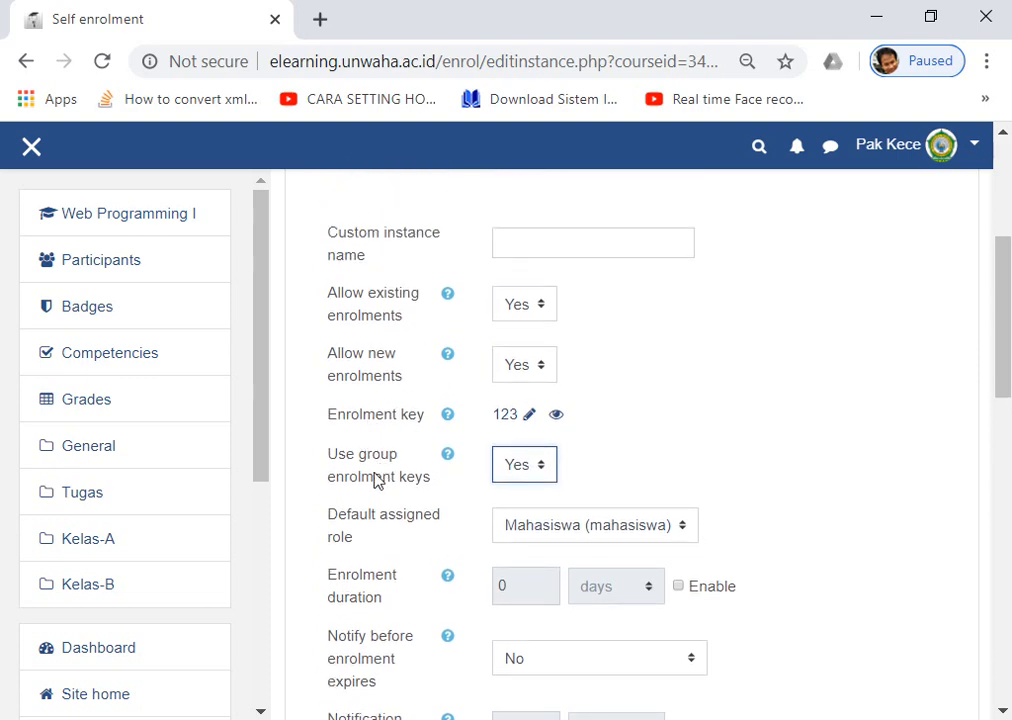
scroll(375, 480, "up", 2)
scroll(436, 388, "down", 2)
left_click_drag(337, 457, 407, 480)
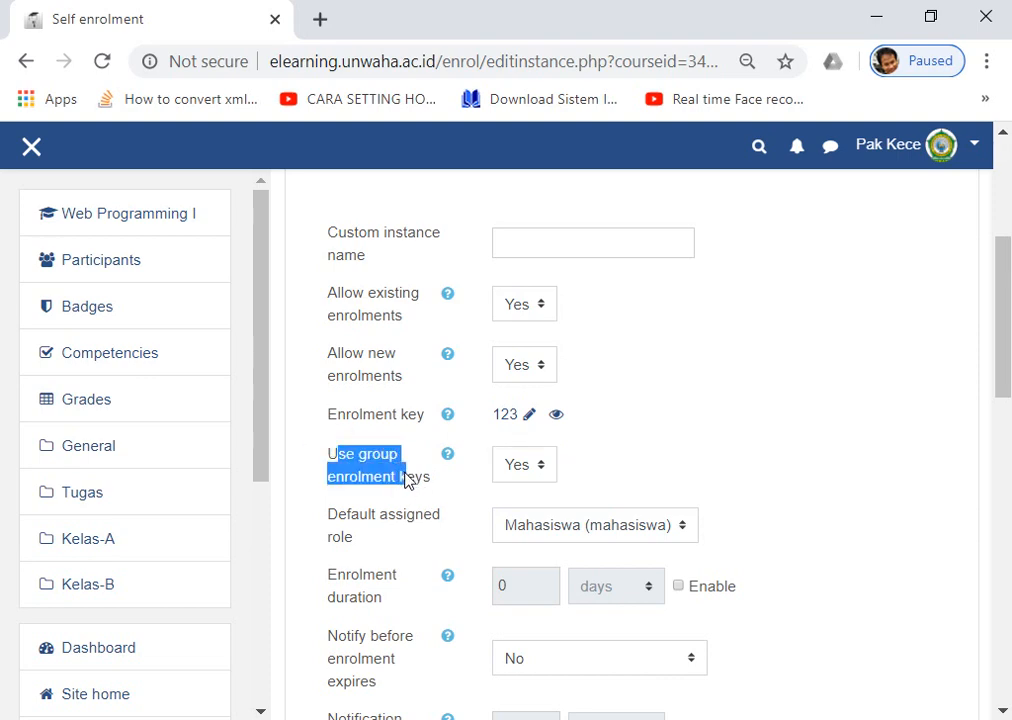
left_click(543, 470)
left_click(528, 490)
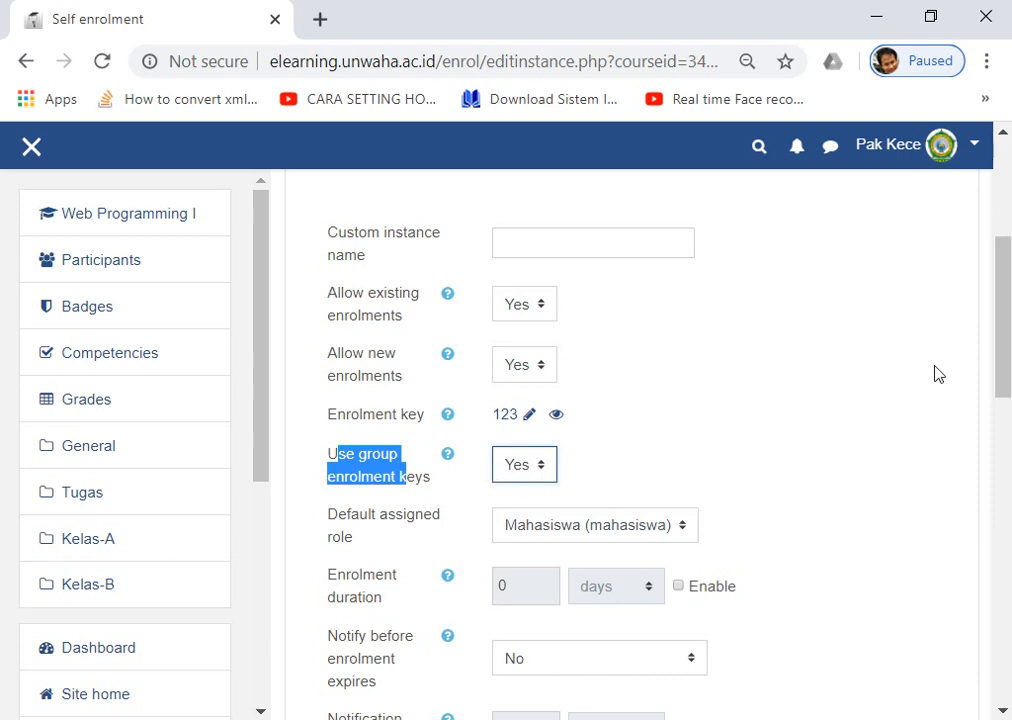
left_click_drag(1002, 274, 1003, 509)
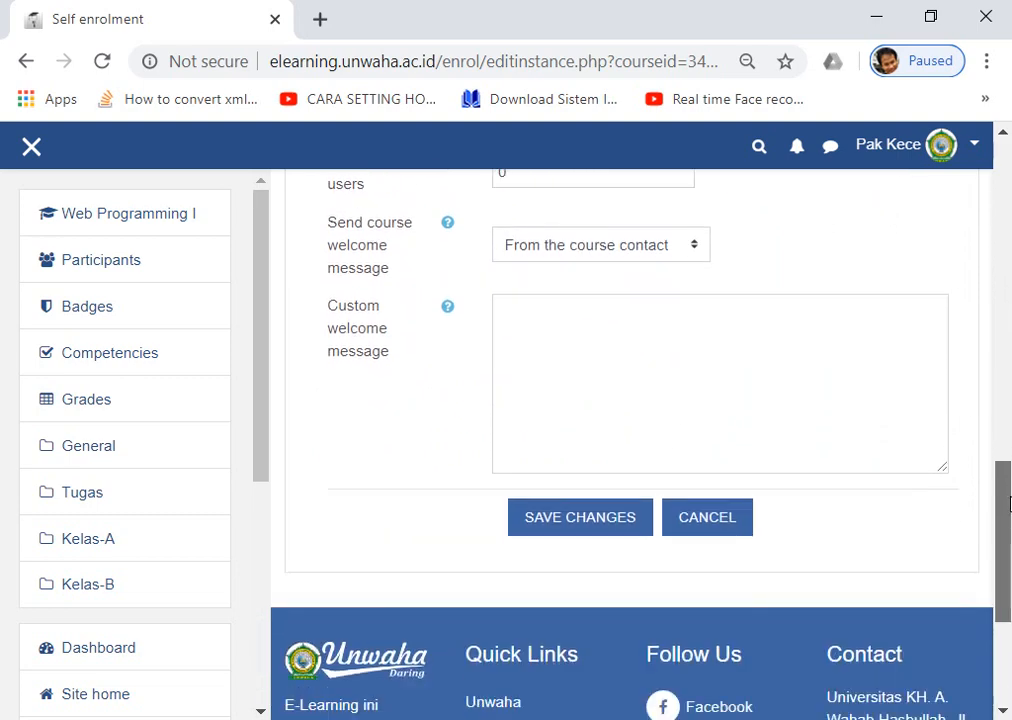
left_click(582, 519)
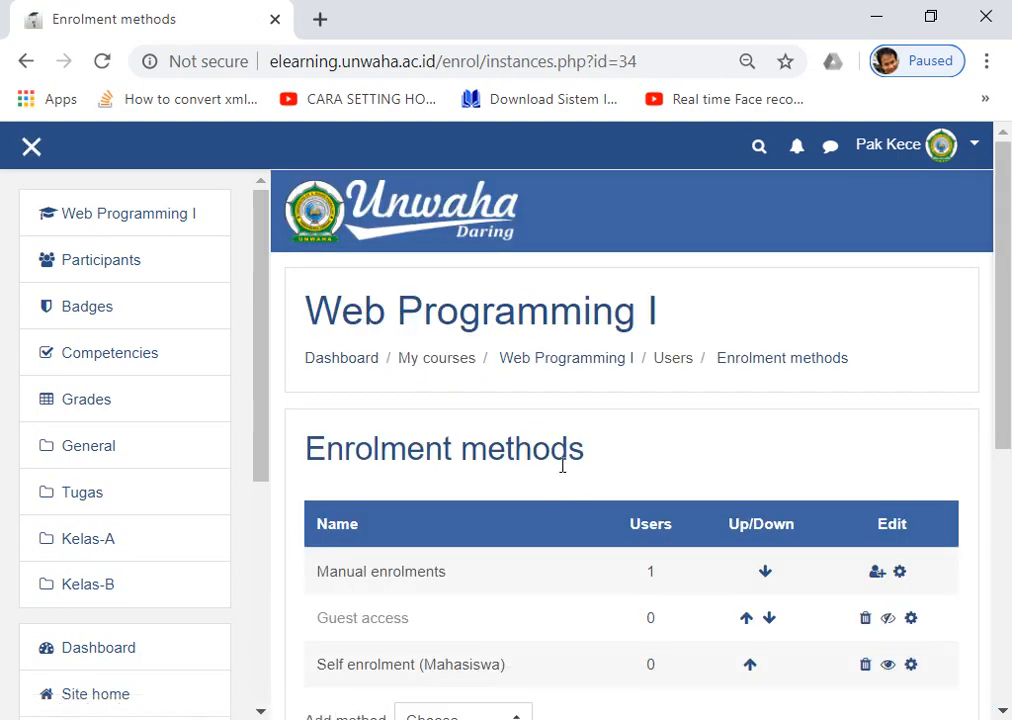
scroll(562, 470, "down", 5)
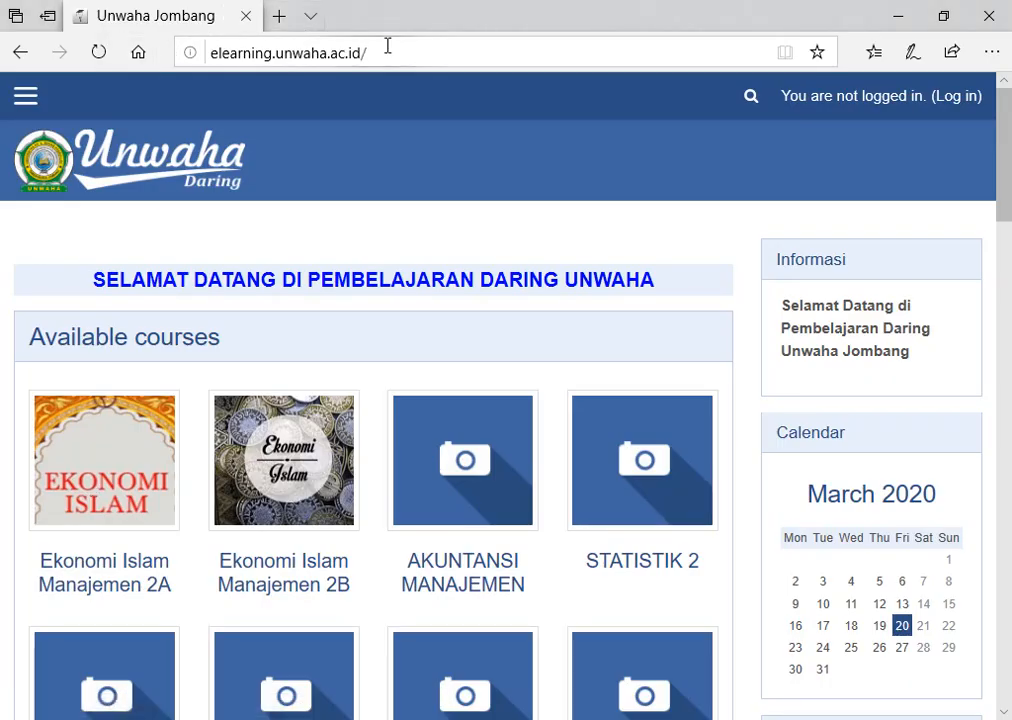
Open the site's login page.
left_click(400, 52)
left_click(98, 52)
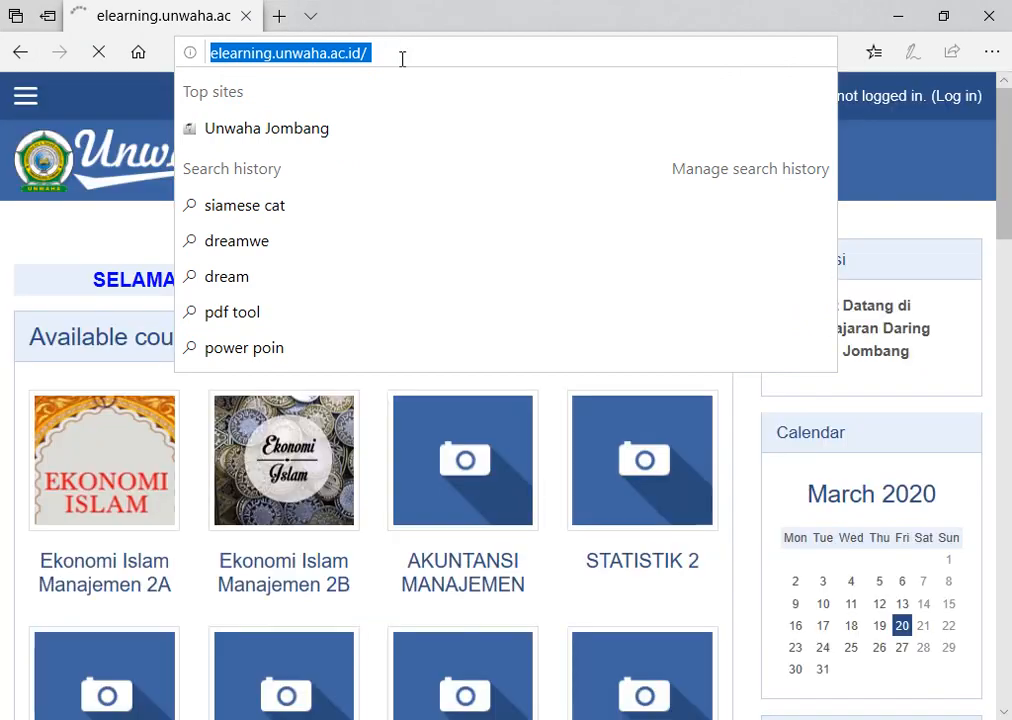
left_click(401, 58)
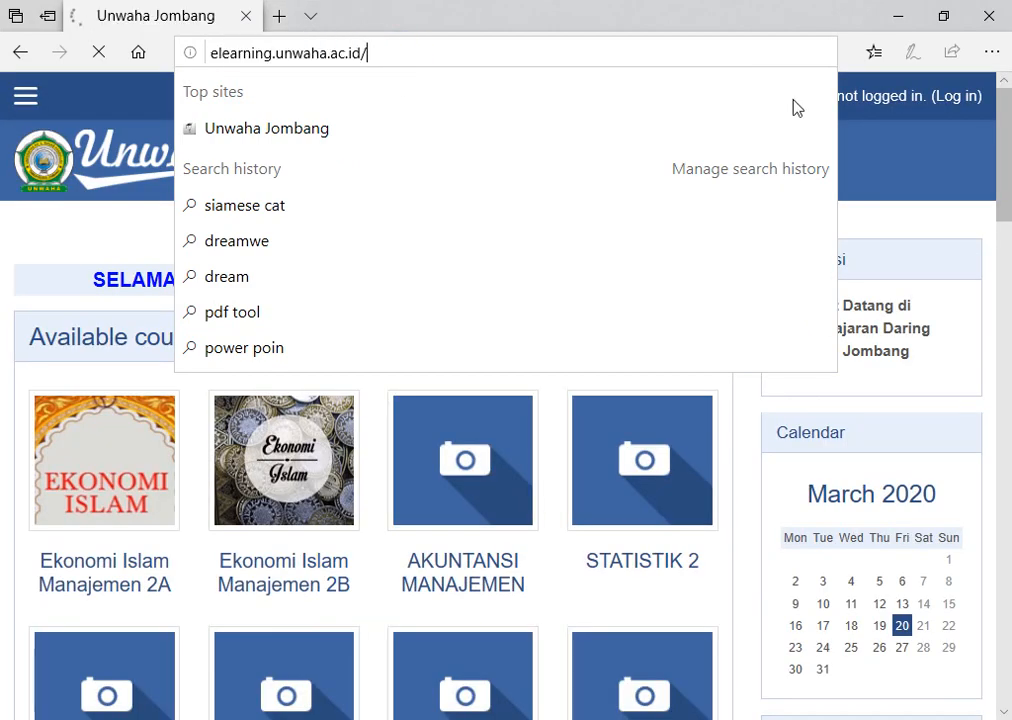
left_click(1010, 166)
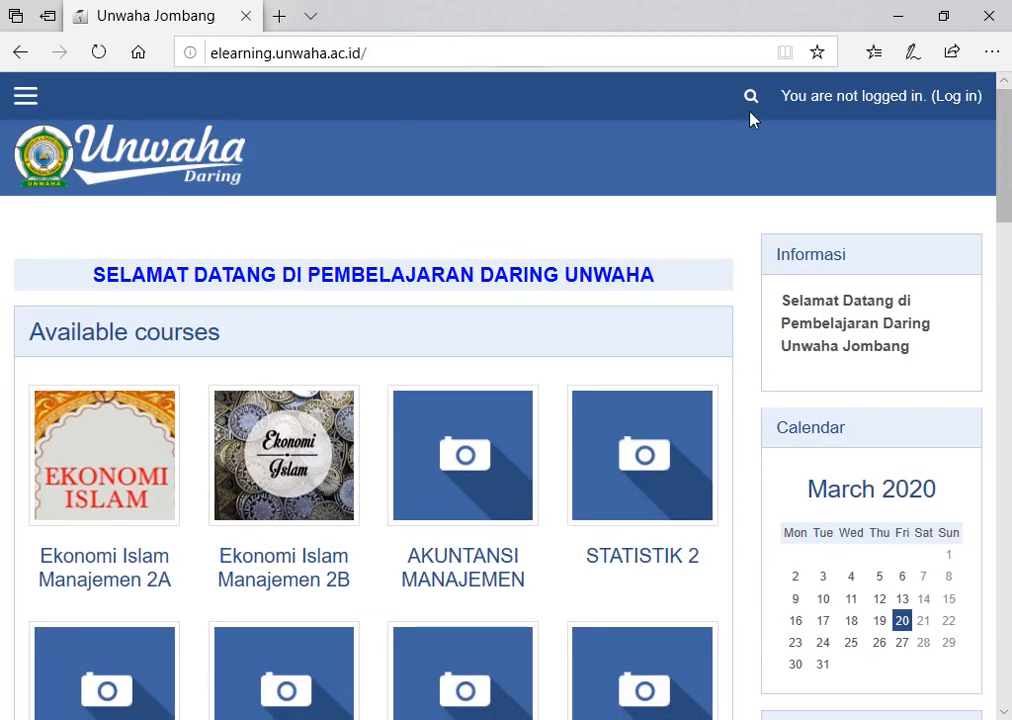
left_click(957, 99)
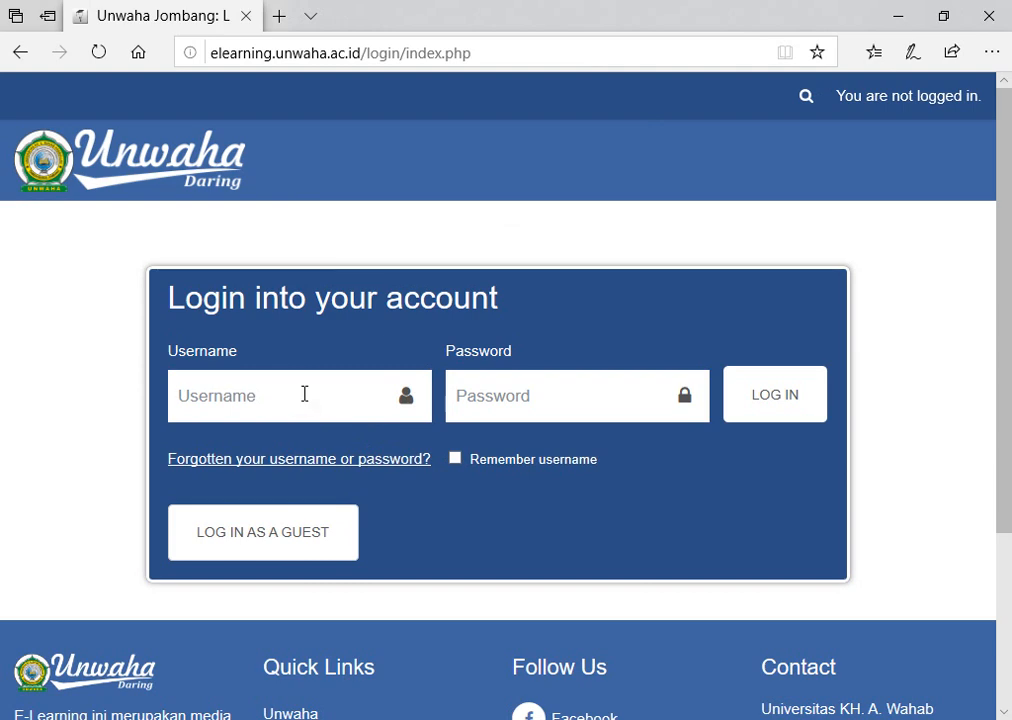
Log in with the student's username and password, then go to Site home.
left_click(304, 394)
type("20201")
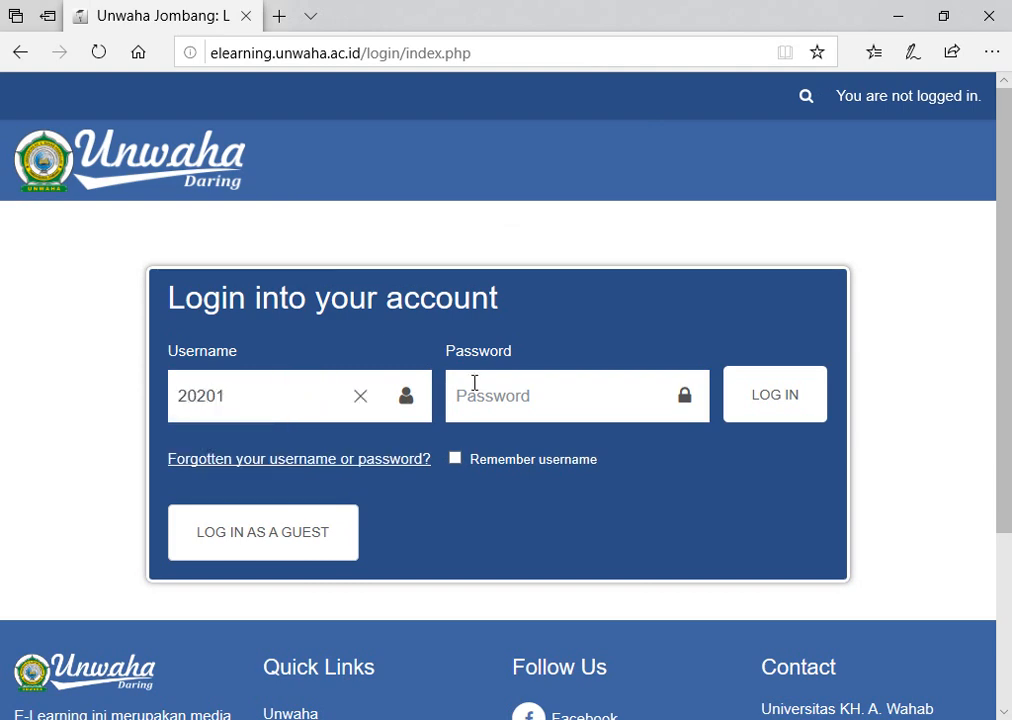
left_click(524, 398)
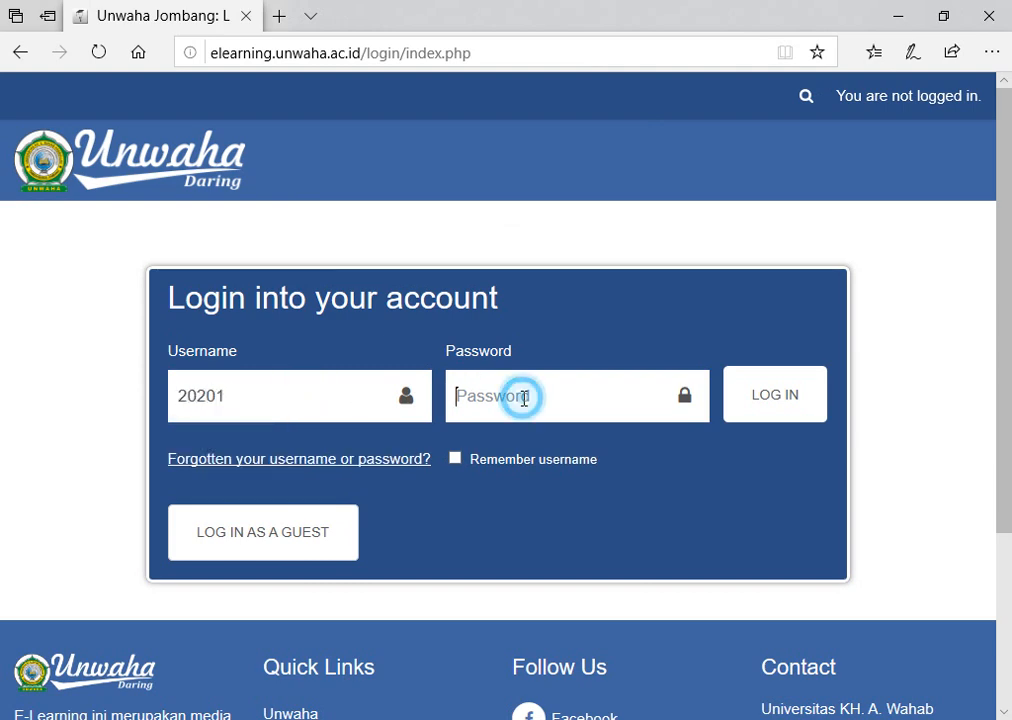
type("••••••")
key("ctrl+a")
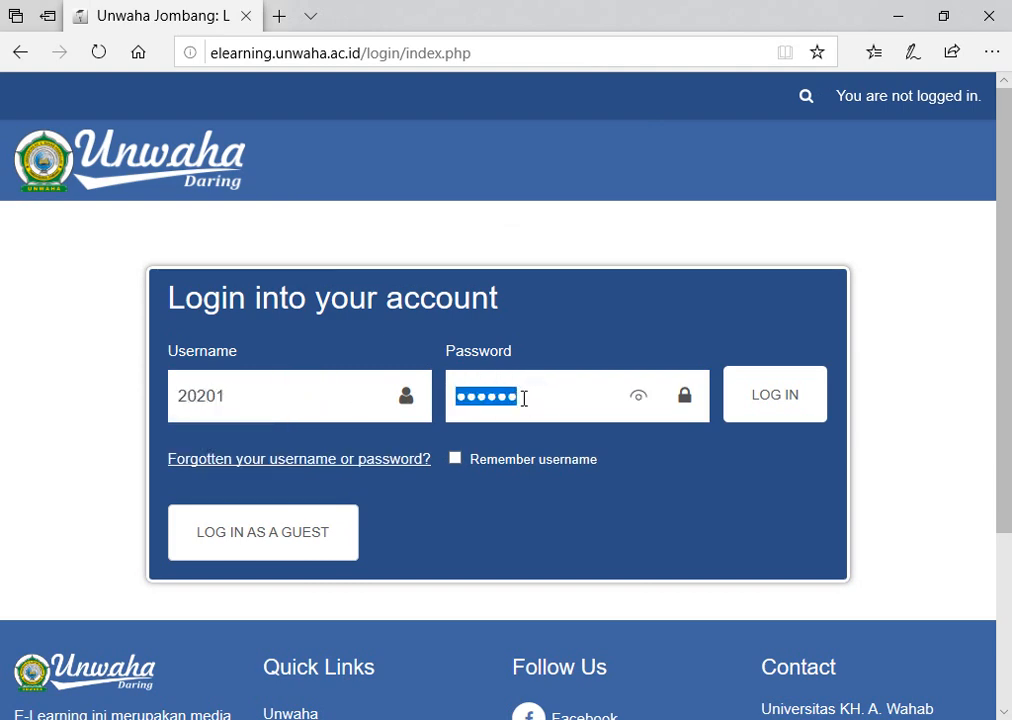
type("•")
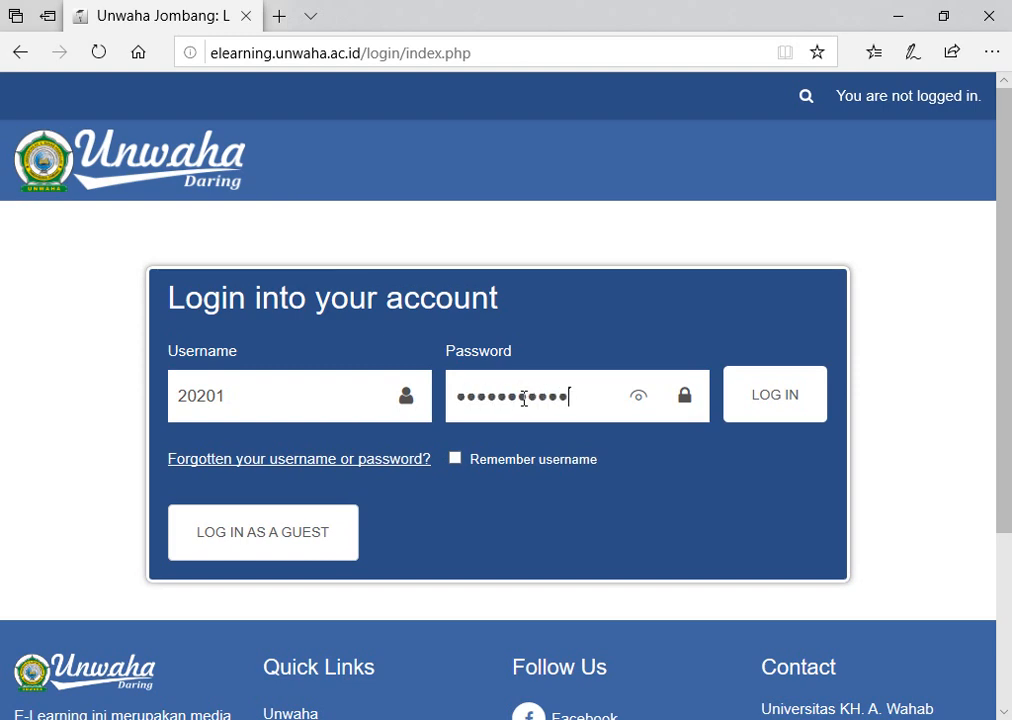
left_click(779, 392)
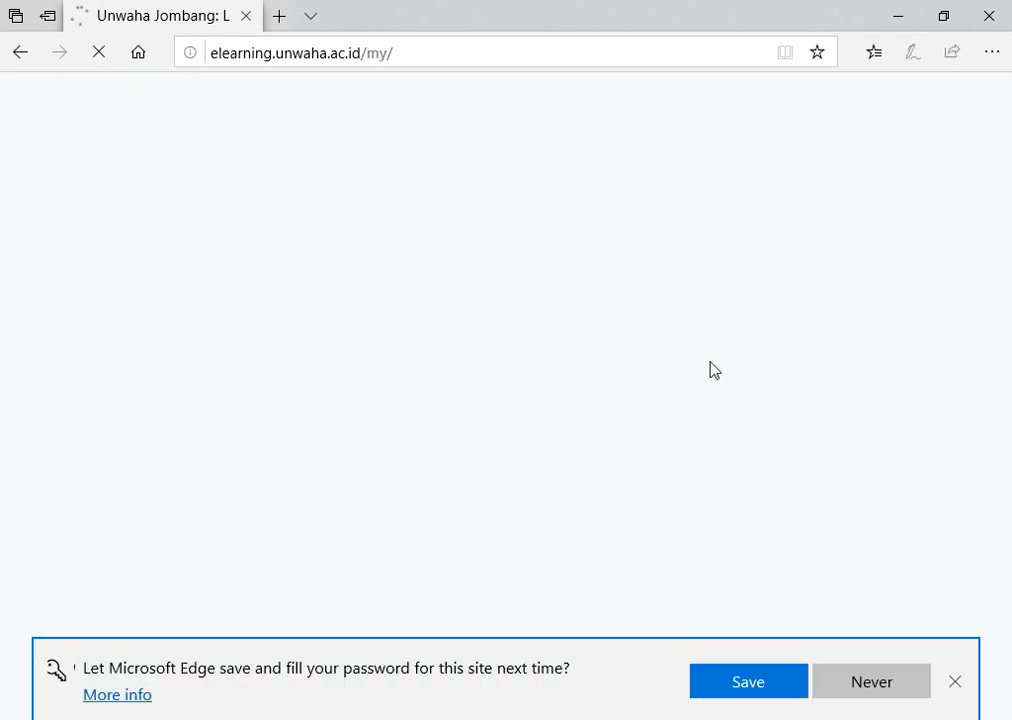
scroll(665, 322, "down", 3)
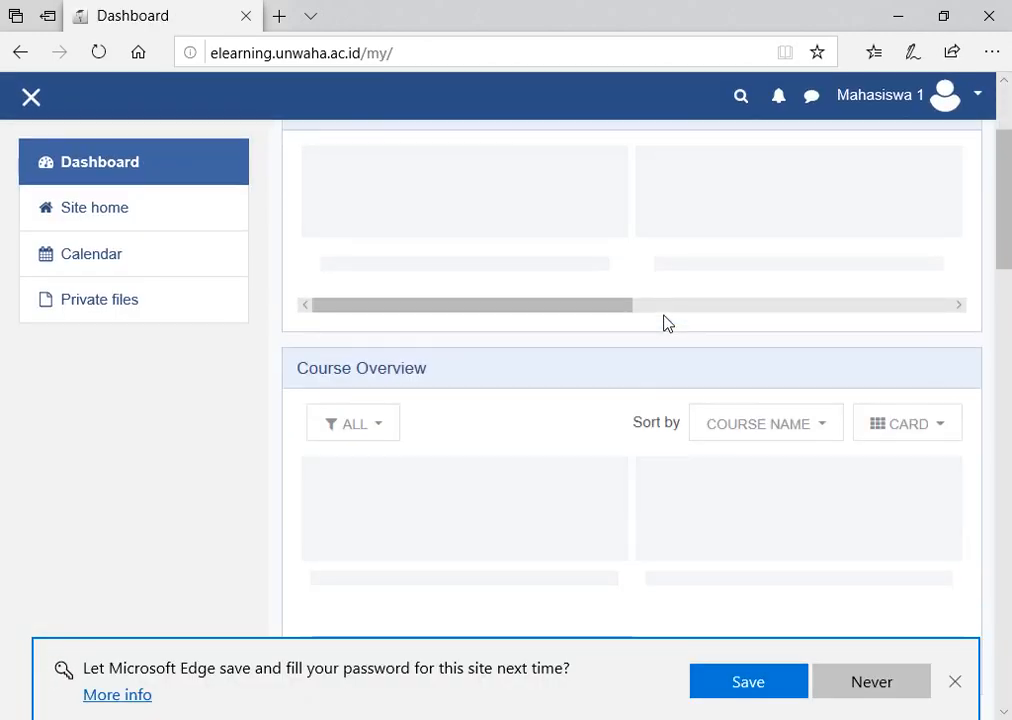
left_click(105, 207)
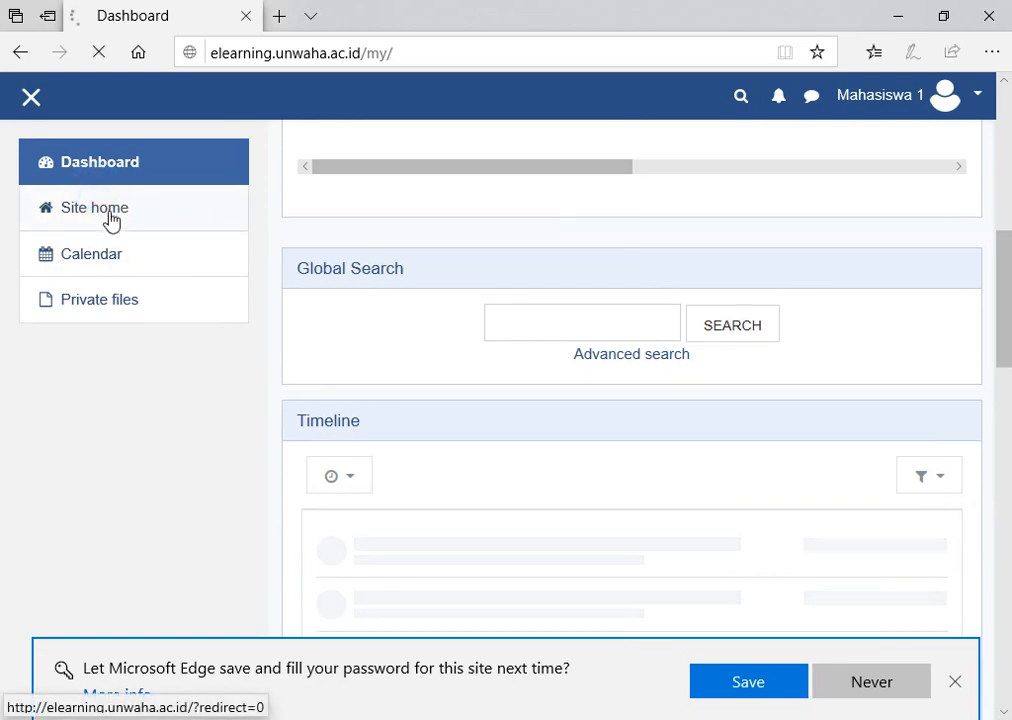
Search courses for 'we', pick Web Programming I, and open its result.
scroll(555, 543, "down", 3)
scroll(553, 543, "down", 15)
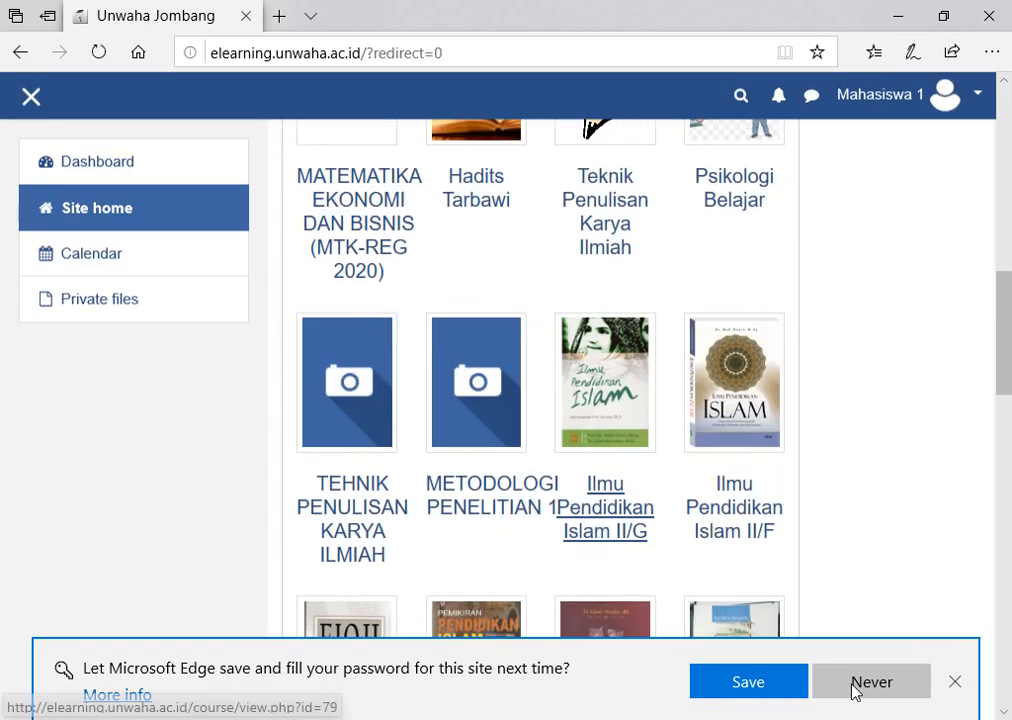
scroll(490, 267, "up", 2)
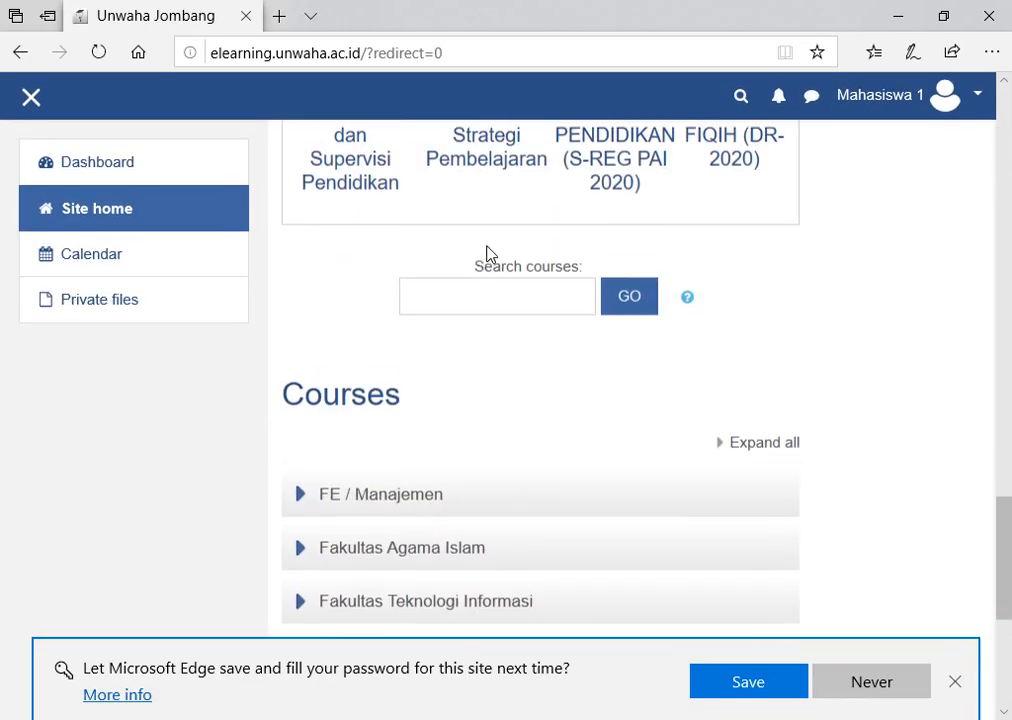
left_click(478, 305)
type("web")
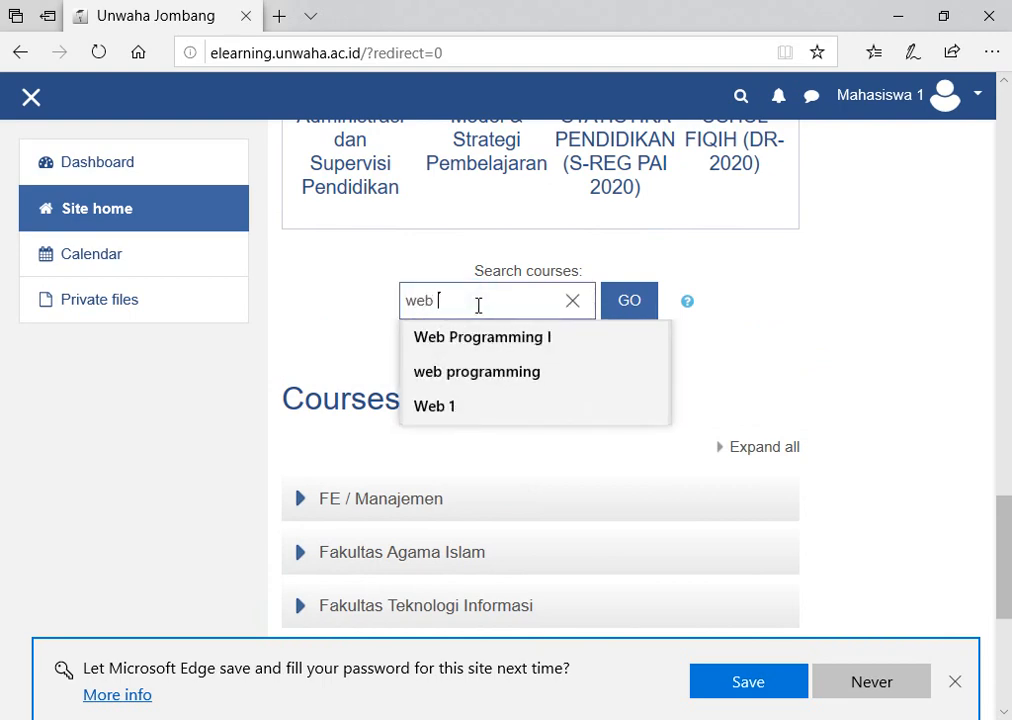
left_click(531, 349)
left_click(629, 303)
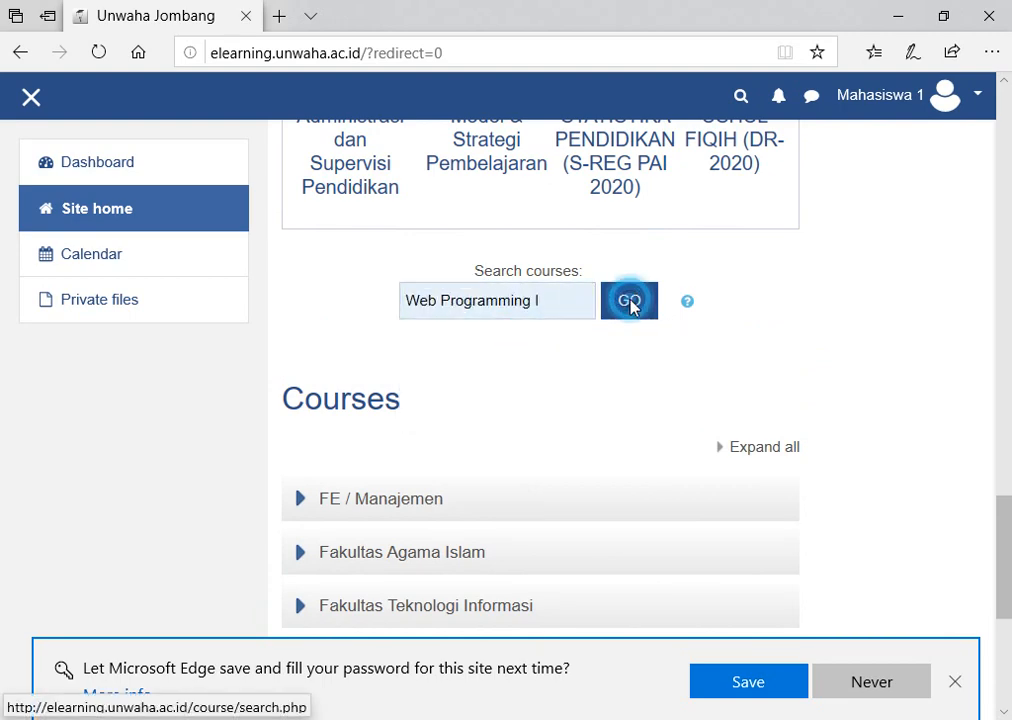
scroll(560, 320, "down", 3)
scroll(540, 328, "up", 2)
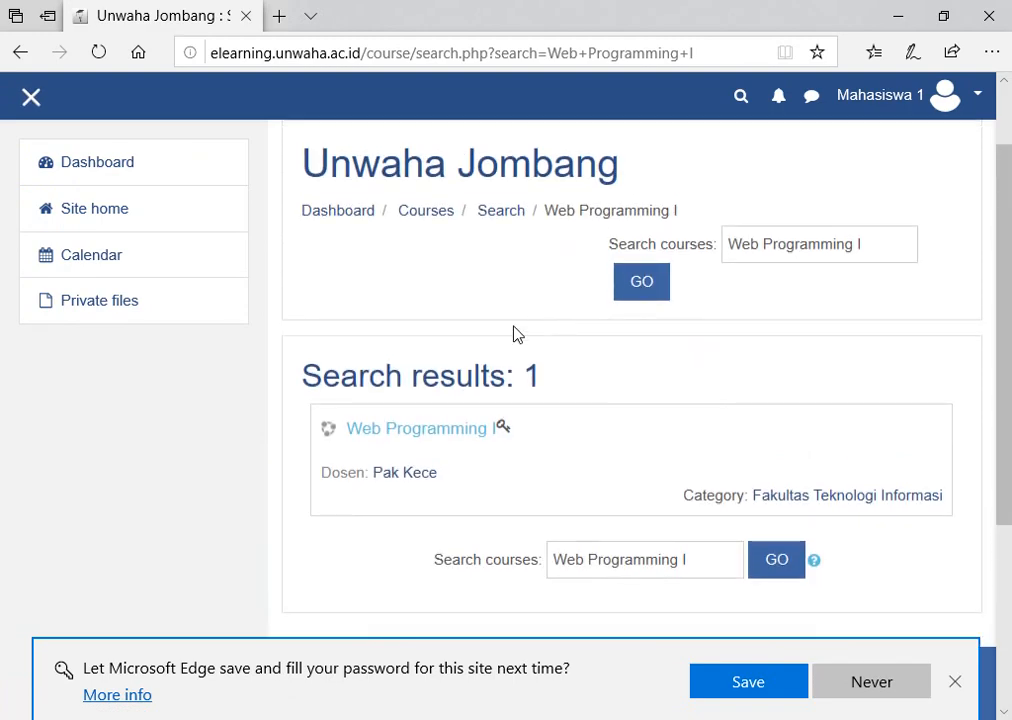
left_click(436, 430)
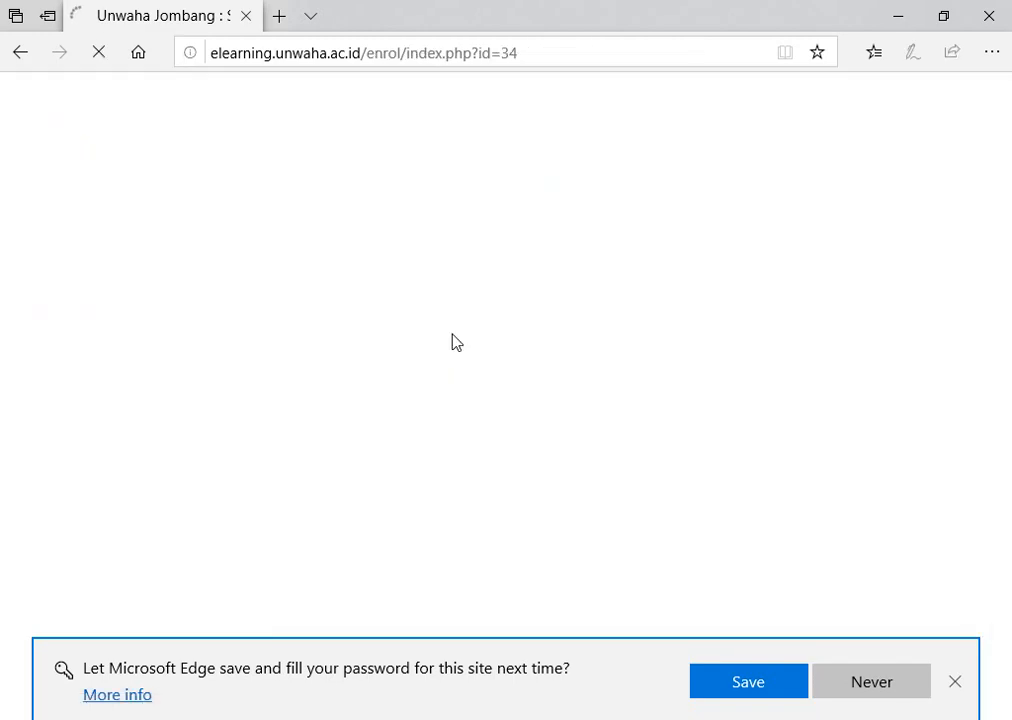
Enter and verify the Kelas-A group enrolment key, then enrol in Web Programming I.
scroll(455, 343, "down", 3)
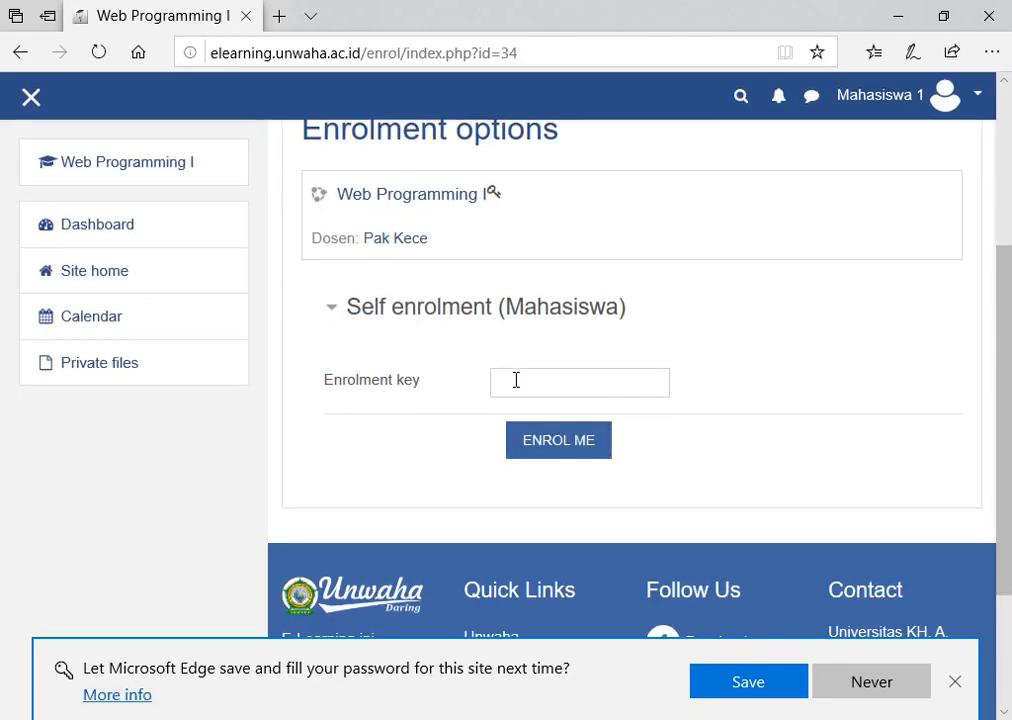
left_click(540, 381)
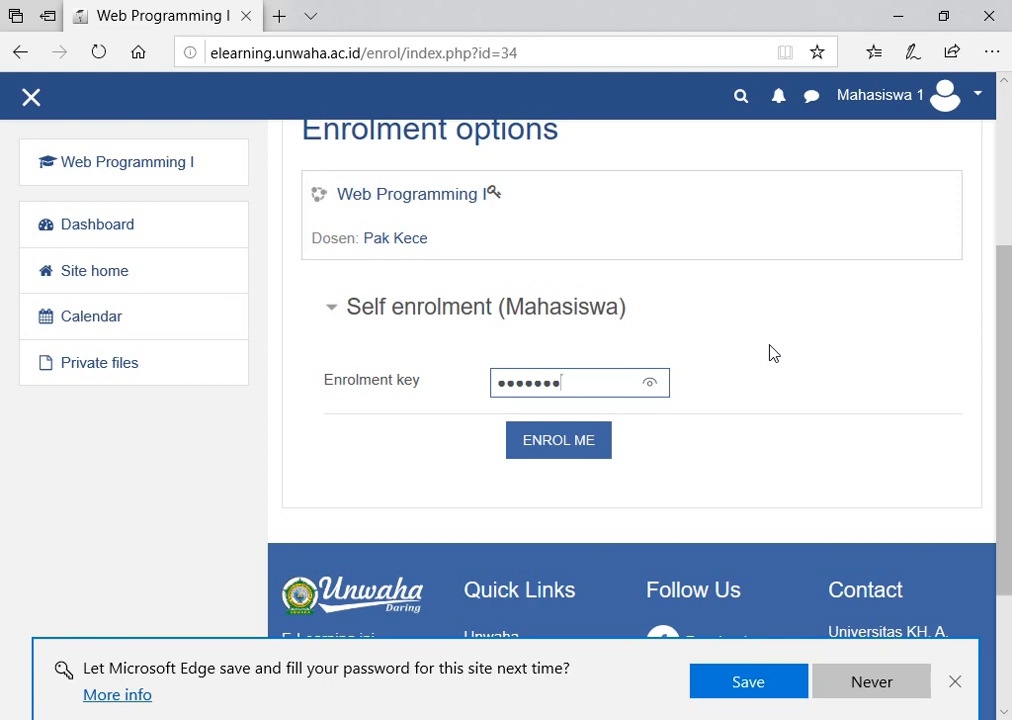
left_click(651, 383)
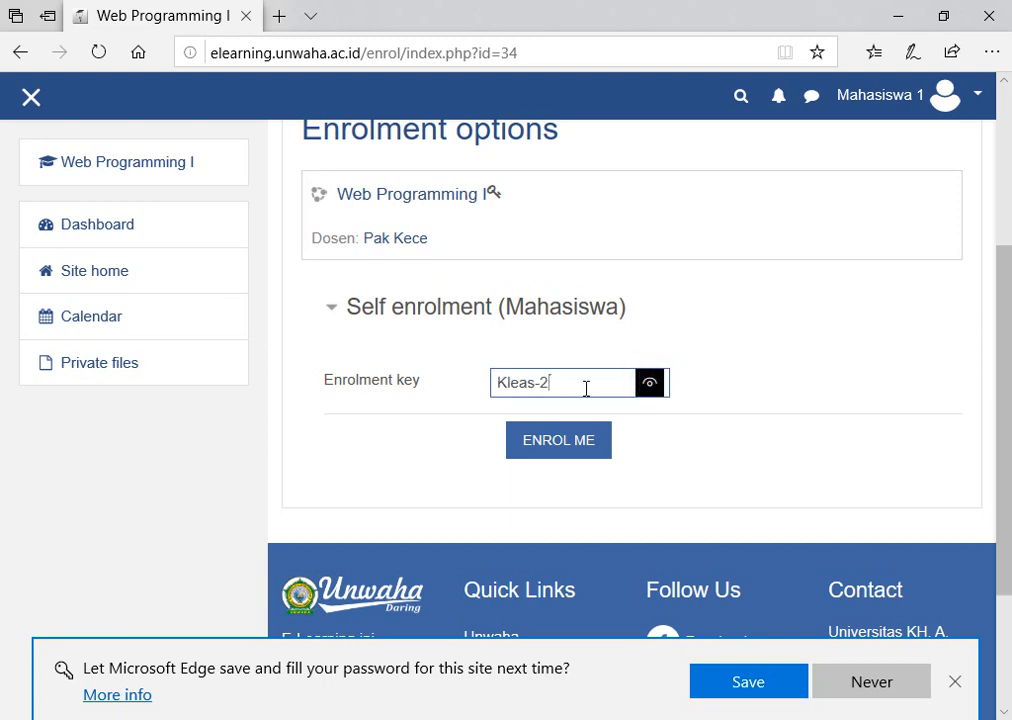
left_click_drag(567, 382, 463, 380)
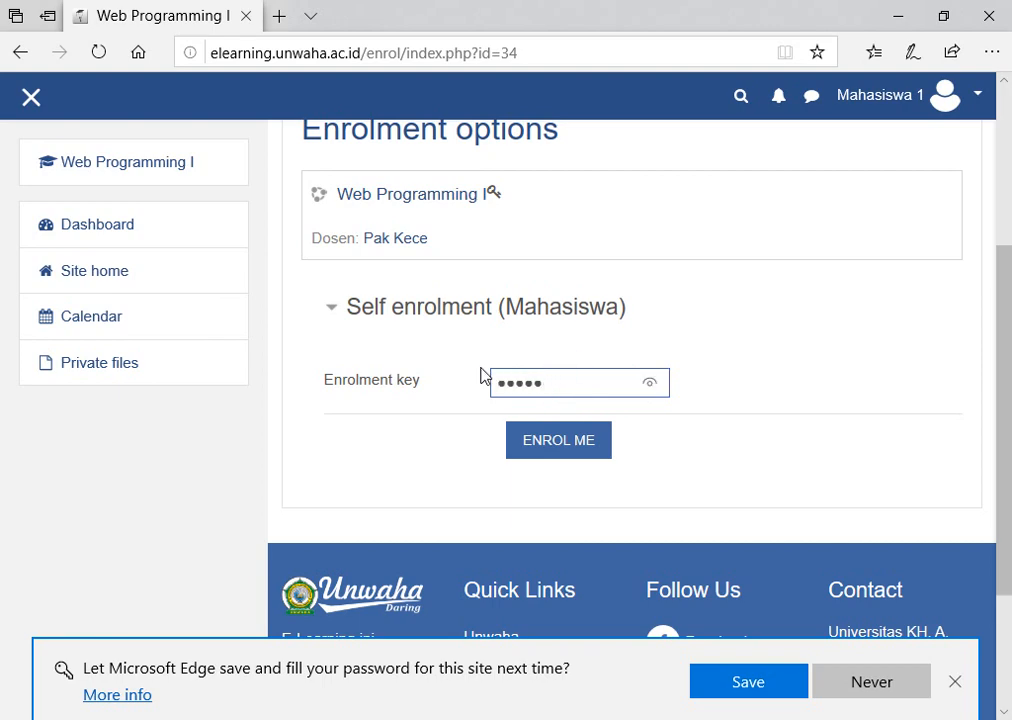
left_click(651, 383)
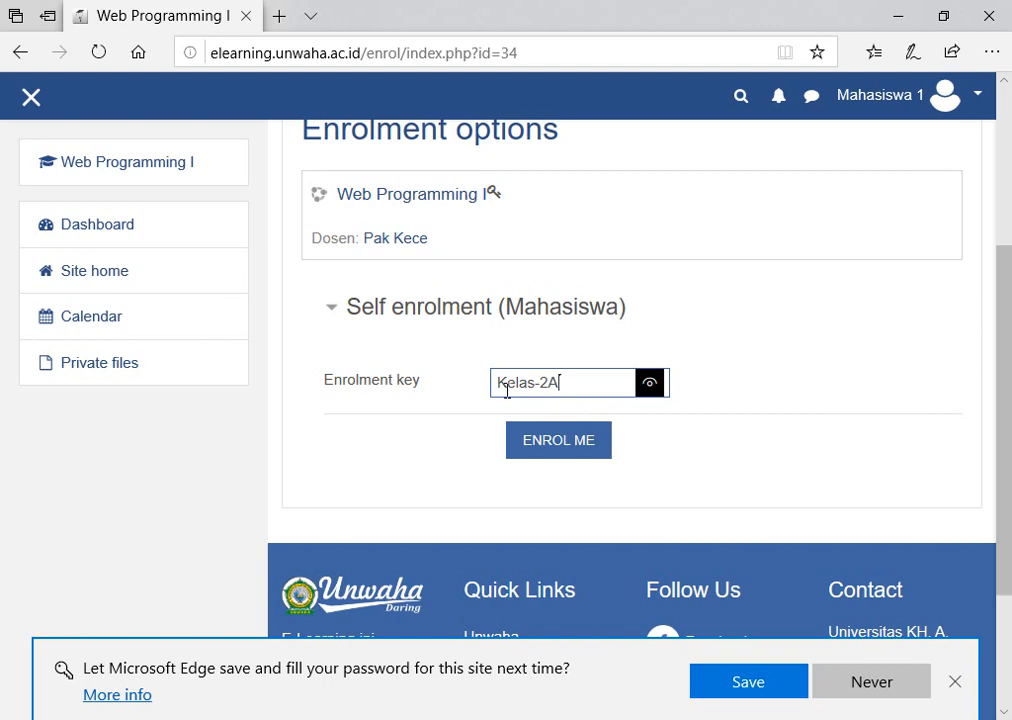
left_click(567, 449)
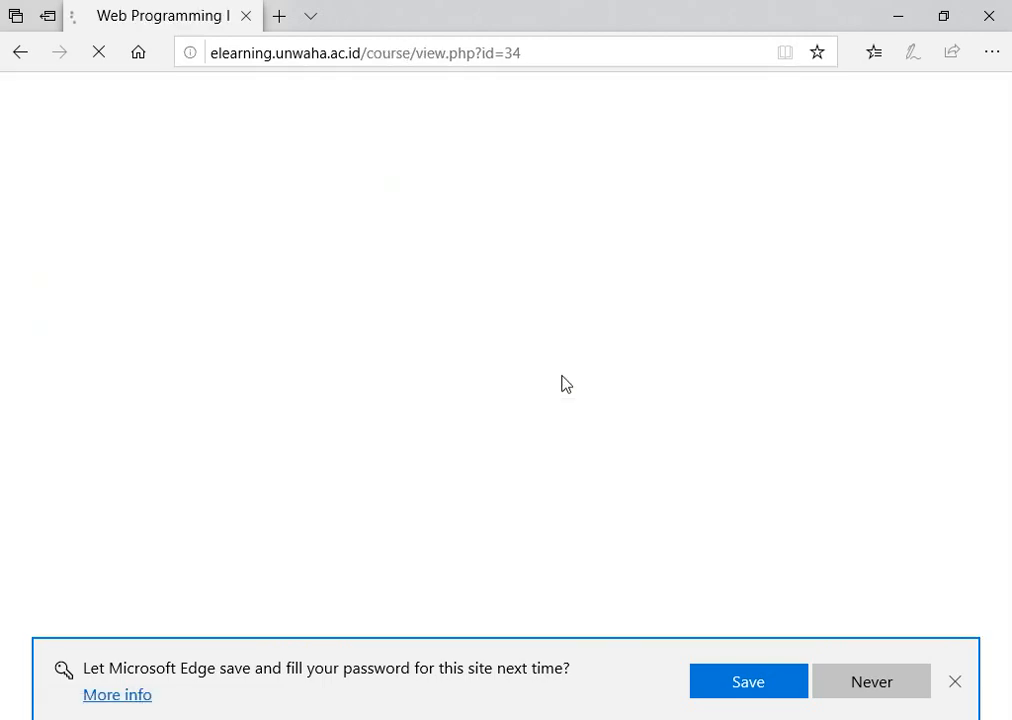
scroll(512, 295, "down", 3)
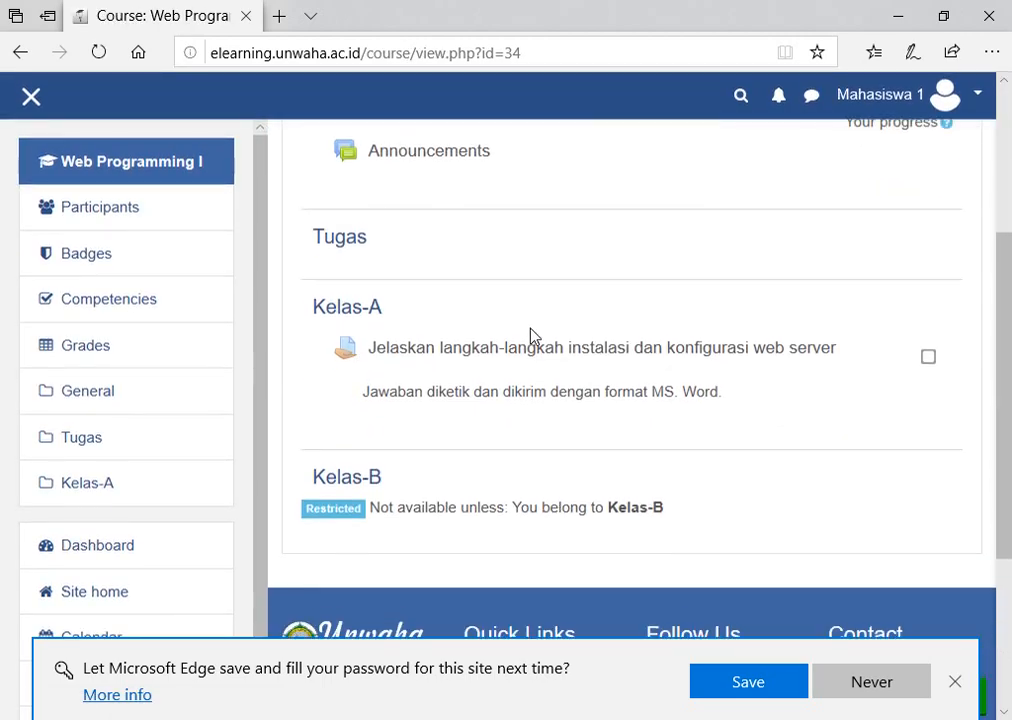
scroll(508, 360, "up", 2)
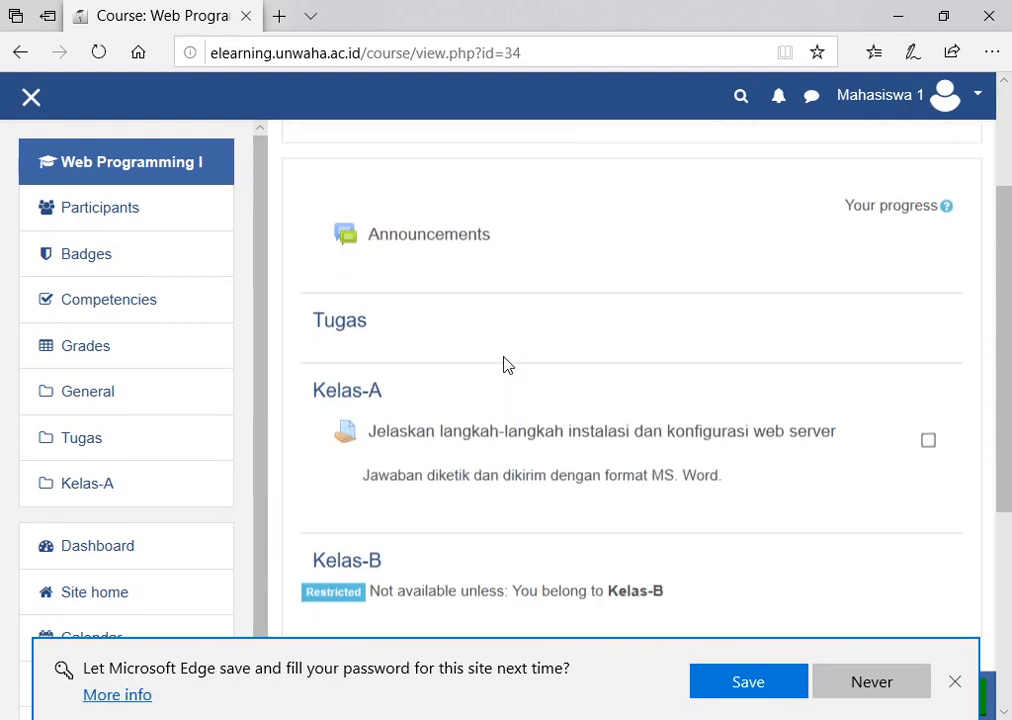
scroll(508, 355, "down", 2)
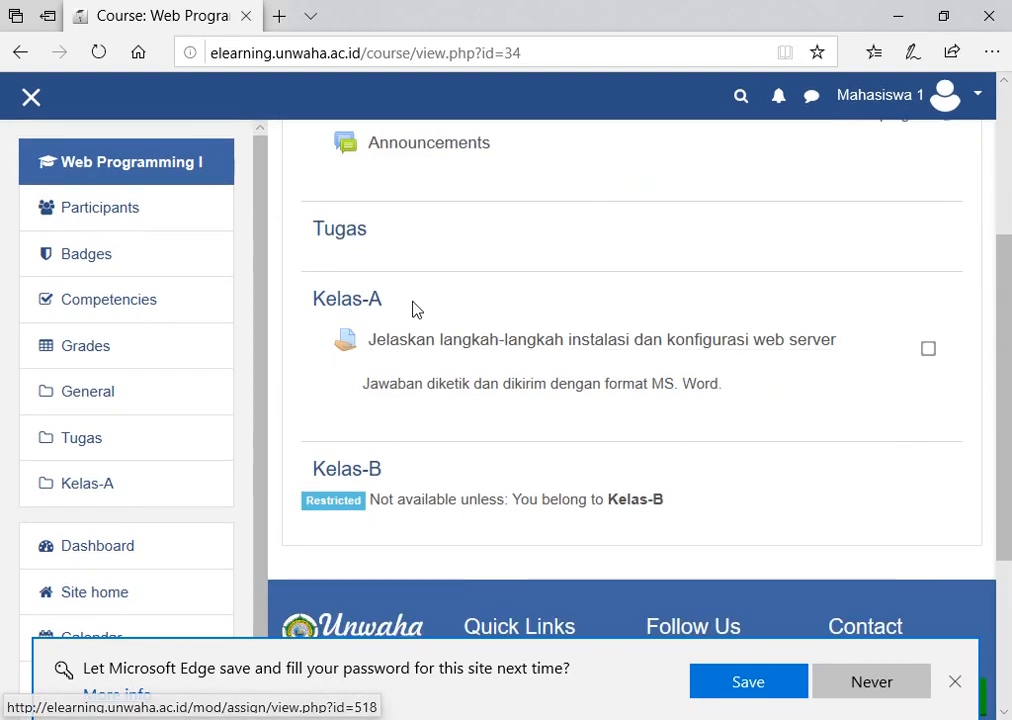
scroll(410, 302, "up", 1)
scroll(409, 300, "down", 1)
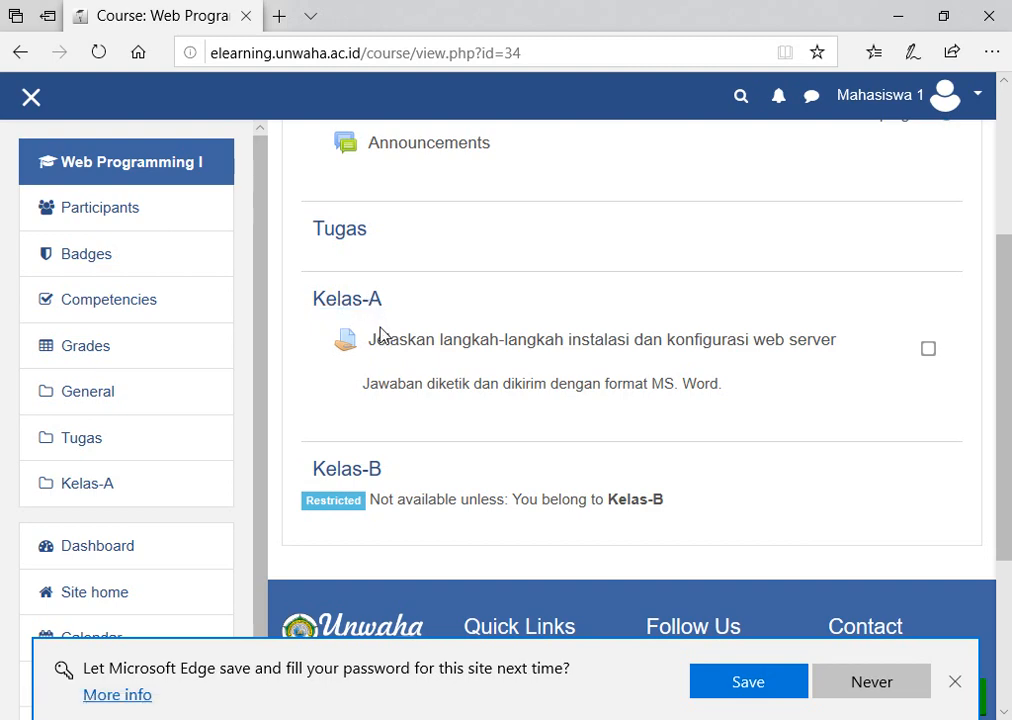
scroll(381, 335, "down", 2)
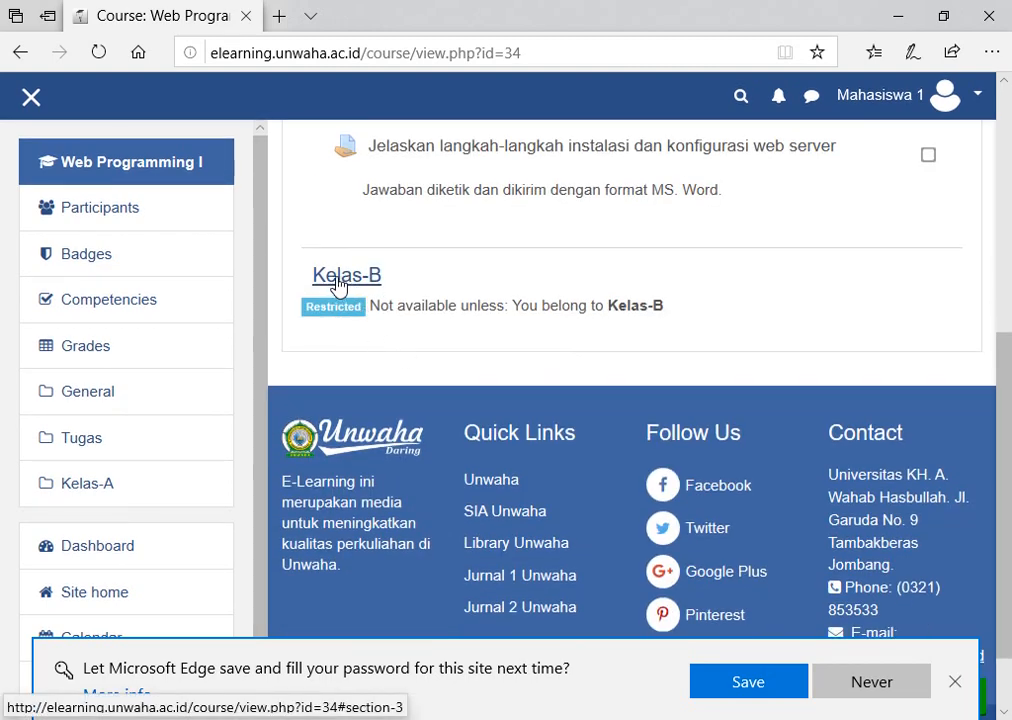
left_click(424, 304)
scroll(419, 298, "up", 1)
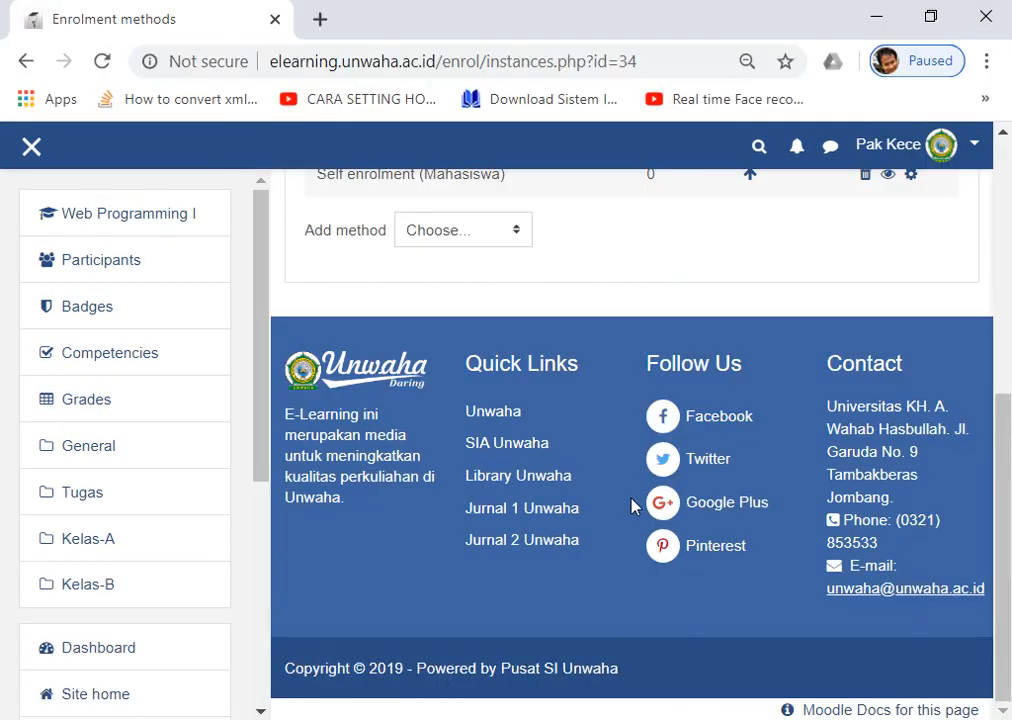
Return to the Web Programming I course page and check its Kelas sections, with Kelas-B restricted.
scroll(671, 465, "up", 5)
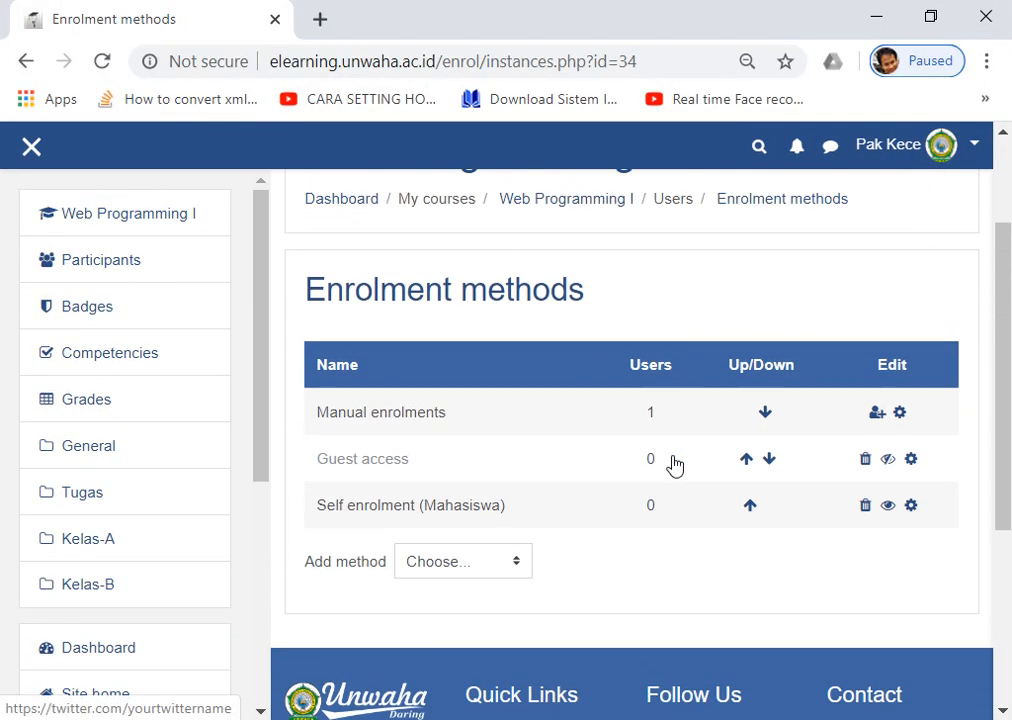
scroll(676, 463, "down", 2)
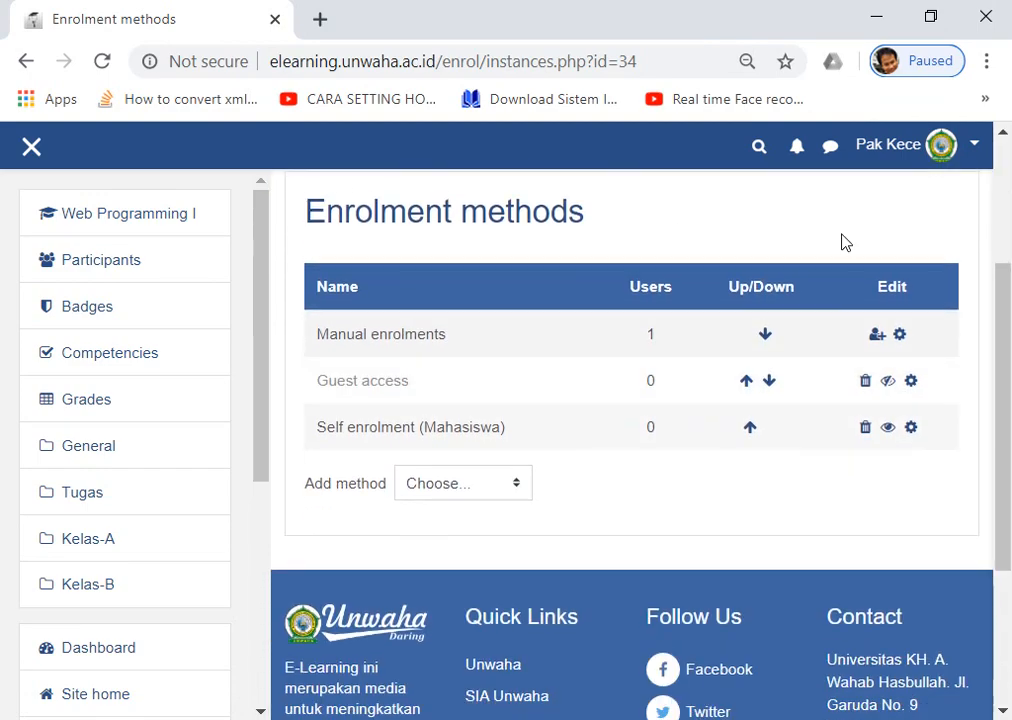
left_click(944, 142)
left_click(674, 214)
scroll(700, 260, "up", 2)
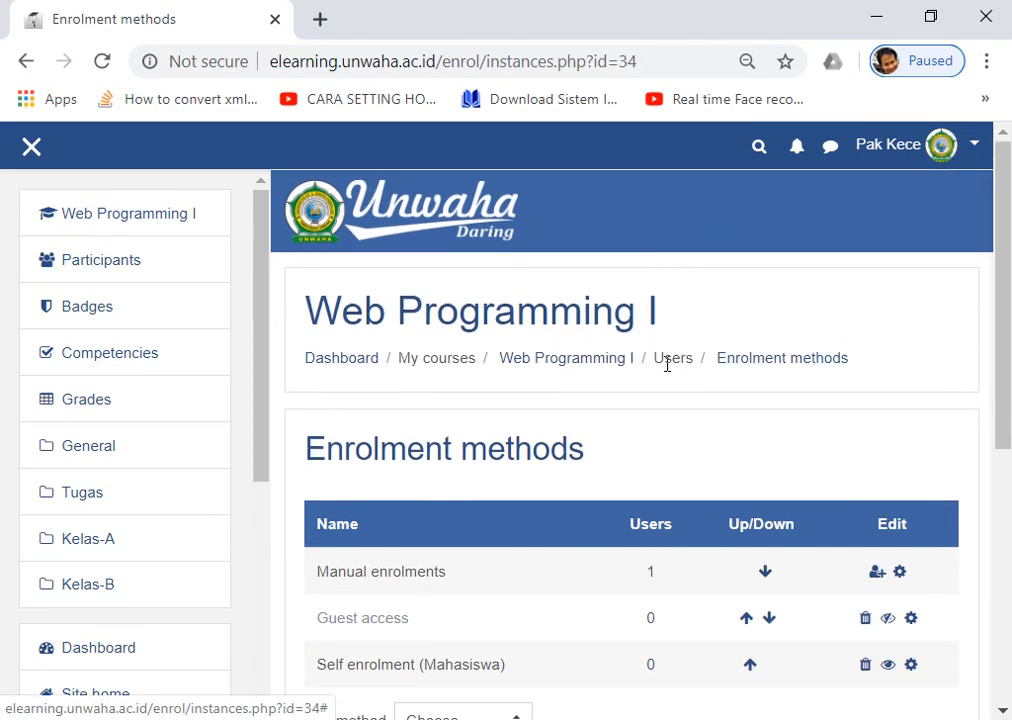
left_click(584, 357)
scroll(747, 366, "down", 2)
scroll(744, 366, "down", 2)
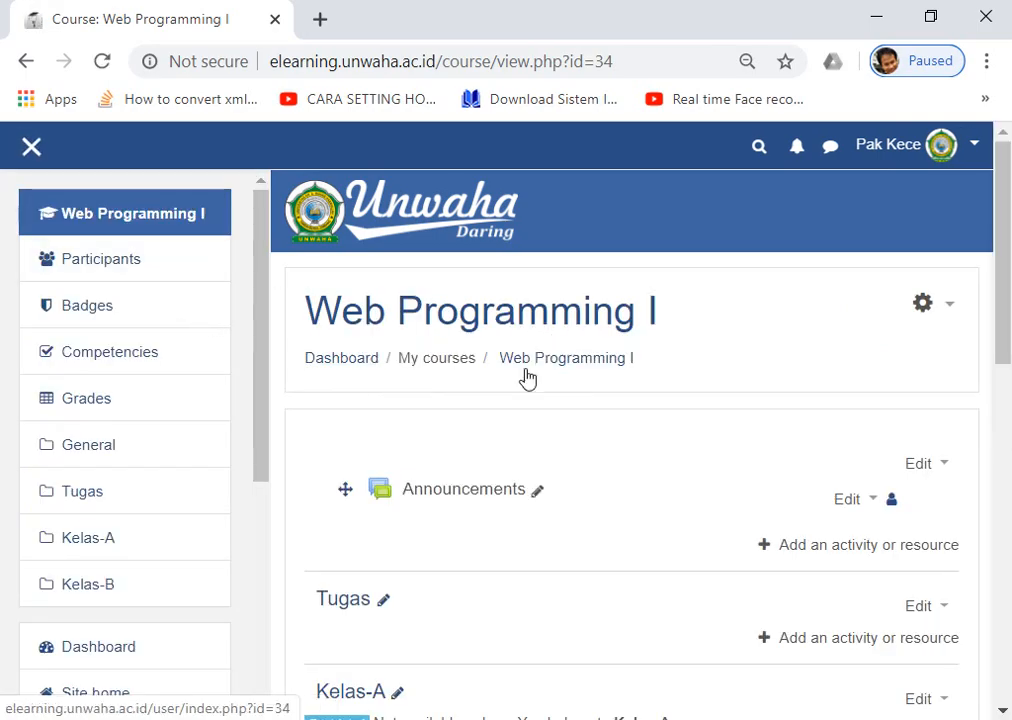
scroll(528, 377, "down", 7)
scroll(532, 377, "up", 7)
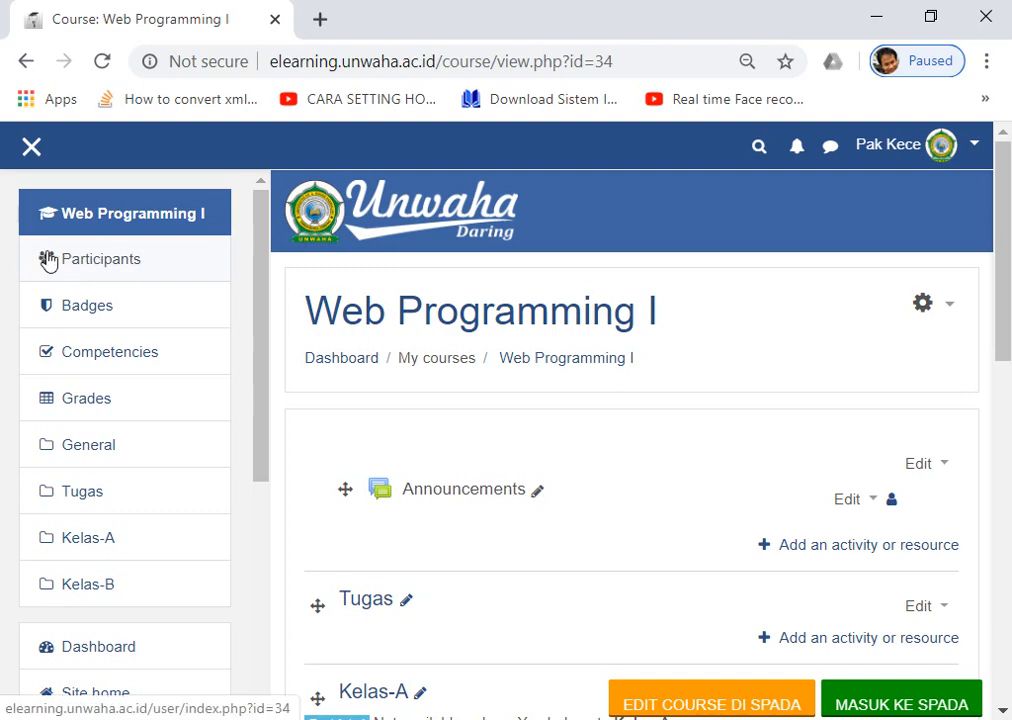
Open the course Participants list and confirm the first student is in group Kelas-A.
left_click(78, 262)
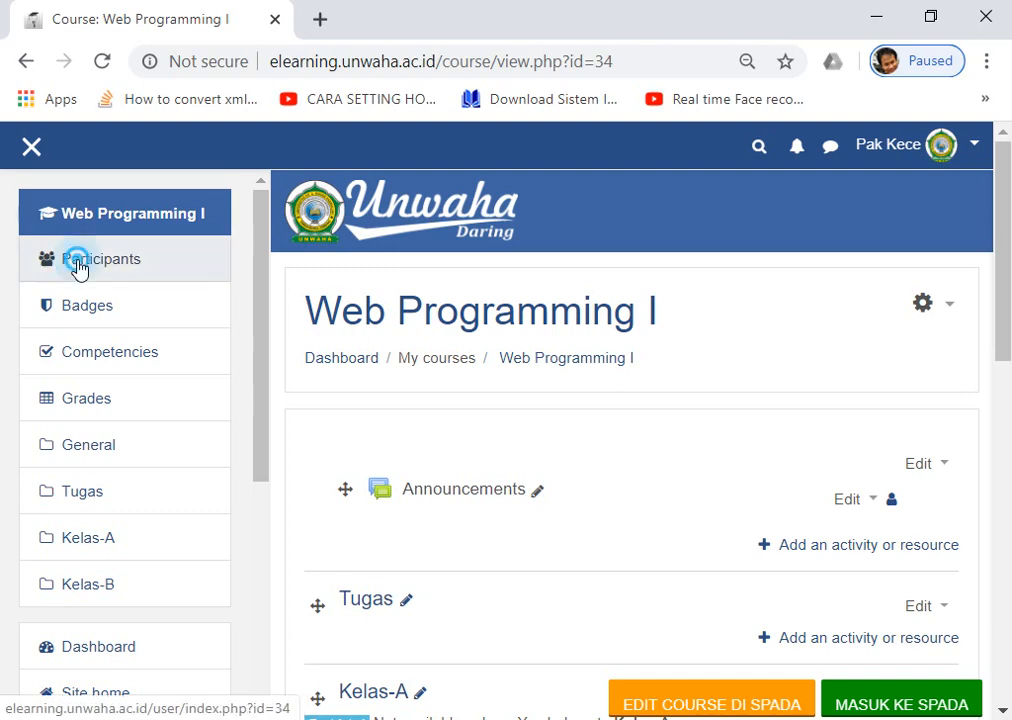
scroll(580, 430, "down", 5)
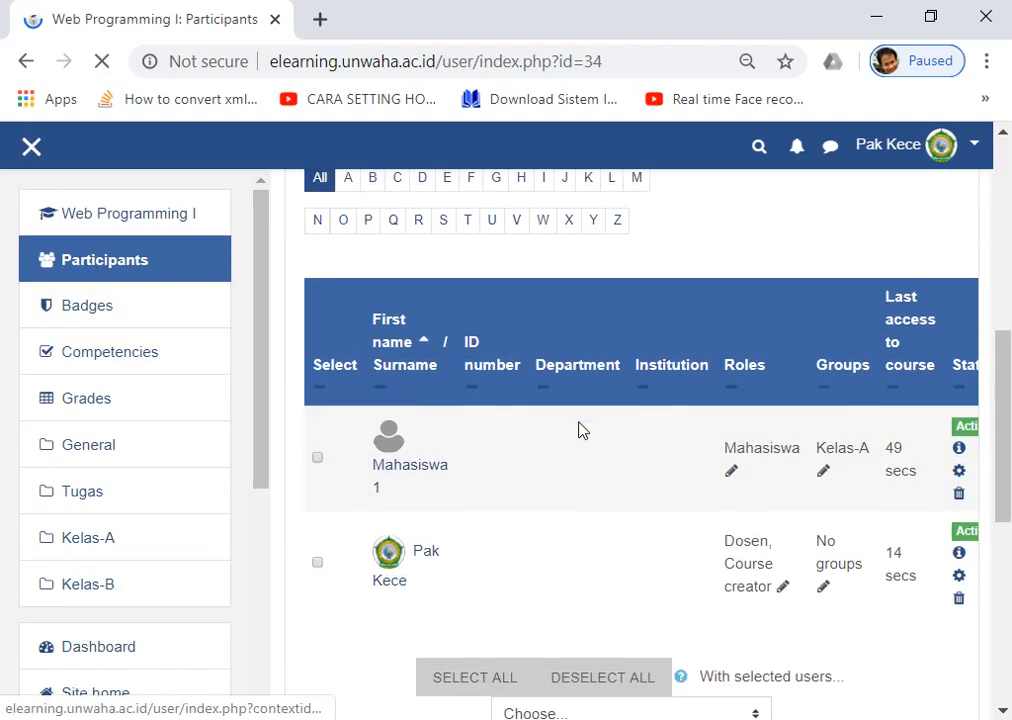
scroll(582, 430, "down", 3)
scroll(583, 430, "up", 2)
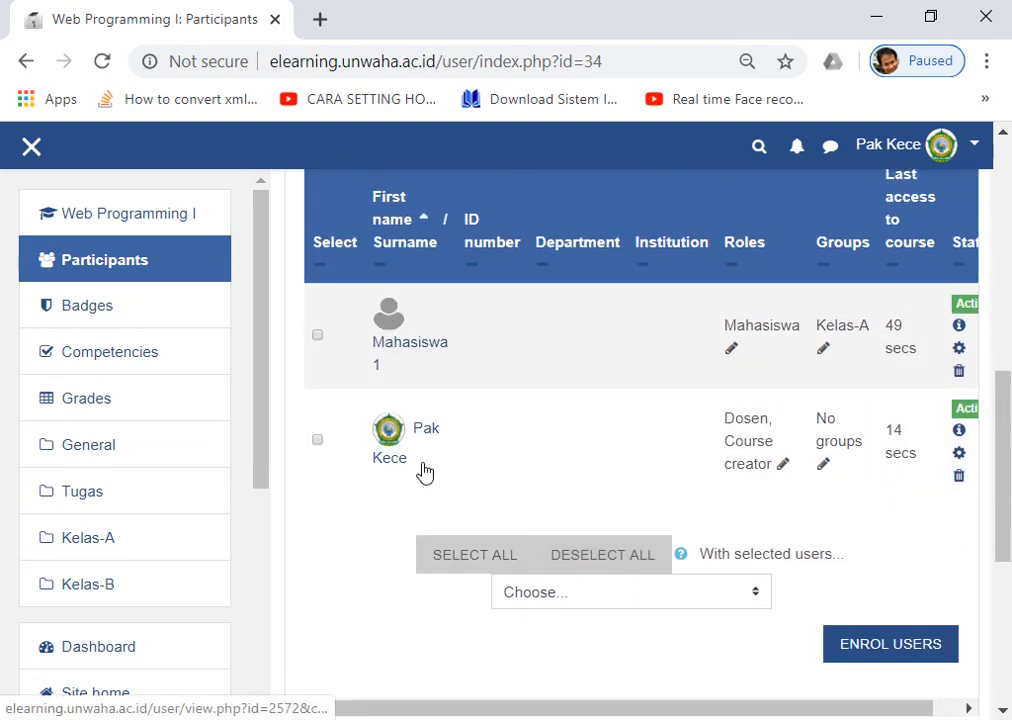
left_click_drag(472, 707, 501, 707)
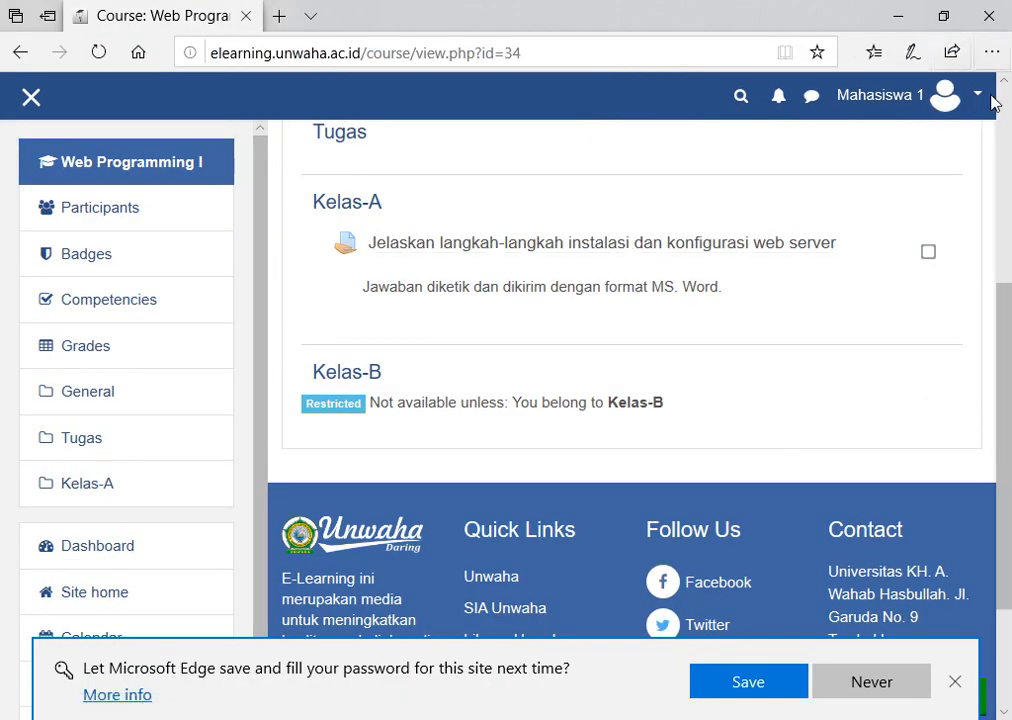
Log the first student out and go to the login form.
left_click(970, 97)
left_click(892, 323)
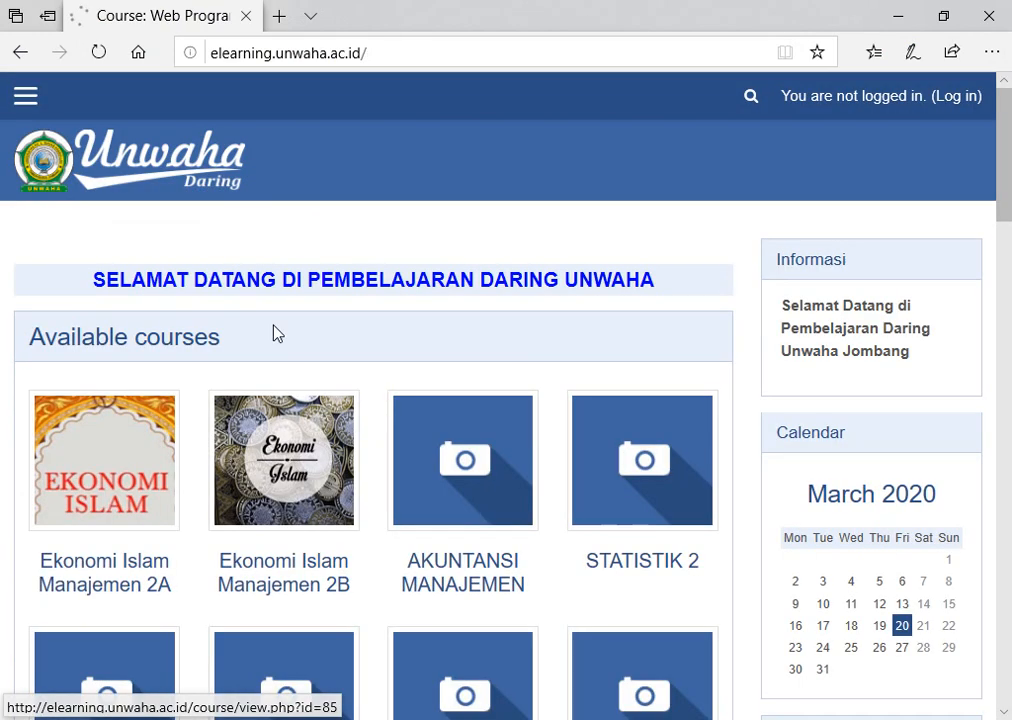
left_click(950, 99)
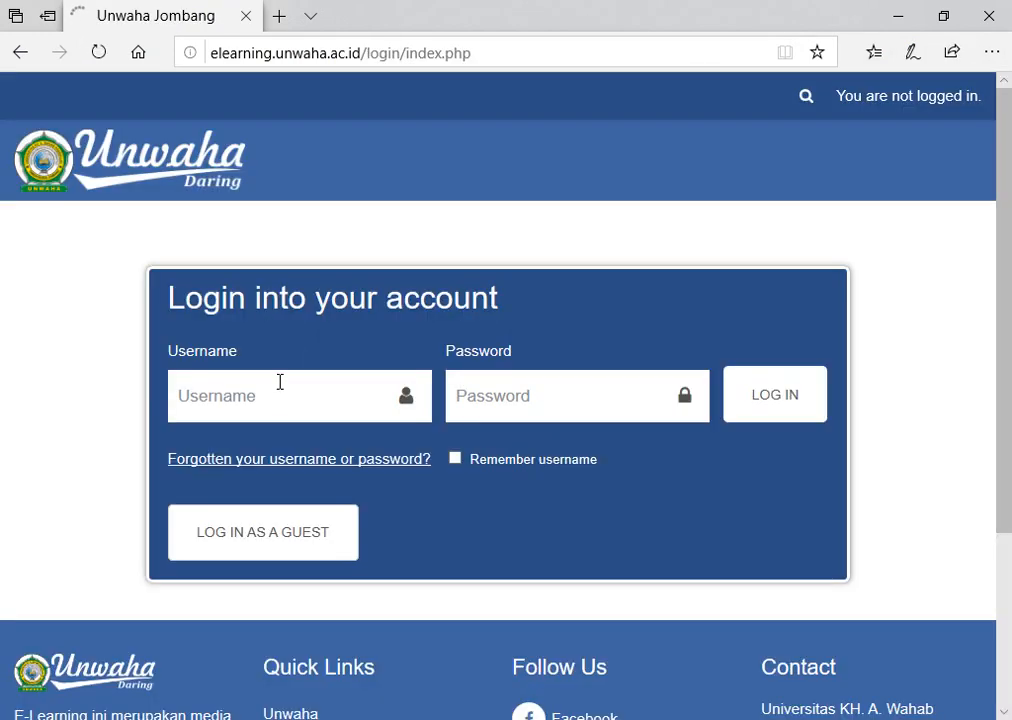
Sign in with the second student's username and password.
left_click(277, 396)
type("20202")
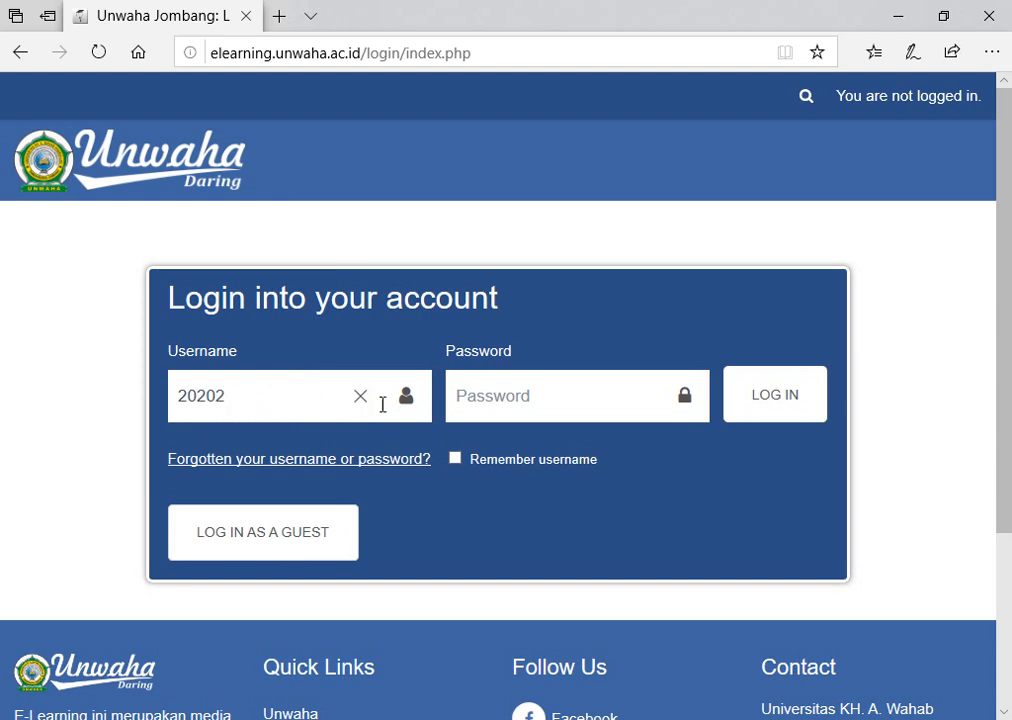
left_click(495, 396)
type("•")
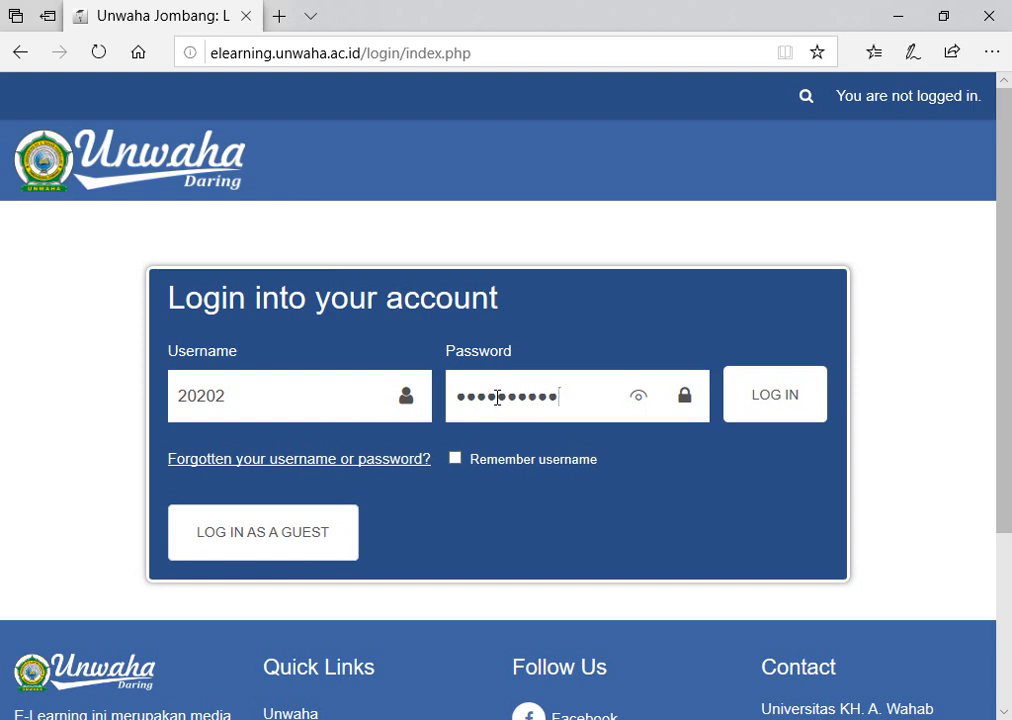
left_click(772, 395)
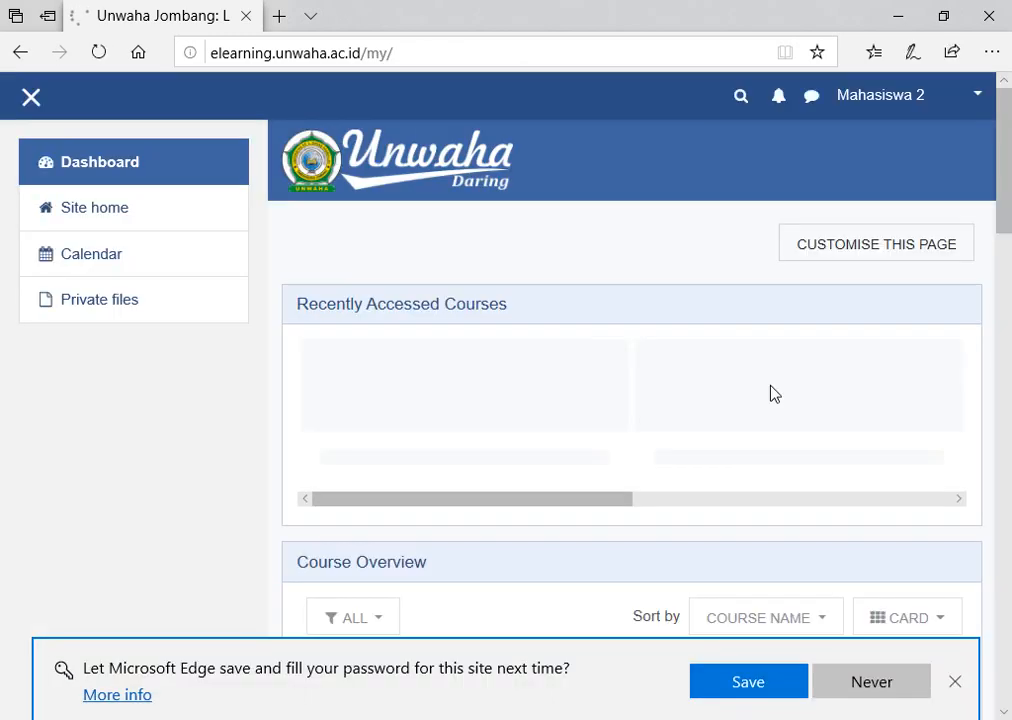
left_click(106, 223)
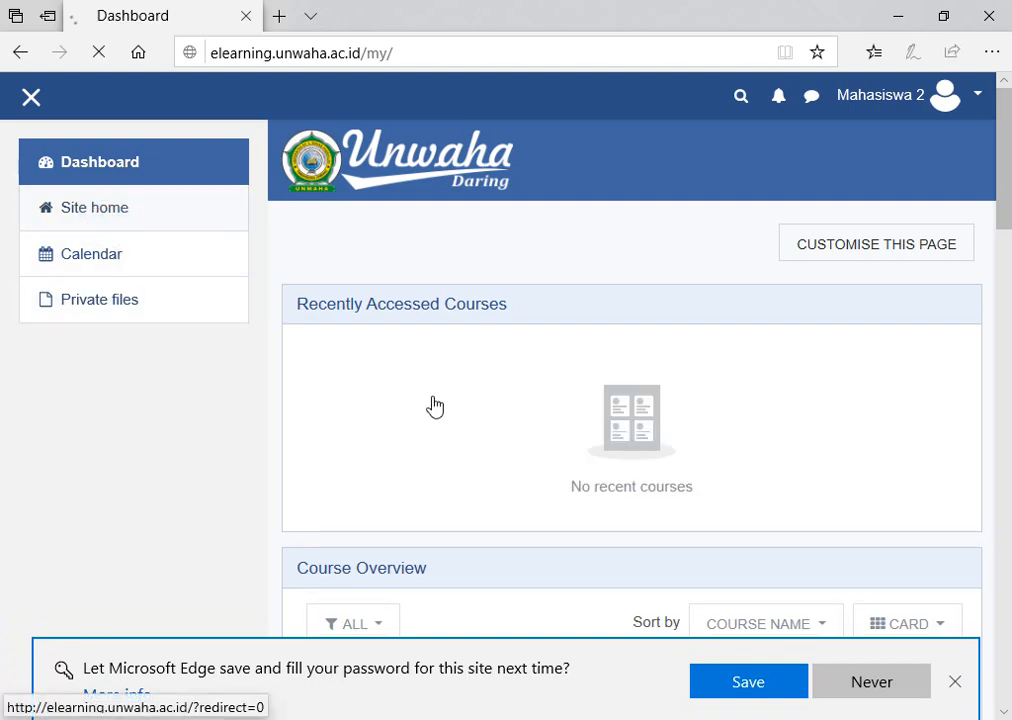
Search the site for Web Programming I and open its enrolment options.
scroll(578, 537, "down", 10)
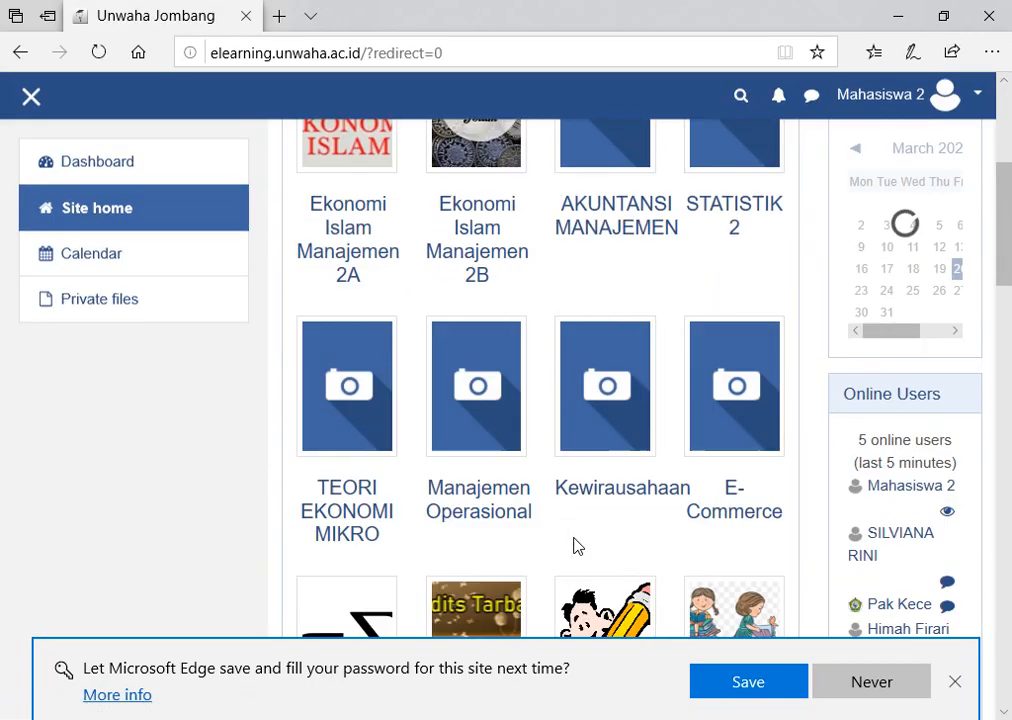
scroll(578, 525, "down", 6)
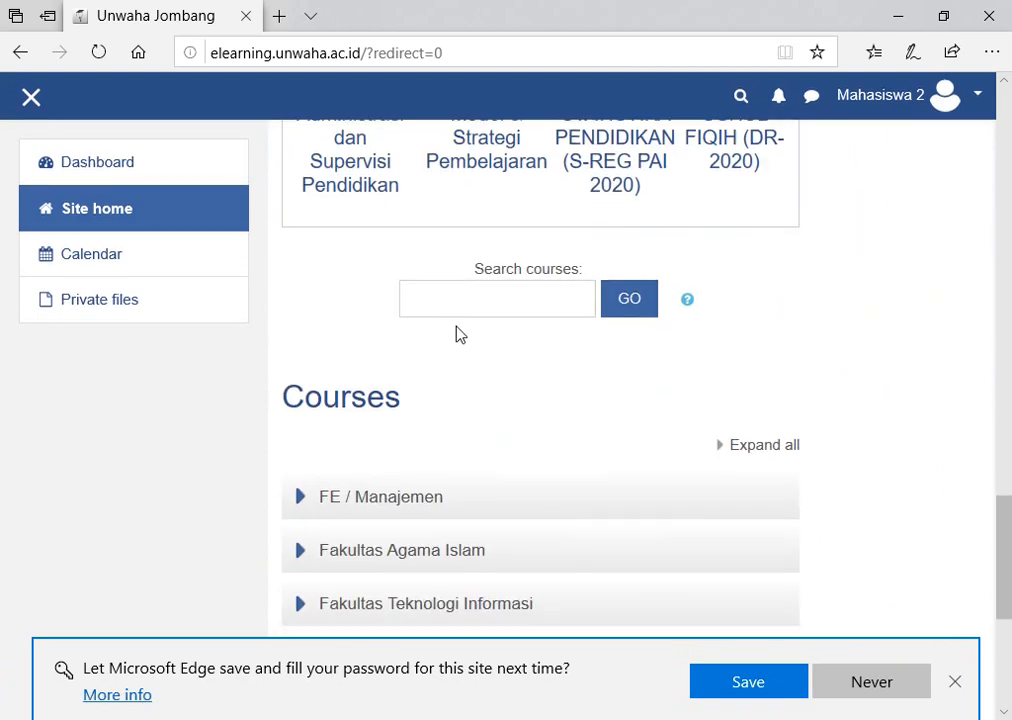
left_click(462, 299)
type("Web Programming I")
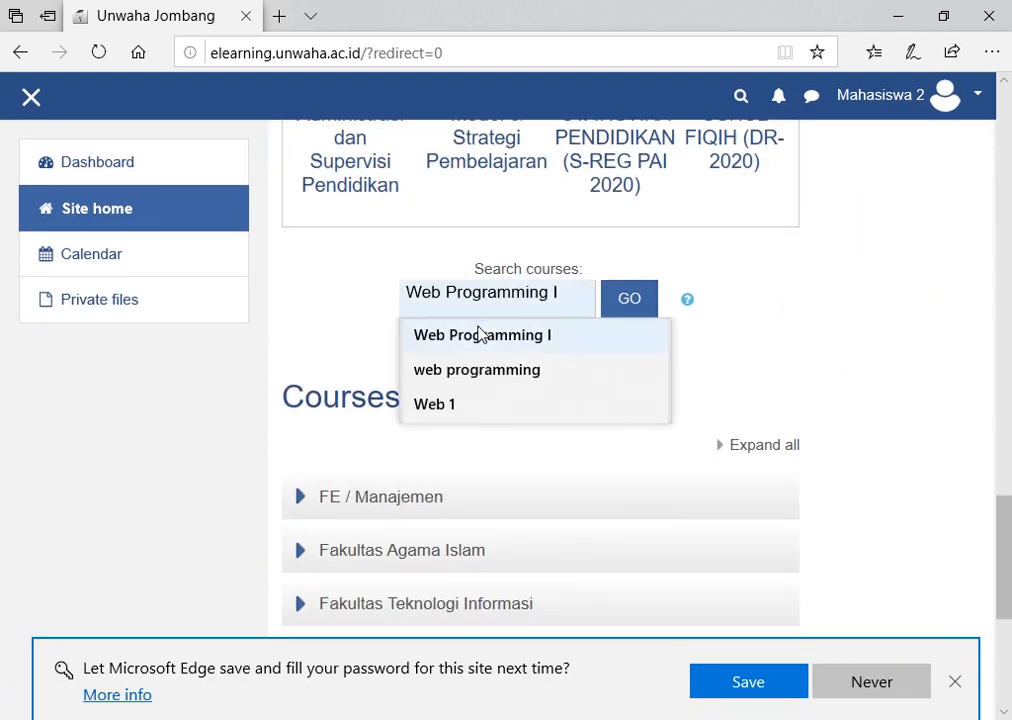
left_click(478, 335)
left_click(630, 300)
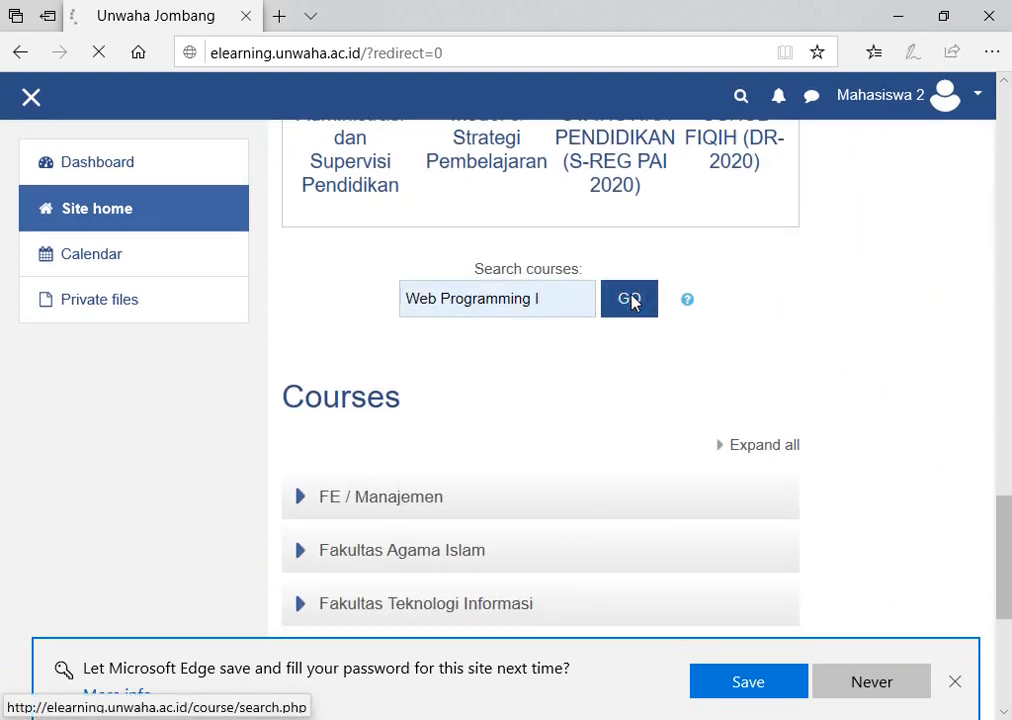
scroll(632, 298, "down", 2)
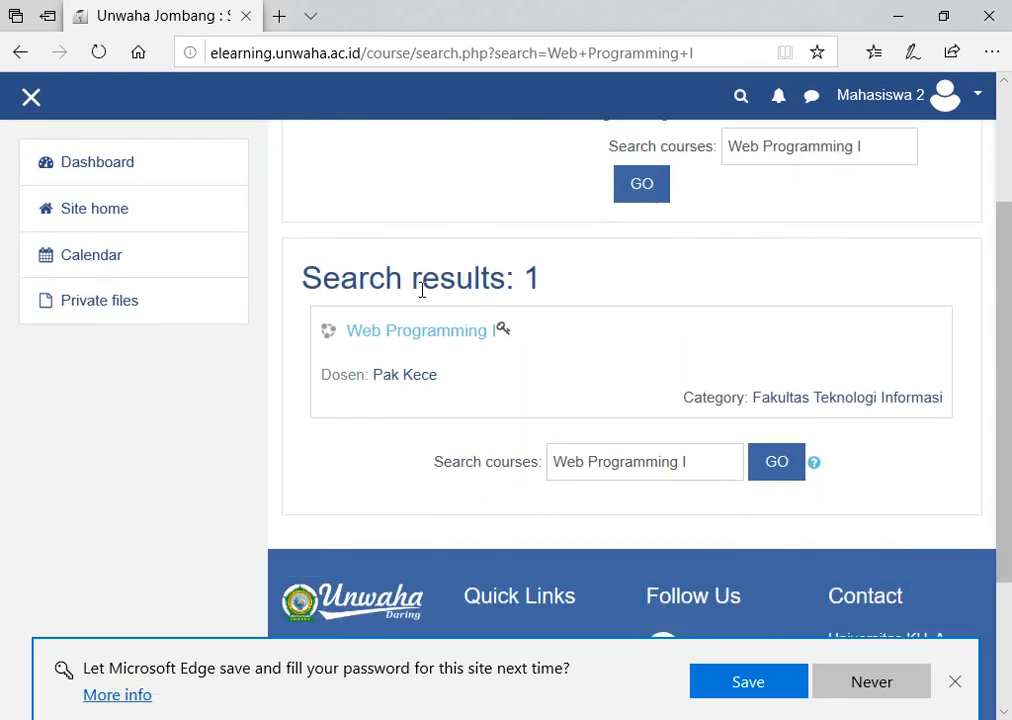
left_click(399, 336)
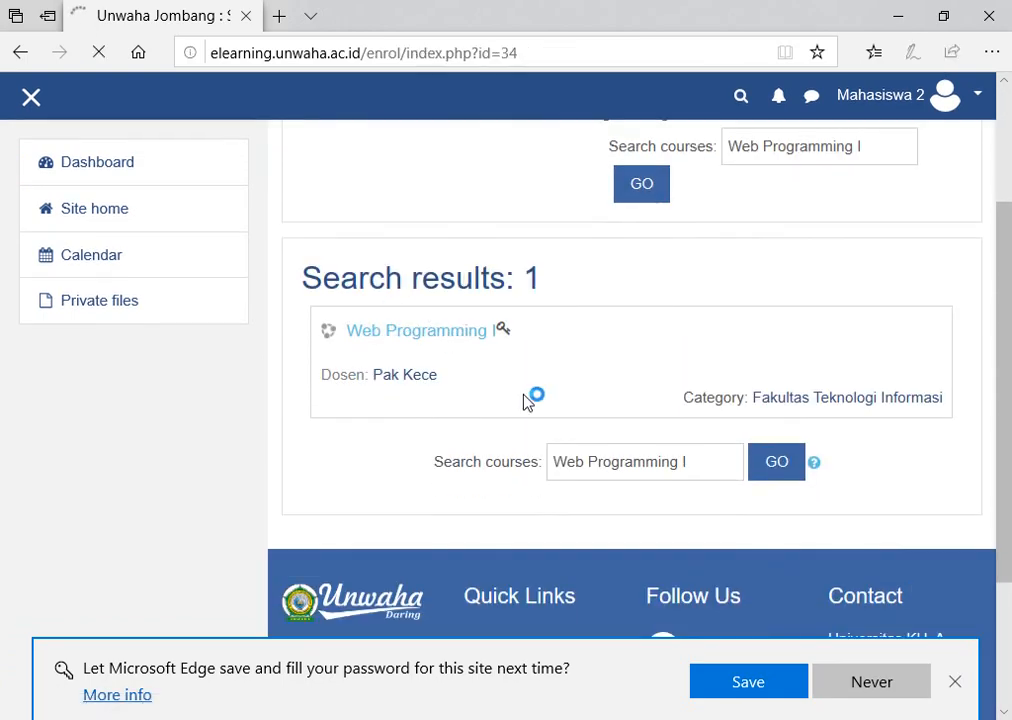
Enter the Kelas-B enrolment key, check and correct it, and submit it.
scroll(521, 400, "down", 3)
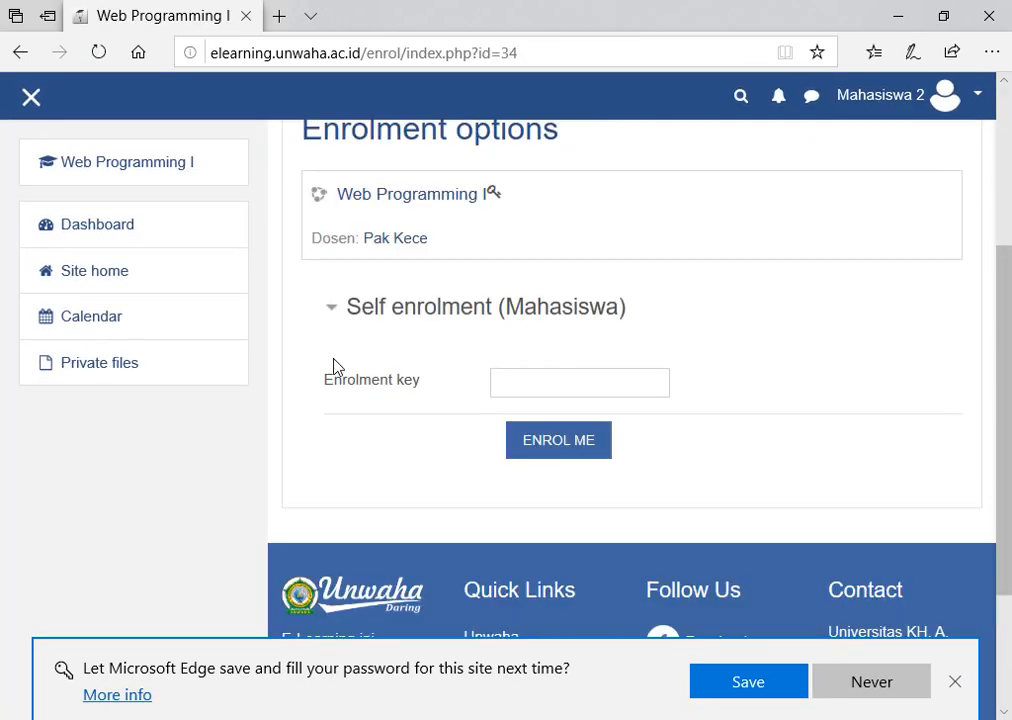
left_click(532, 386)
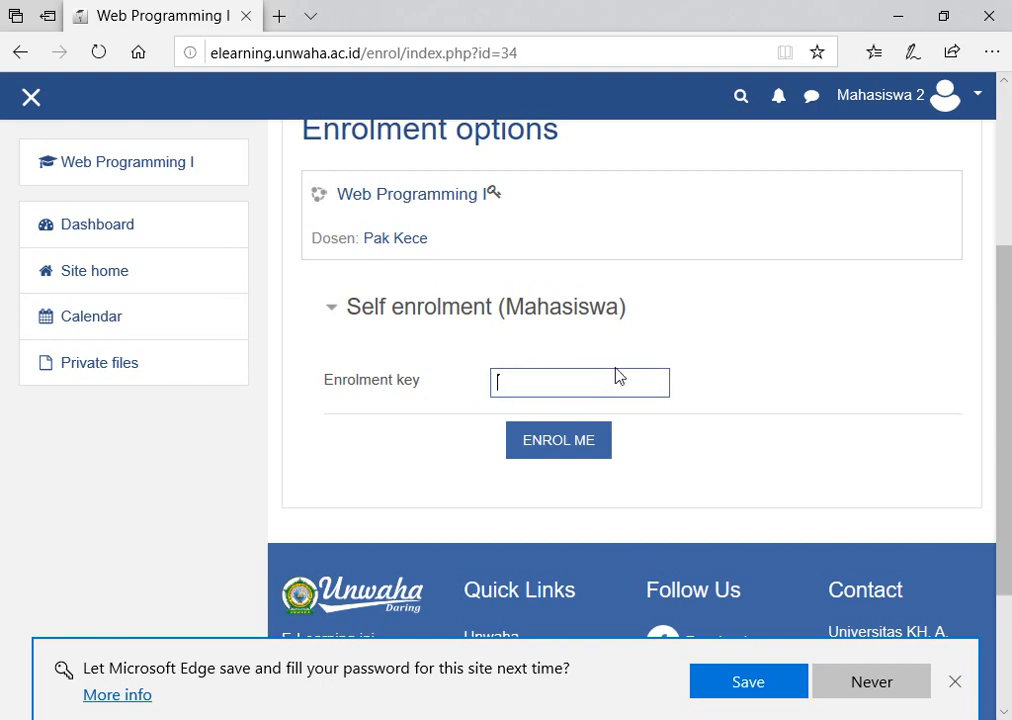
type("********")
left_click(656, 386)
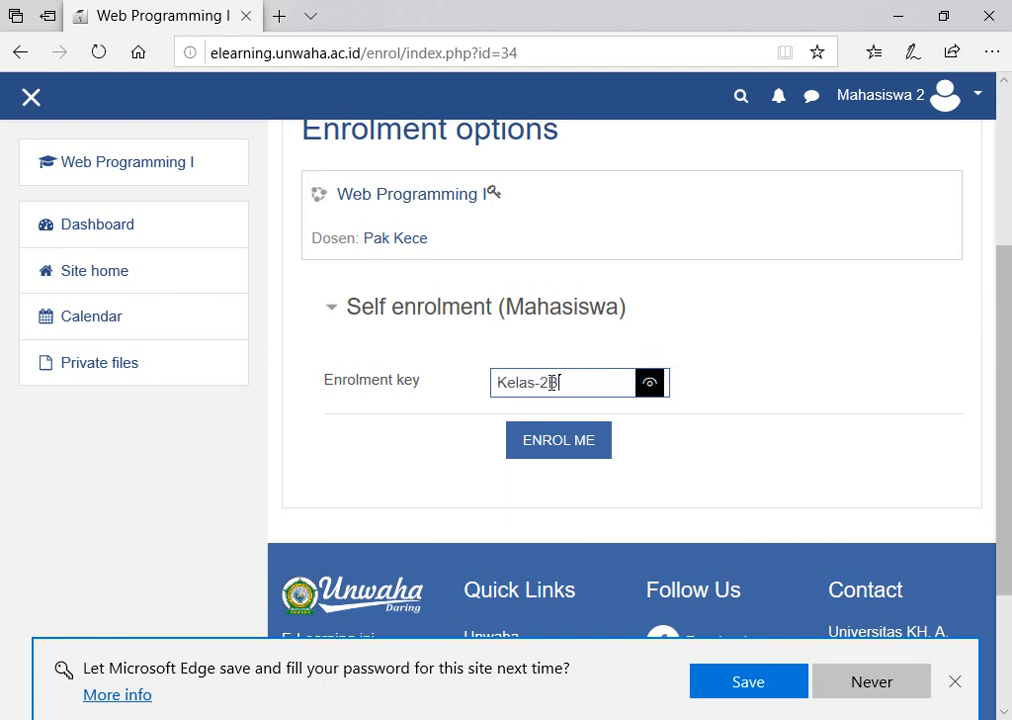
left_click(505, 383)
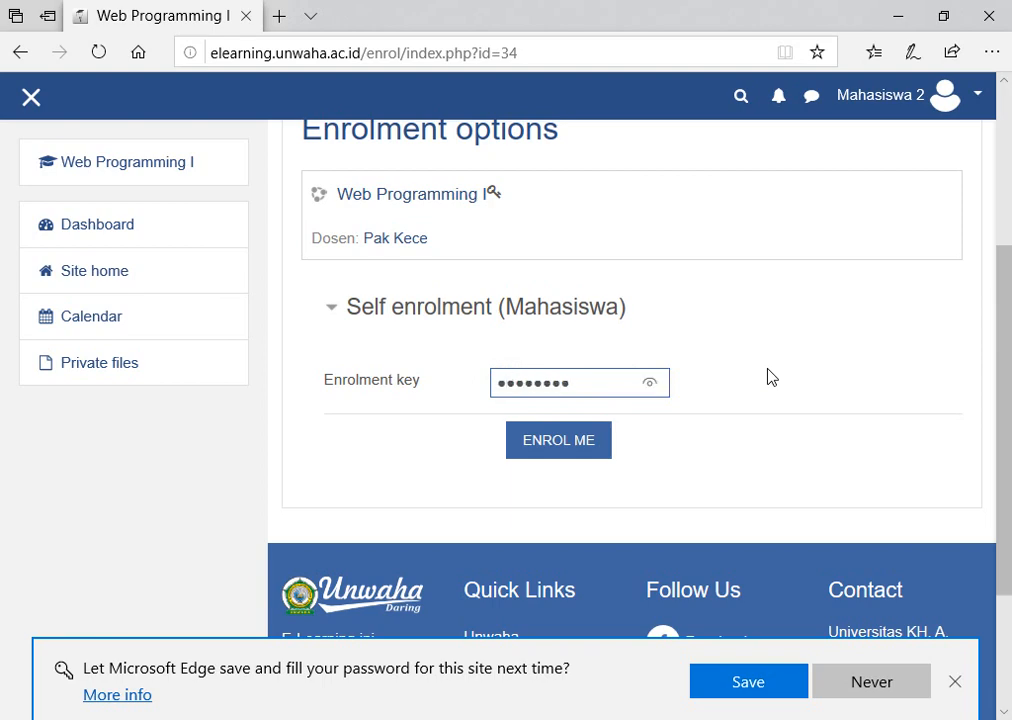
left_click(652, 385)
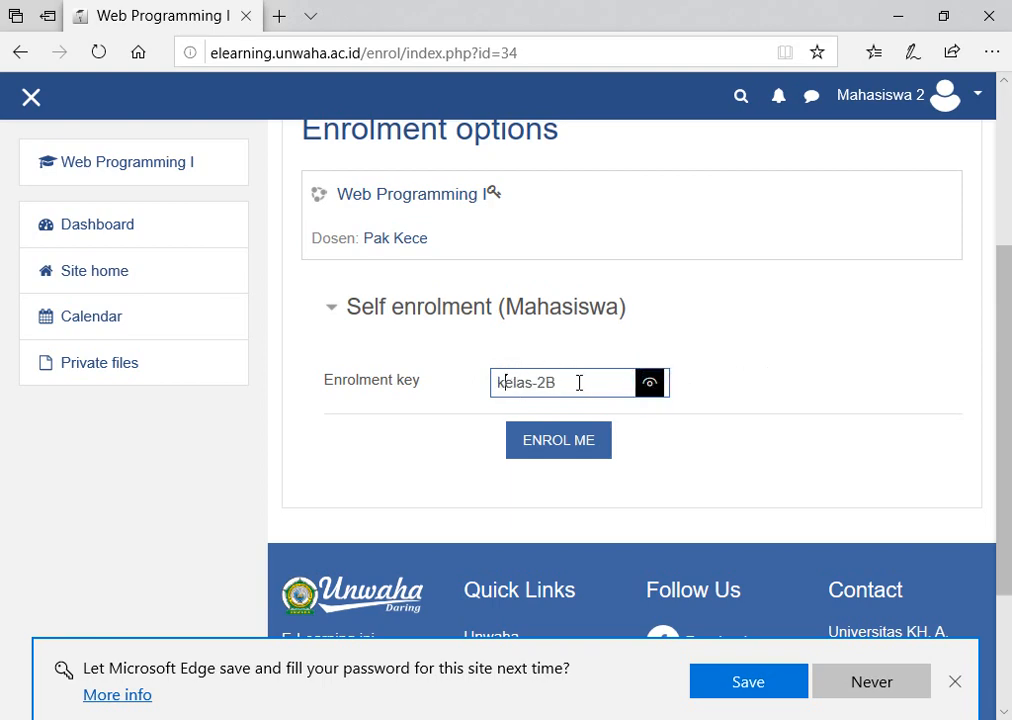
left_click(545, 449)
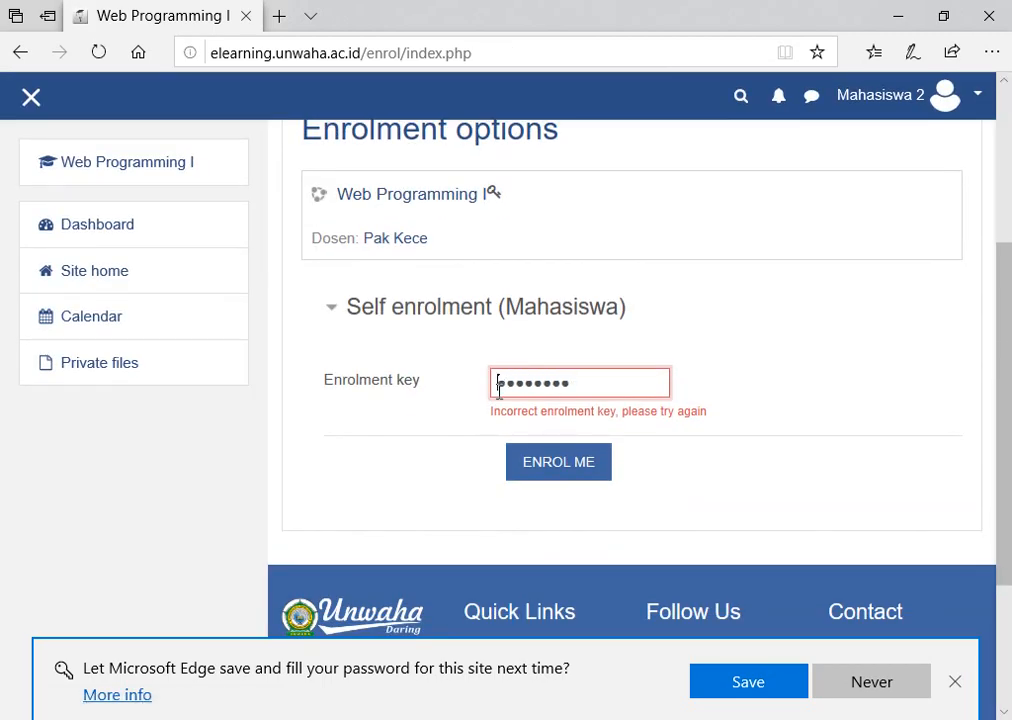
After the key is rejected, reload the enrolment page, re-enter the Kelas-B key, and enrol.
left_click(605, 384)
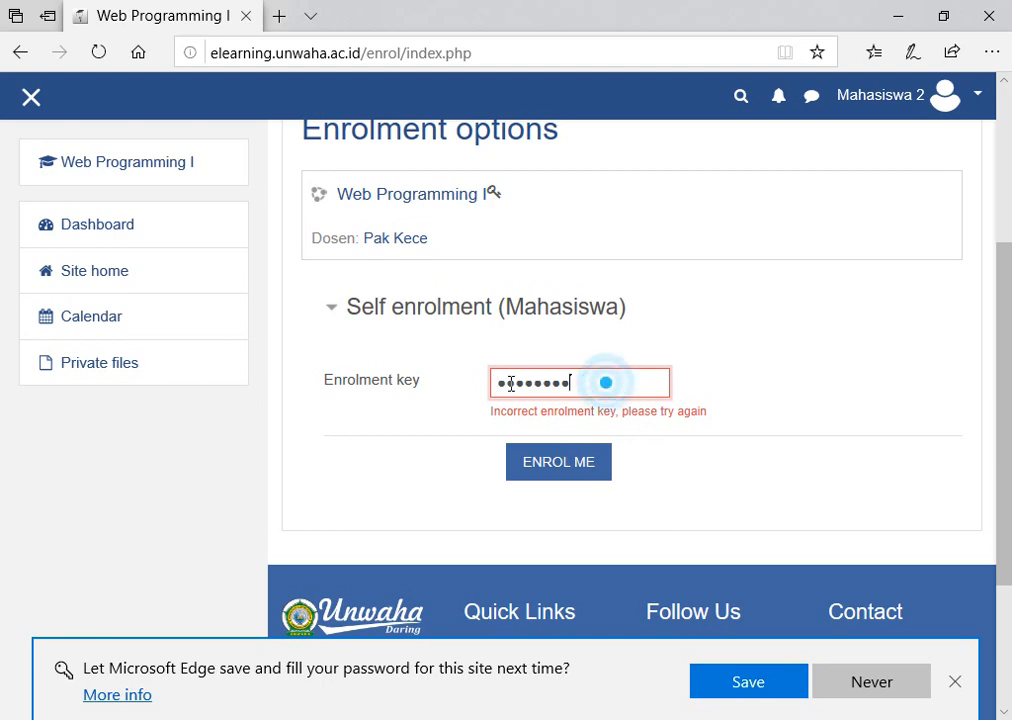
left_click_drag(500, 384, 511, 386)
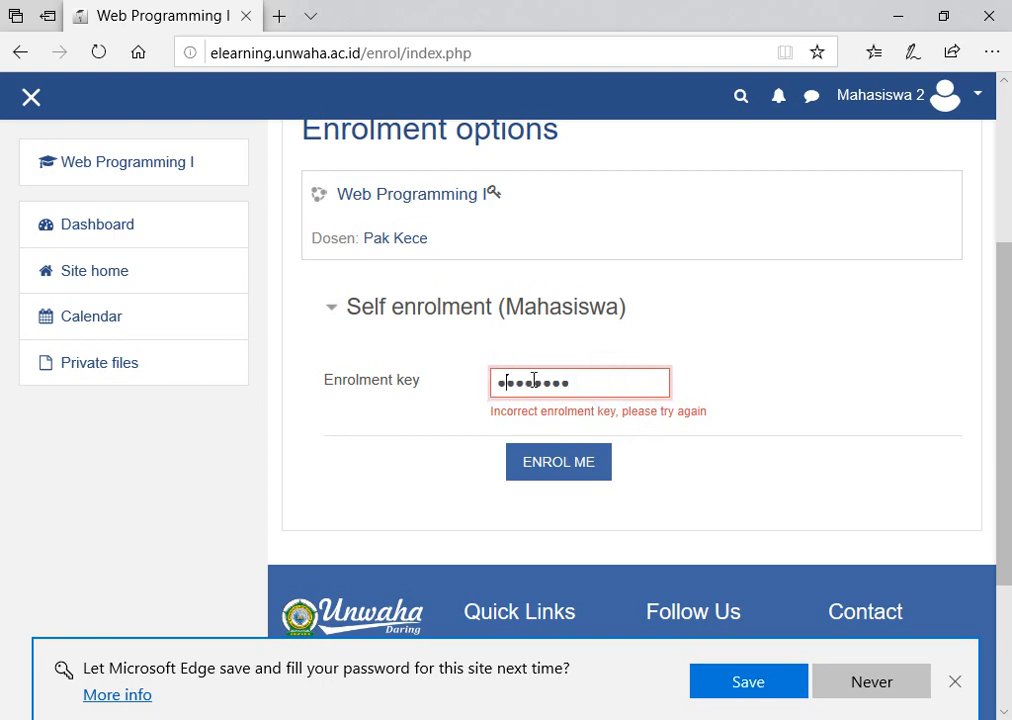
left_click(600, 386)
left_click(425, 203)
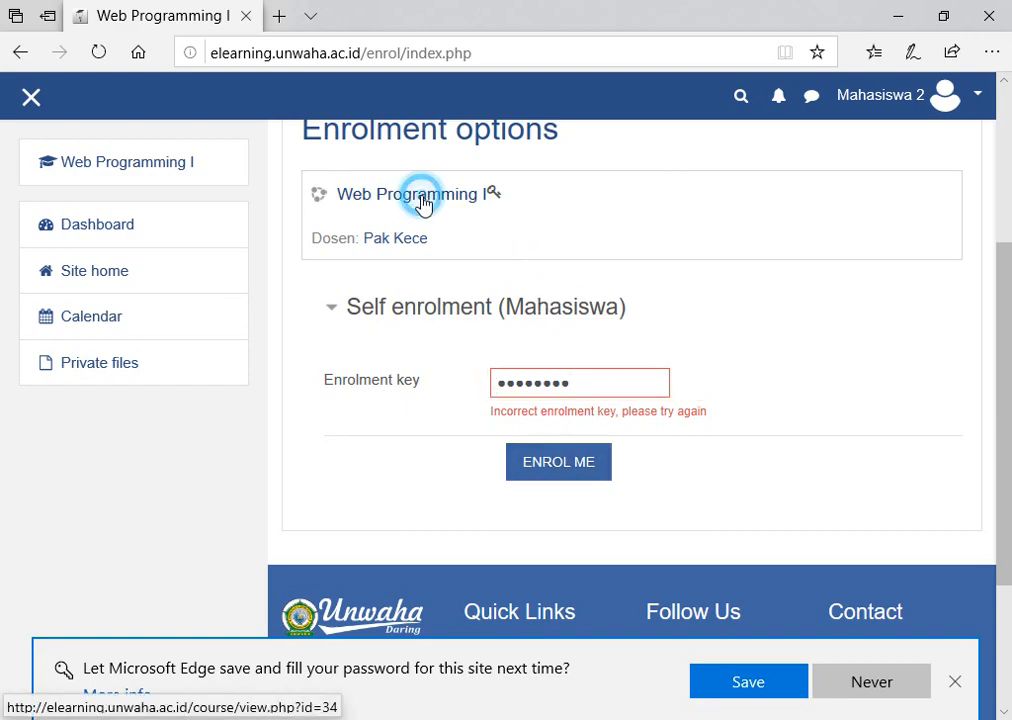
left_click(443, 437)
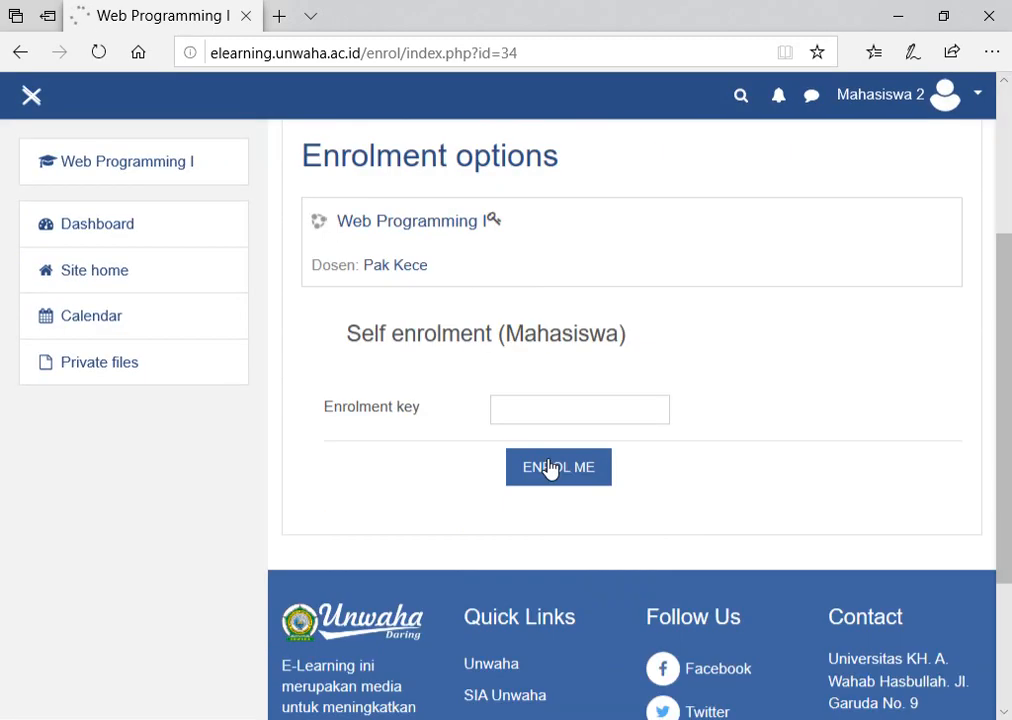
left_click(548, 380)
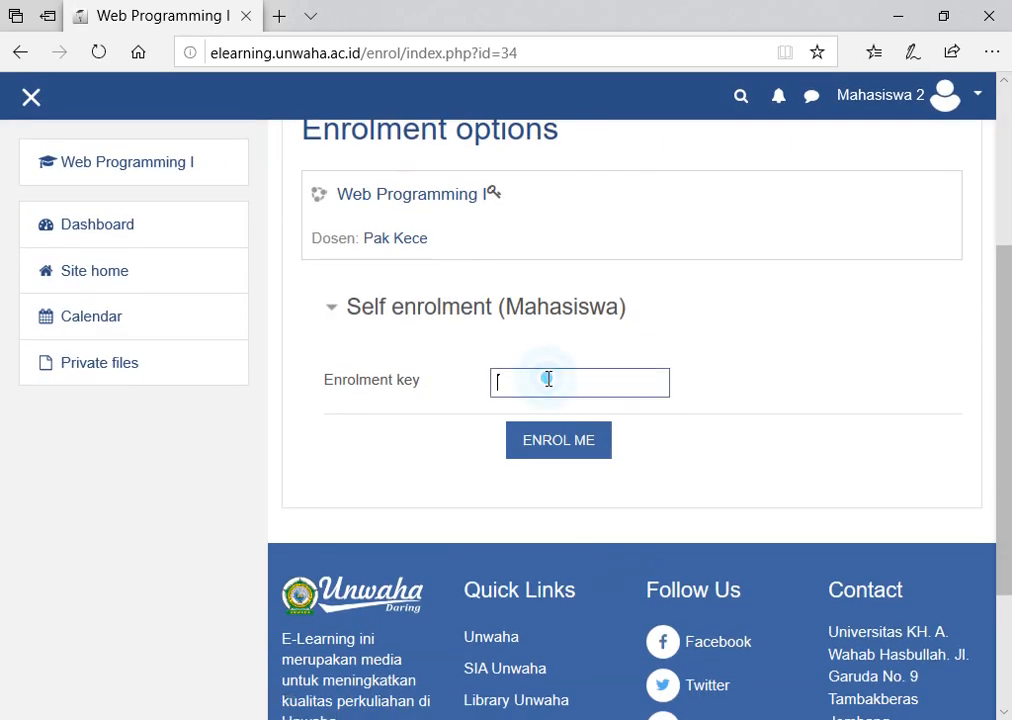
type("1")
left_click(648, 383)
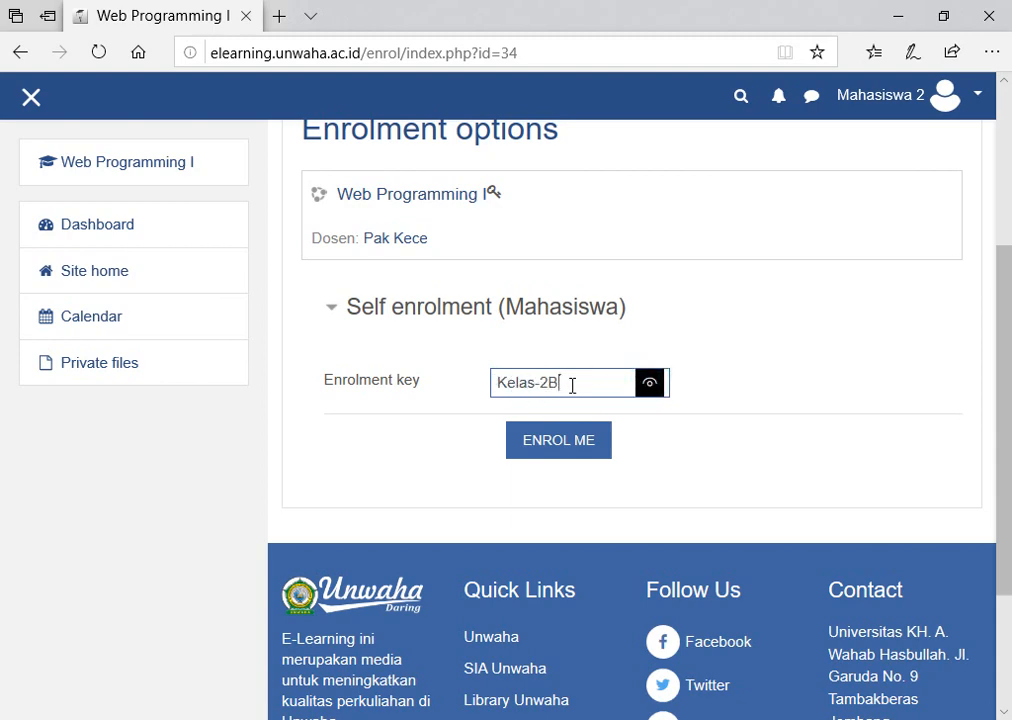
left_click(549, 448)
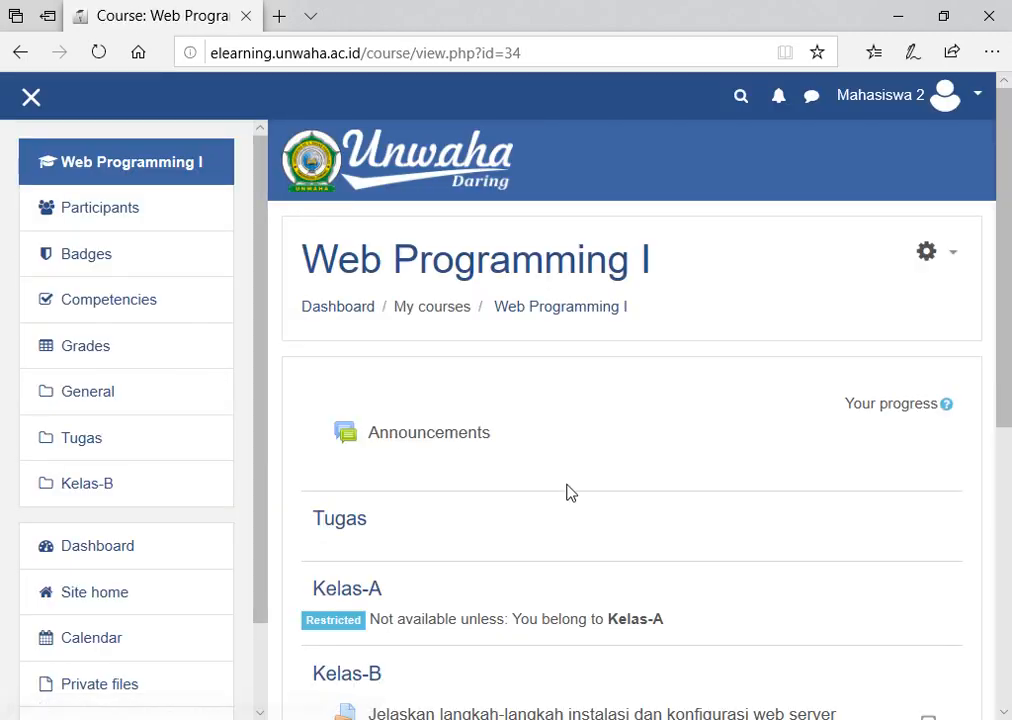
Dismiss the messaging tour, confirm Kelas-B's assignment is visible with Kelas-A restricted, then log out.
scroll(572, 488, "down", 3)
left_click(685, 484)
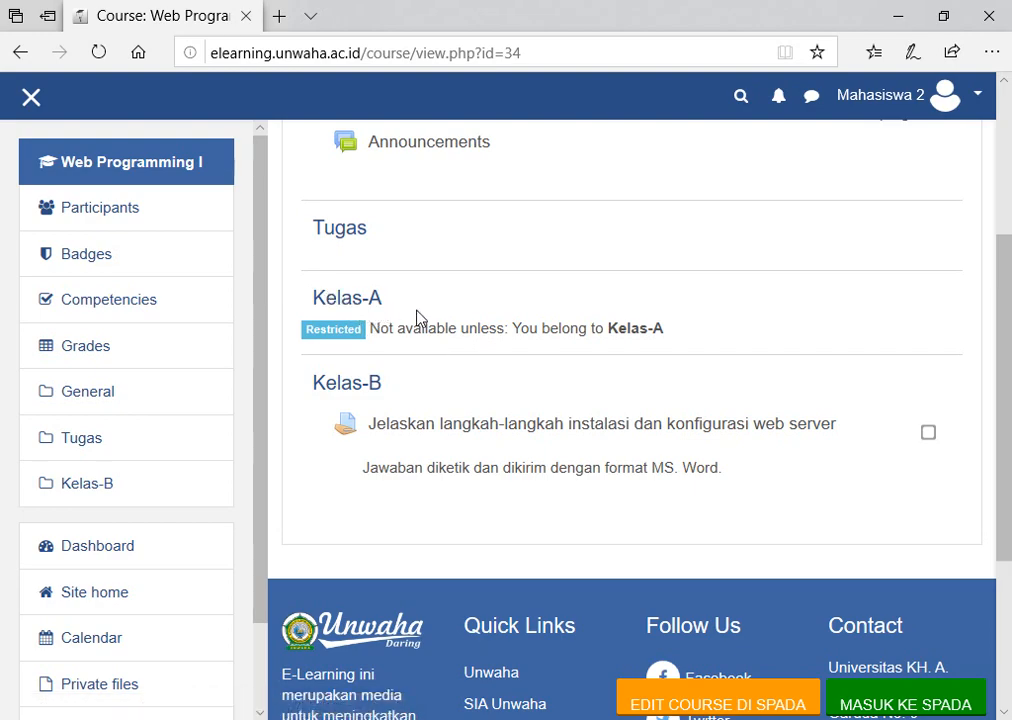
scroll(402, 355, "down", 1)
scroll(402, 357, "up", 1)
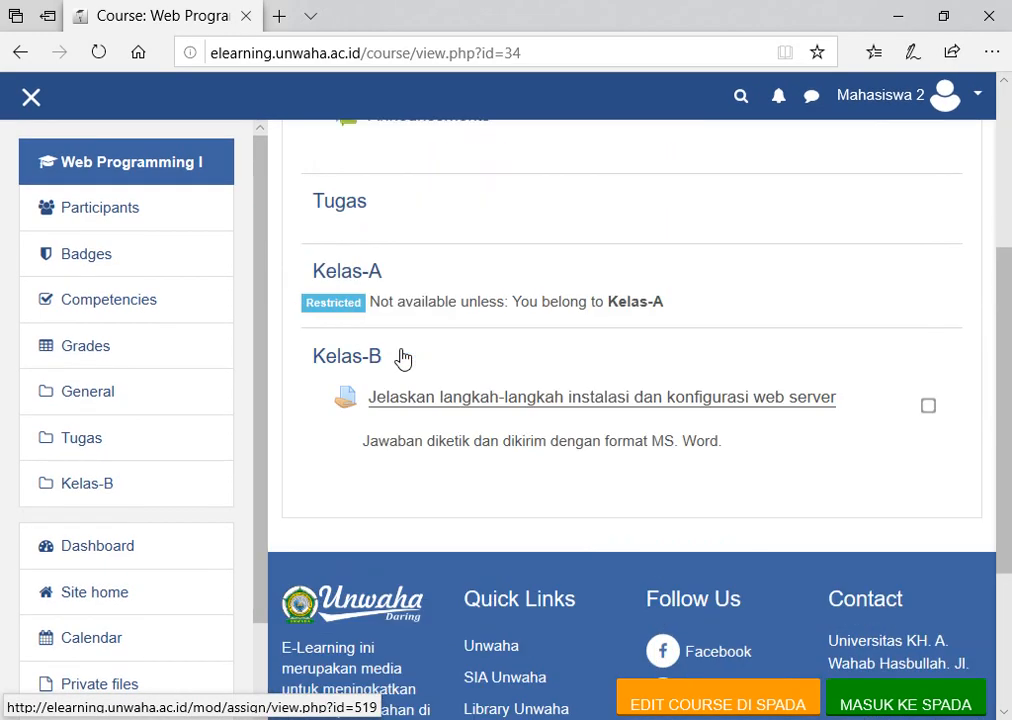
left_click(943, 96)
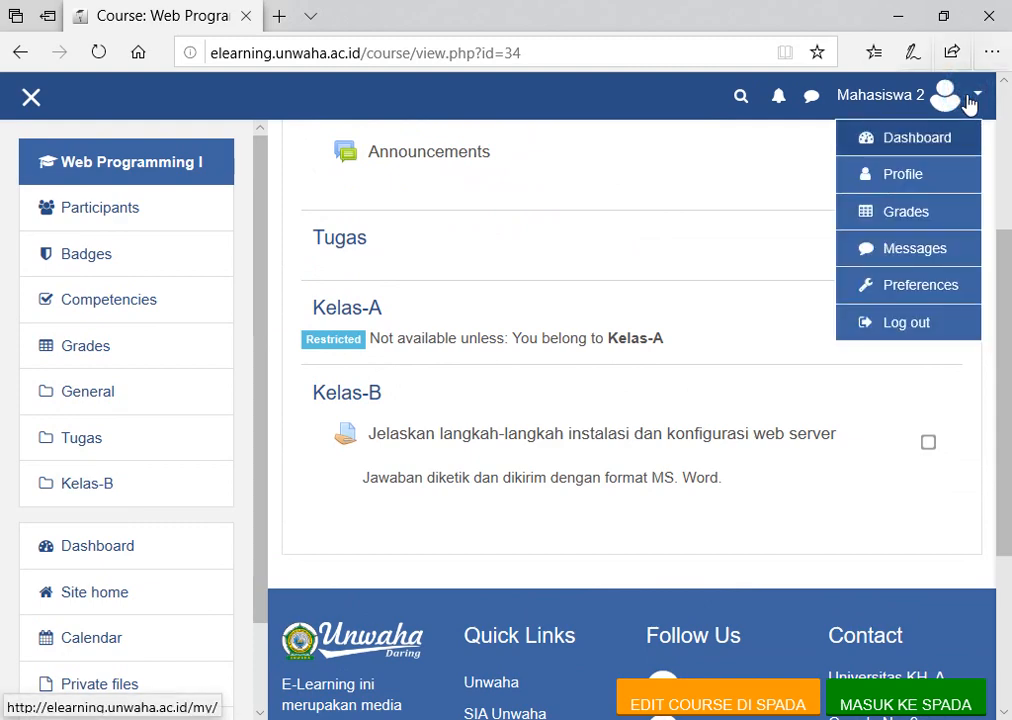
left_click(899, 333)
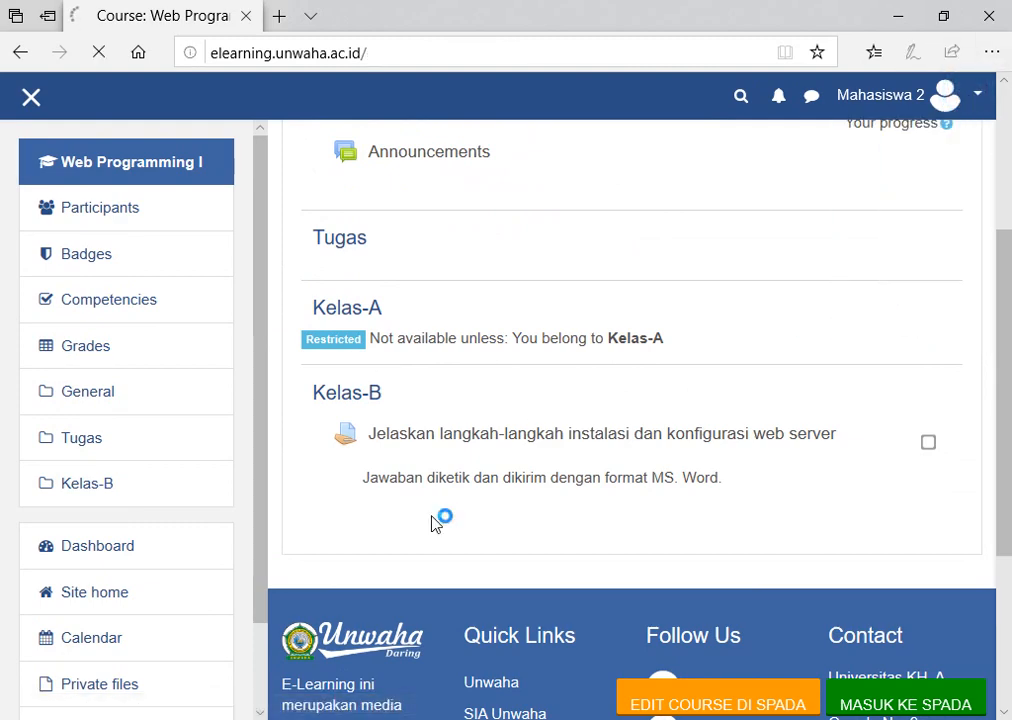
Sign in with the third student's username and password, fixing typing mistakes along the way.
scroll(418, 337, "down", 1)
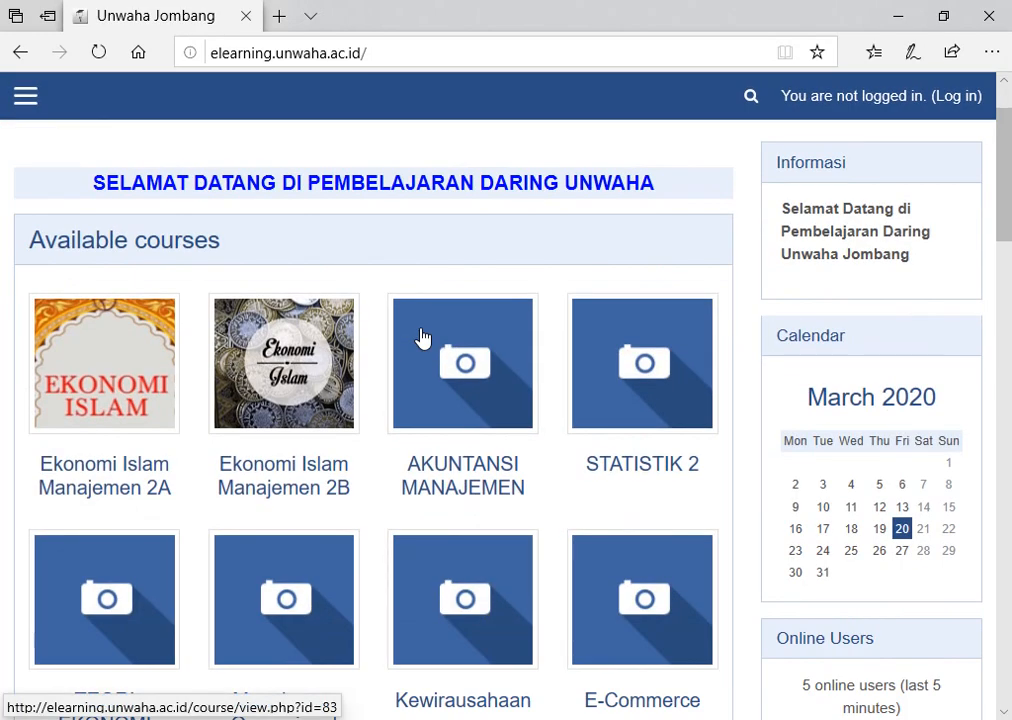
scroll(420, 339, "up", 1)
left_click(962, 97)
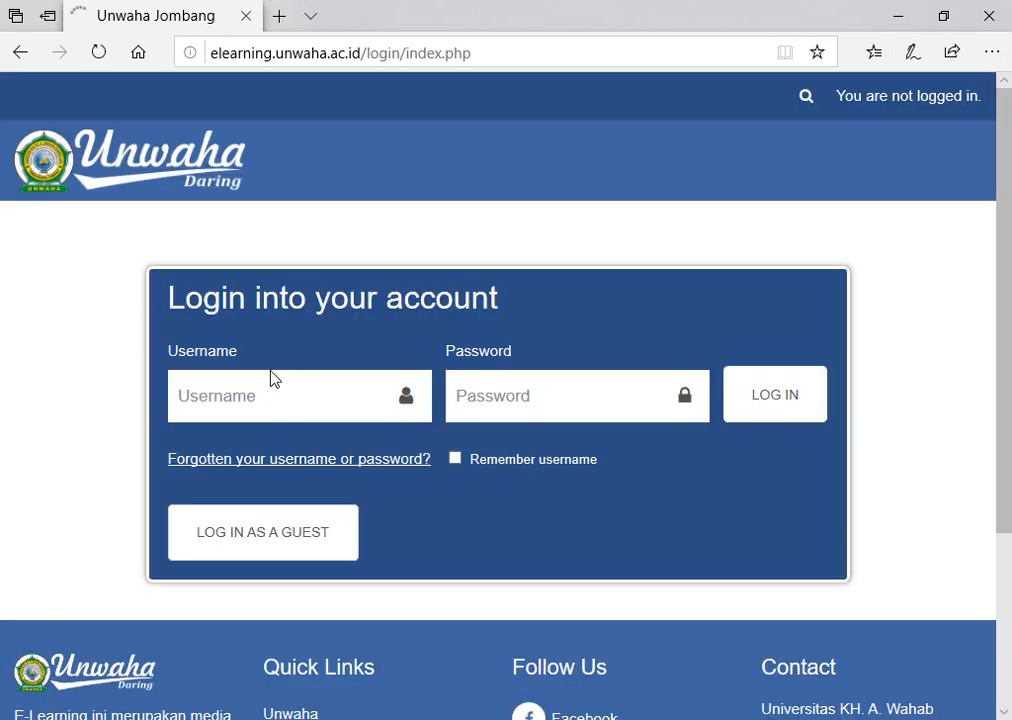
left_click(269, 393)
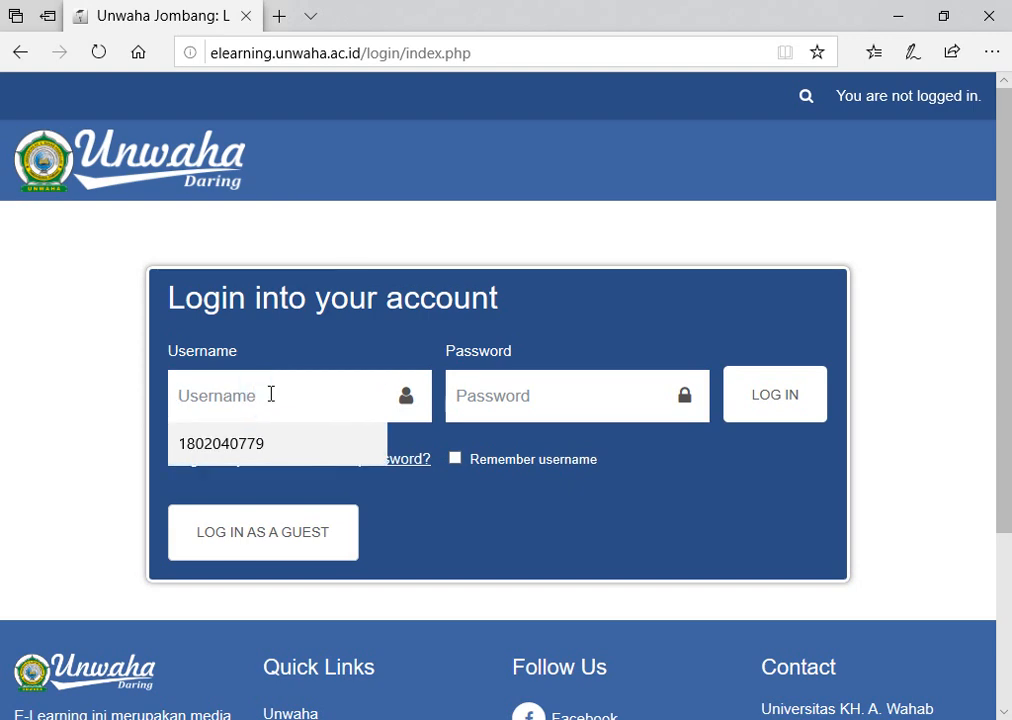
type("K")
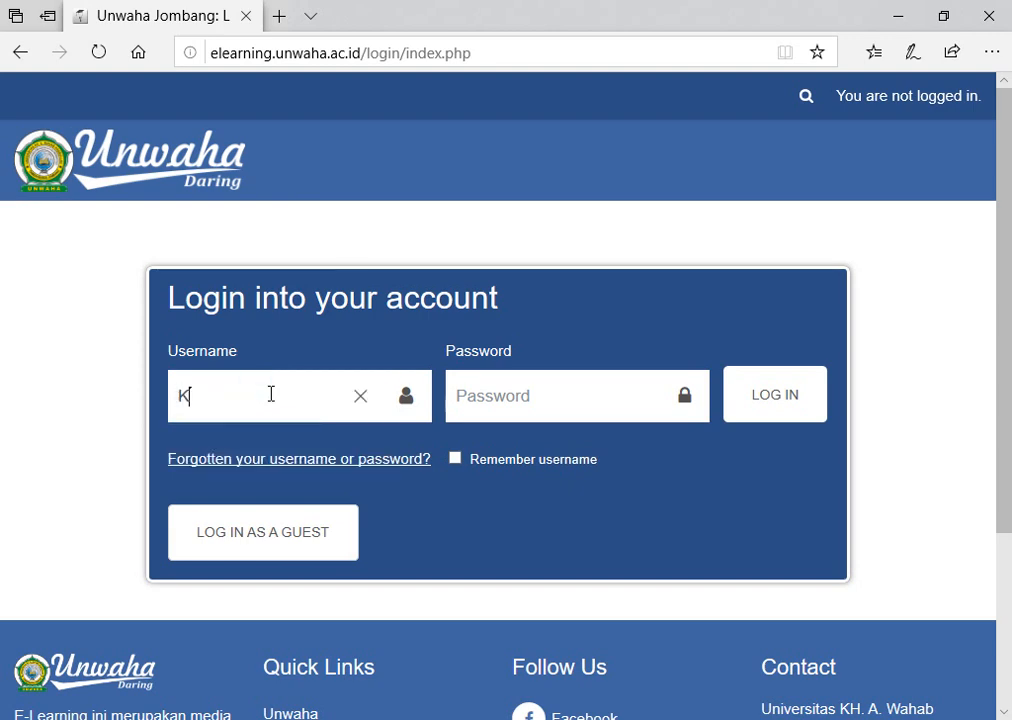
key("BackSpace")
type("20203")
left_click(508, 388)
type("•")
key("BackSpace")
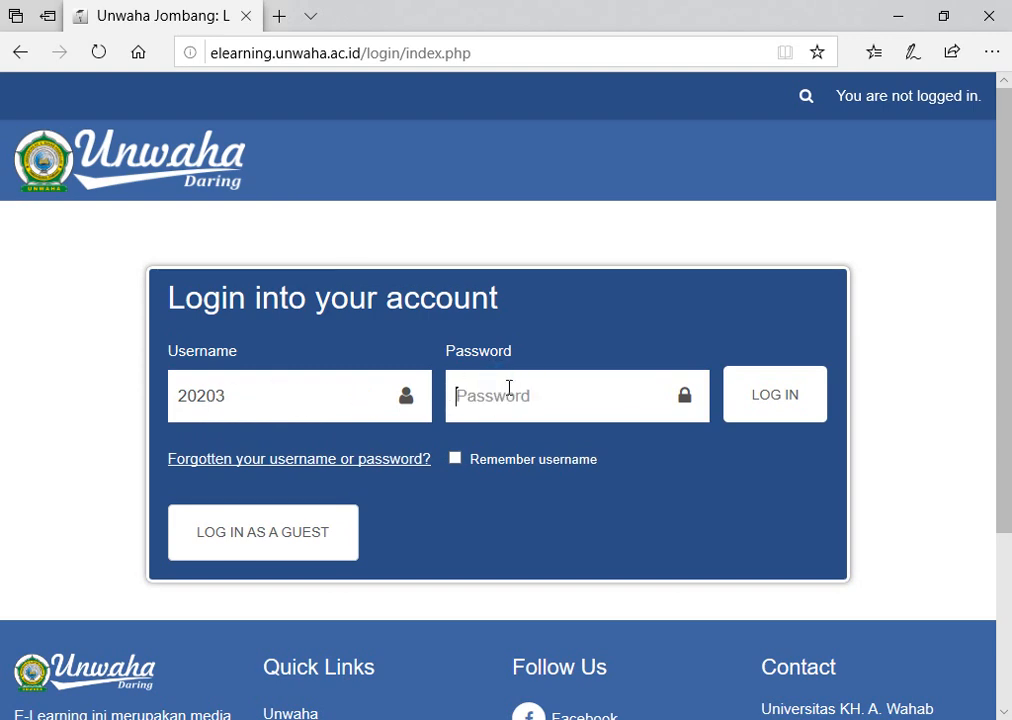
type("••")
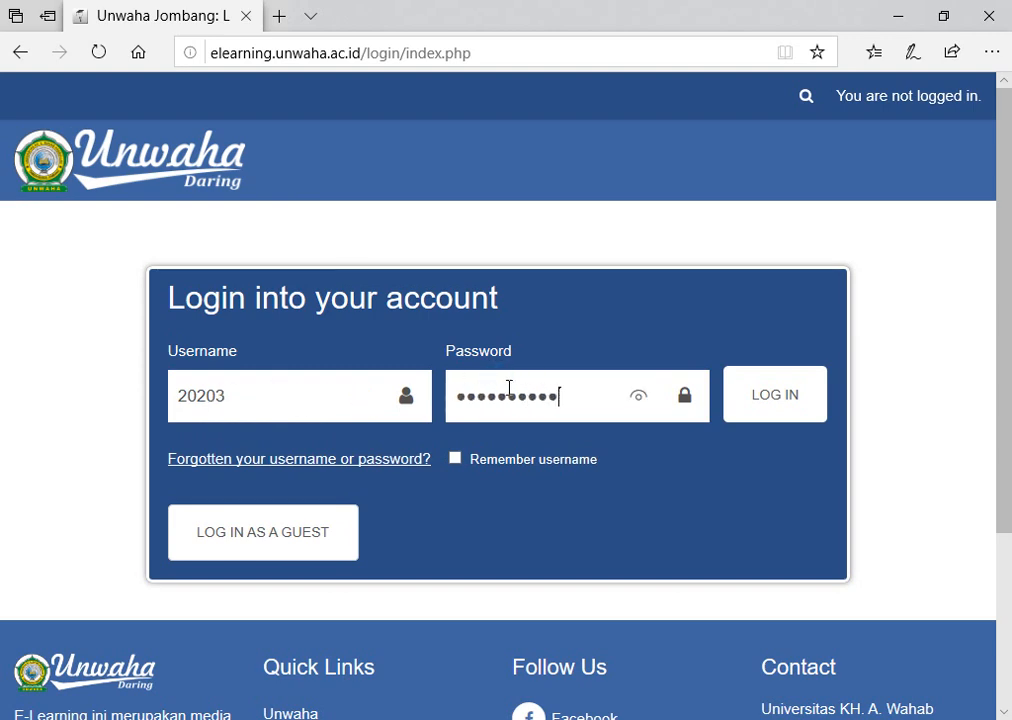
left_click(784, 403)
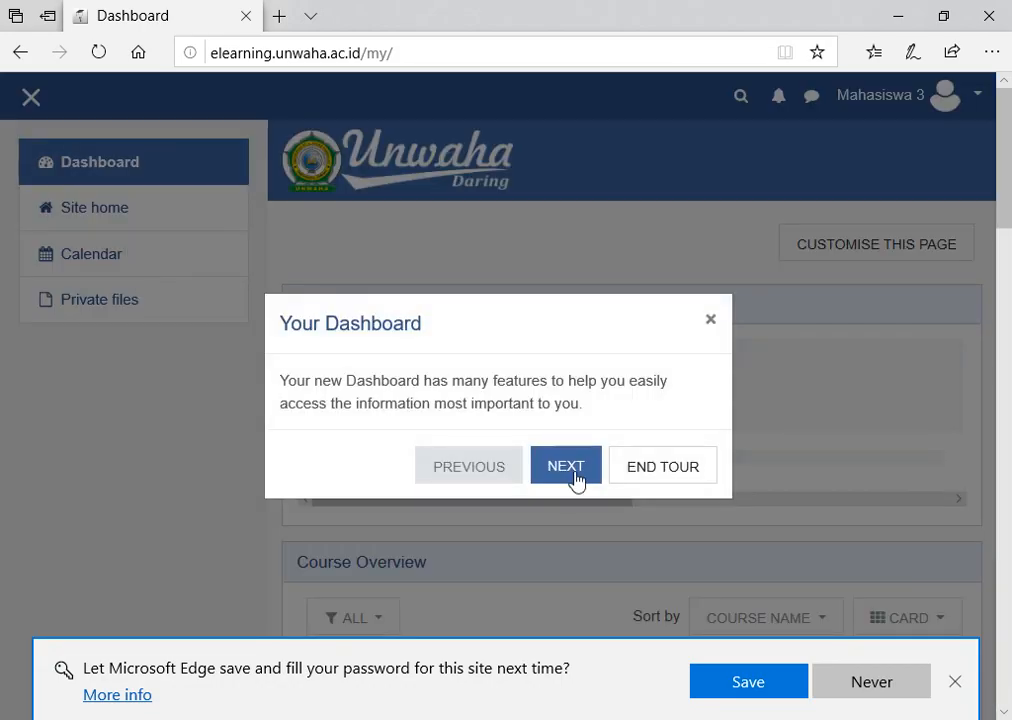
Dismiss the welcome tour, then find Web Programming I through the Site home course search and open it.
left_click(617, 458)
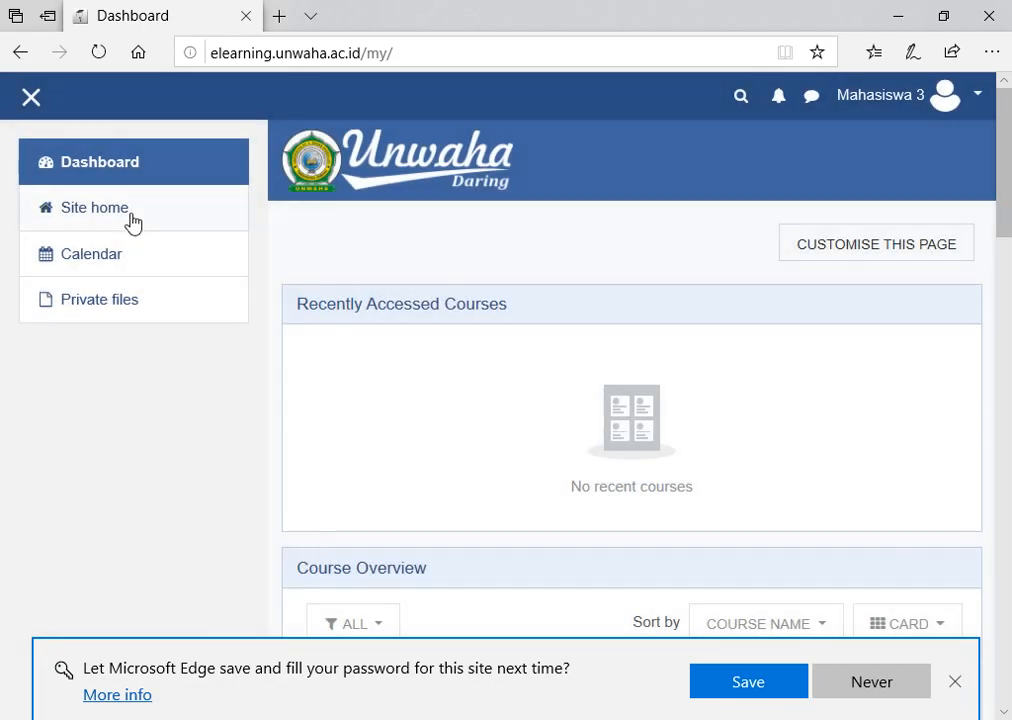
left_click(134, 220)
scroll(420, 400, "down", 15)
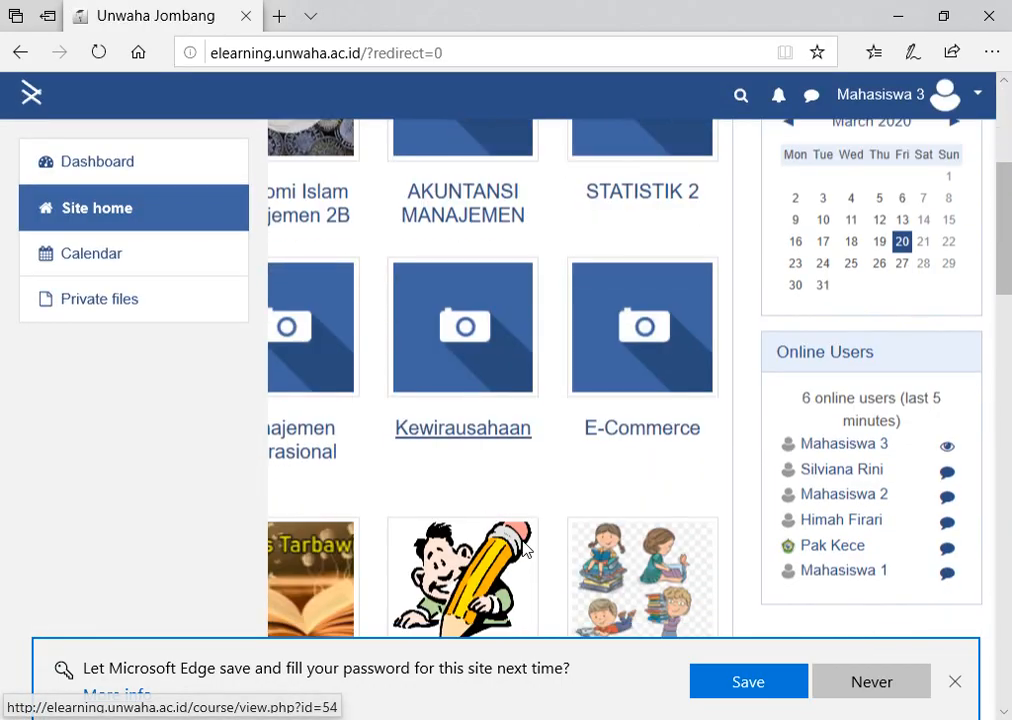
scroll(470, 570, "down", 8)
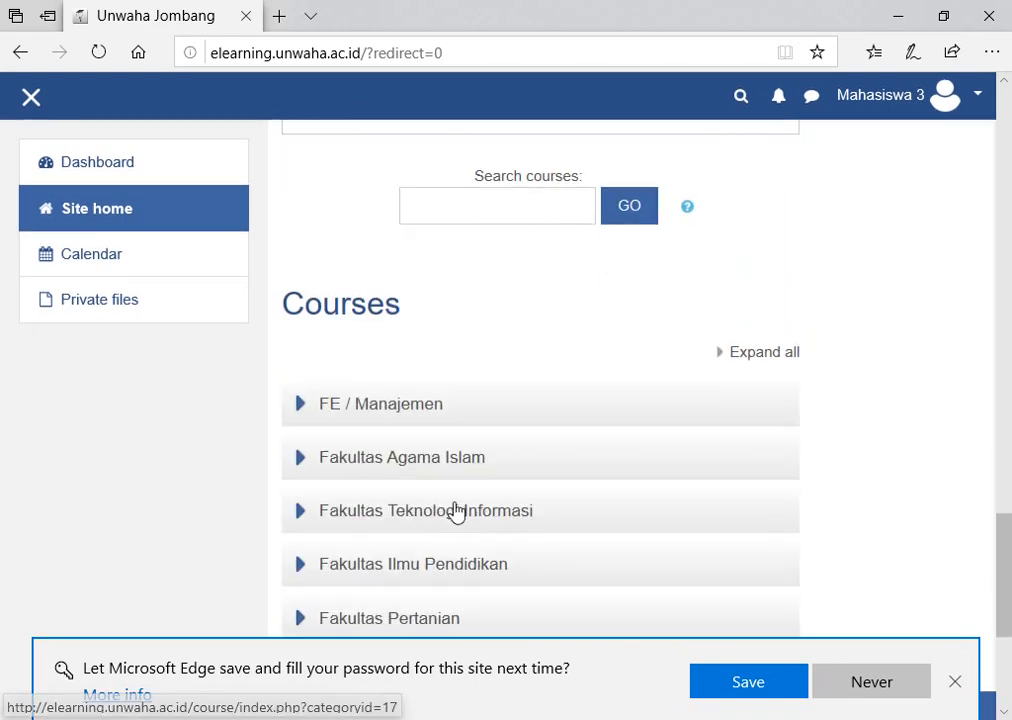
scroll(450, 520, "up", 3)
left_click(487, 446)
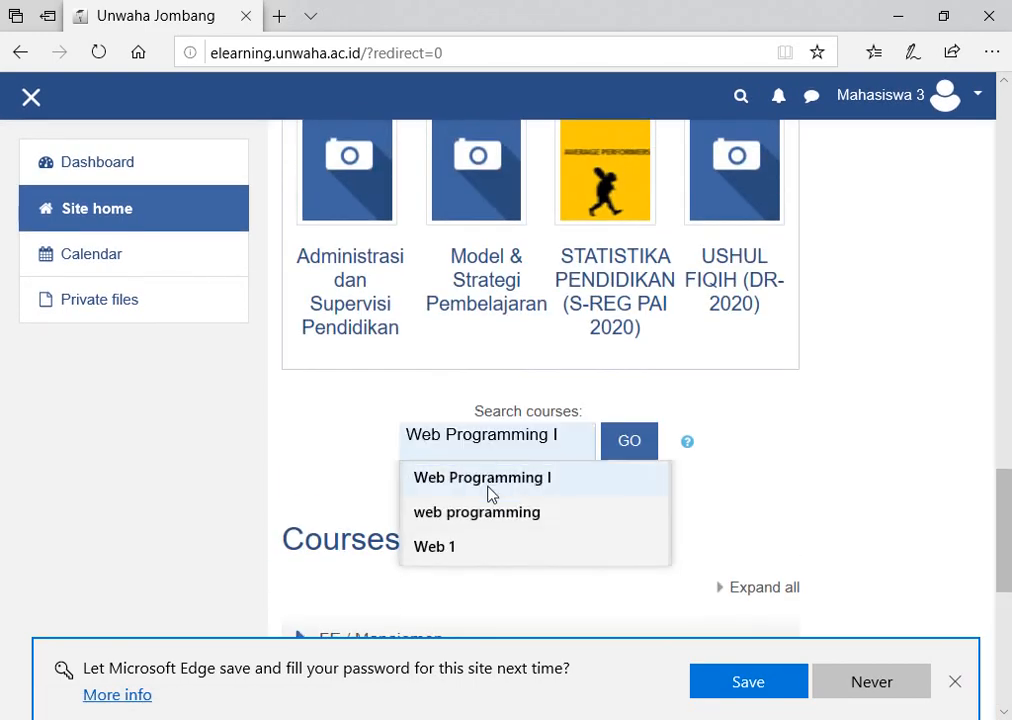
left_click(488, 478)
left_click(629, 443)
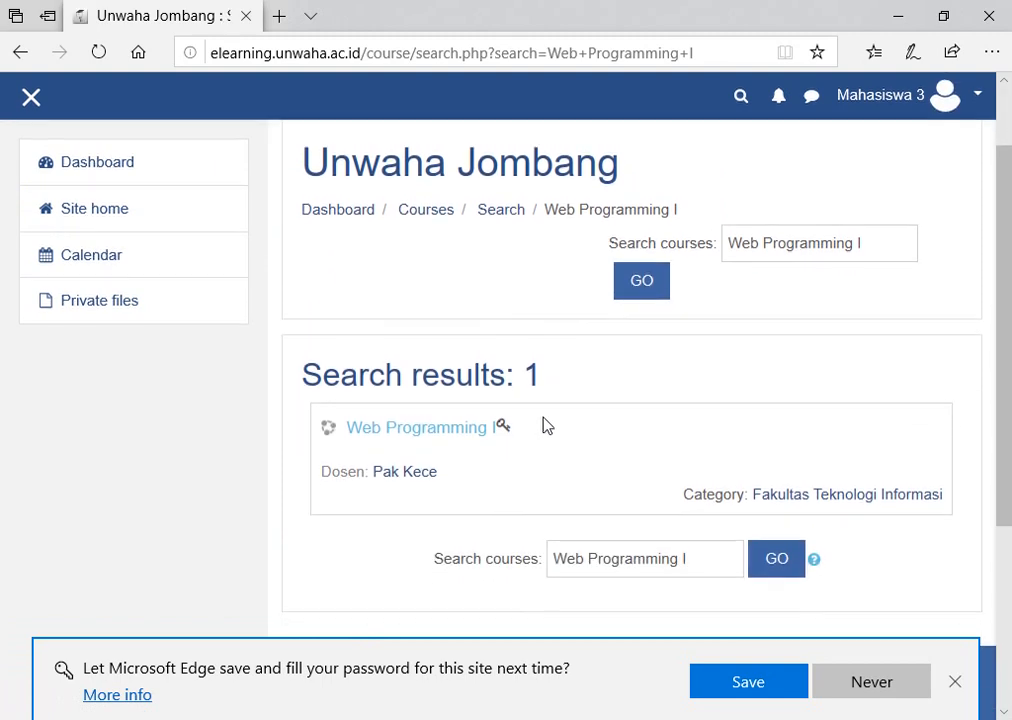
left_click(450, 427)
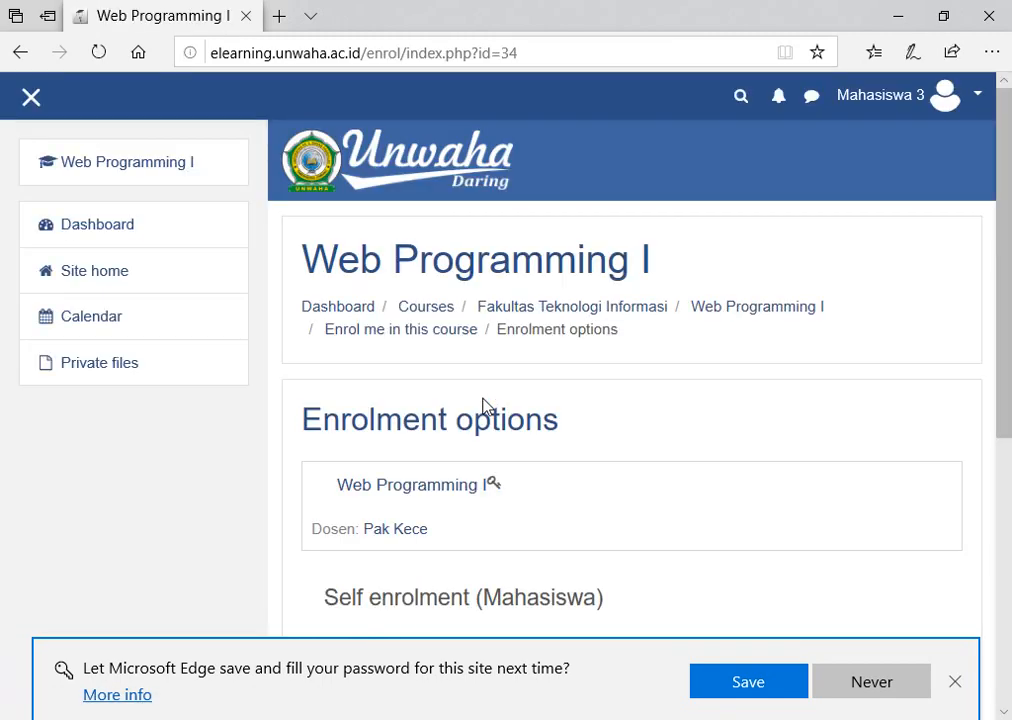
Type the enrolment key, verify it, and enrol in the course.
scroll(478, 400, "down", 4)
left_click(508, 279)
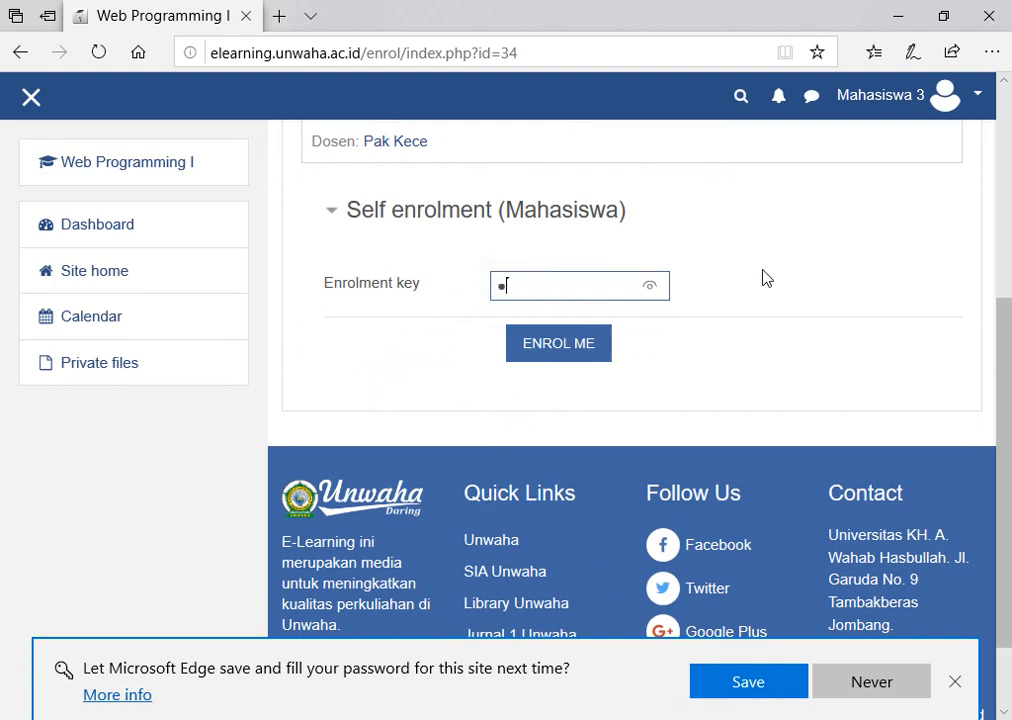
left_click(650, 288)
scroll(583, 300, "up", 2)
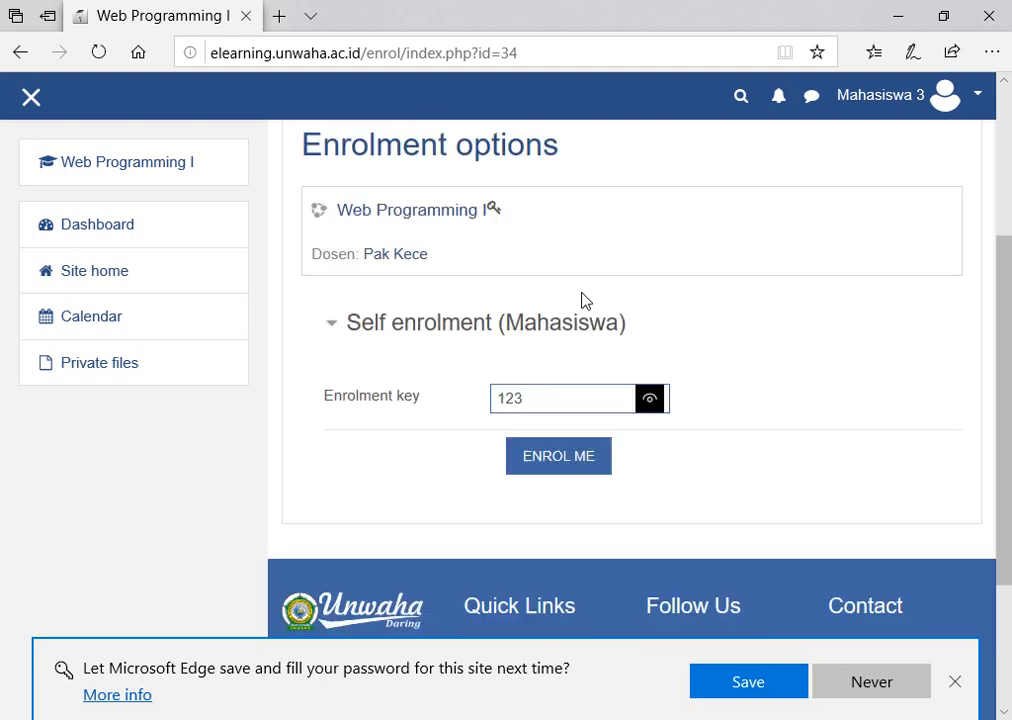
scroll(583, 300, "down", 2)
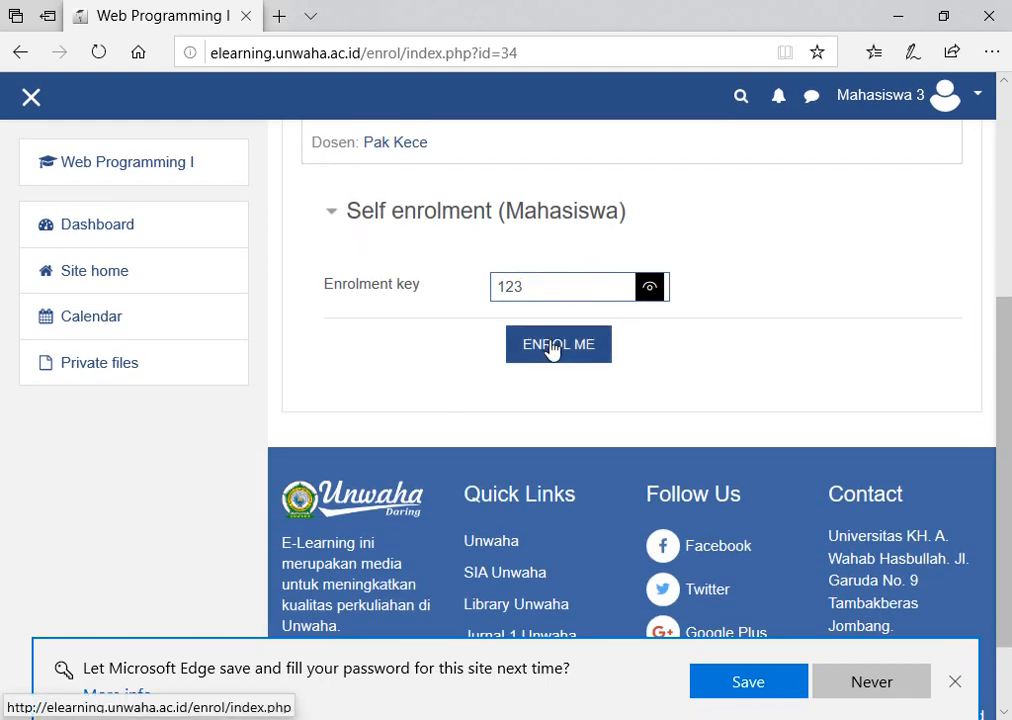
left_click(553, 346)
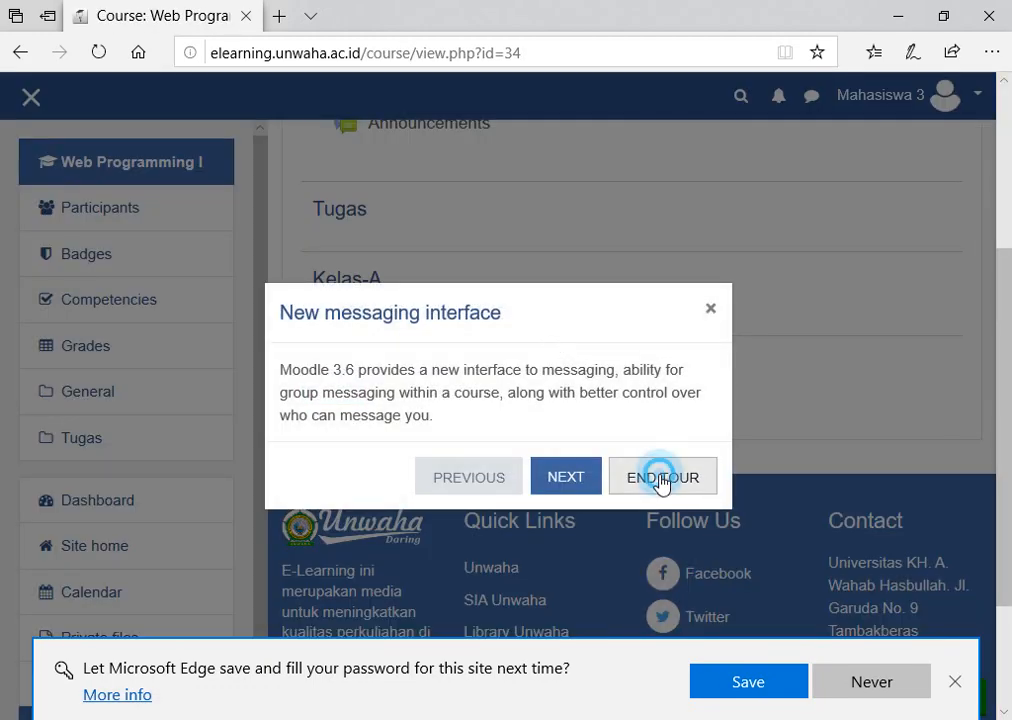
Dismiss the messaging tour and check the course page, where Kelas-A and Kelas-B stay restricted.
left_click(660, 478)
scroll(600, 338, "up", 1)
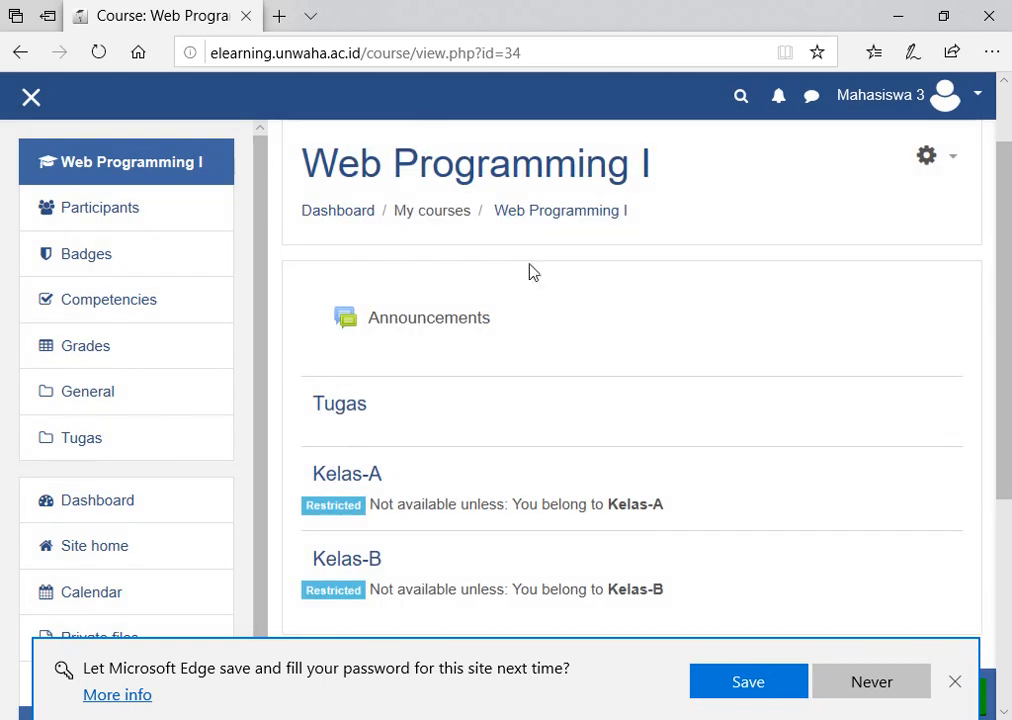
left_click_drag(312, 163, 653, 163)
left_click(610, 362)
scroll(588, 387, "down", 1)
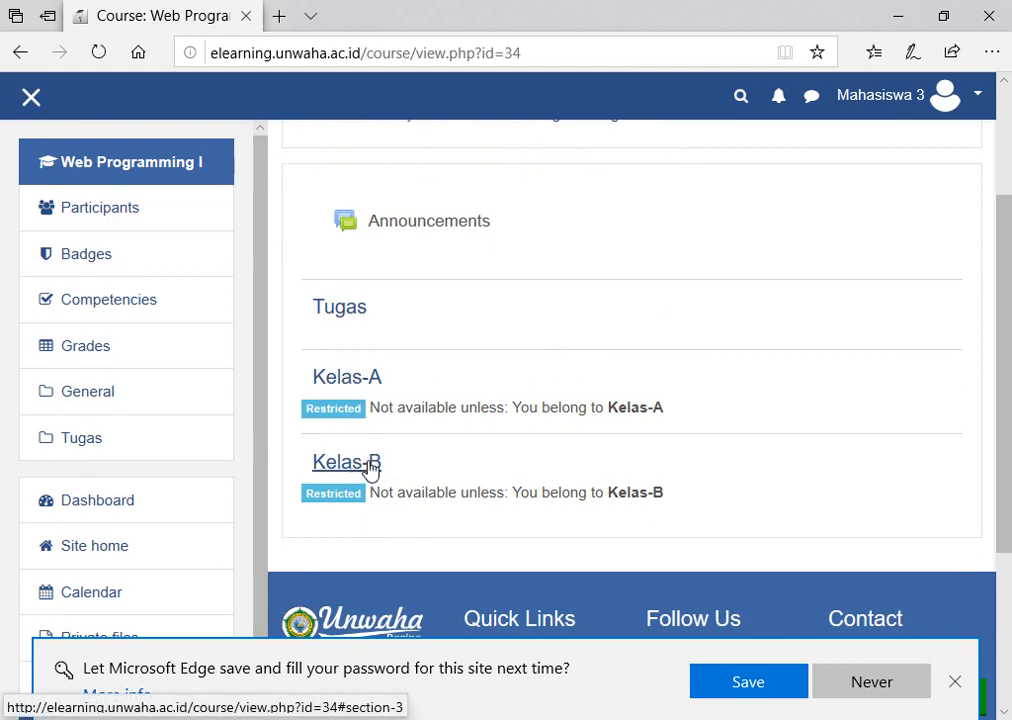
scroll(431, 361, "up", 2)
scroll(440, 359, "down", 2)
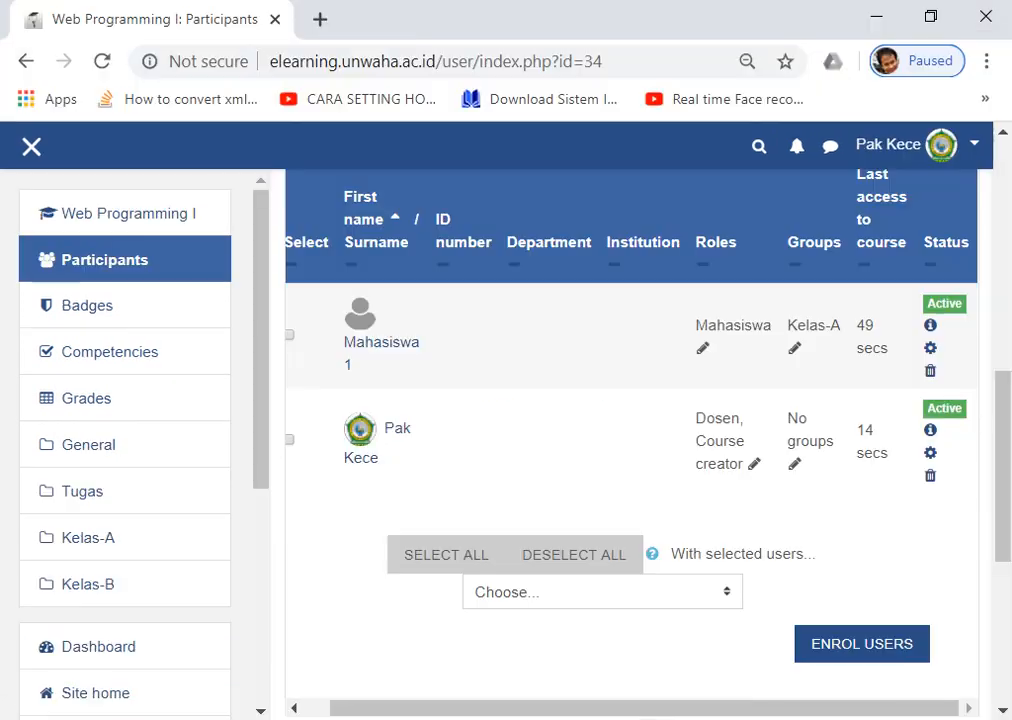
Refresh Participants and review the Groups column: one student in Kelas-A, one in Kelas-B, one with no group.
left_click(104, 61)
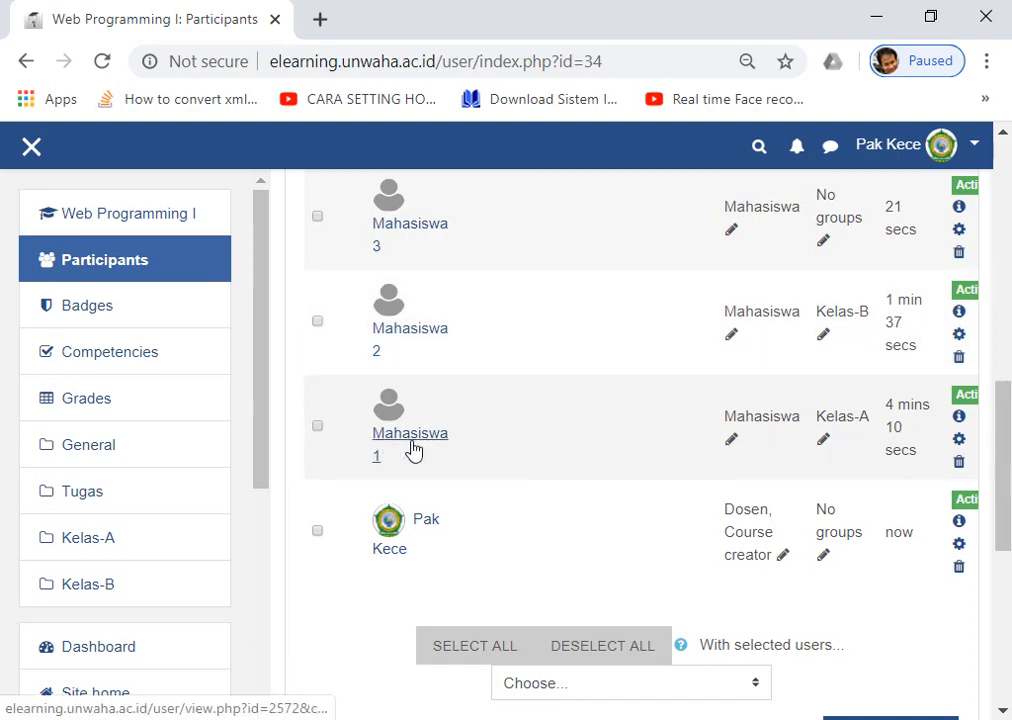
scroll(405, 420, "down", 2)
left_click_drag(578, 682, 657, 693)
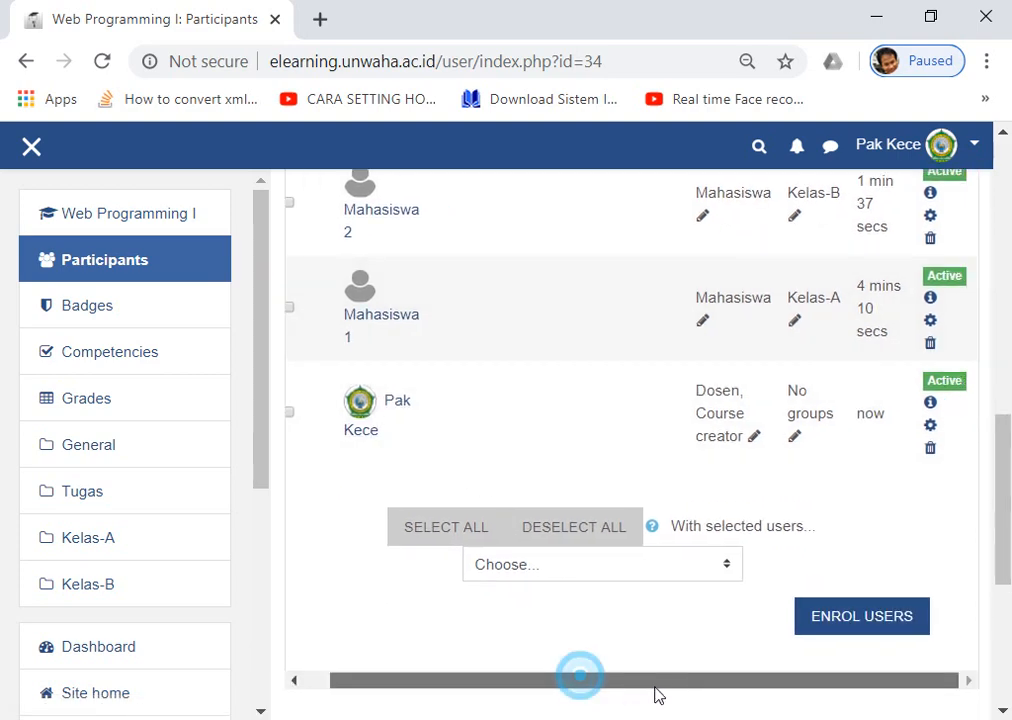
scroll(849, 328, "up", 3)
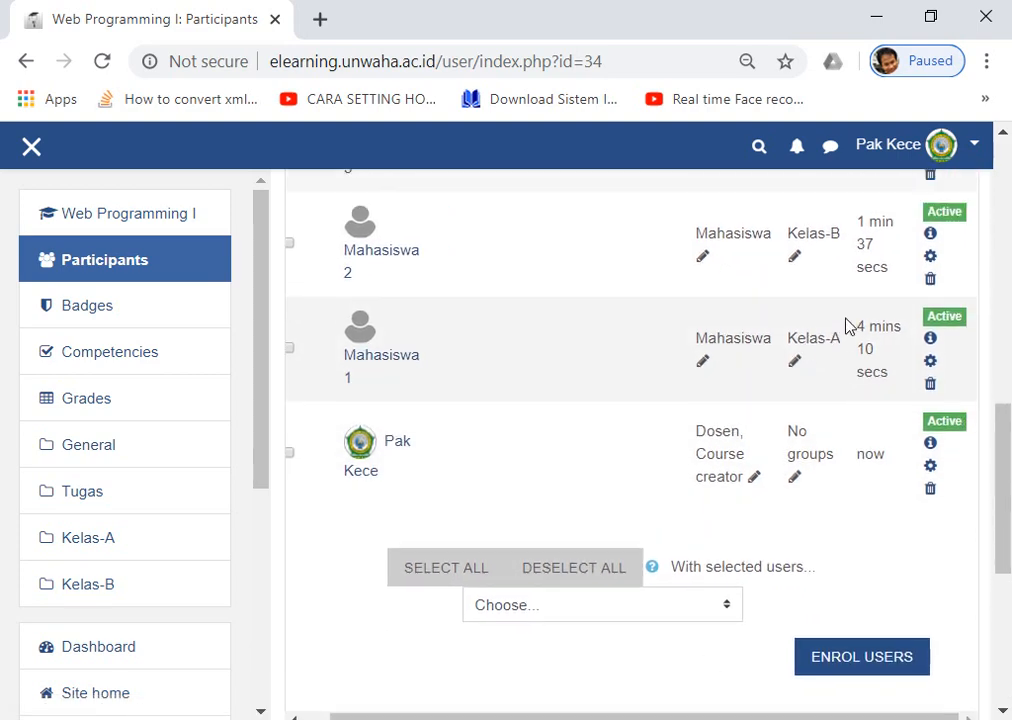
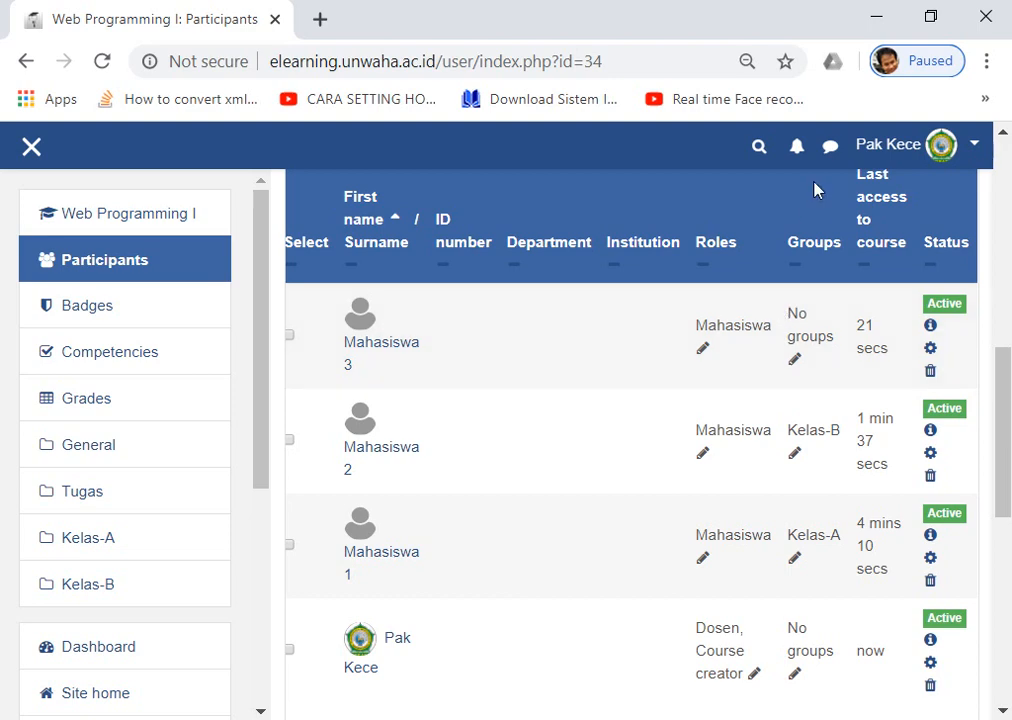
Put Mahasiswa 3 in the Kelas-B group from the participants list Groups cell.
left_click(795, 362)
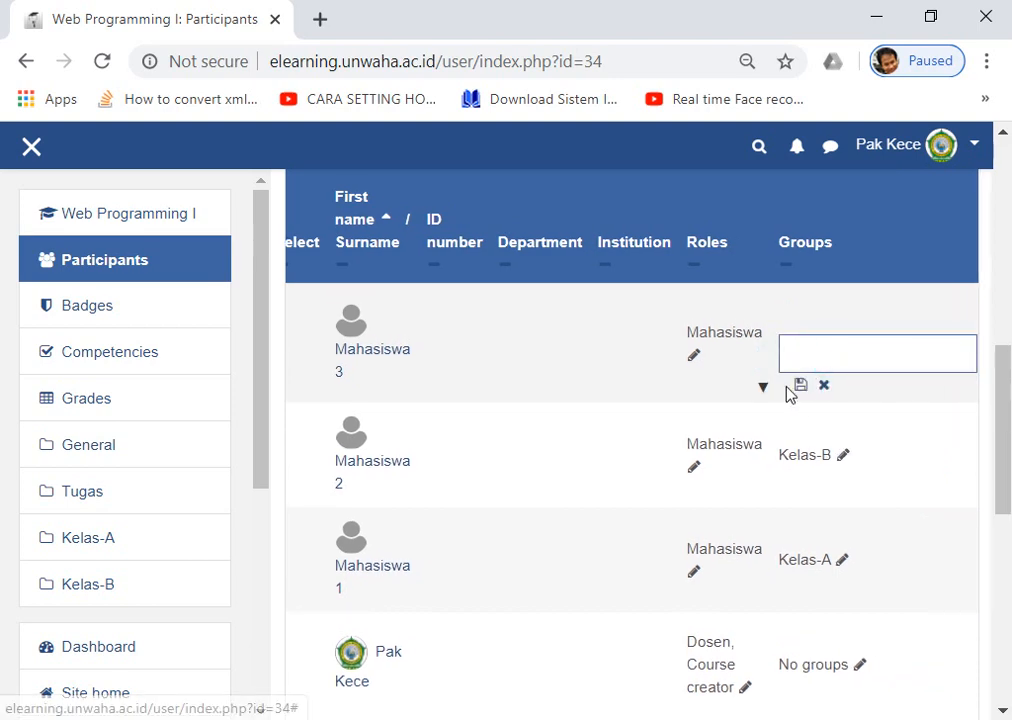
type("K")
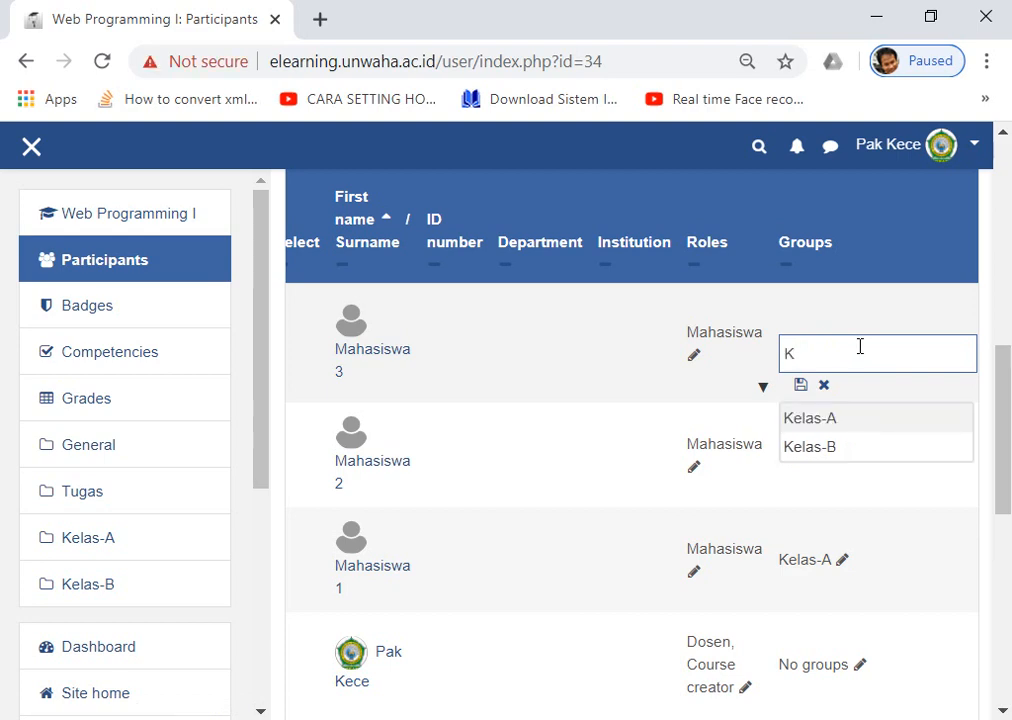
left_click(813, 449)
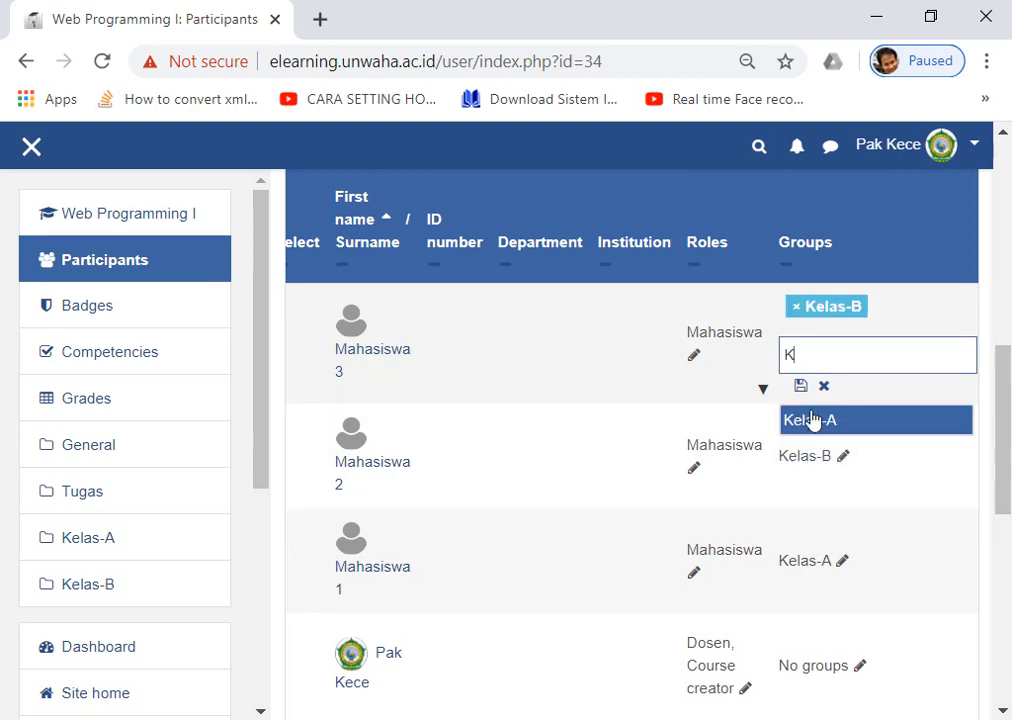
left_click(801, 390)
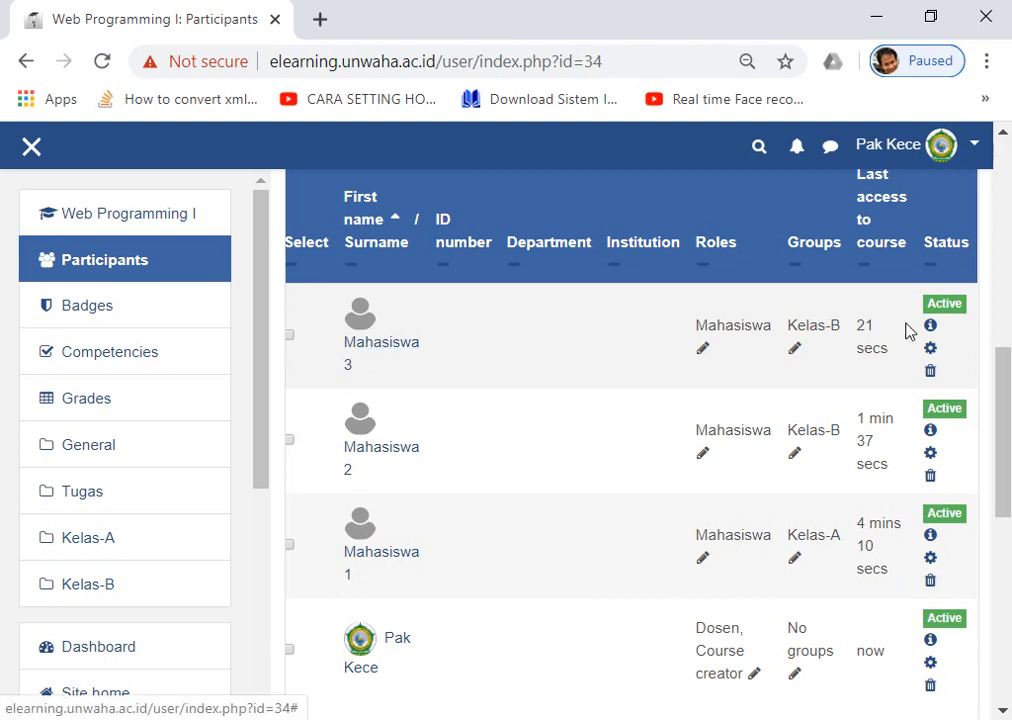
Search for another student and enrol them in Web Programming I with the Mahasiswa role.
scroll(815, 345, "up", 2)
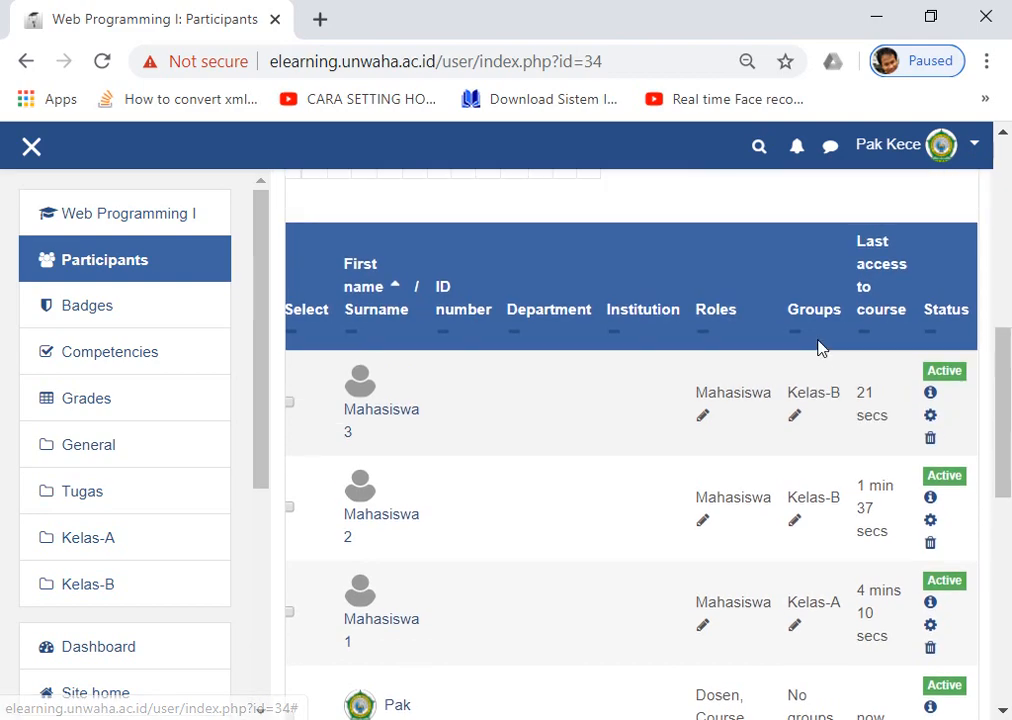
scroll(815, 345, "down", 5)
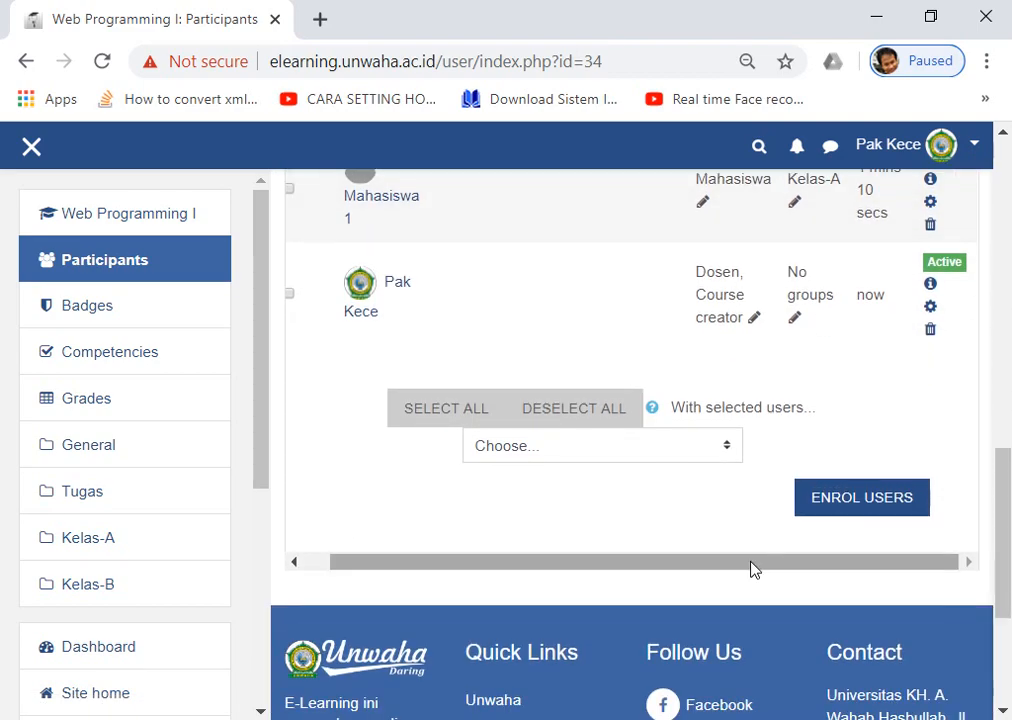
scroll(635, 407, "up", 3)
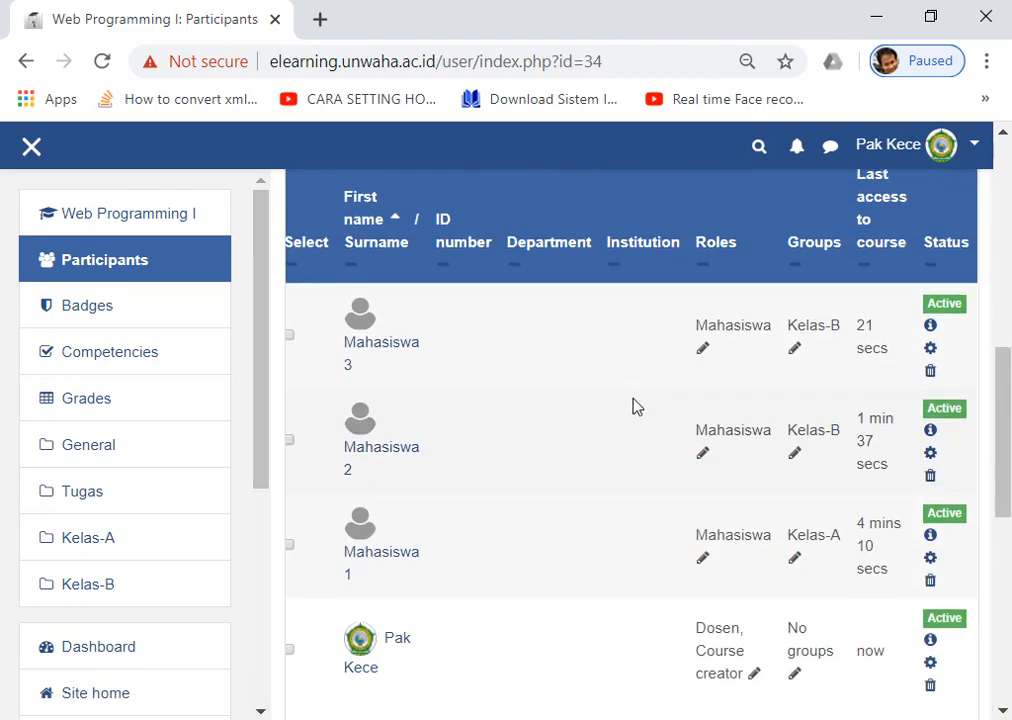
scroll(635, 407, "down", 3)
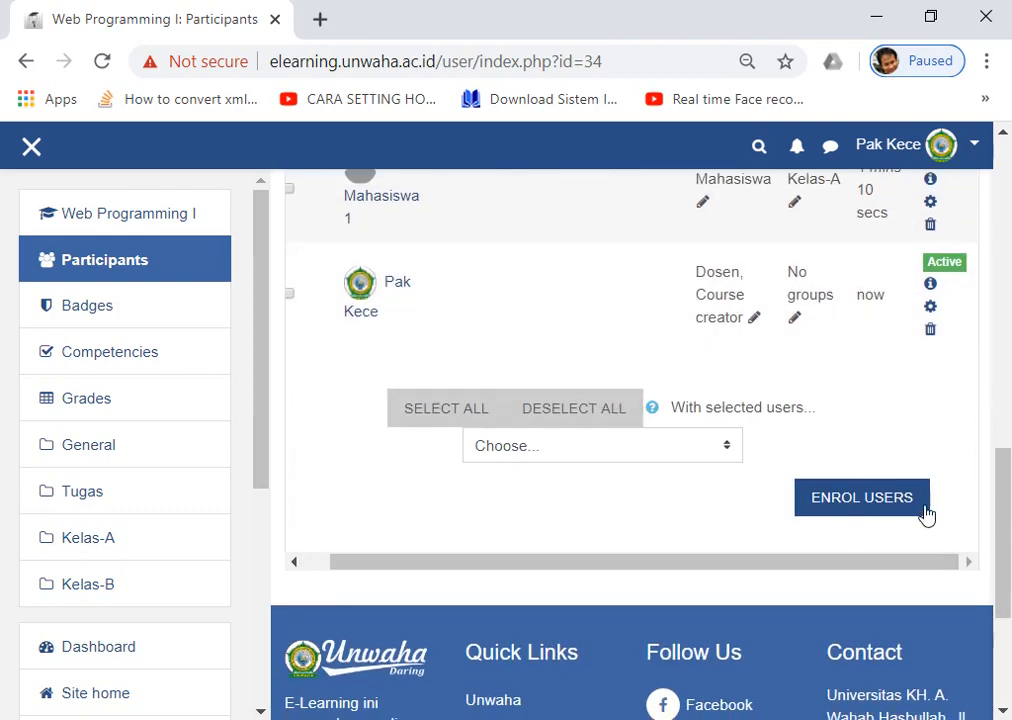
scroll(864, 402, "down", 1)
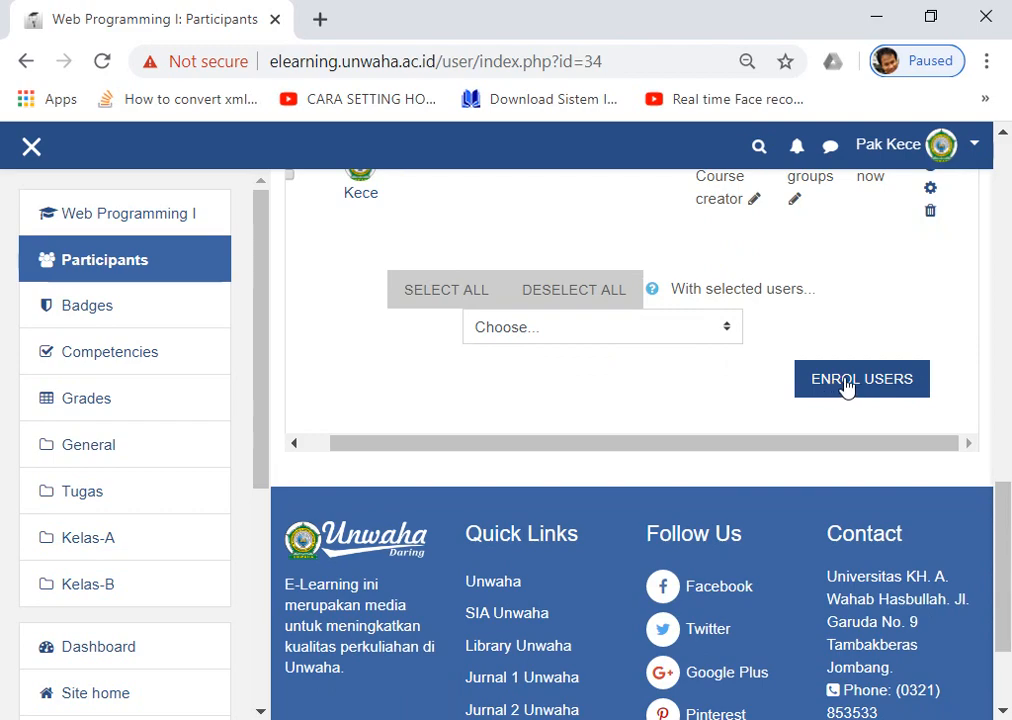
left_click(845, 382)
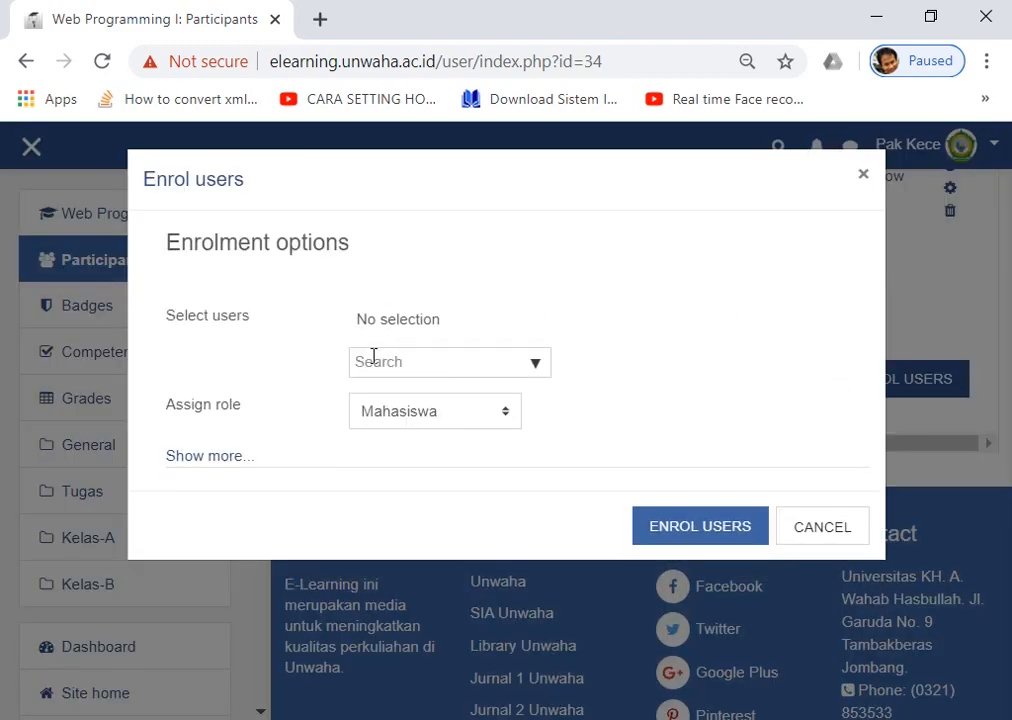
left_click(373, 357)
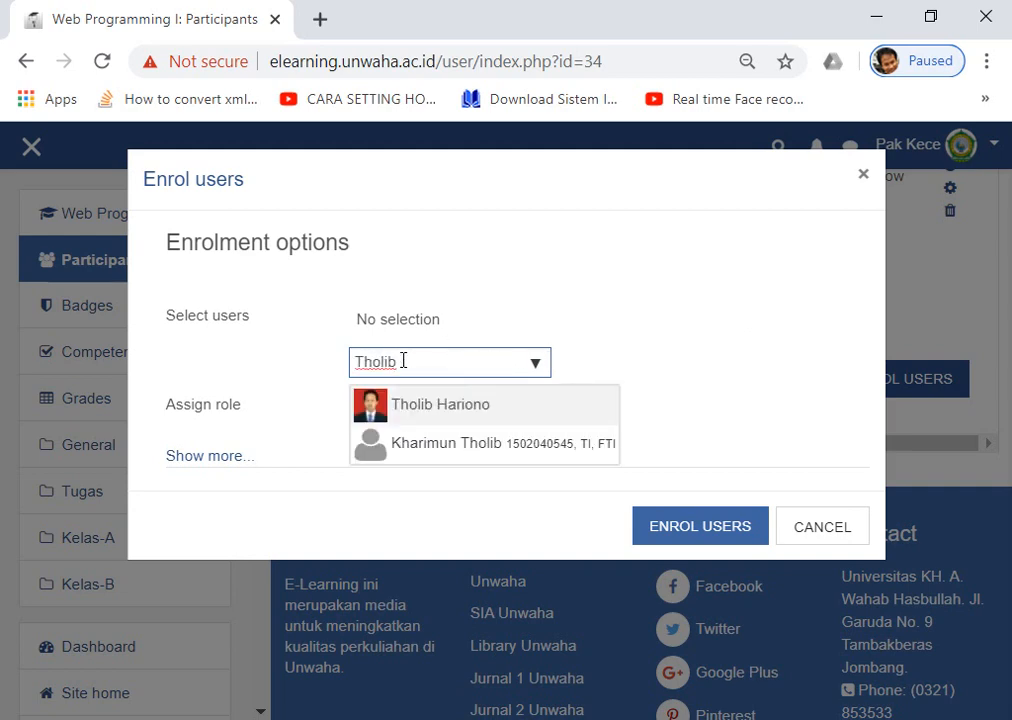
left_click(413, 408)
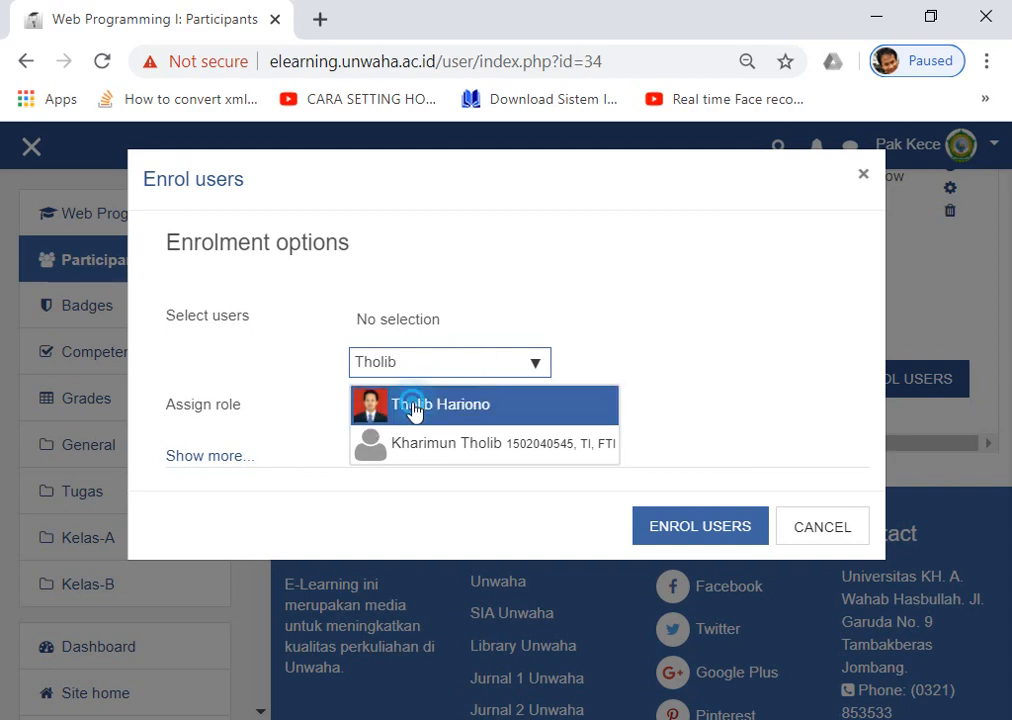
left_click(632, 338)
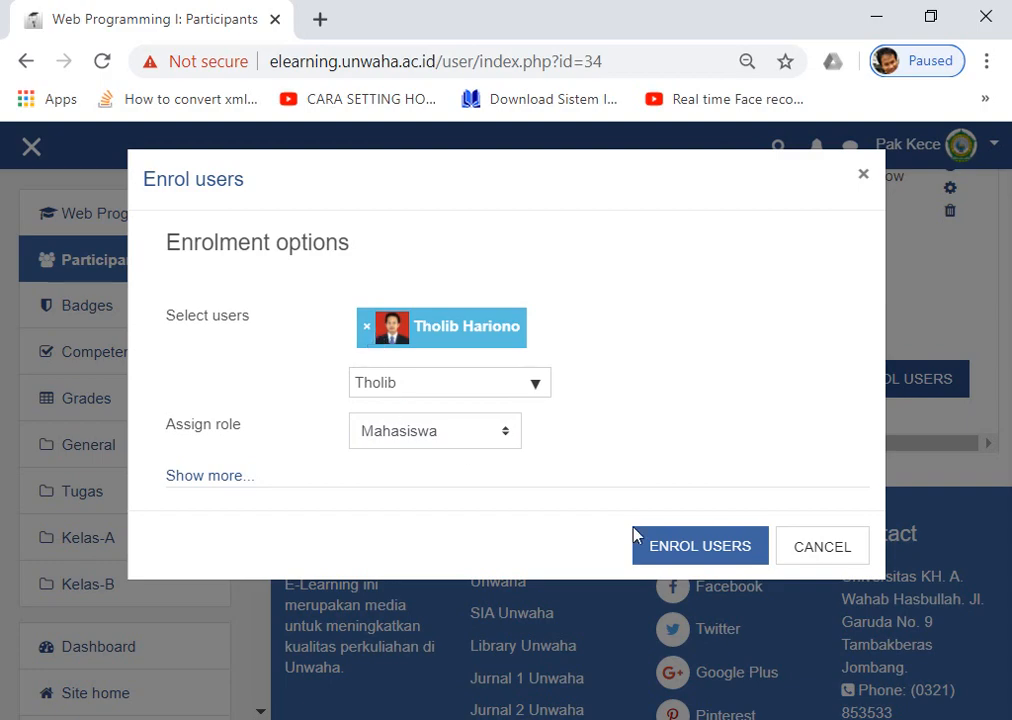
left_click(702, 552)
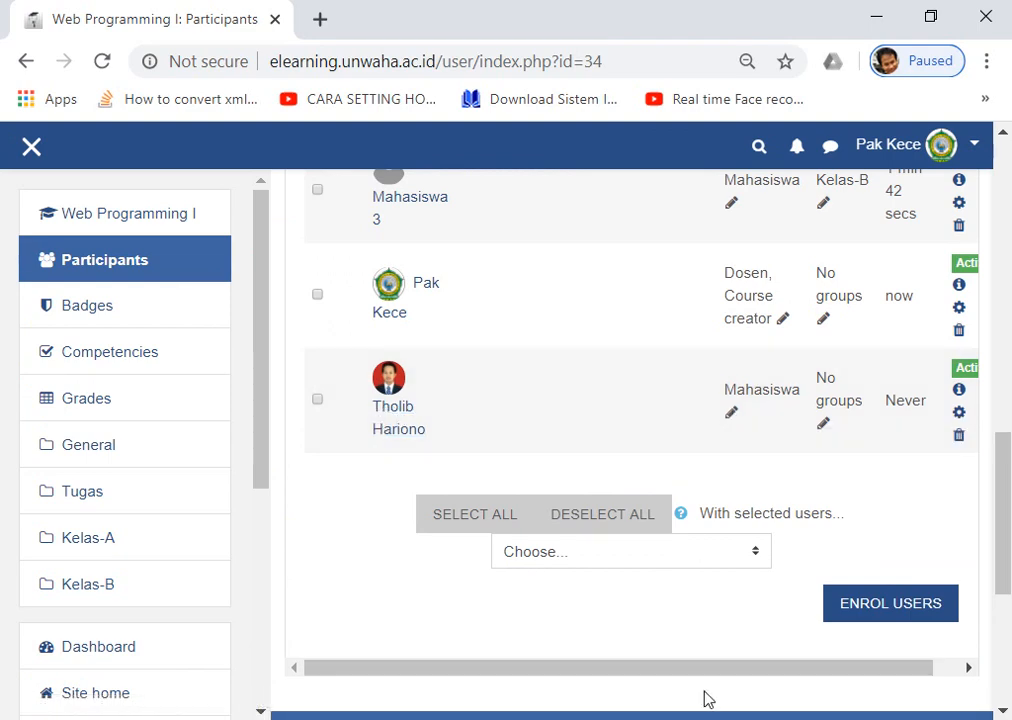
Put the newly enrolled student in the Kelas-A group.
scroll(705, 678, "right", 1)
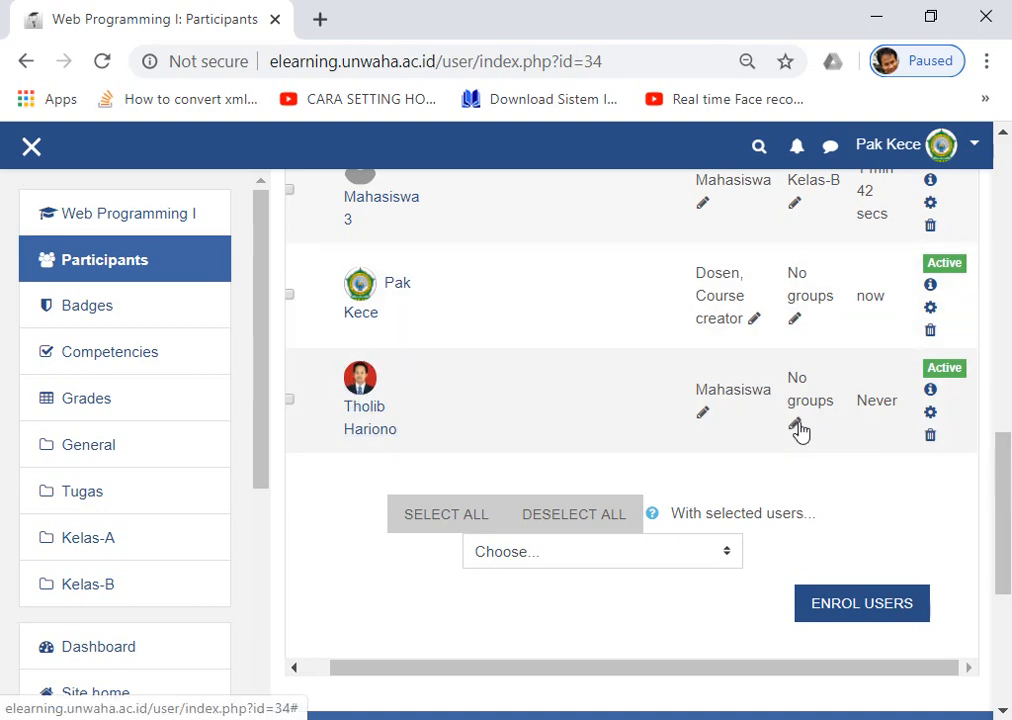
left_click(795, 423)
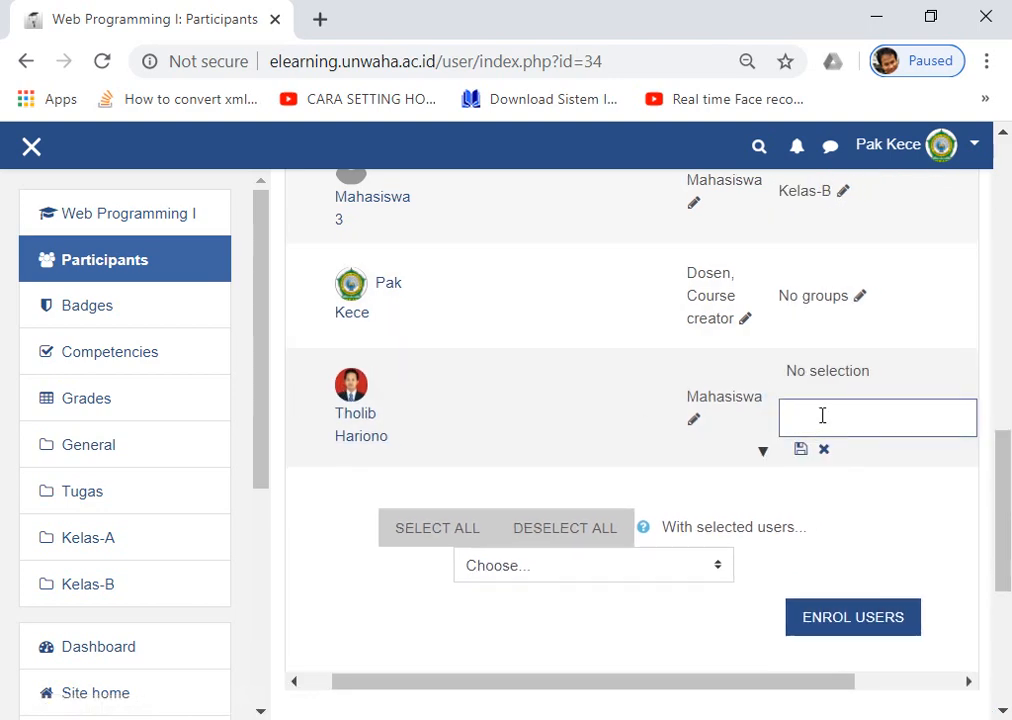
type("Ke")
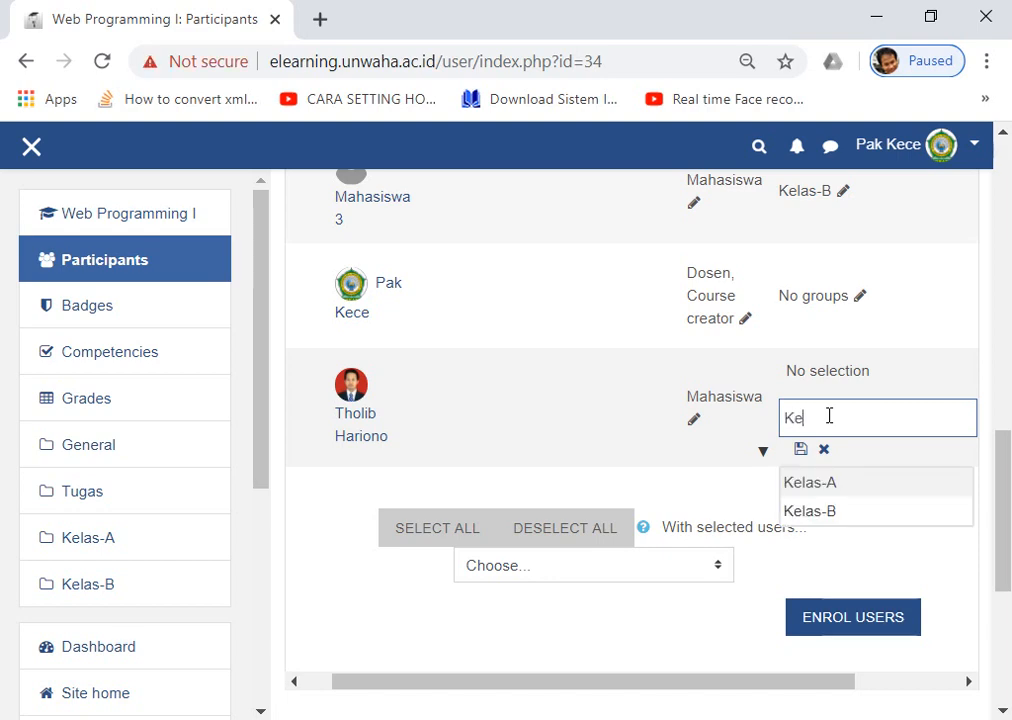
left_click(830, 484)
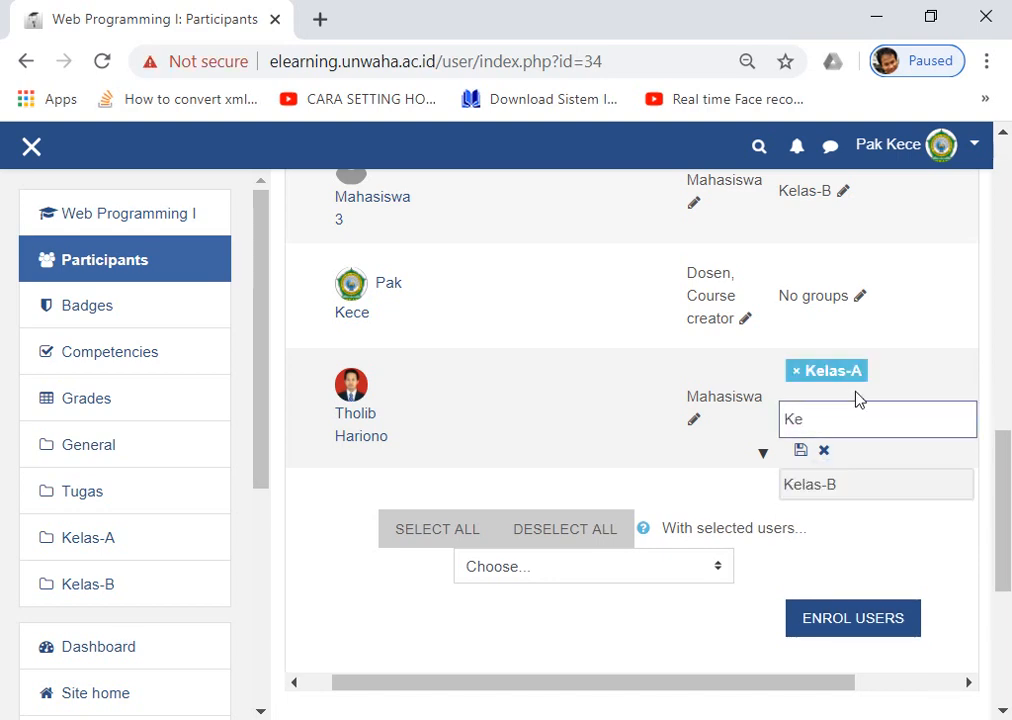
left_click(802, 449)
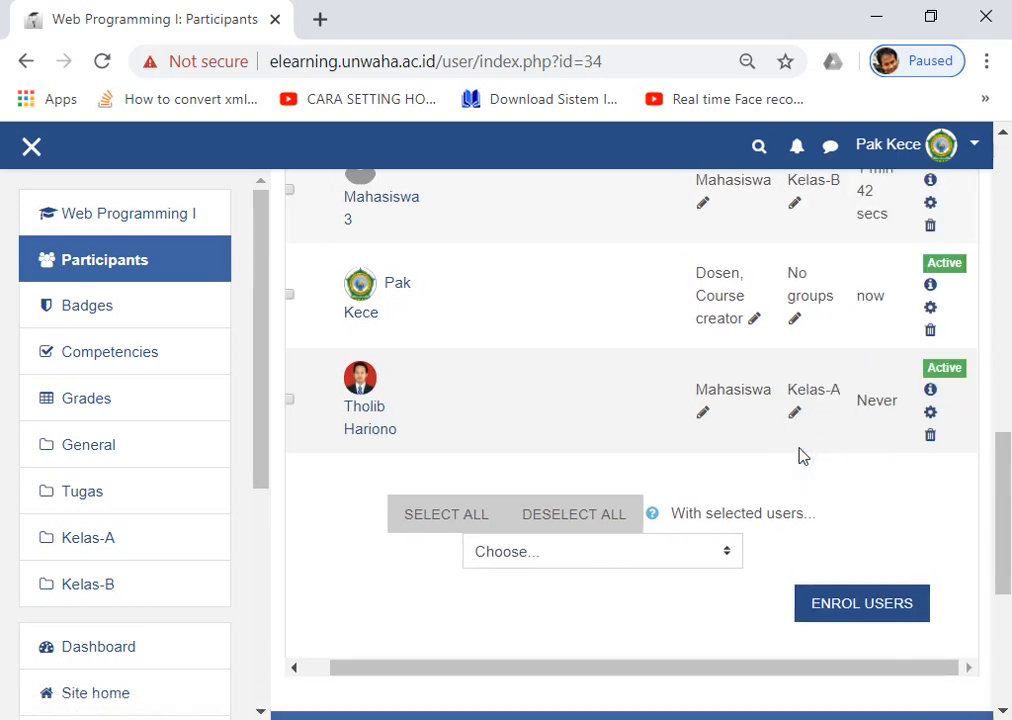
Scroll through the participants list to confirm every student now has a class group.
scroll(800, 453, "up", 4)
scroll(800, 454, "down", 6)
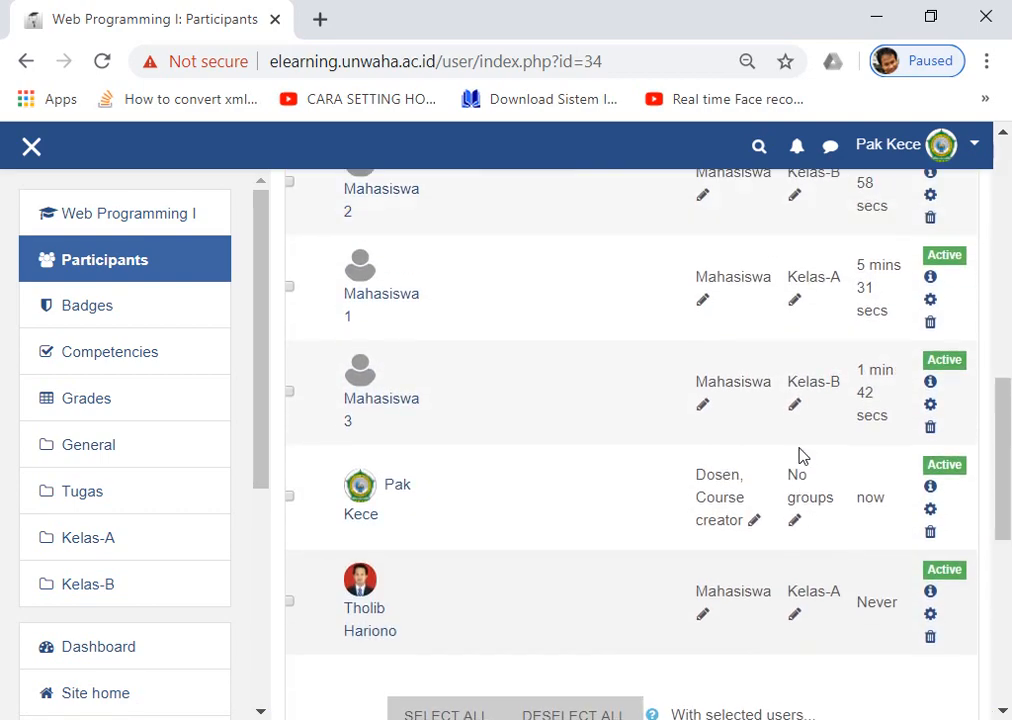
scroll(791, 380, "up", 6)
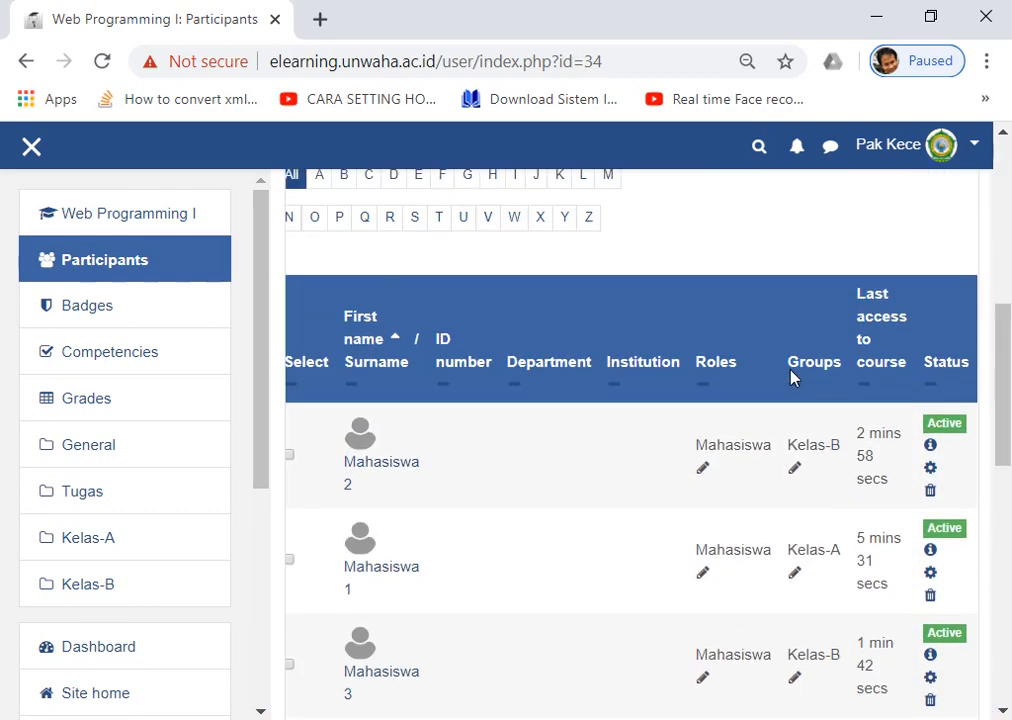
scroll(809, 452, "down", 1)
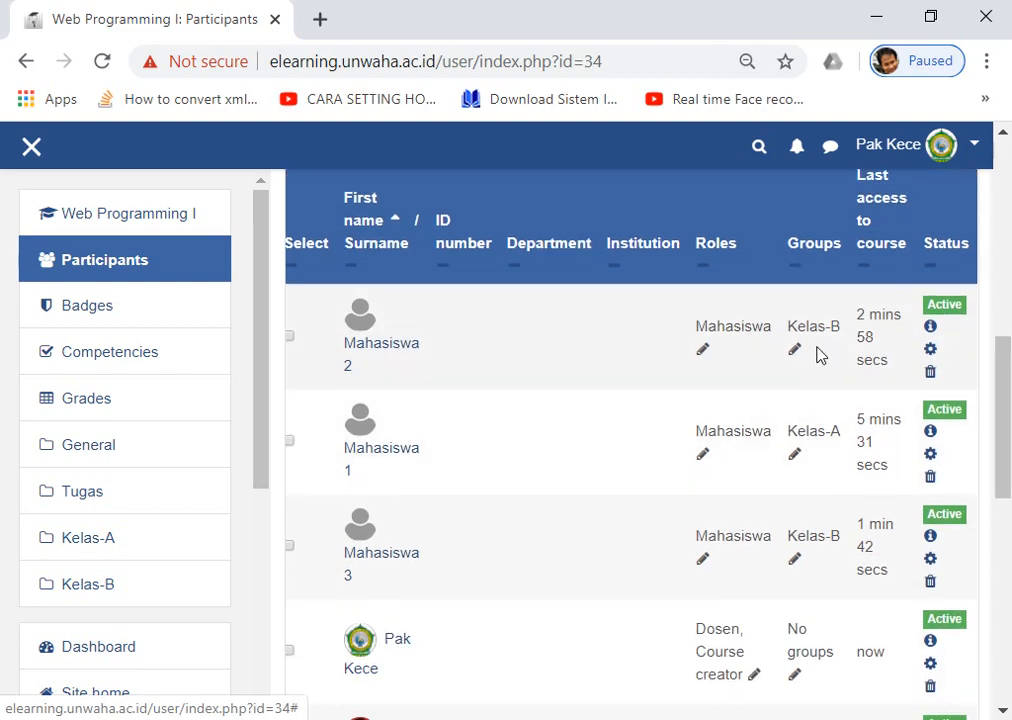
scroll(820, 350, "down", 1)
scroll(818, 321, "down", 1)
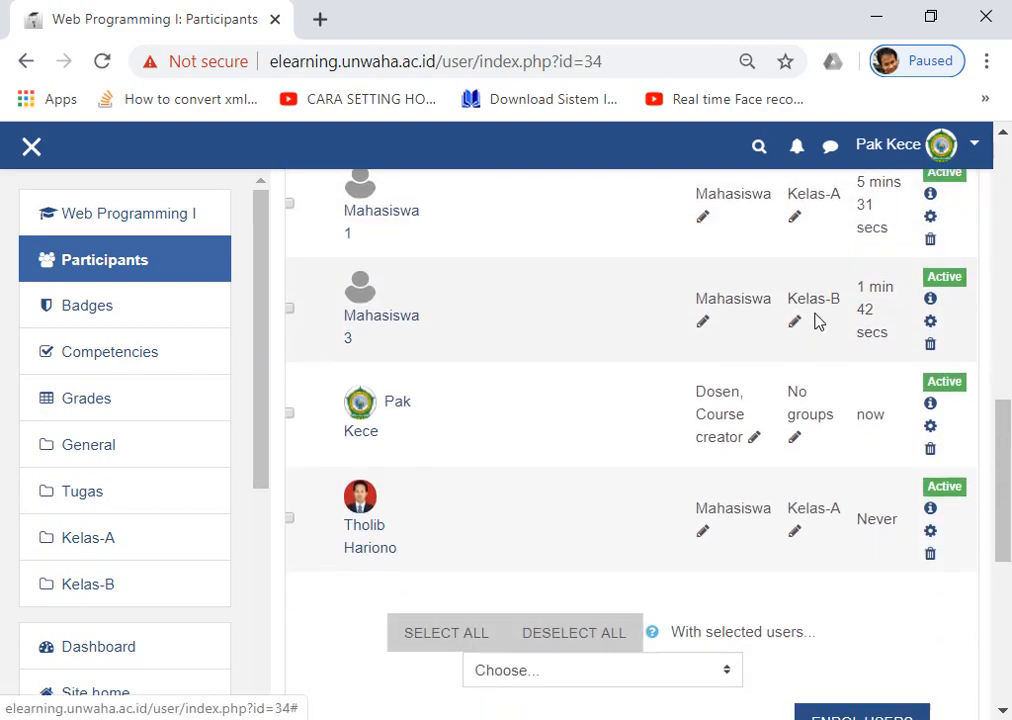
scroll(812, 515, "down", 2)
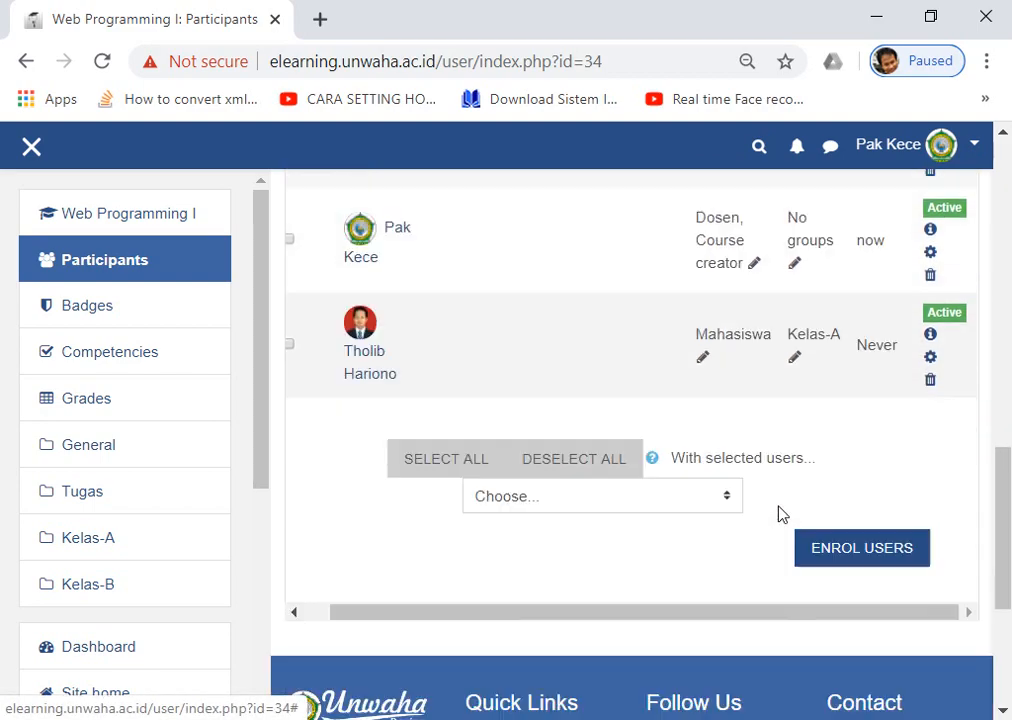
scroll(669, 402, "up", 7)
scroll(661, 397, "up", 1)
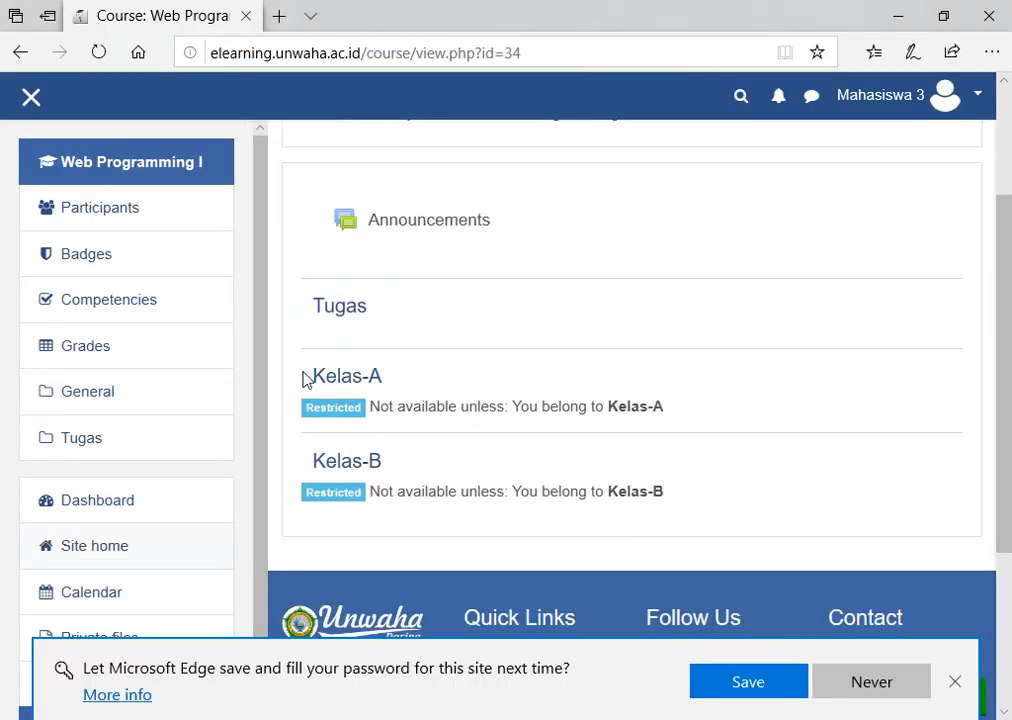
scroll(601, 386, "up", 2)
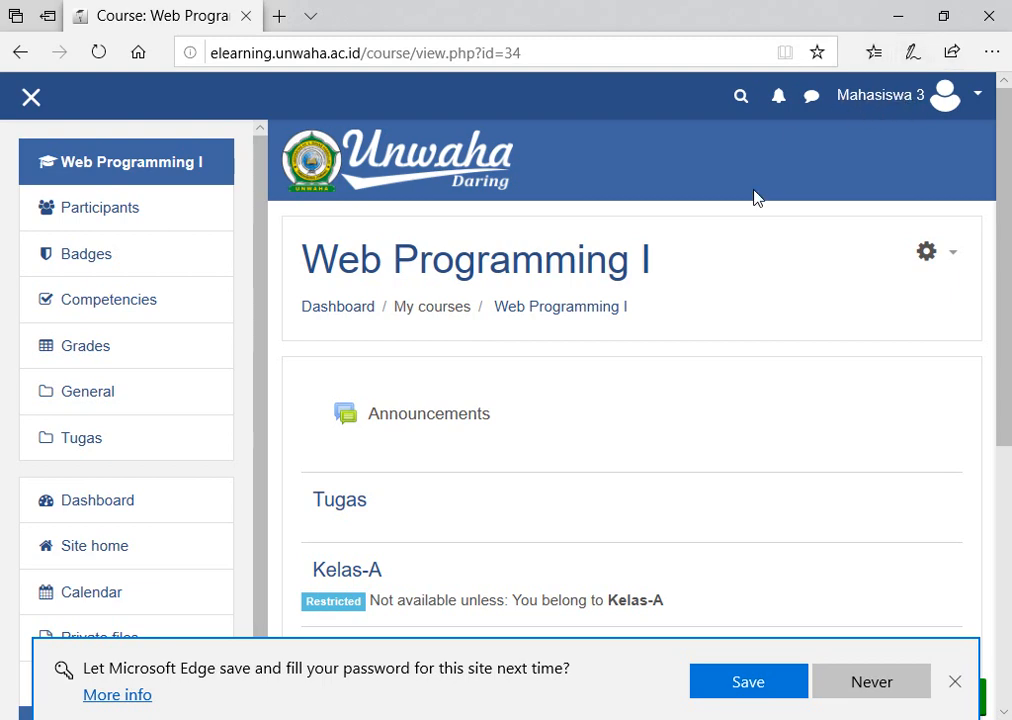
Reload the course page as Mahasiswa 3, showing Kelas-B unlocked and Kelas-A still restricted.
scroll(757, 220, "down", 3)
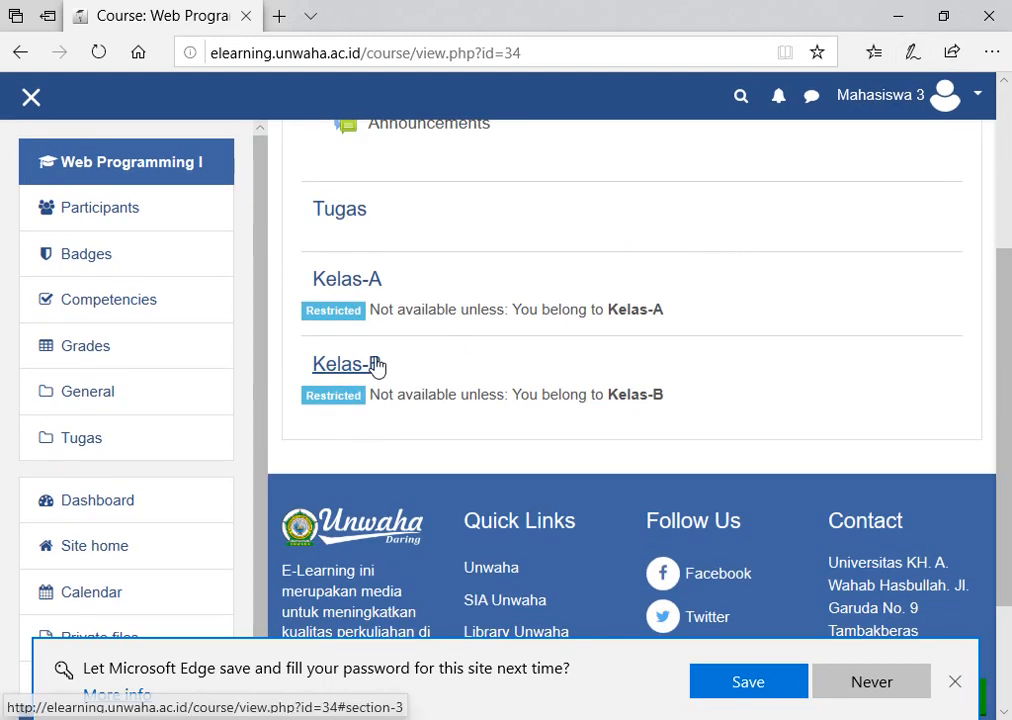
scroll(407, 388, "up", 1)
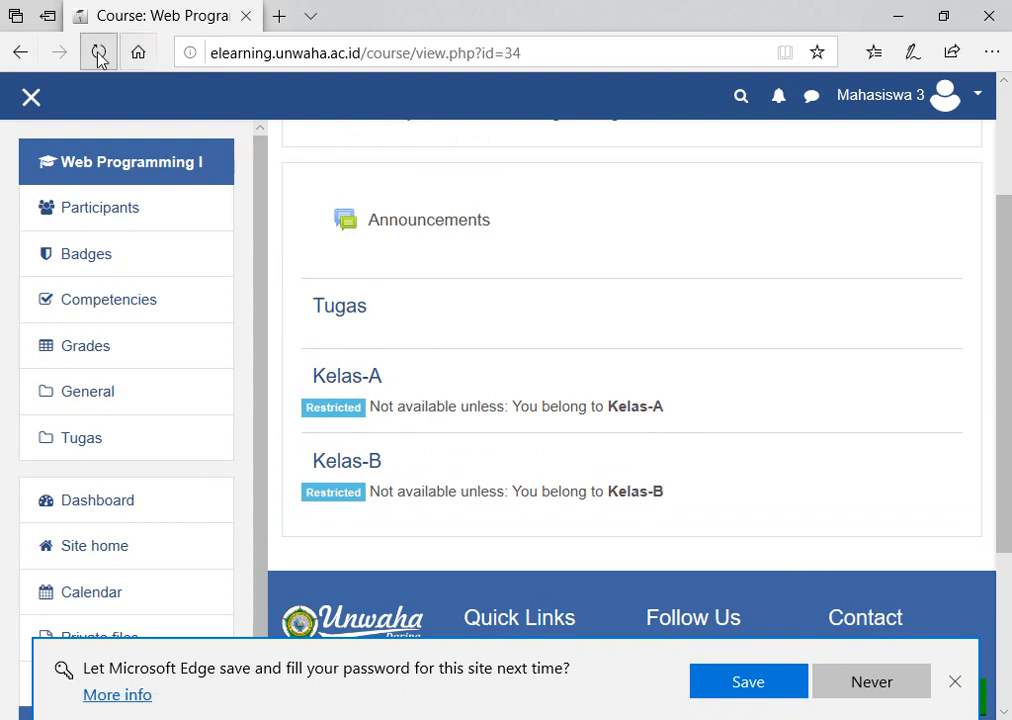
left_click(98, 52)
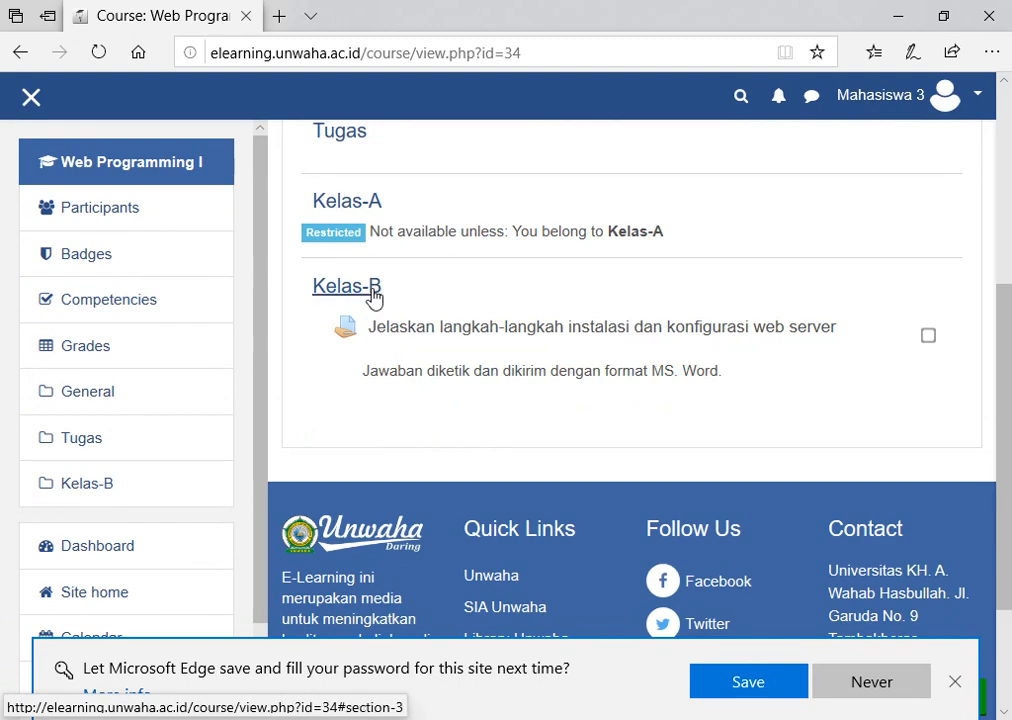
scroll(373, 293, "up", 1)
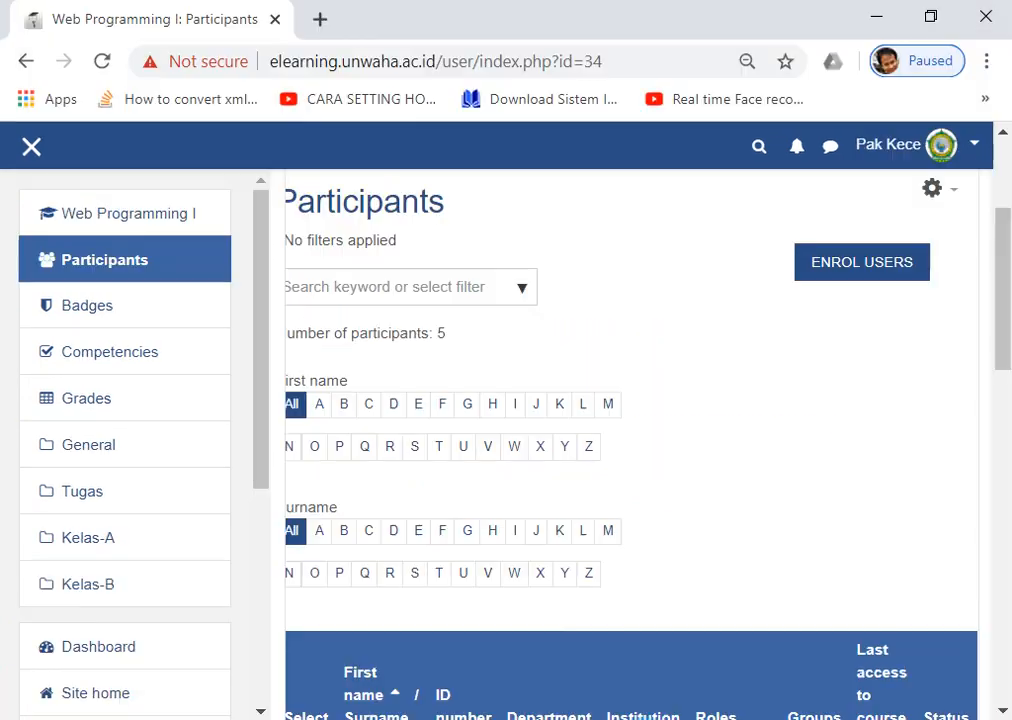
Rename the Tugas section of Web Programming I to 'Materi'.
scroll(428, 353, "up", 3)
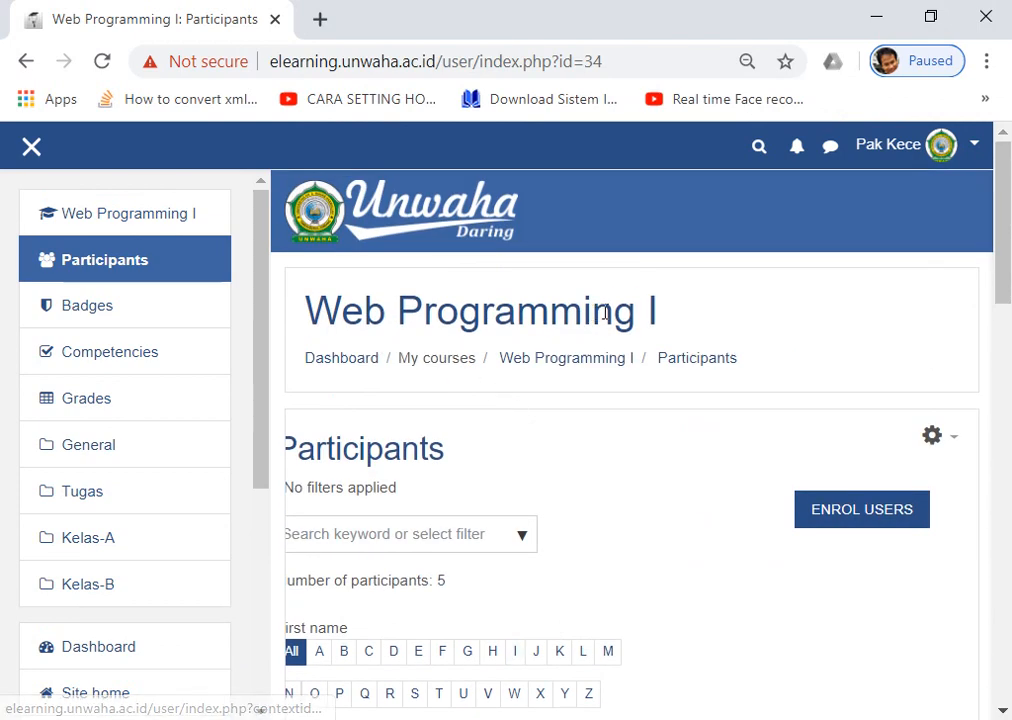
left_click(557, 365)
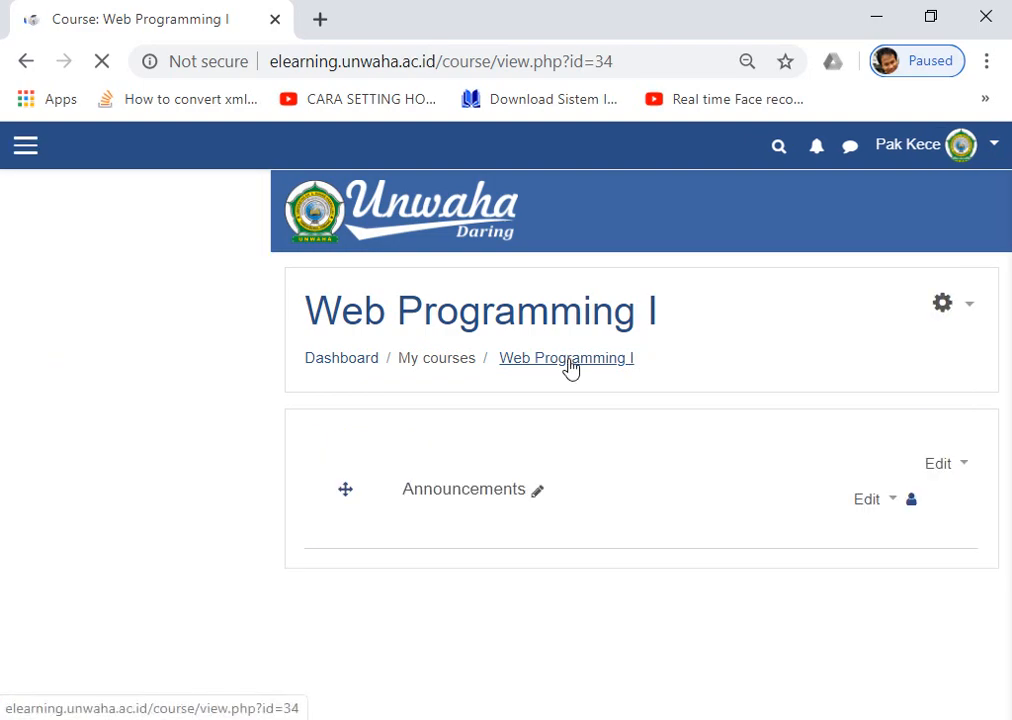
scroll(550, 372, "down", 3)
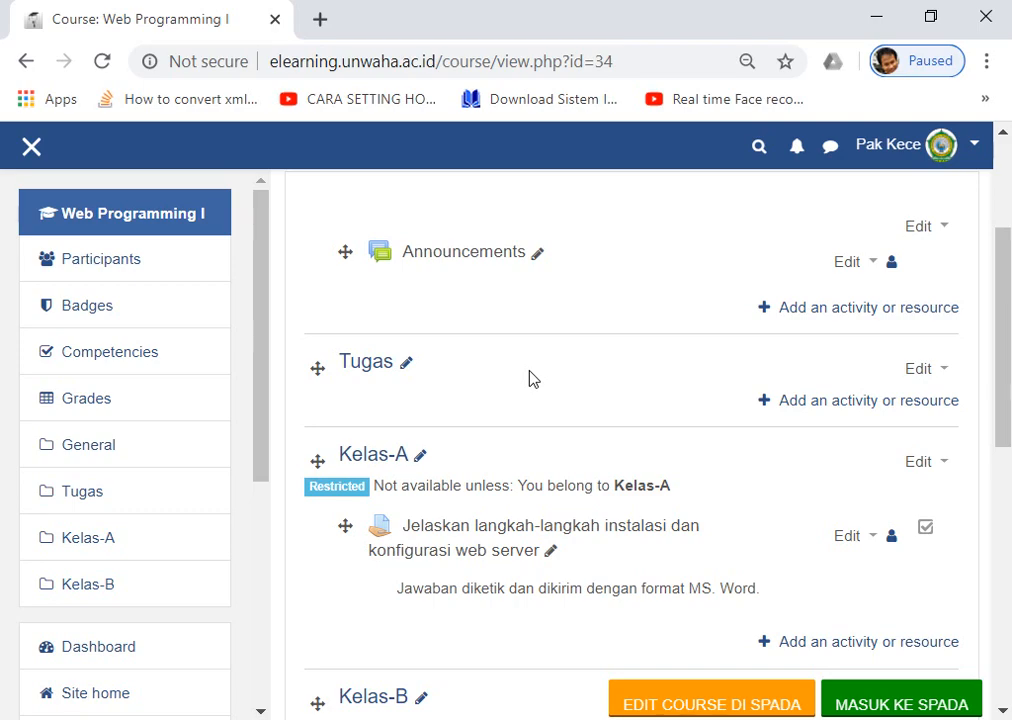
scroll(531, 377, "down", 1)
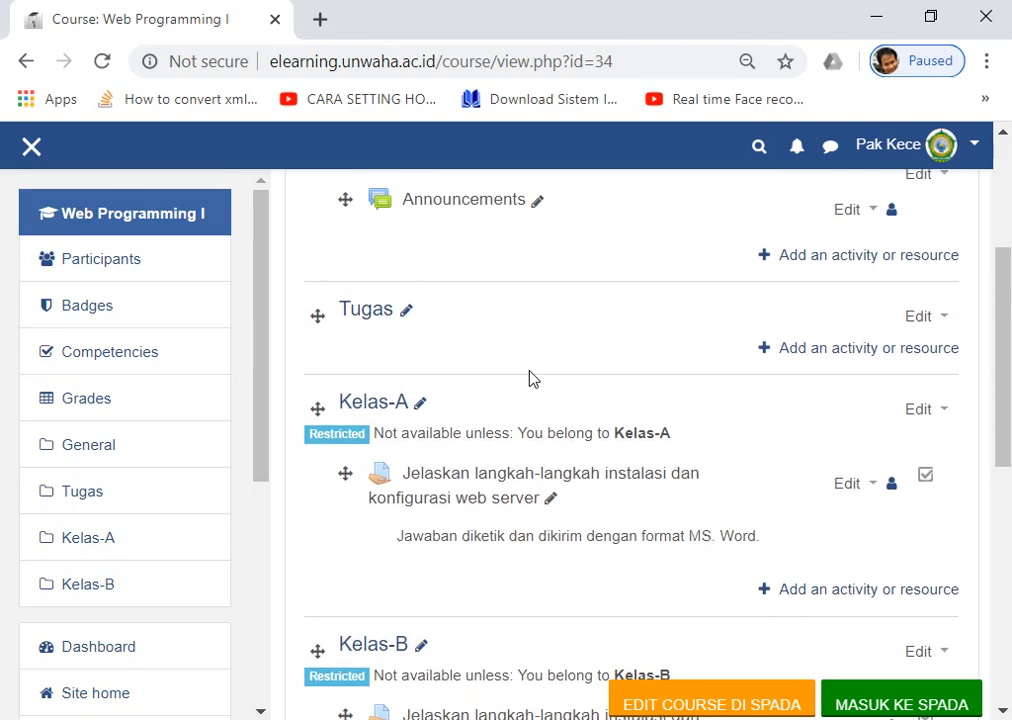
scroll(288, 314, "up", 1)
scroll(540, 340, "down", 2)
scroll(486, 321, "up", 2)
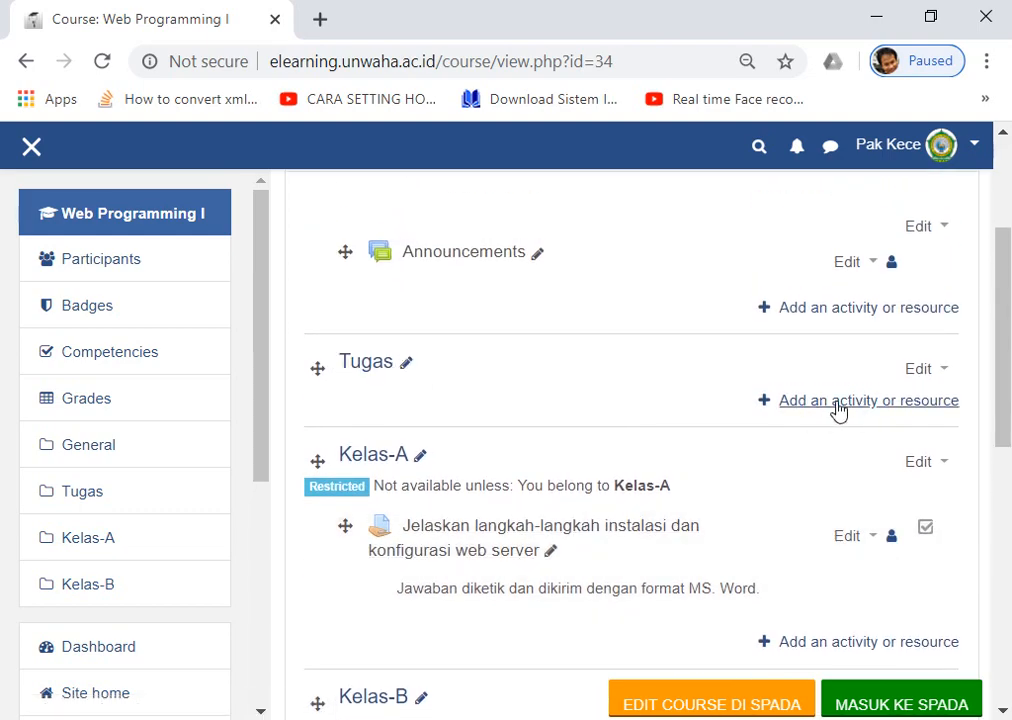
scroll(420, 374, "down", 2)
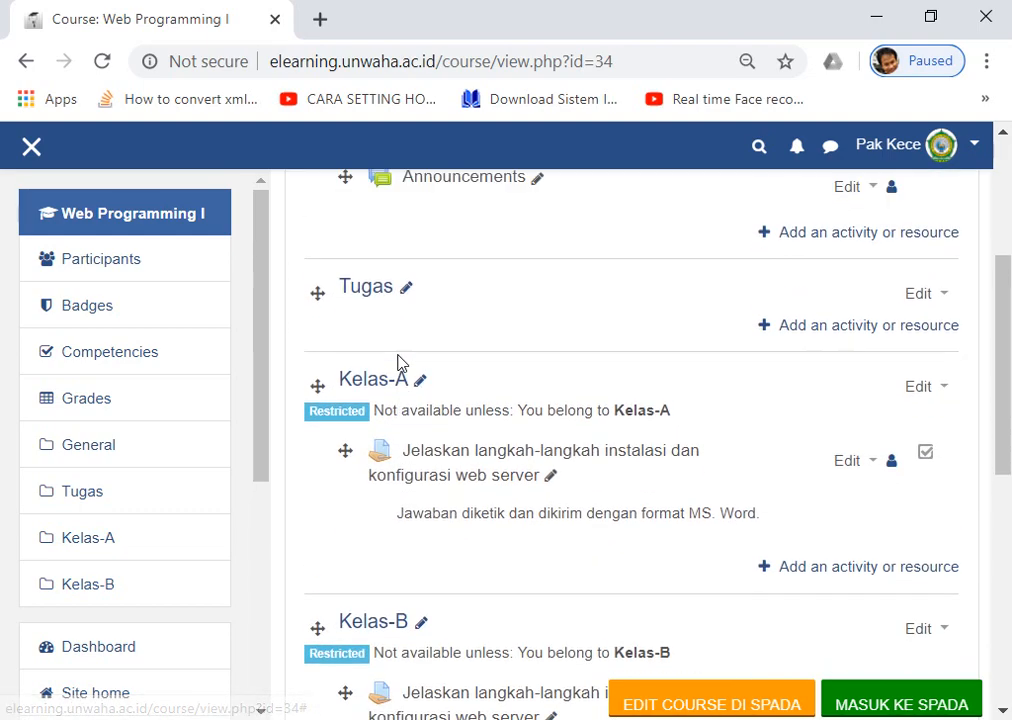
scroll(398, 361, "up", 2)
left_click(406, 368)
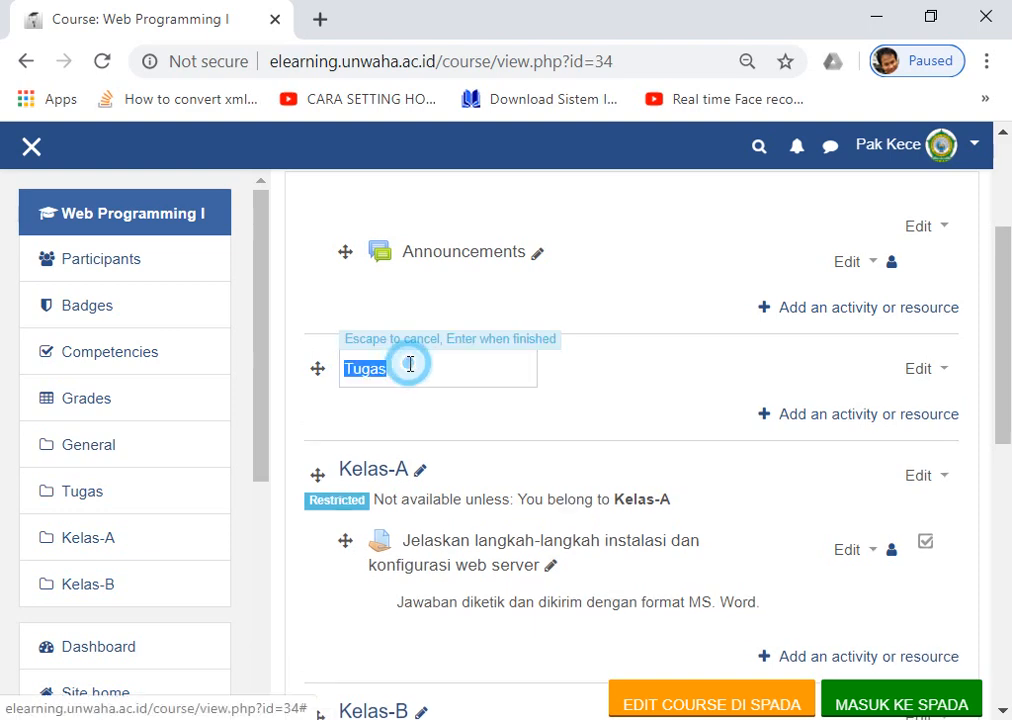
type("Materi")
key("Return")
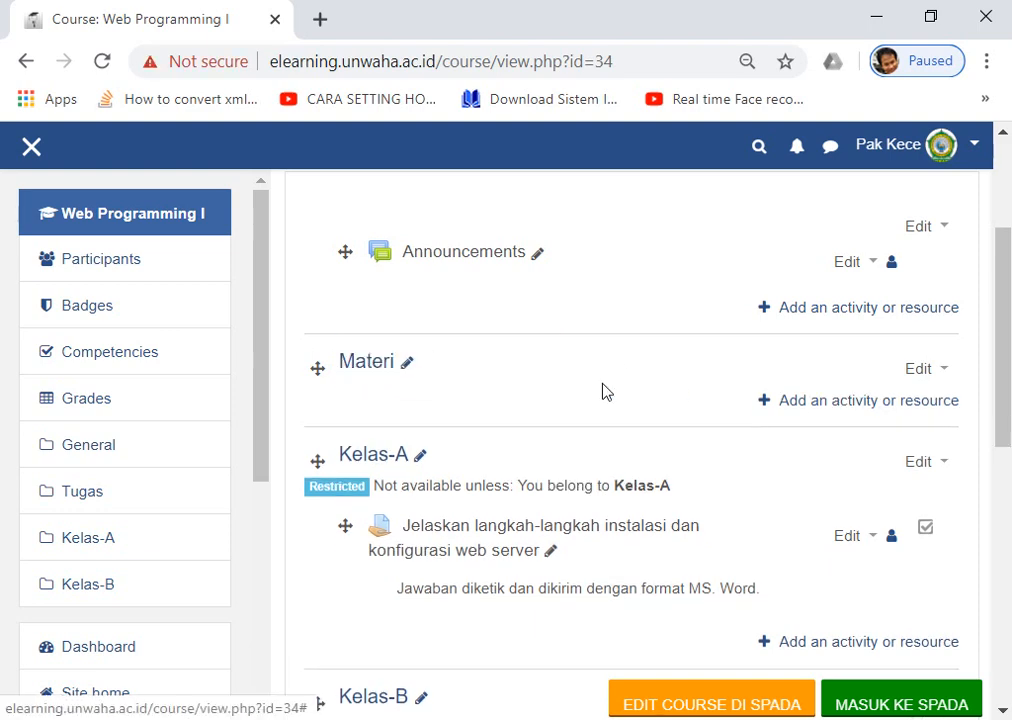
Start adding a File resource to the Materi section.
left_click(836, 405)
left_click_drag(461, 265, 463, 598)
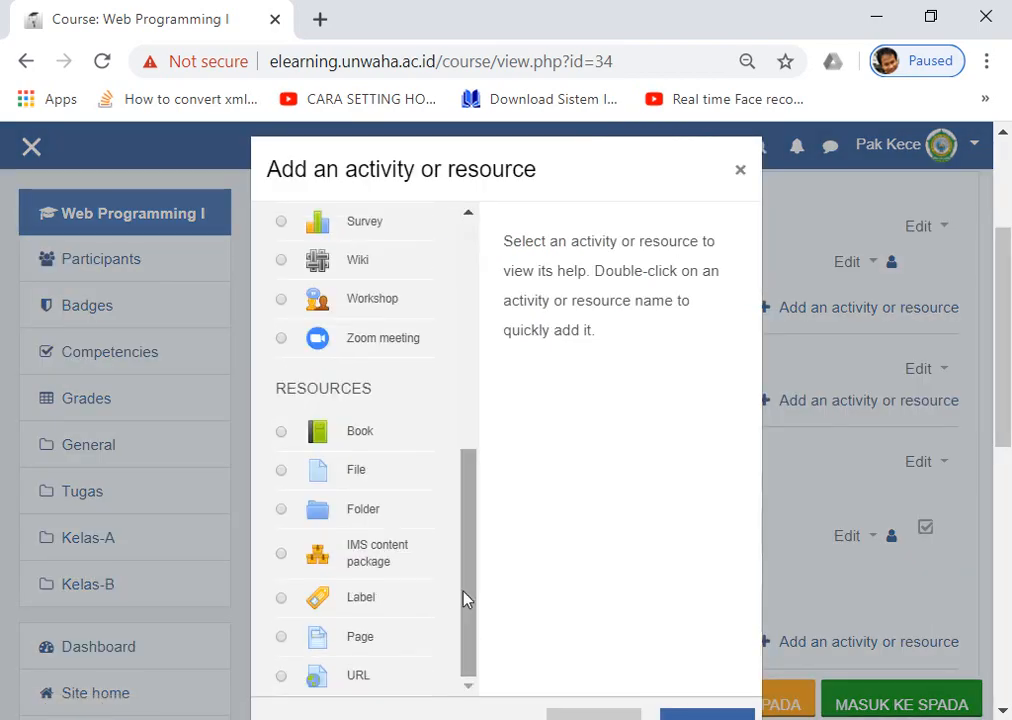
left_click(313, 480)
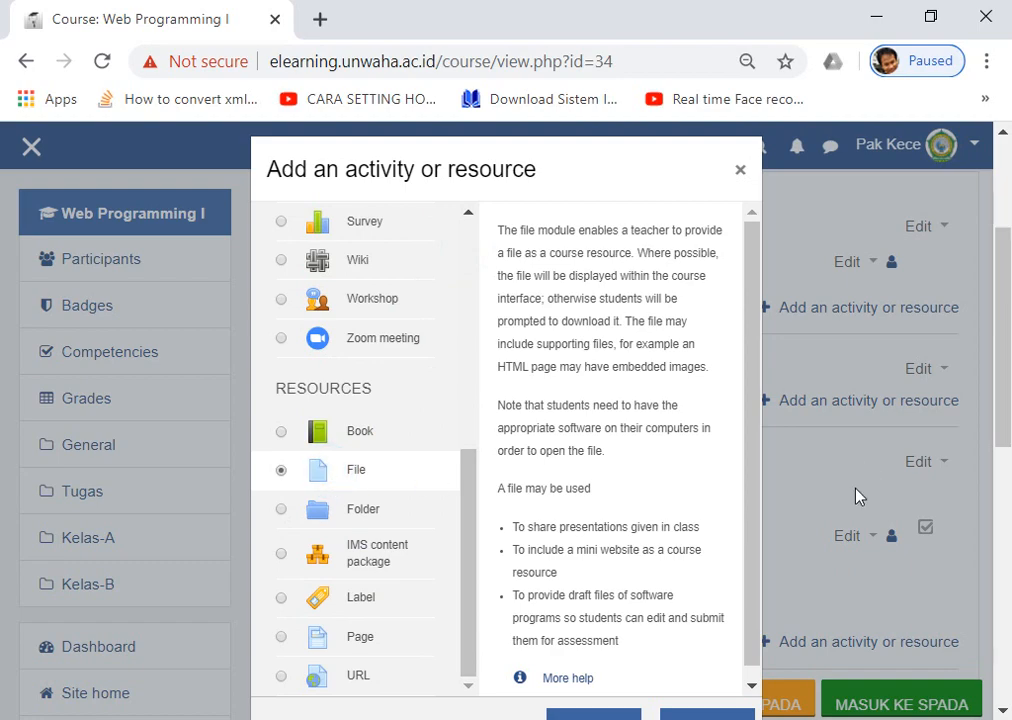
scroll(628, 482, "down", 5)
left_click(605, 262)
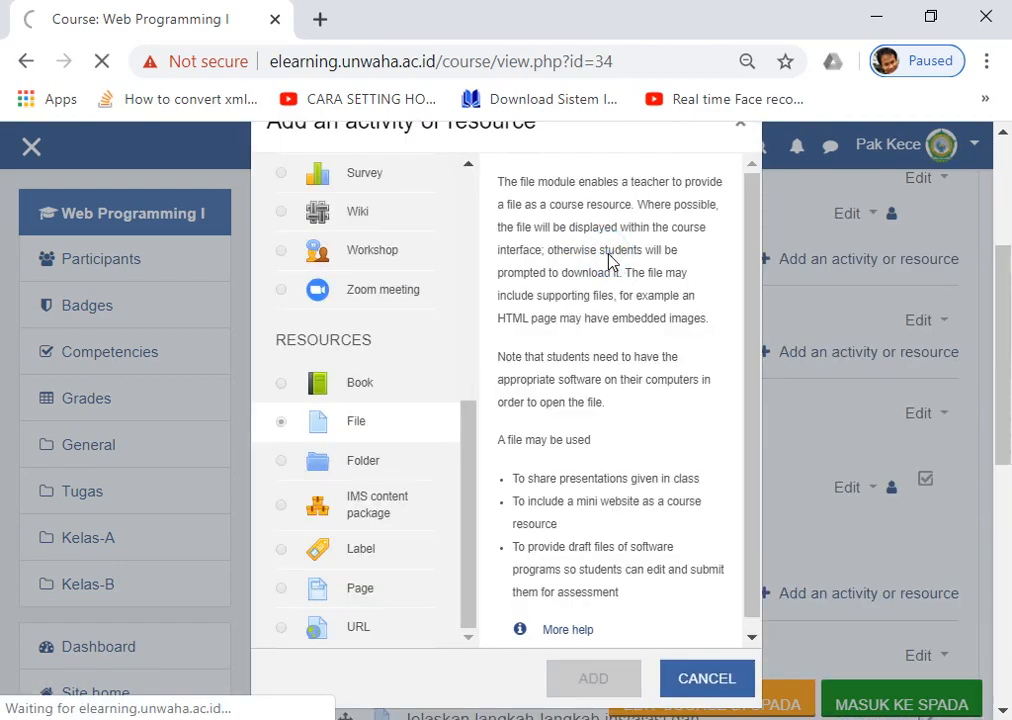
Name the File resource 'Pengantar Web Dasar', closing the file picker without uploading anything.
scroll(479, 352, "down", 2)
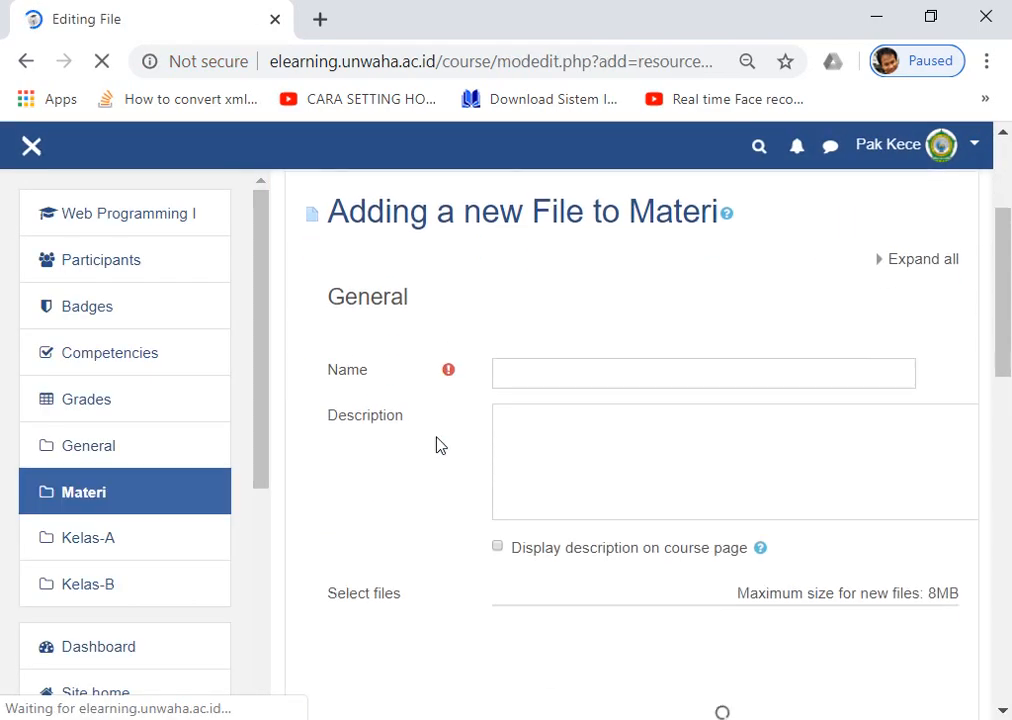
left_click(533, 379)
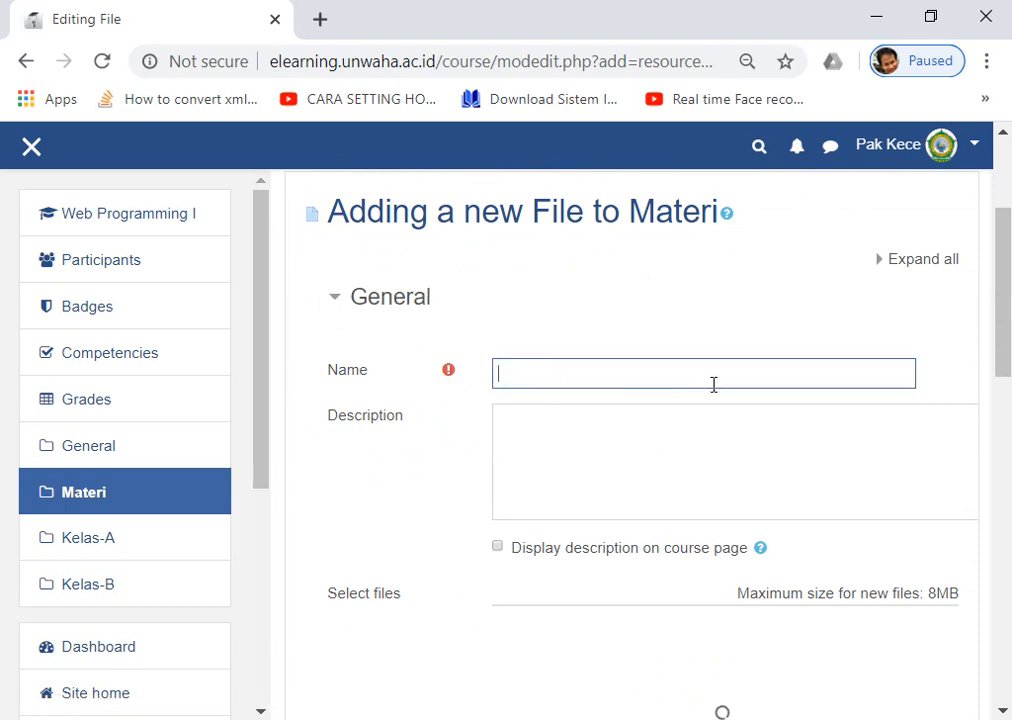
scroll(710, 383, "down", 2)
scroll(712, 385, "up", 4)
left_click(544, 380)
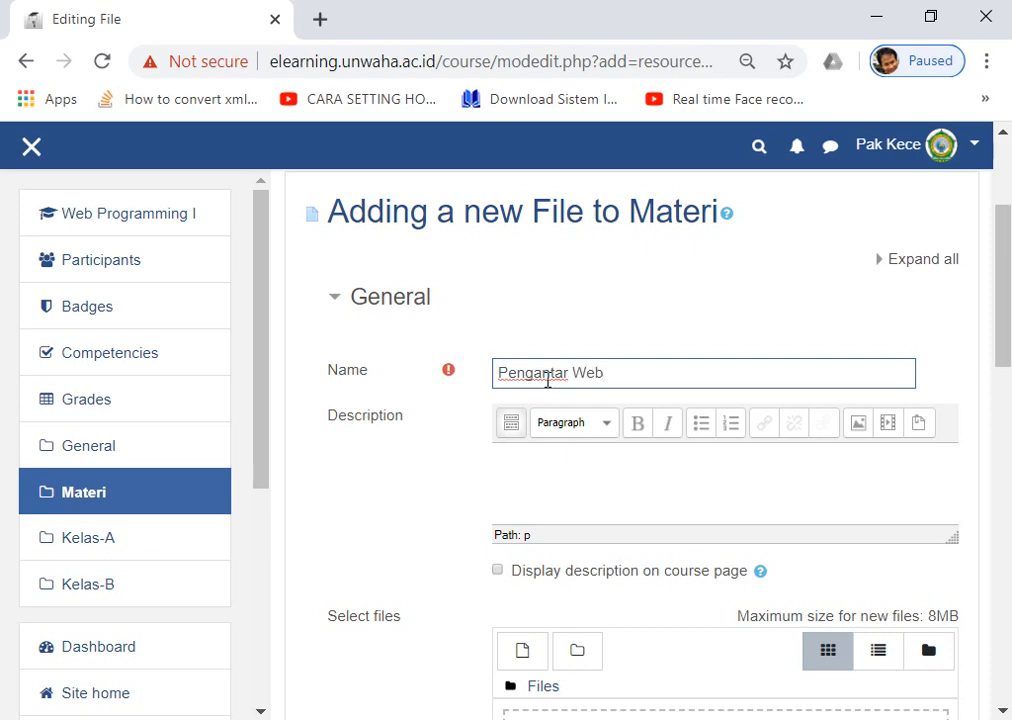
type("Pengantar Web Dasar")
scroll(547, 379, "down", 3)
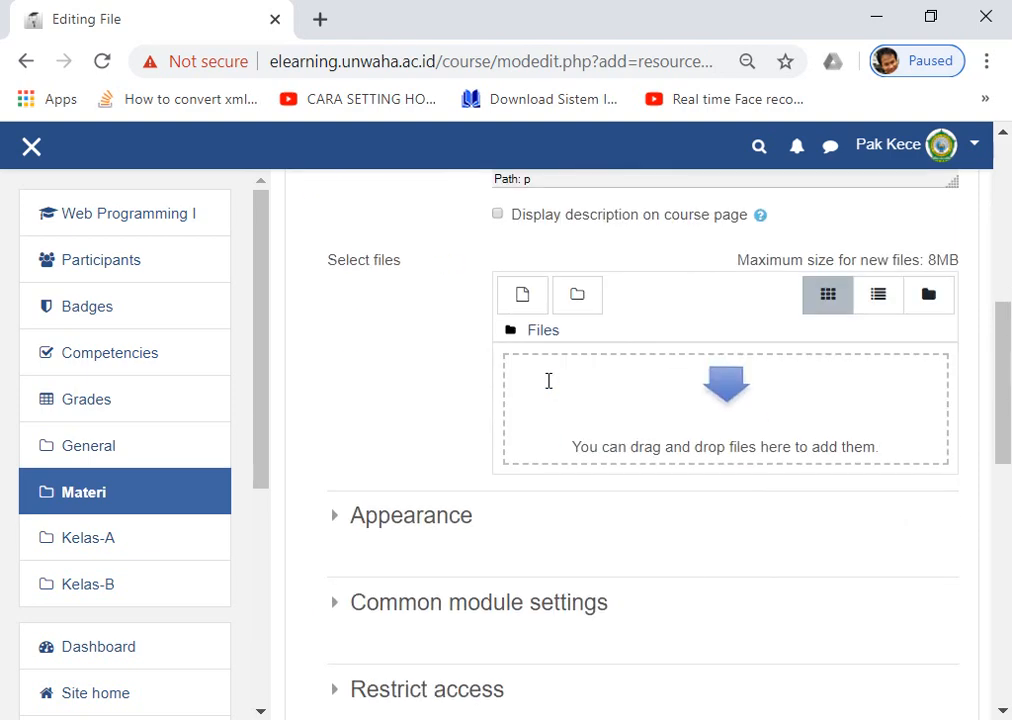
left_click(626, 419)
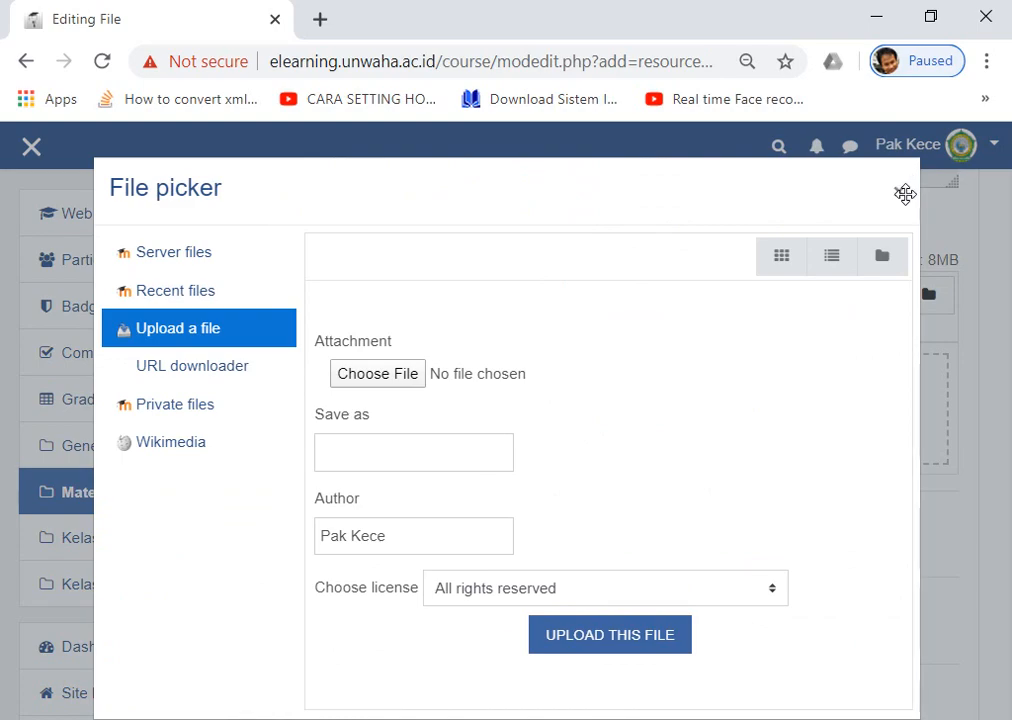
left_click(899, 192)
Drag GERAKAN KULIAH.docx from the Documents folder into the Moodle file drop zone.
mouse_move(506, 718)
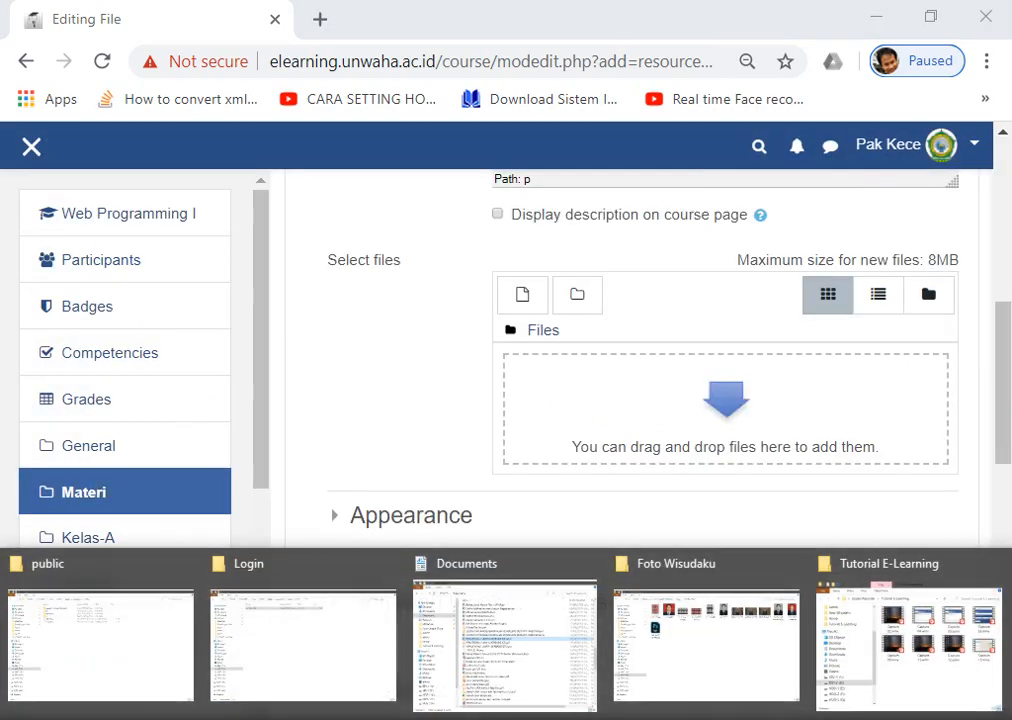
left_click(463, 662)
scroll(447, 386, "down", 8)
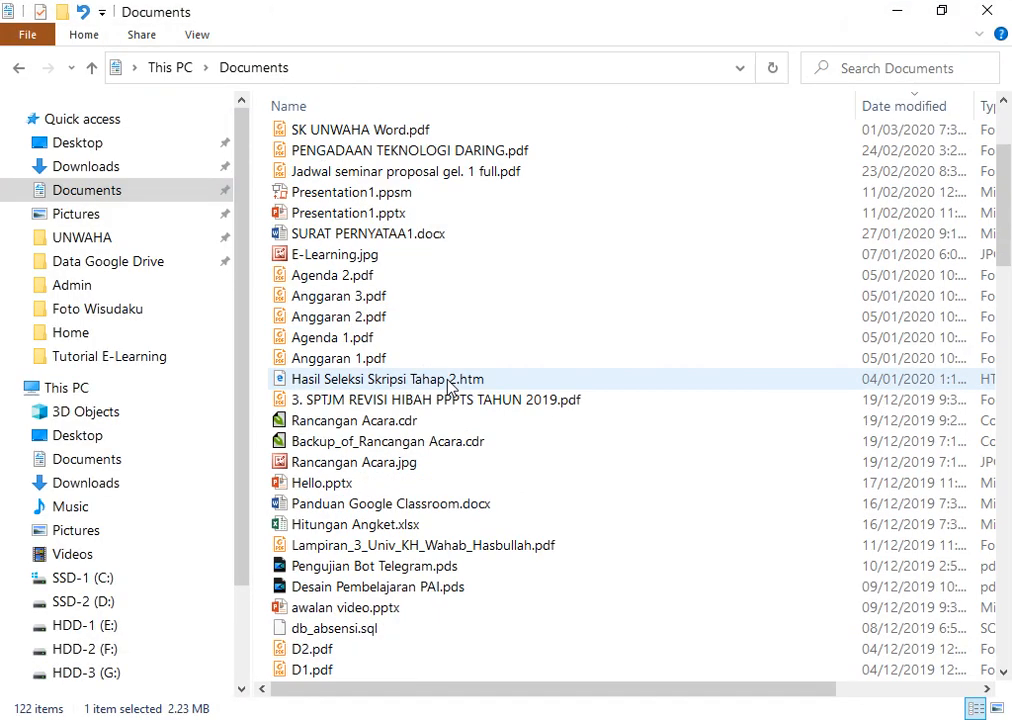
scroll(510, 462, "down", 5)
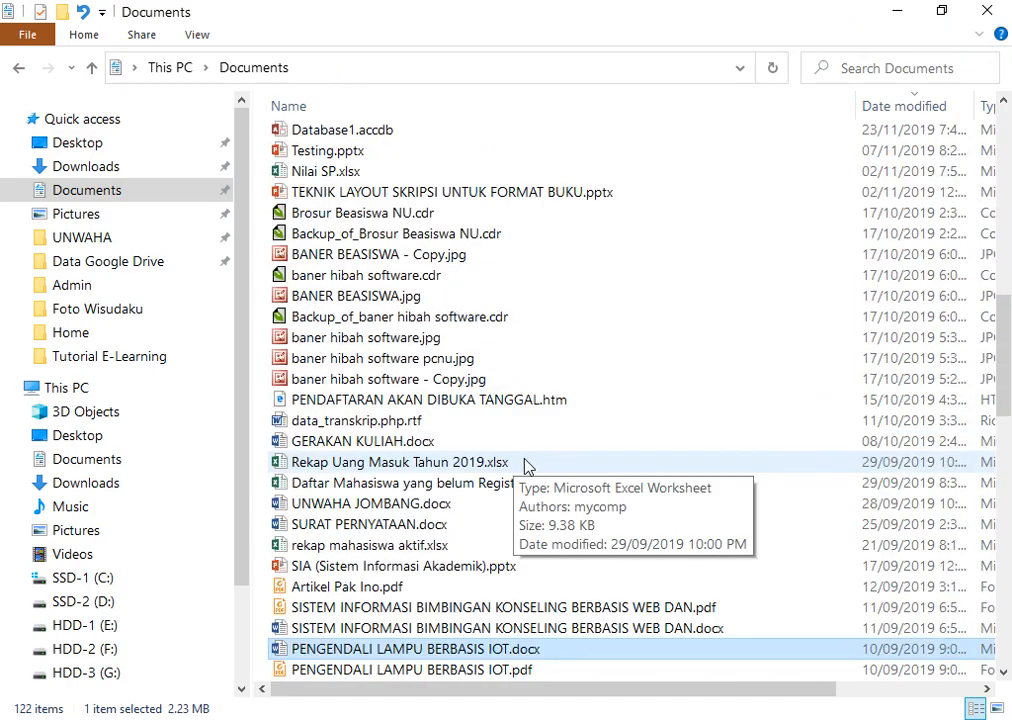
scroll(515, 468, "down", 4)
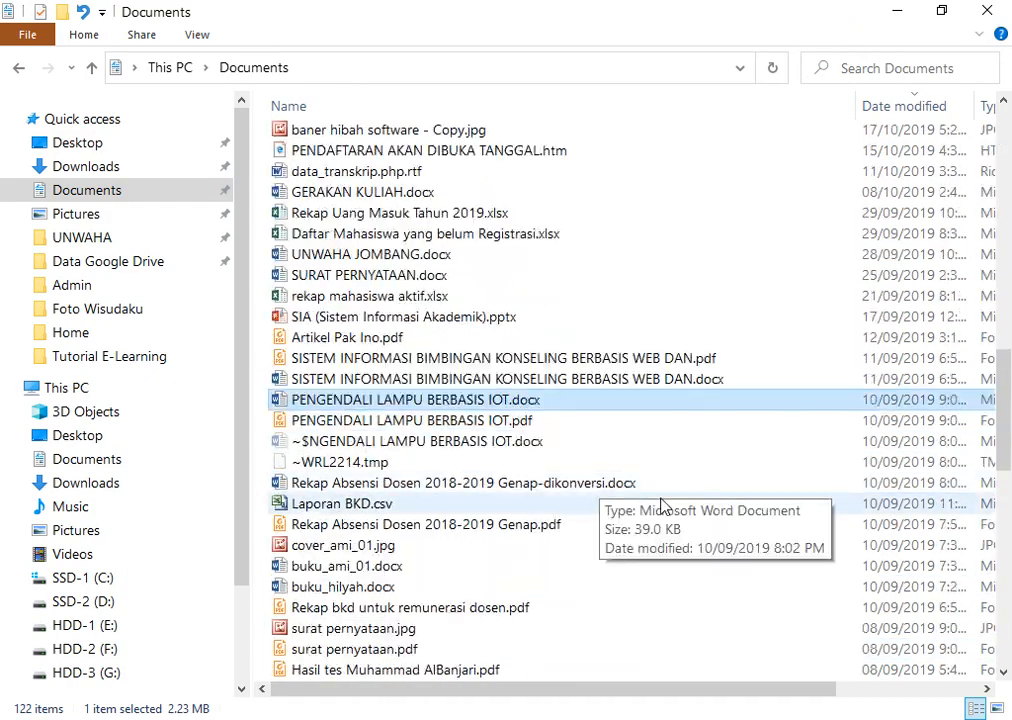
left_click(390, 275)
left_click(368, 192)
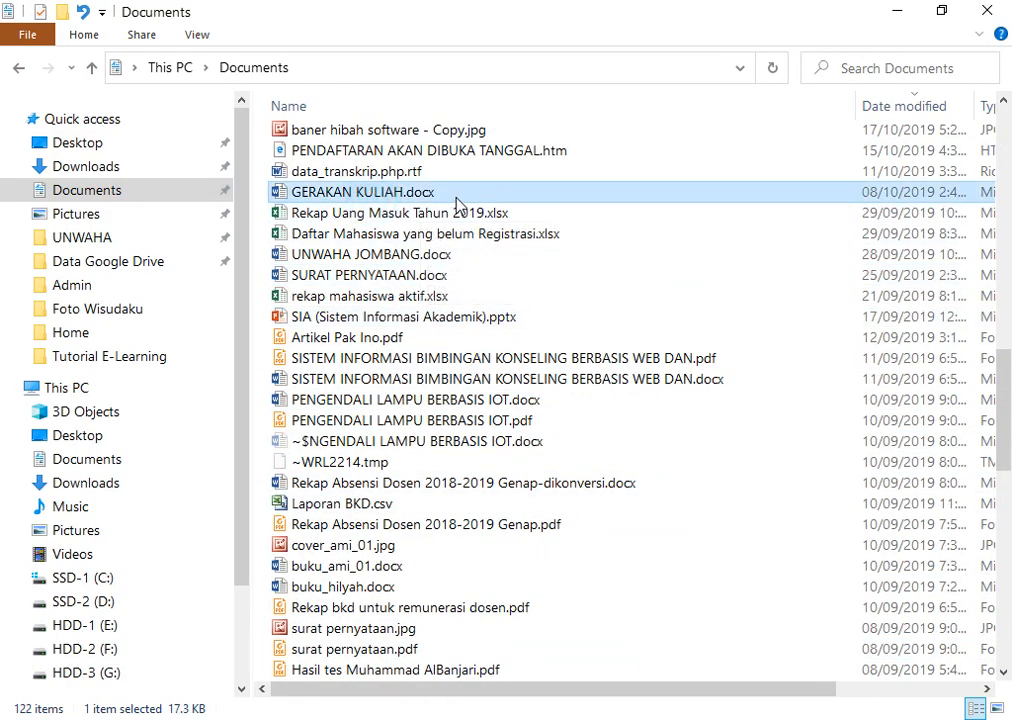
mouse_move(495, 690)
left_mouse_down()
mouse_move(666, 690)
mouse_move(512, 690)
left_mouse_up()
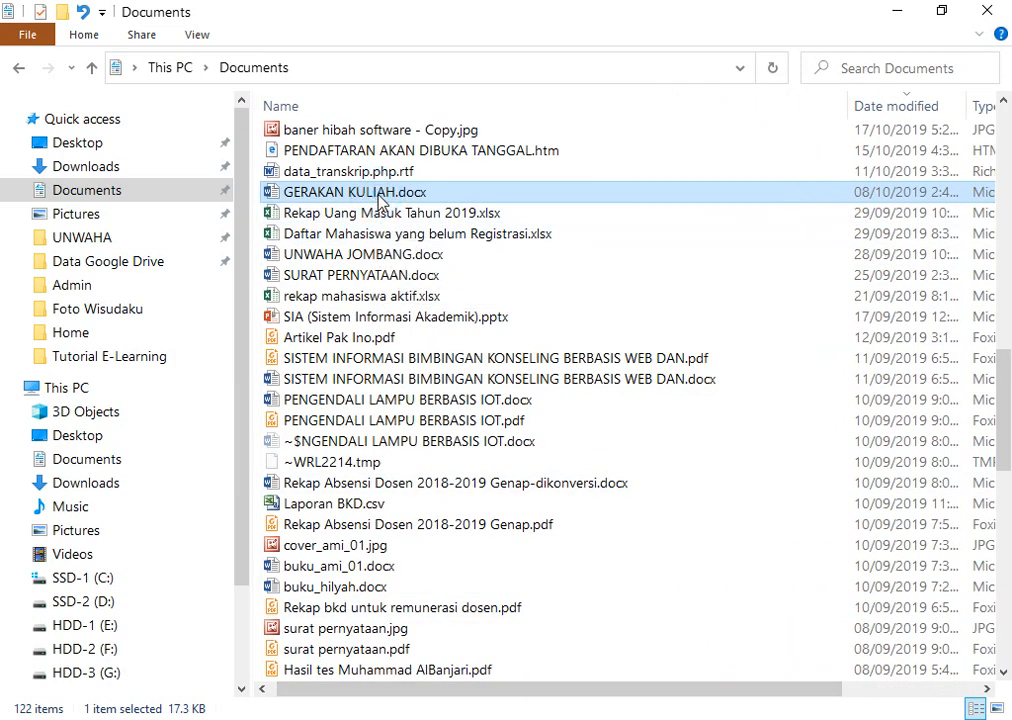
left_click_drag(380, 197, 684, 421)
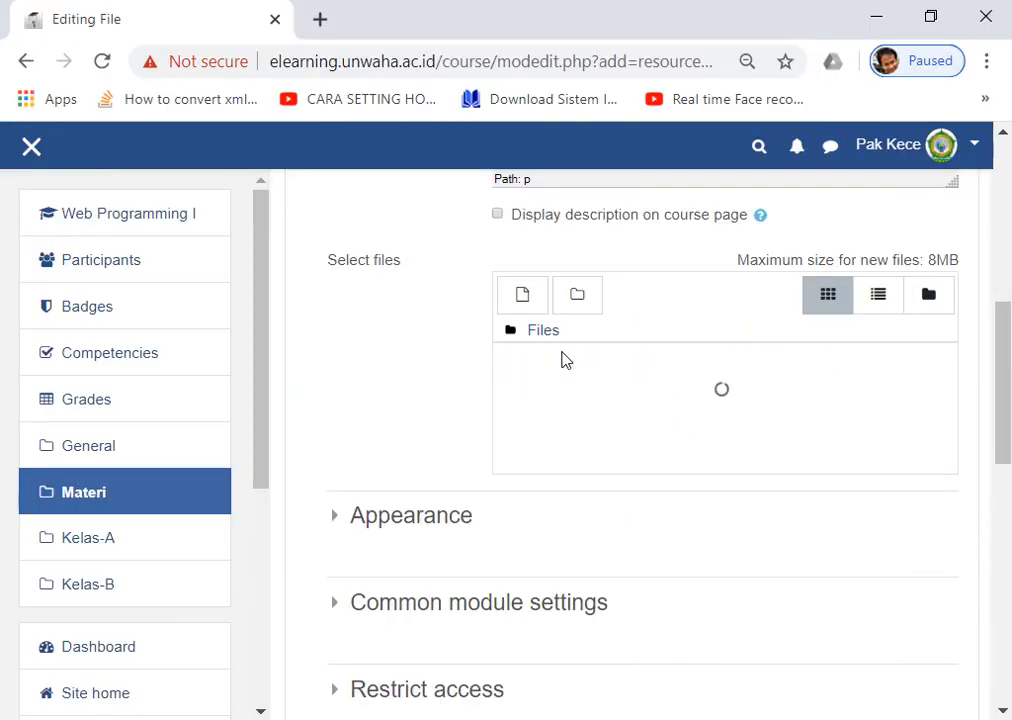
Save the Pengantar Web Dasar resource and check it under the Materi section.
scroll(545, 400, "down", 5)
scroll(541, 401, "down", 4)
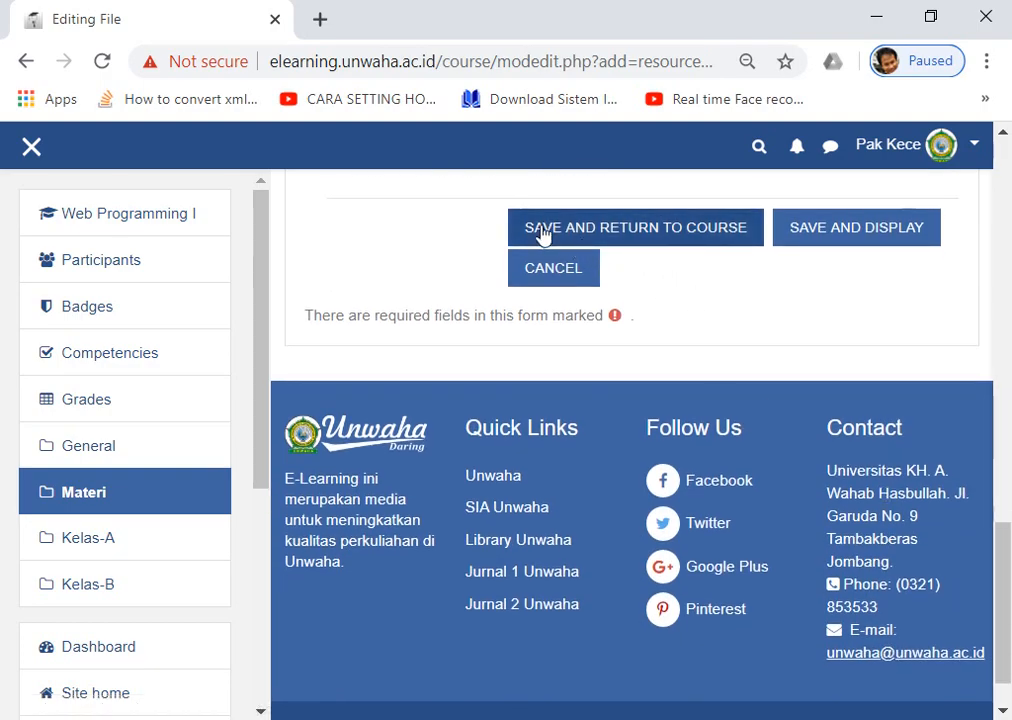
left_click(545, 232)
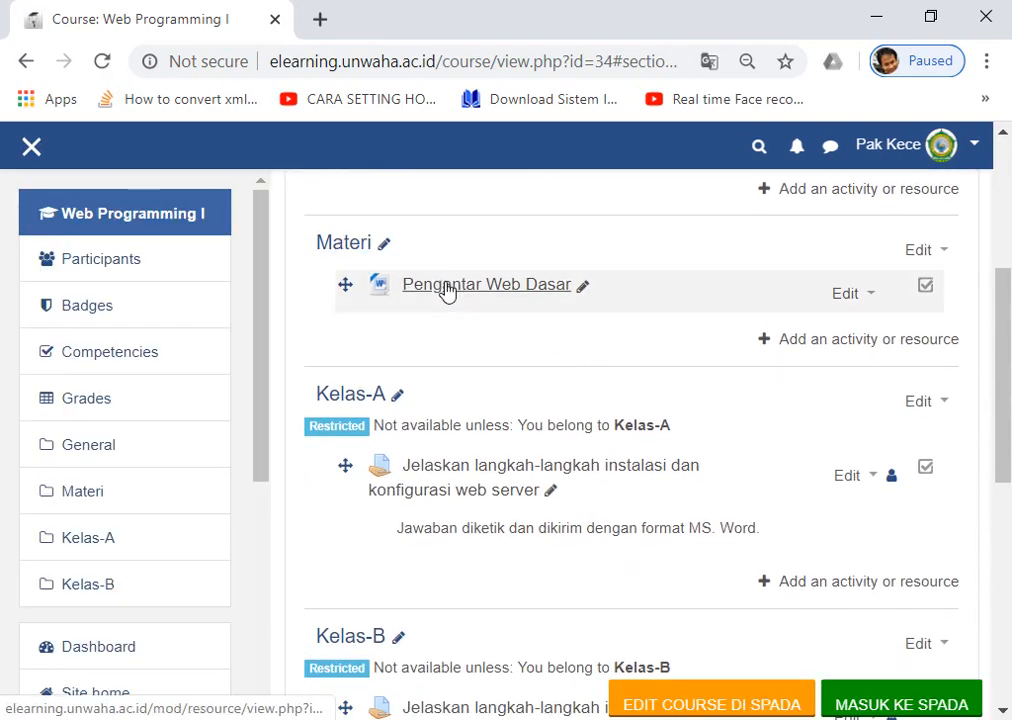
scroll(483, 250, "up", 2)
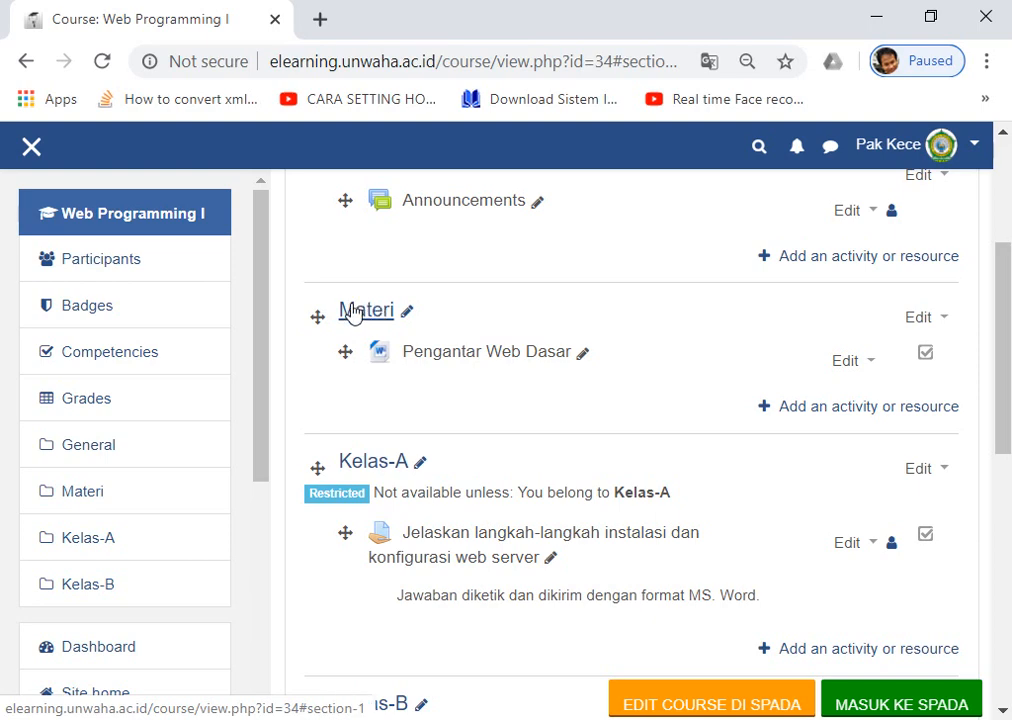
scroll(403, 316, "down", 1)
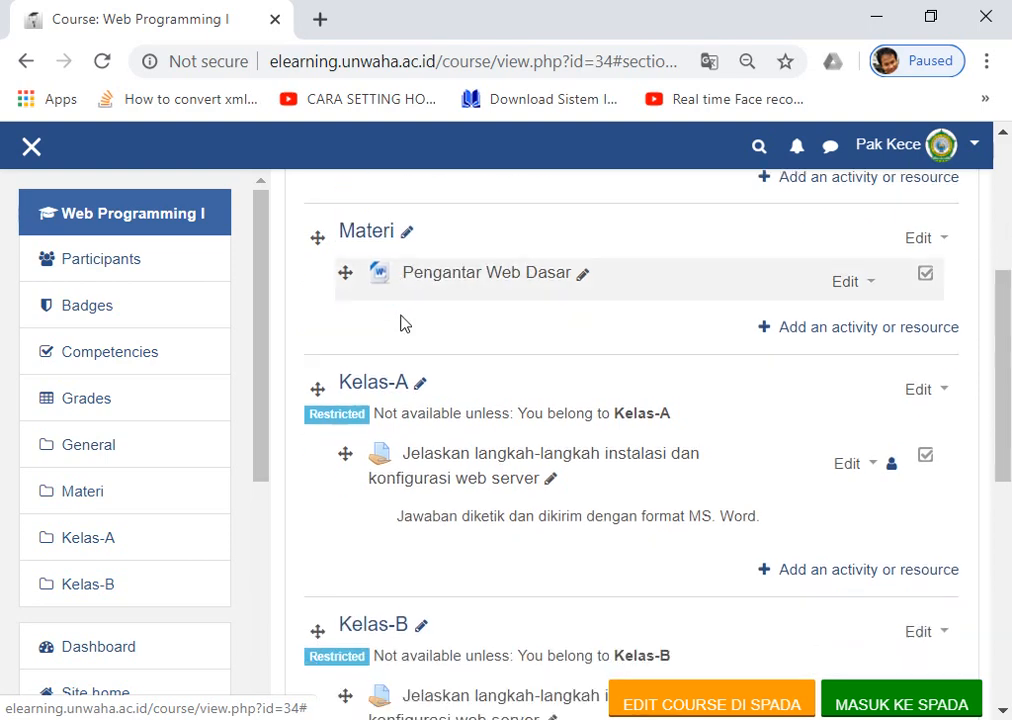
scroll(398, 278, "up", 1)
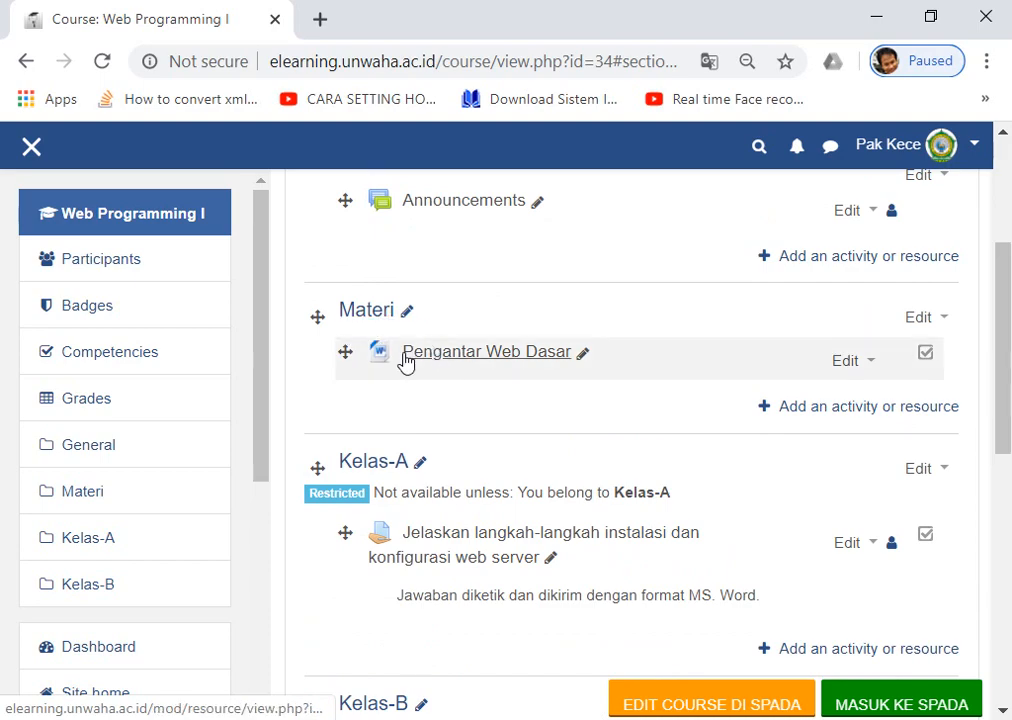
scroll(443, 357, "down", 5)
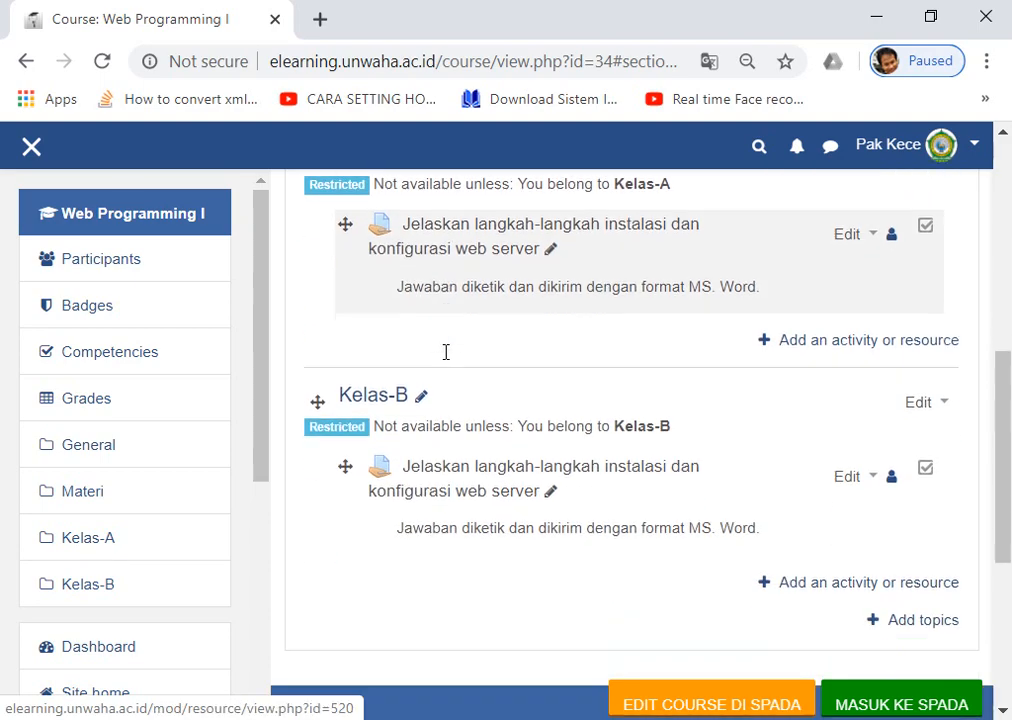
scroll(452, 361, "up", 2)
scroll(450, 362, "up", 3)
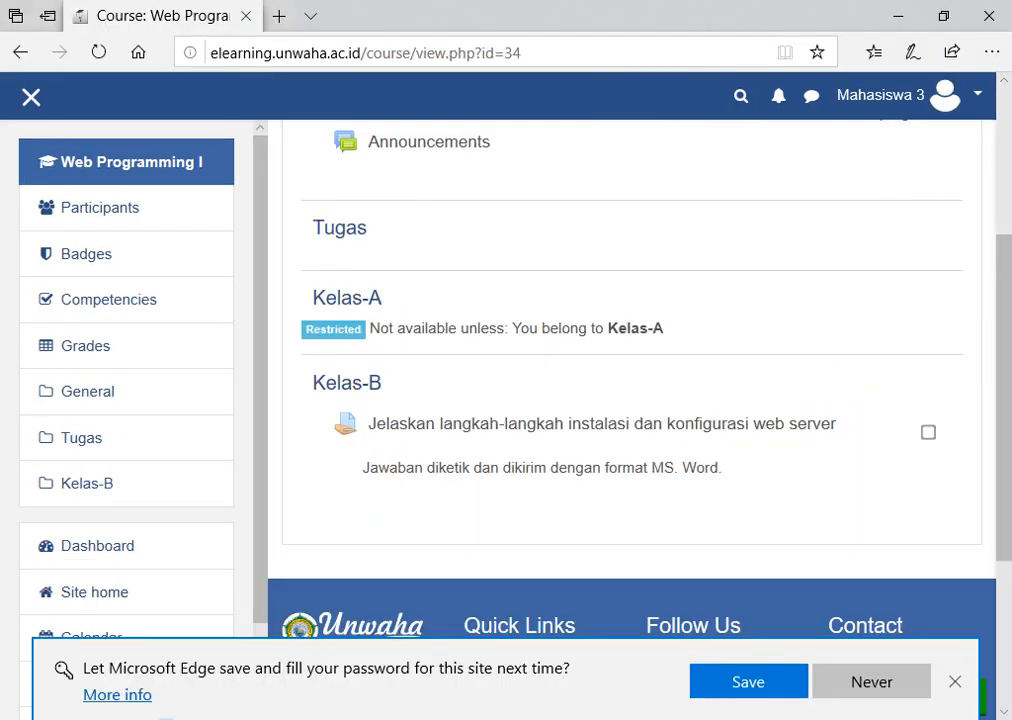
left_click(97, 53)
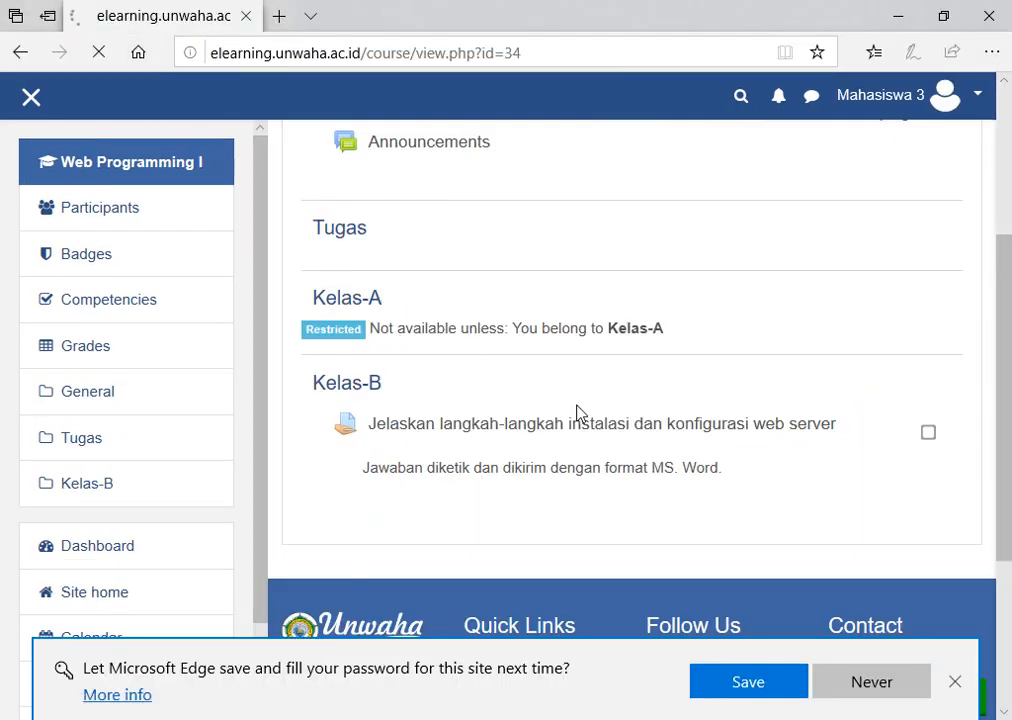
scroll(578, 412, "down", 2)
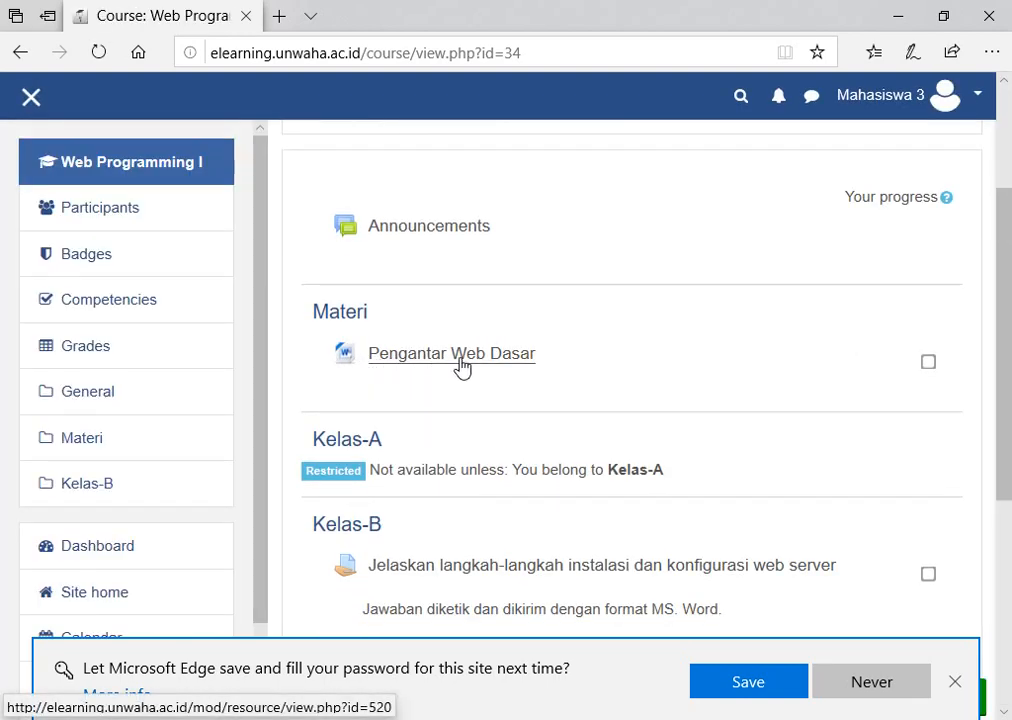
scroll(458, 370, "down", 1)
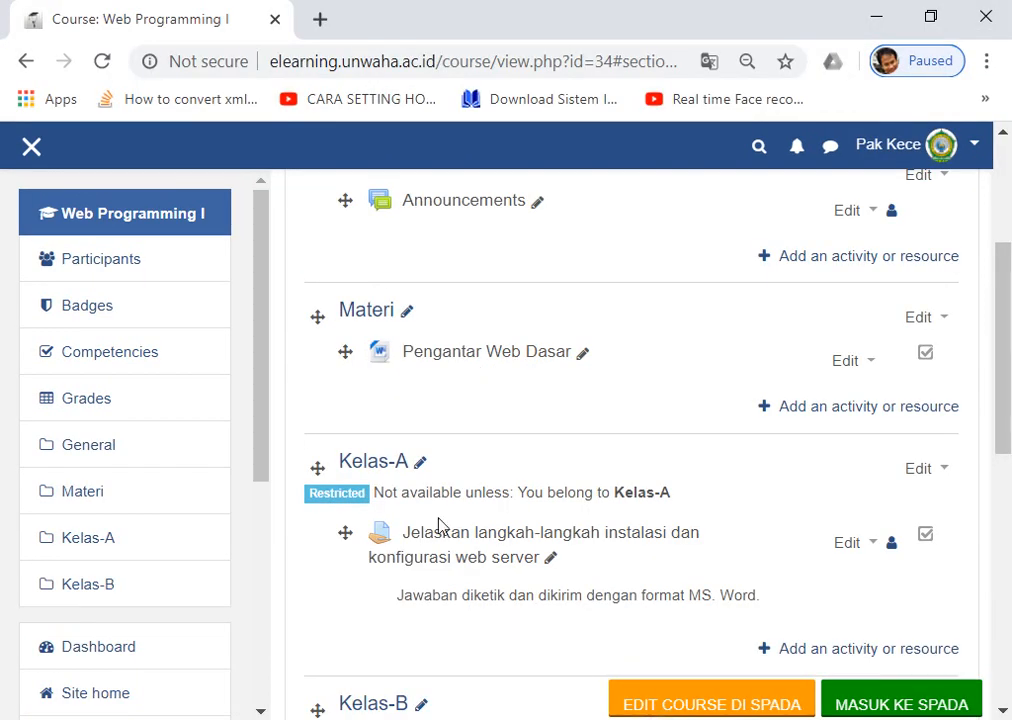
Scroll through the teacher's view of the Materi, Kelas-A and Kelas-B sections.
scroll(425, 354, "up", 1)
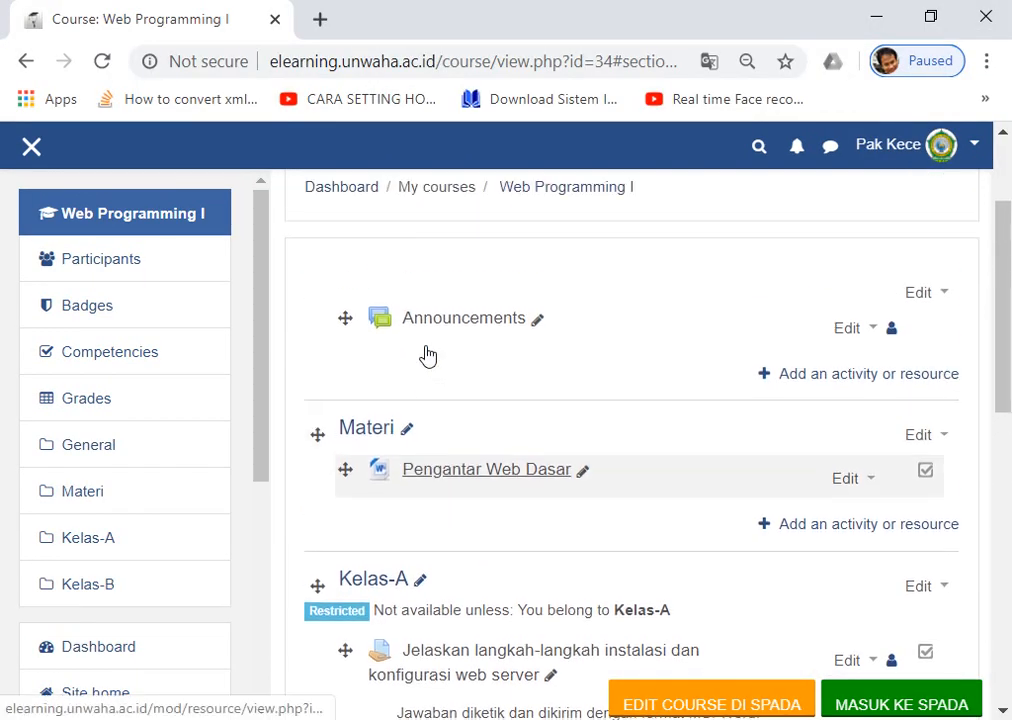
scroll(425, 340, "down", 1)
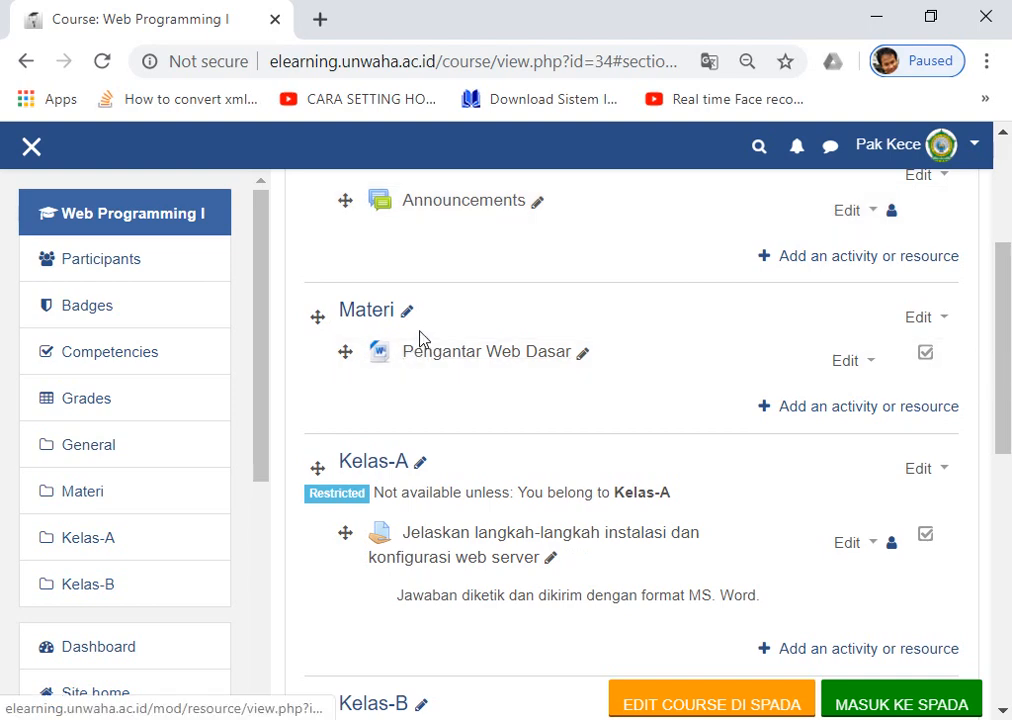
scroll(519, 337, "down", 1)
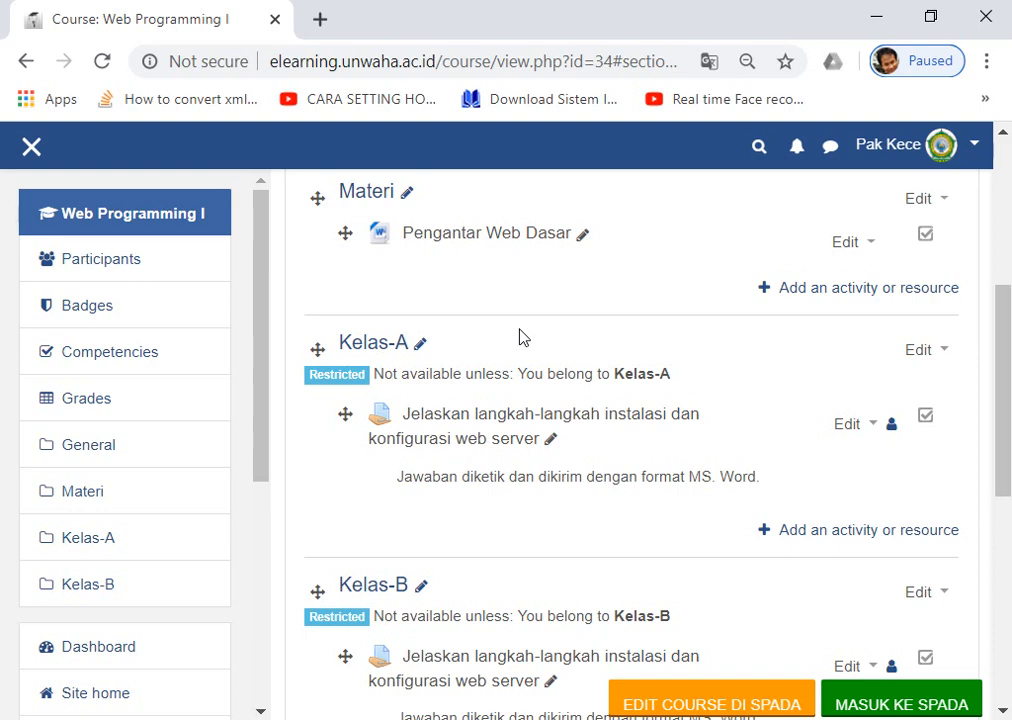
scroll(519, 337, "up", 1)
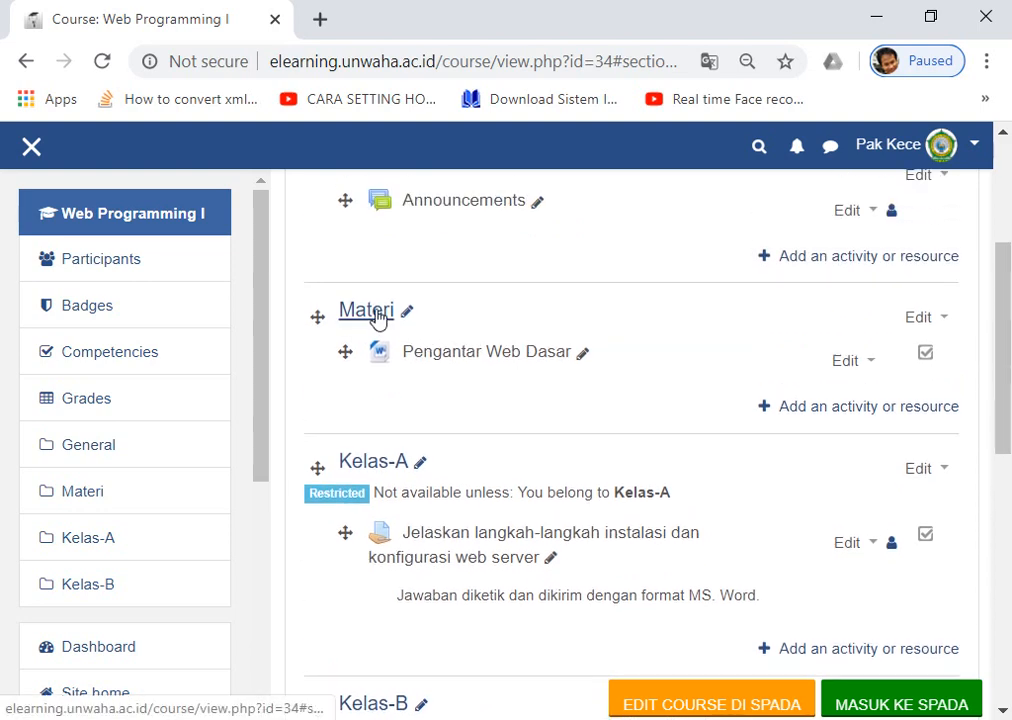
scroll(376, 318, "down", 1)
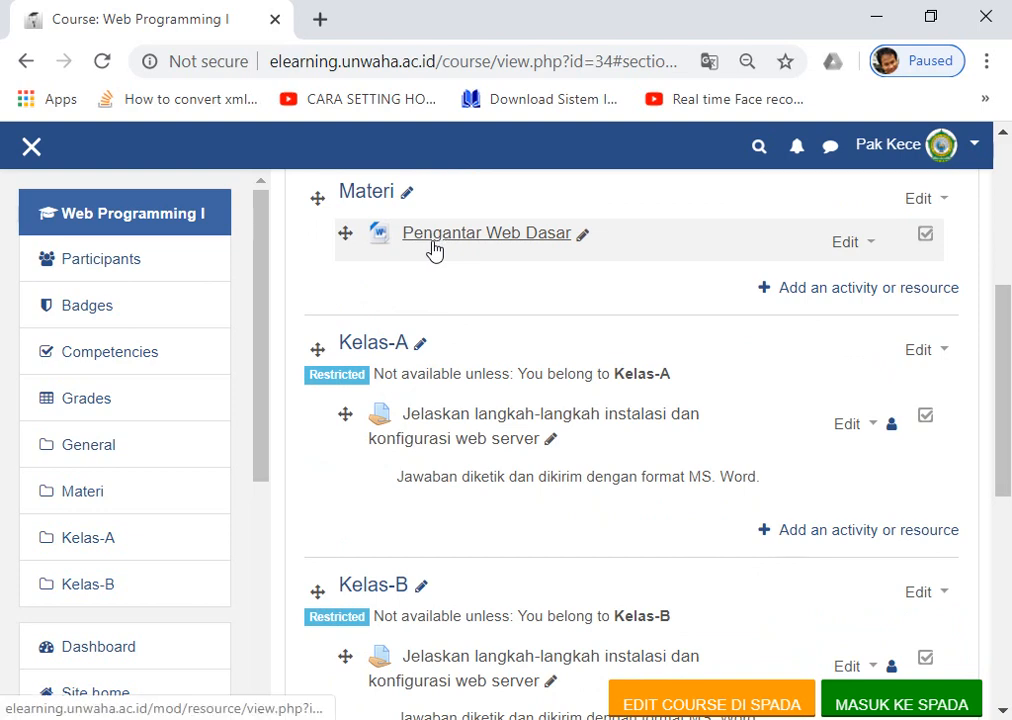
scroll(429, 252, "up", 1)
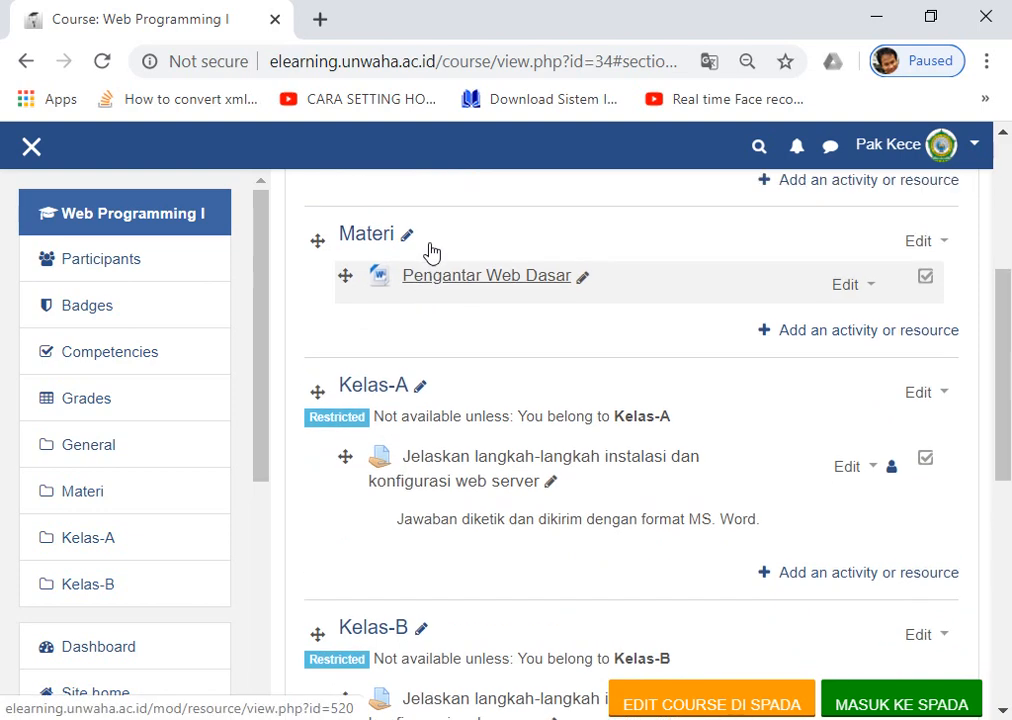
scroll(376, 308, "down", 1)
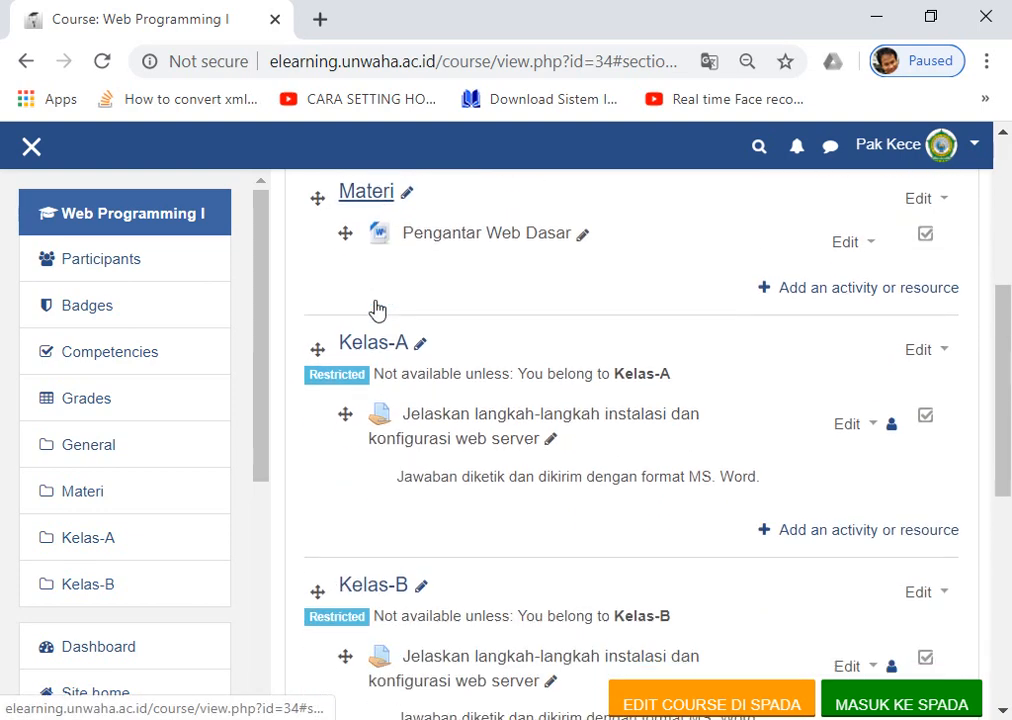
scroll(468, 255, "down", 1)
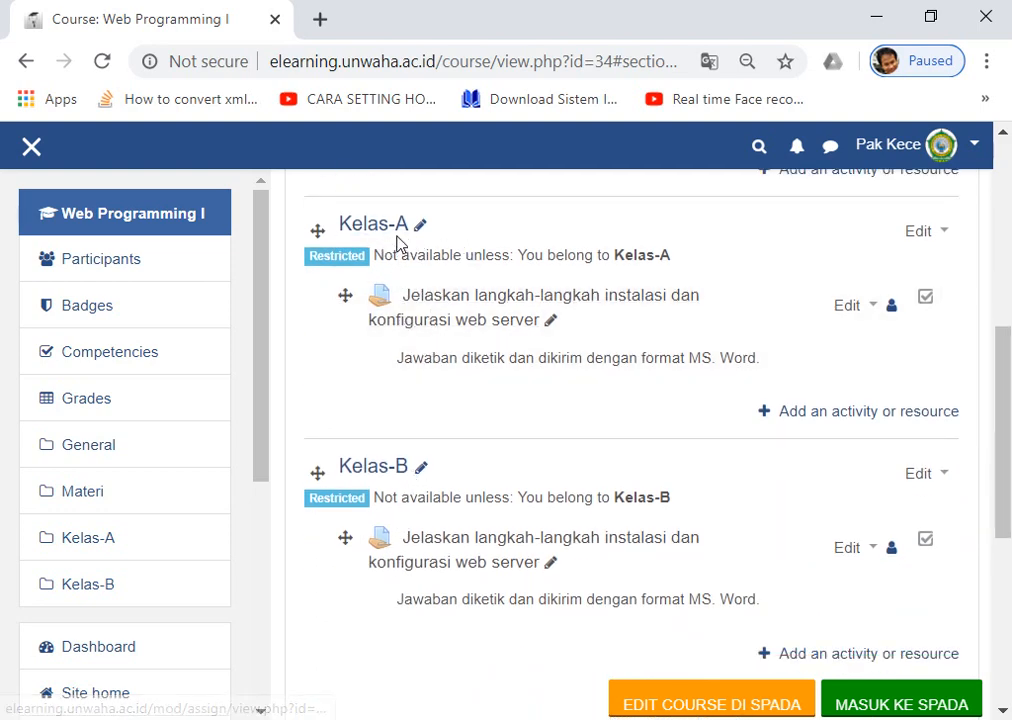
scroll(389, 226, "up", 1)
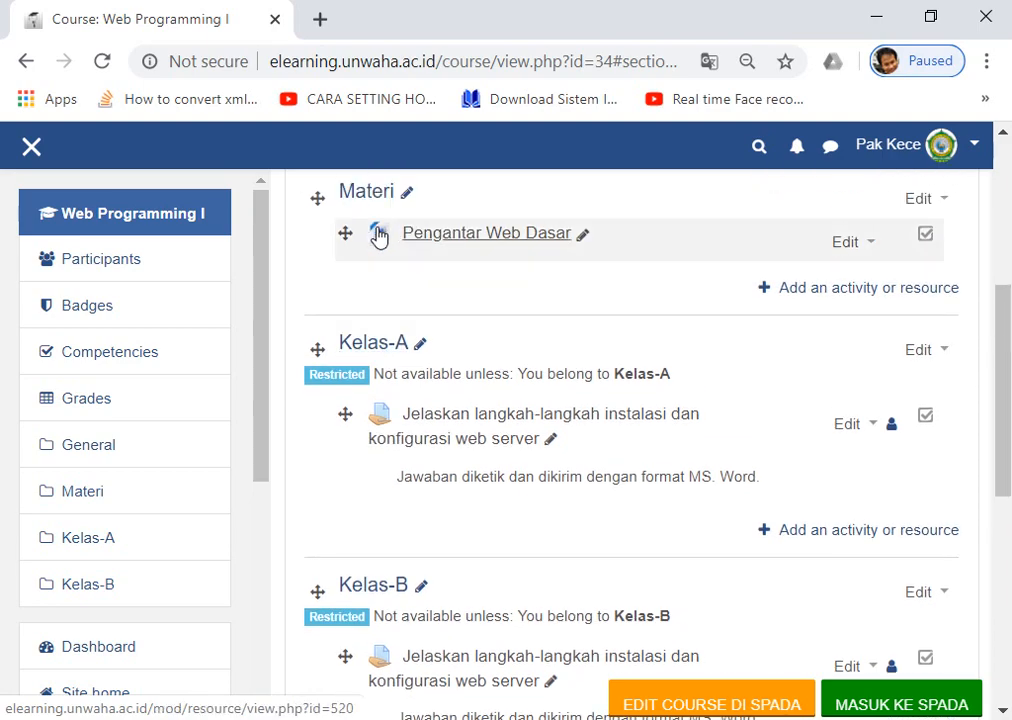
scroll(748, 280, "down", 1)
scroll(809, 280, "up", 1)
scroll(804, 285, "down", 1)
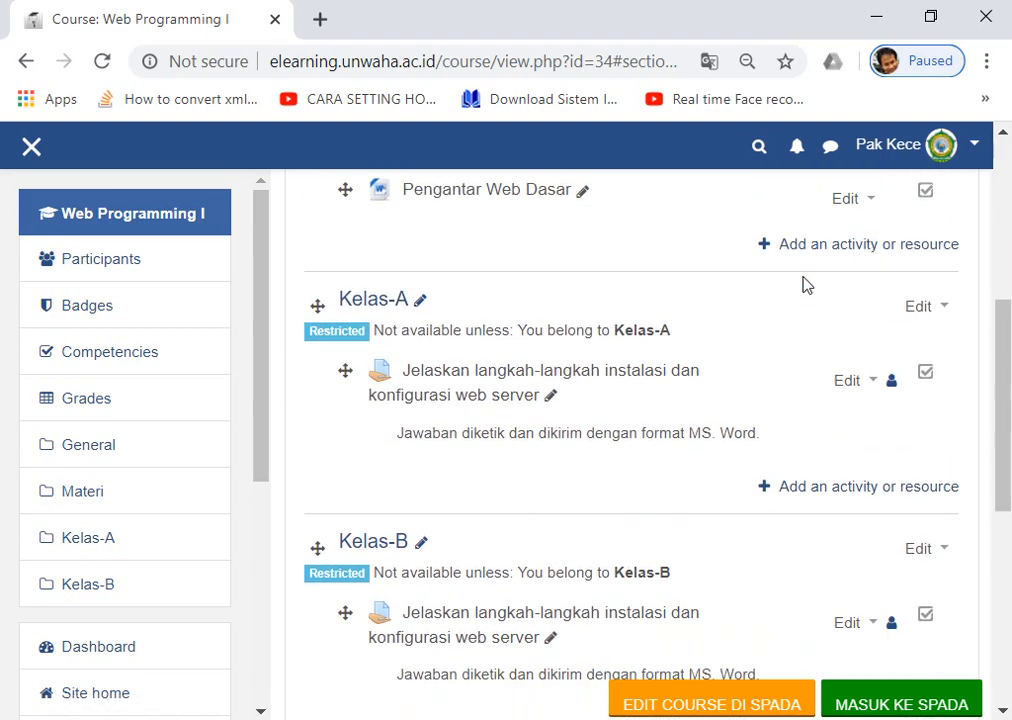
scroll(511, 316, "up", 1)
scroll(468, 303, "down", 2)
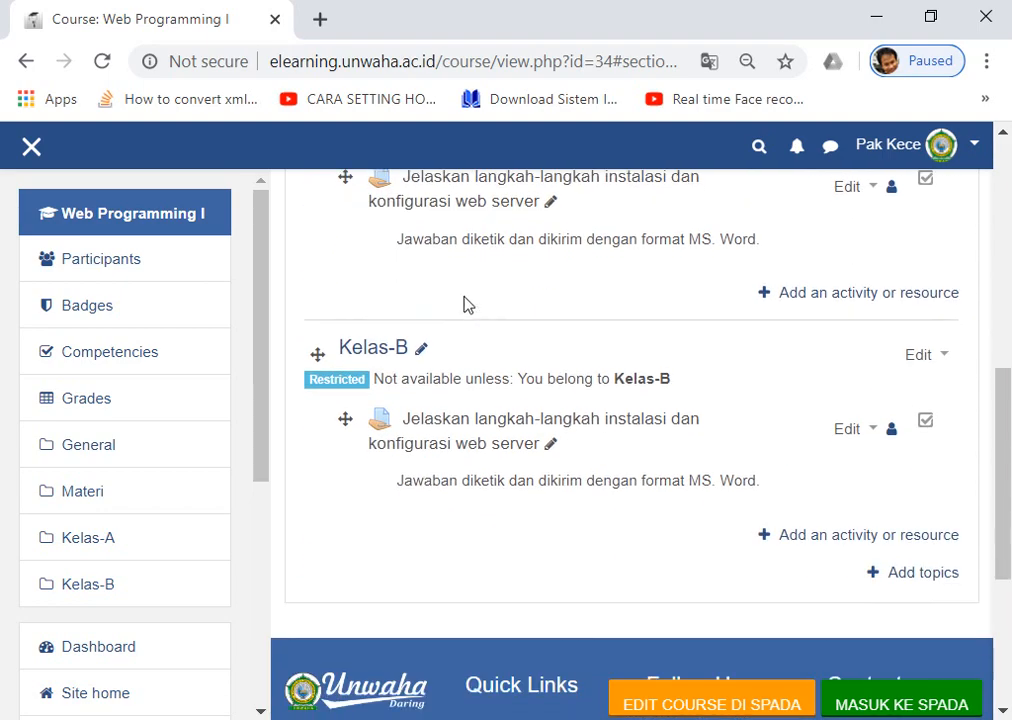
scroll(447, 271, "up", 2)
scroll(440, 290, "down", 1)
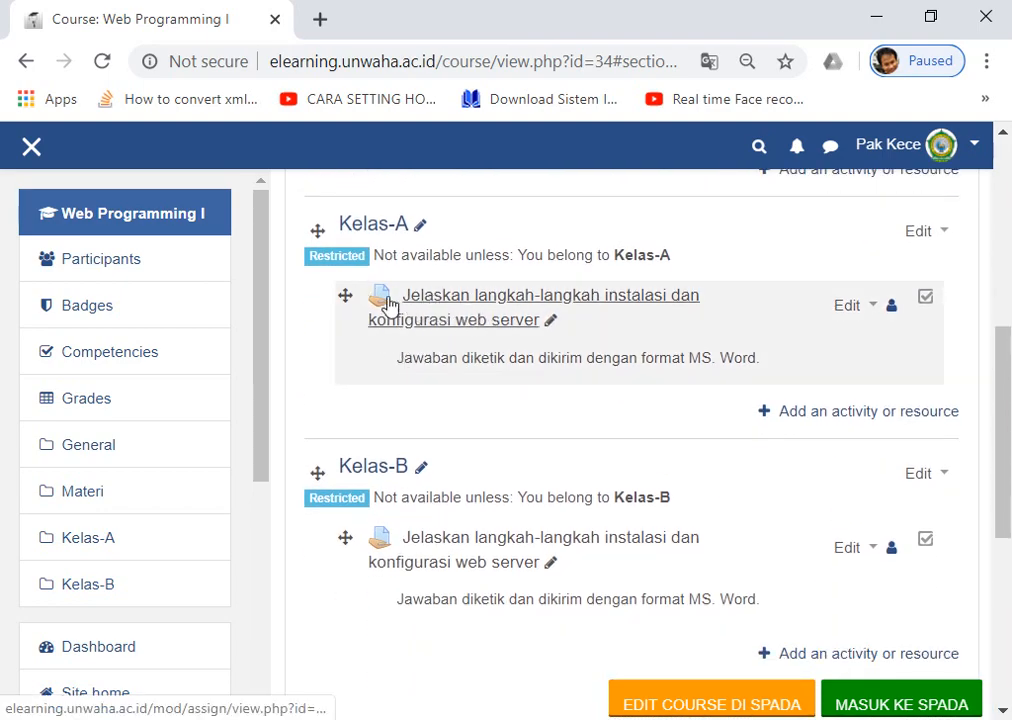
scroll(440, 300, "up", 1)
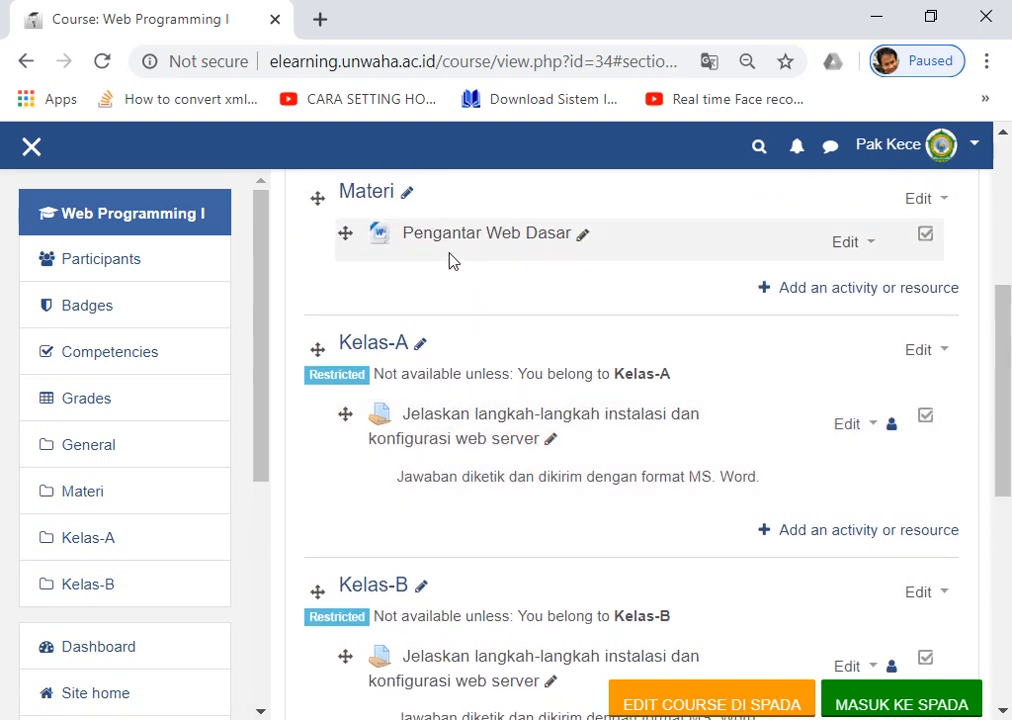
scroll(420, 265, "up", 1)
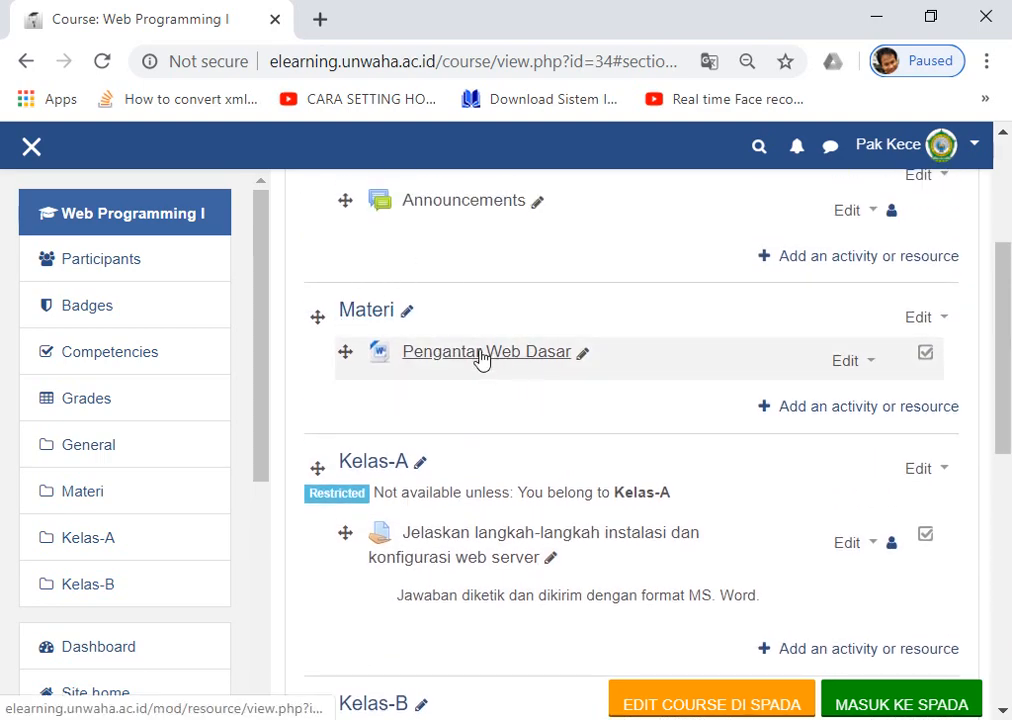
scroll(475, 362, "down", 2)
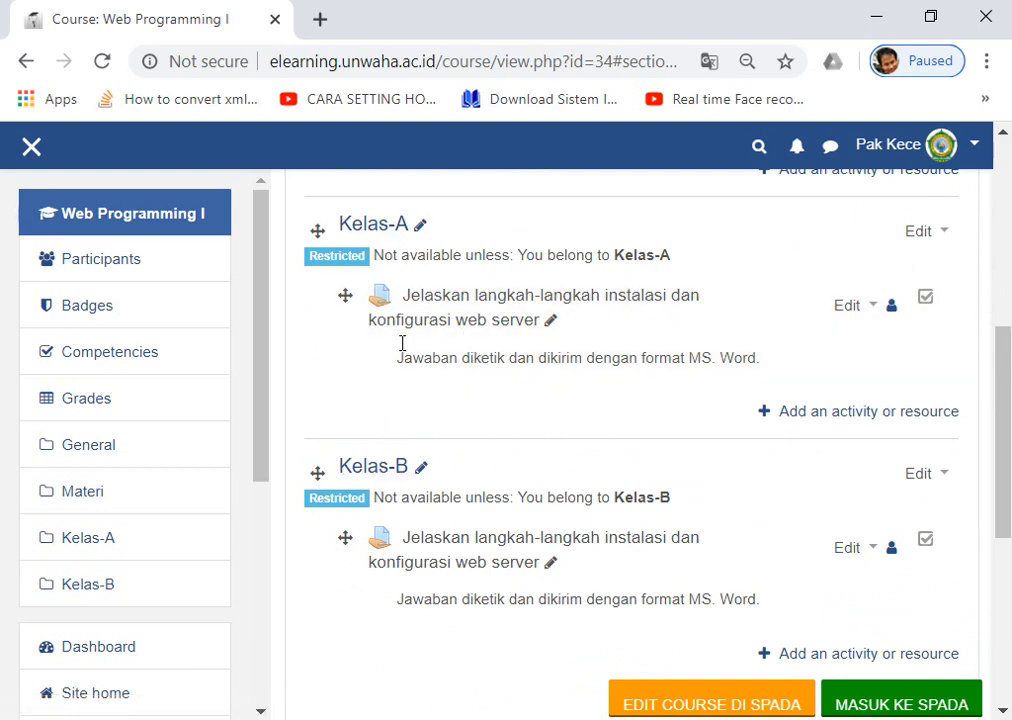
scroll(411, 311, "up", 1)
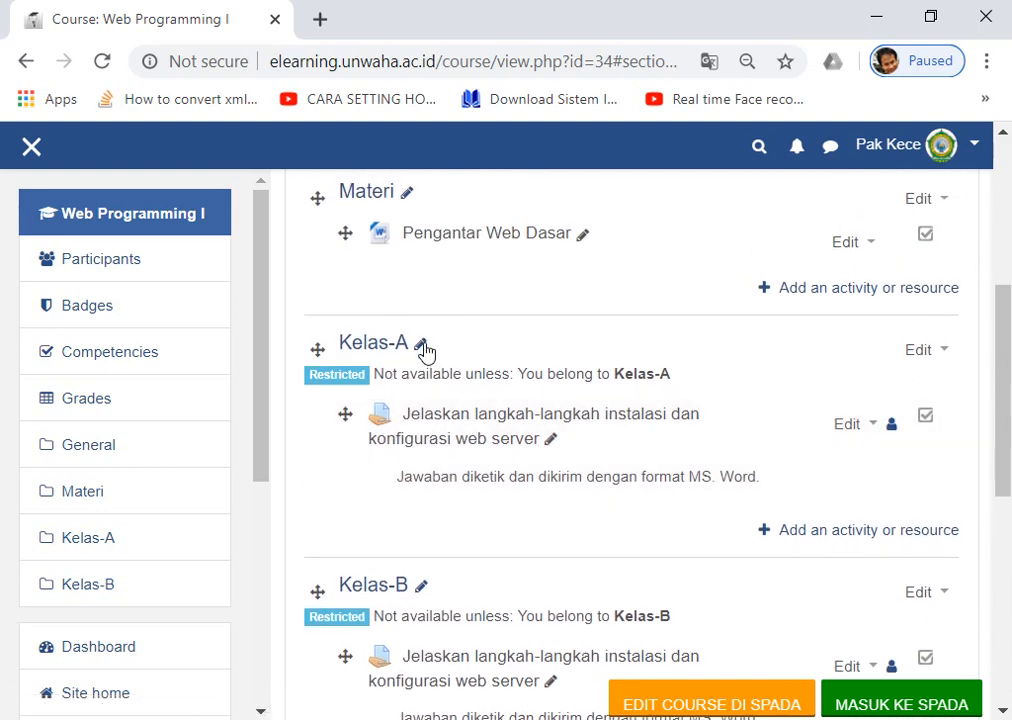
scroll(427, 353, "down", 1)
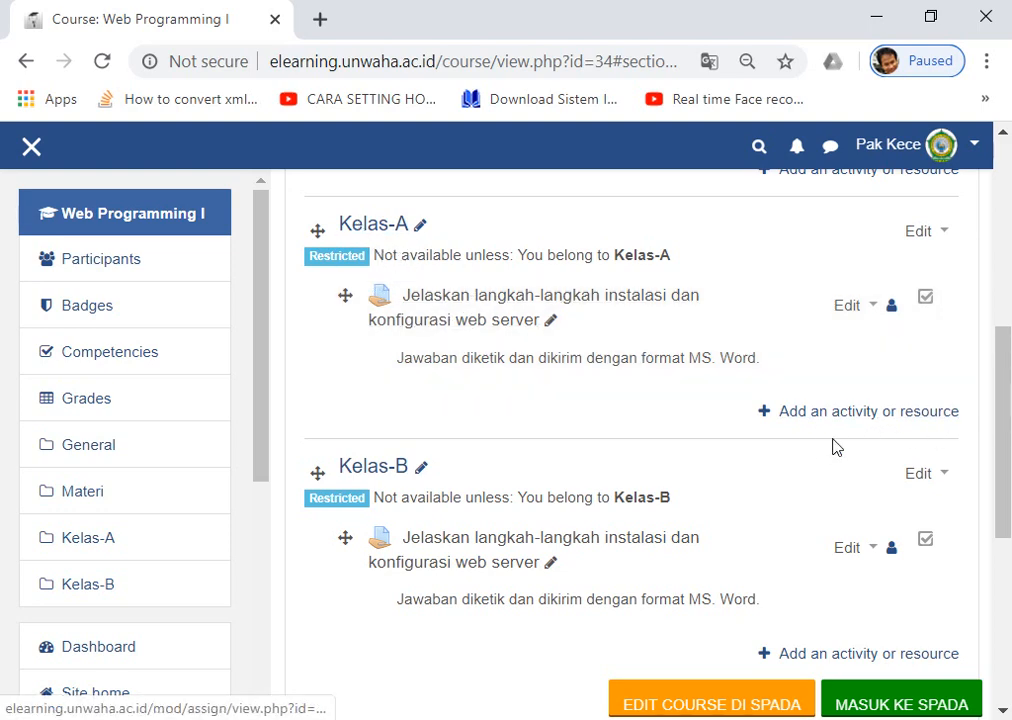
Add an Assignment to the Kelas-A section and name it 'Soal UTS'.
left_click(818, 413)
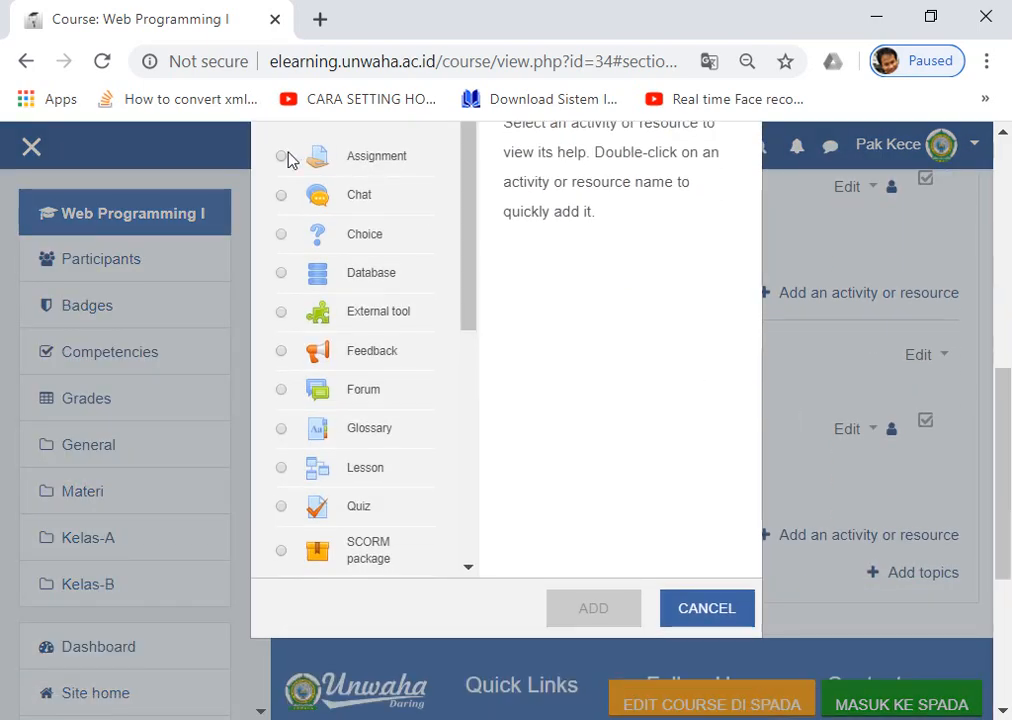
left_click(285, 157)
left_click(593, 607)
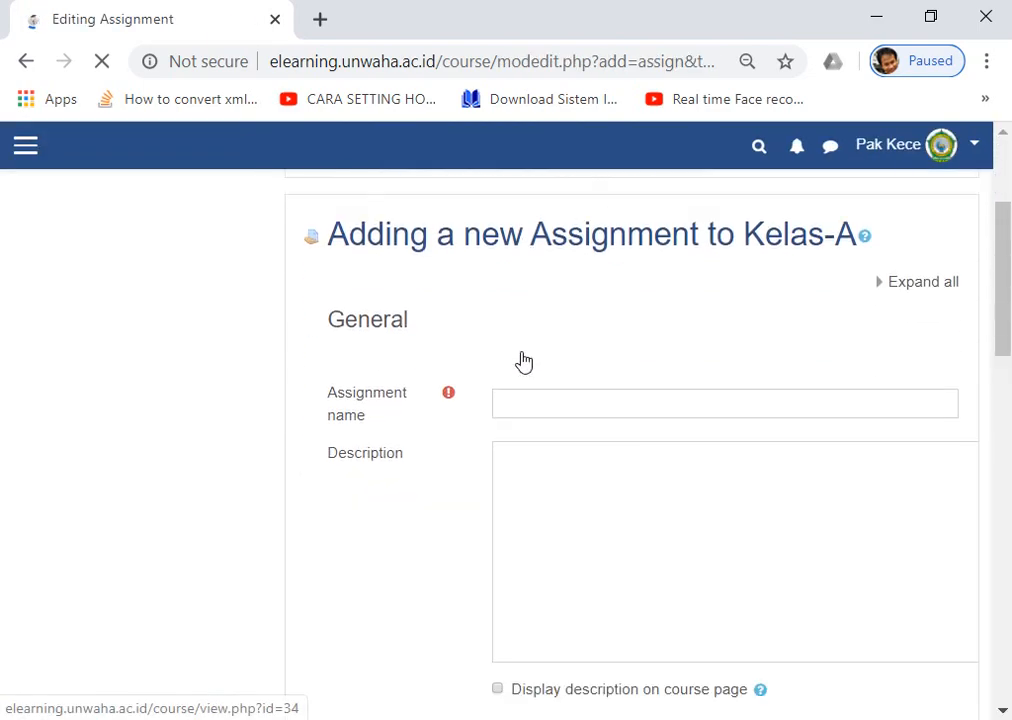
left_click(610, 404)
scroll(579, 375, "down", 1)
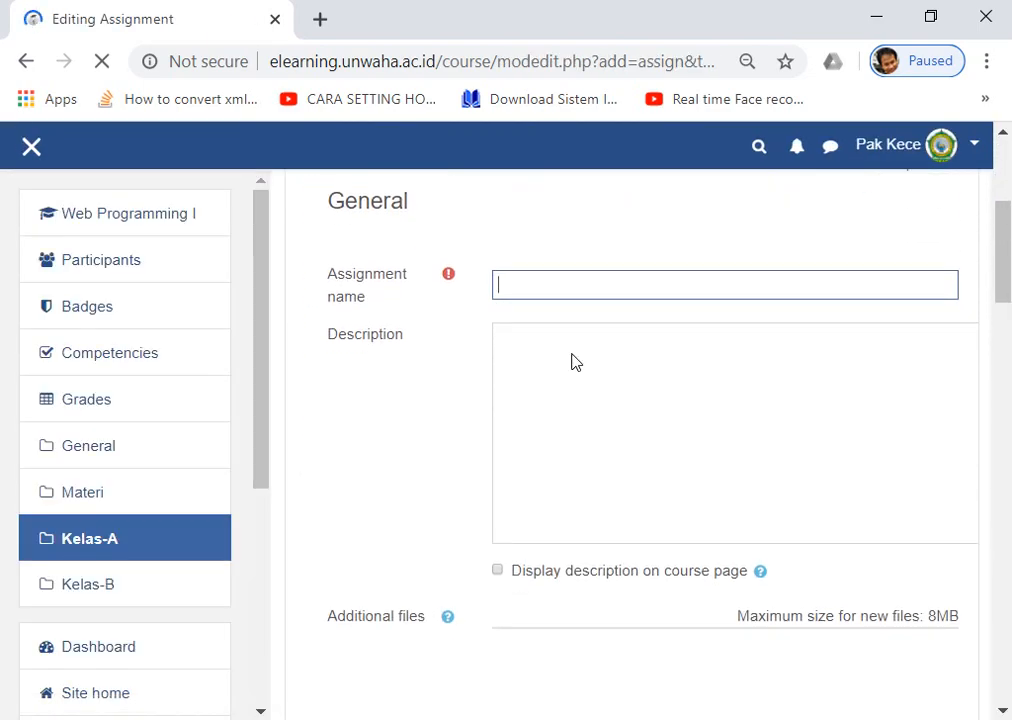
type("Soal")
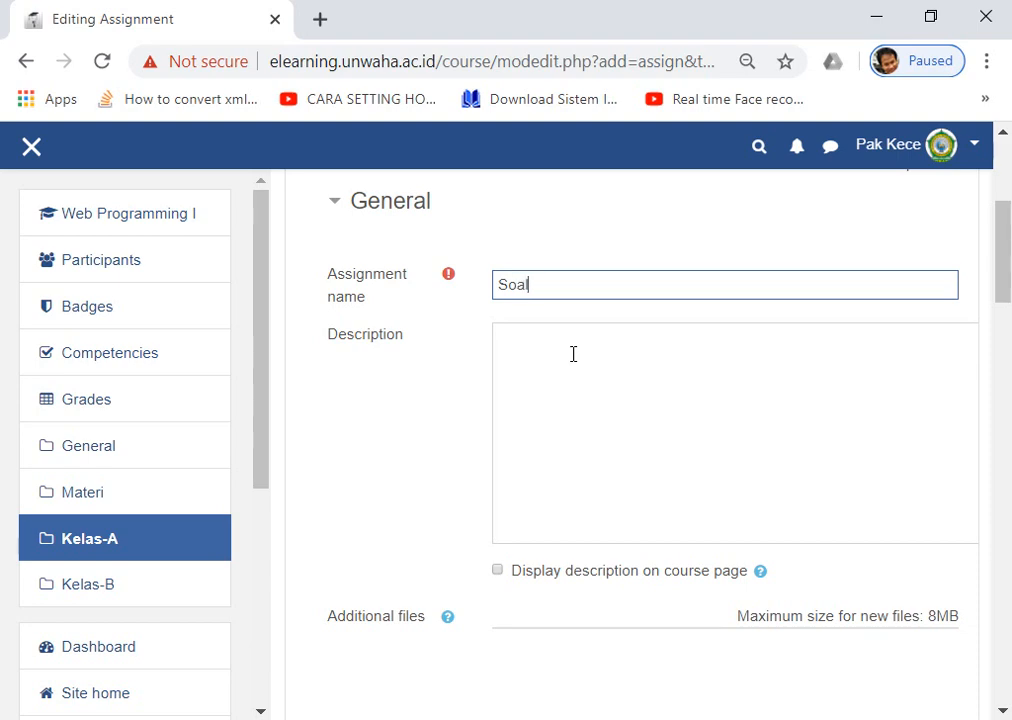
type(" UTS")
scroll(575, 362, "down", 3)
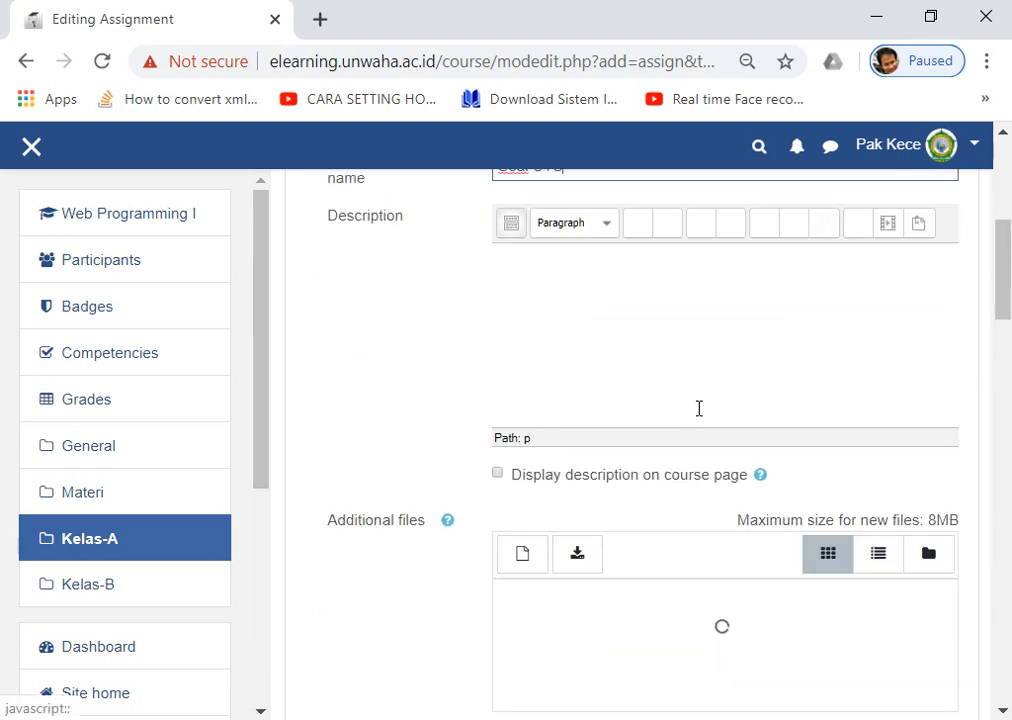
scroll(707, 430, "up", 3)
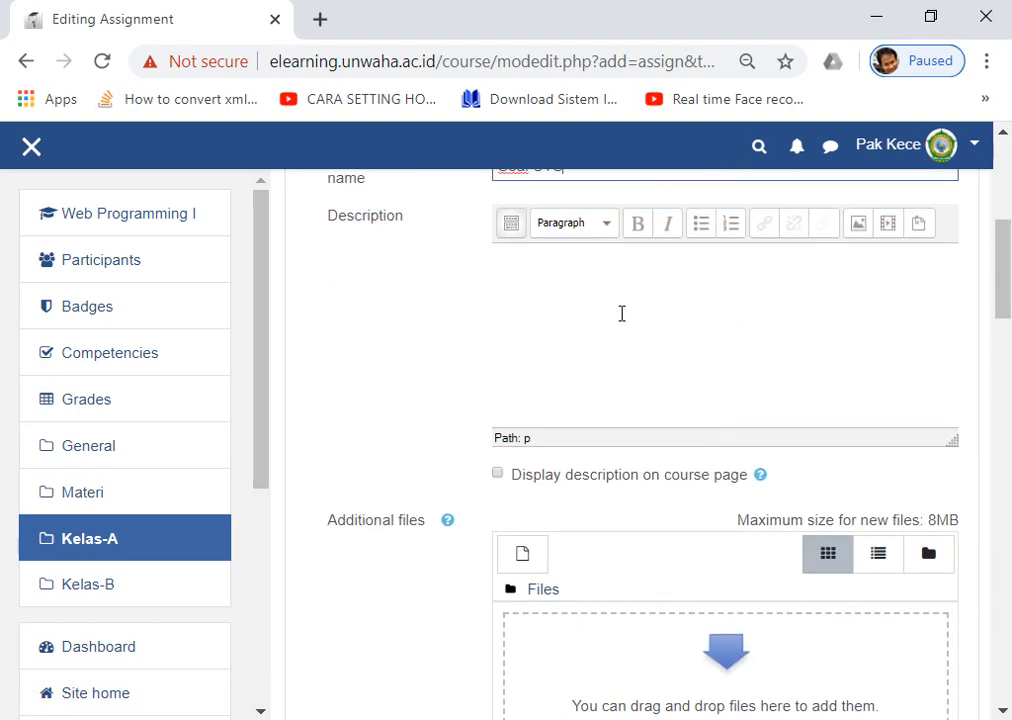
Write a description asking students to build a student data-entry form, zip it and upload it.
left_click(617, 305)
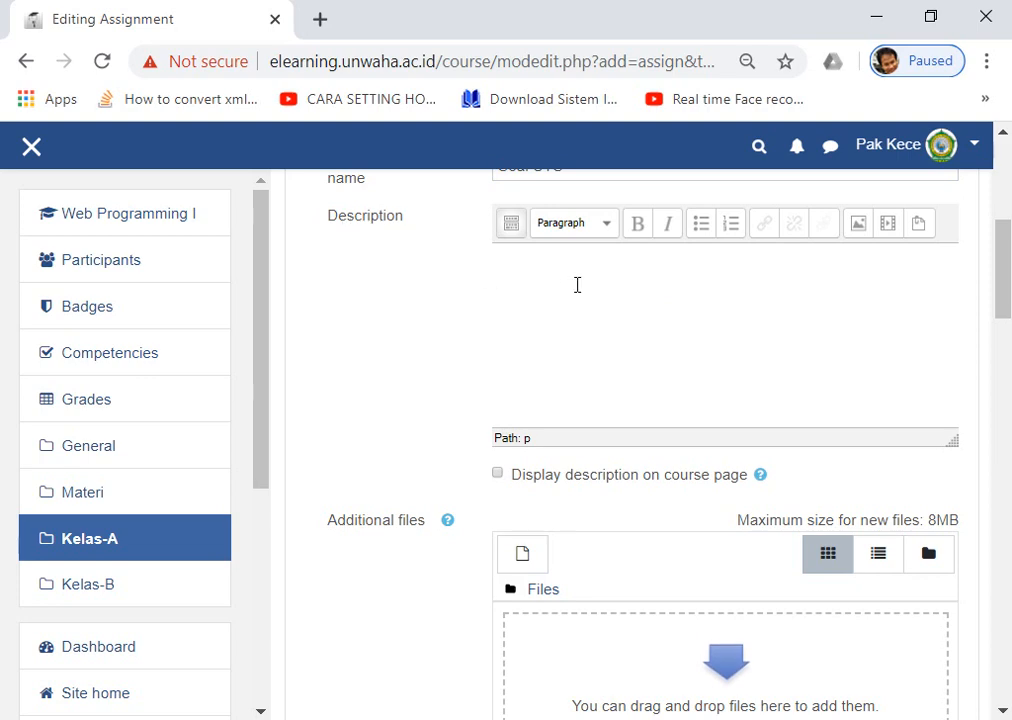
key("ctrl+plus")
left_click(700, 355)
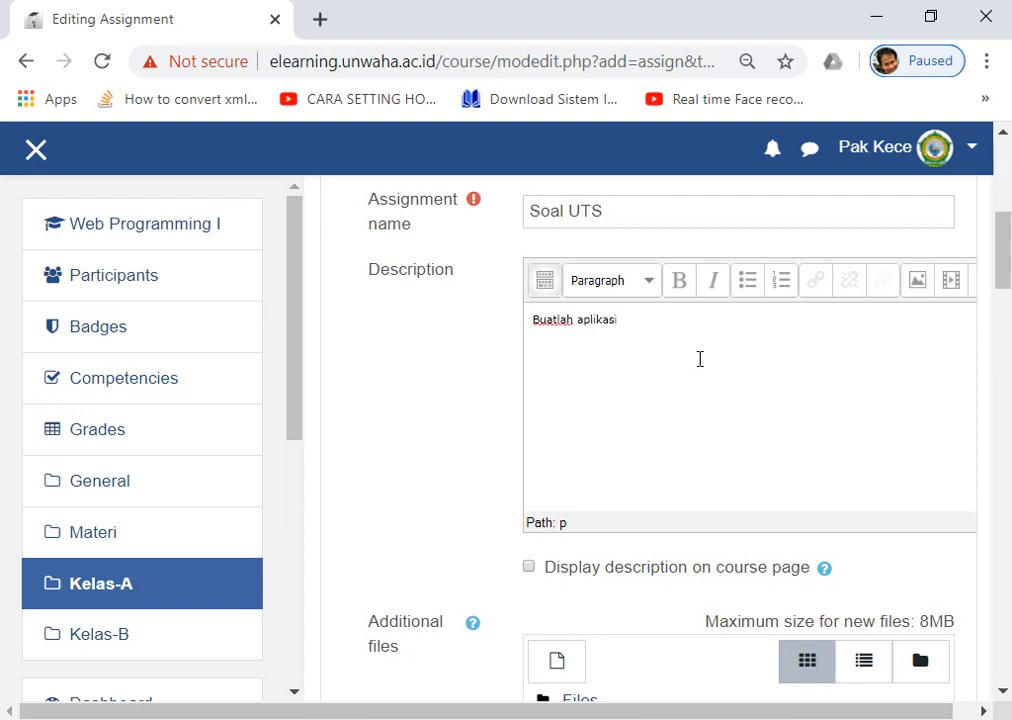
key("ctrl+BackSpace")
type("form untuk e")
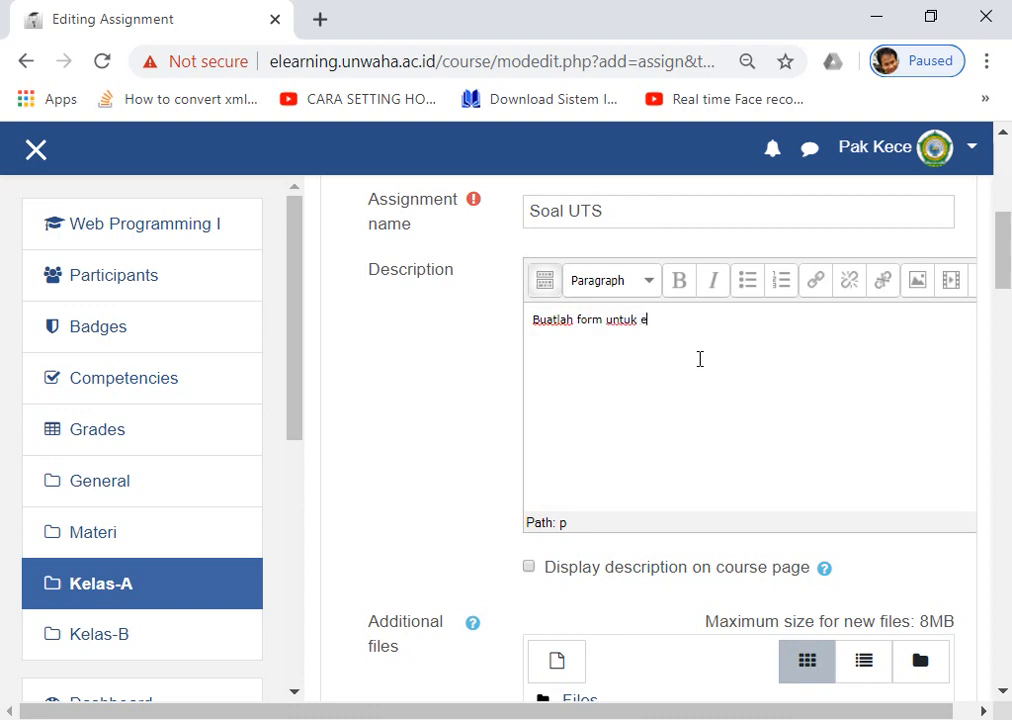
type("ntri data mahasiswa")
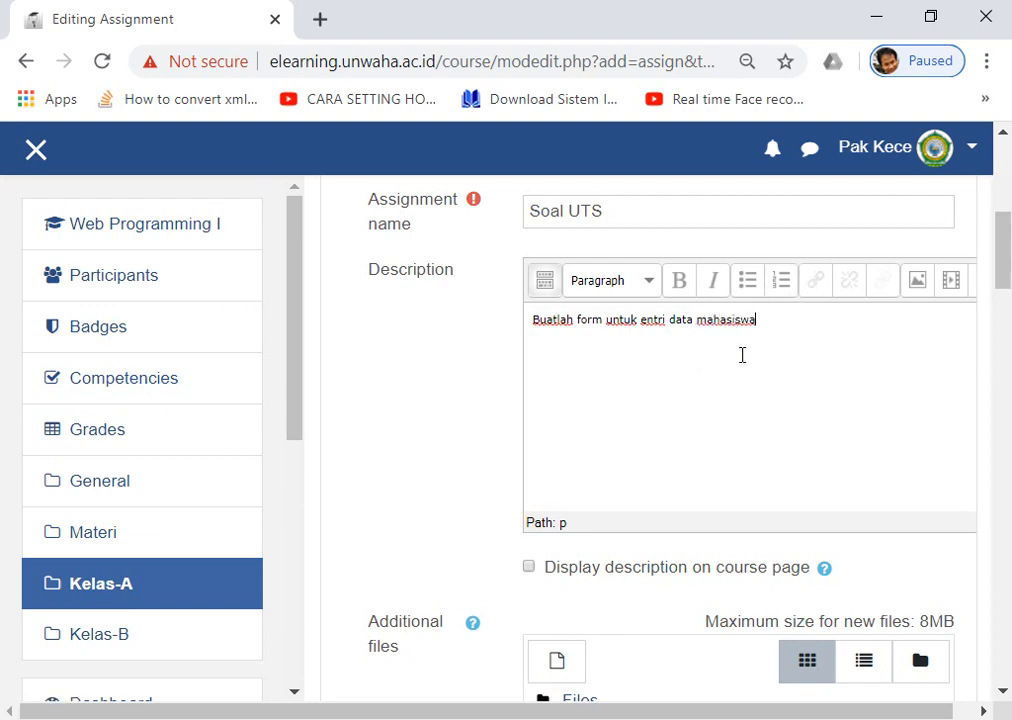
scroll(691, 413, "up", 1)
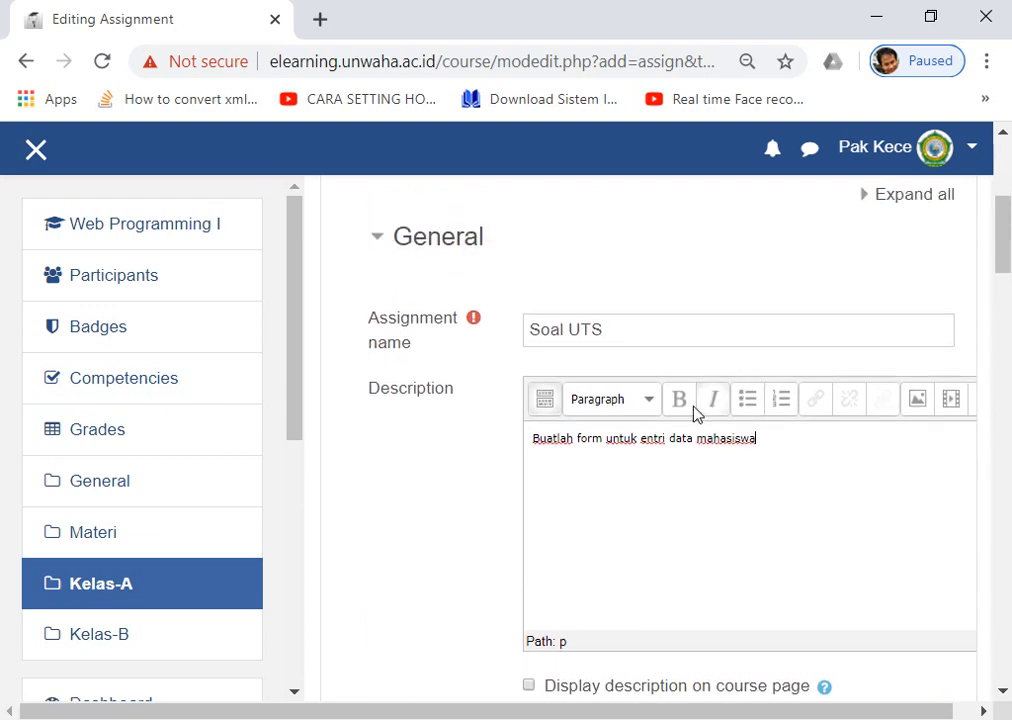
scroll(690, 413, "down", 1)
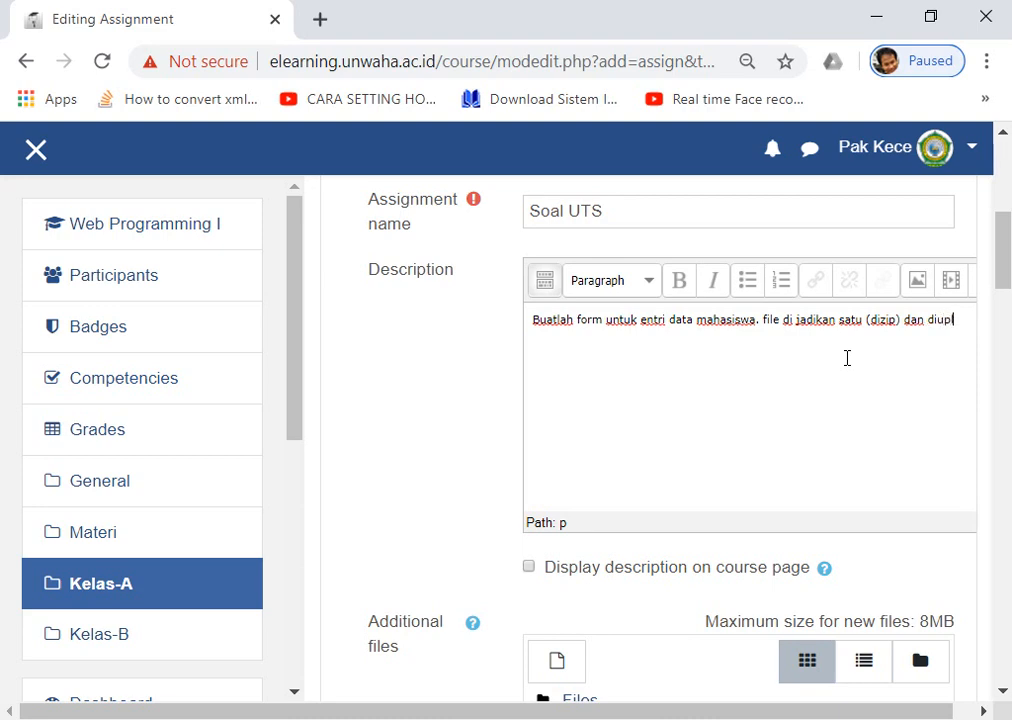
type("oad di")
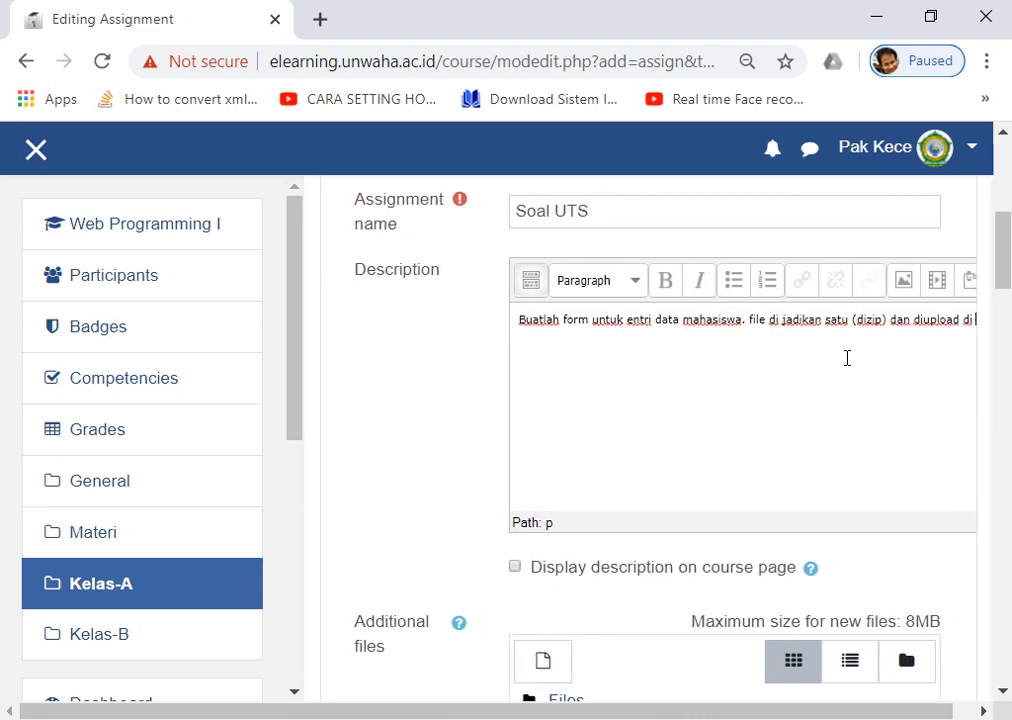
type(" Elearning ini.")
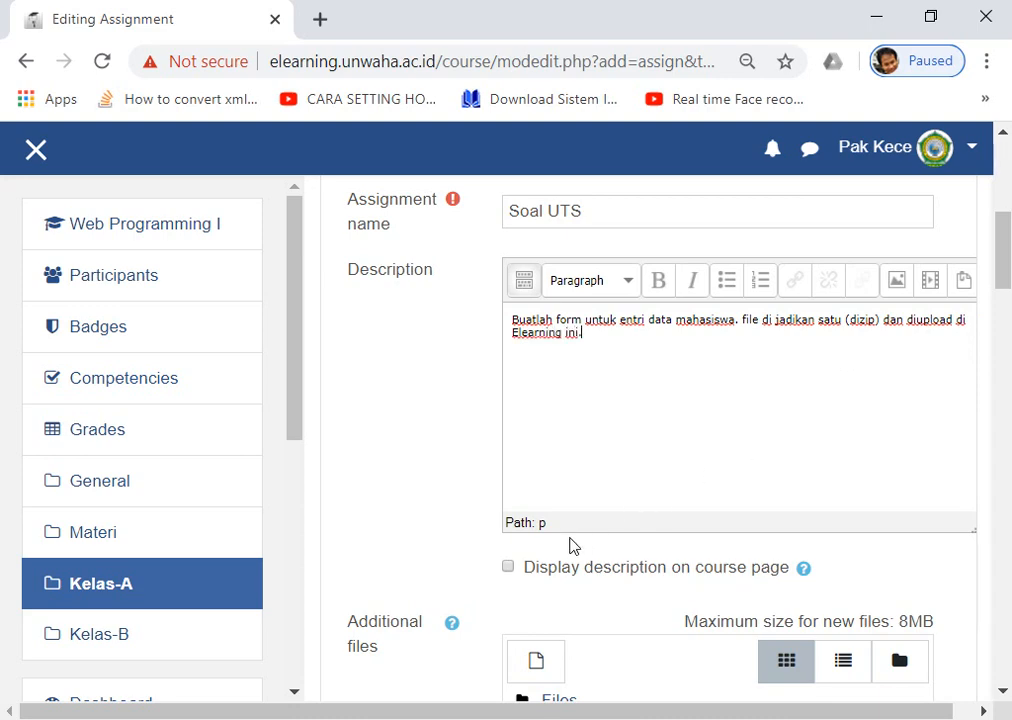
Enable 'Display description on course page' for the Soal UTS assignment.
left_click(510, 568)
left_click_drag(608, 353, 511, 318)
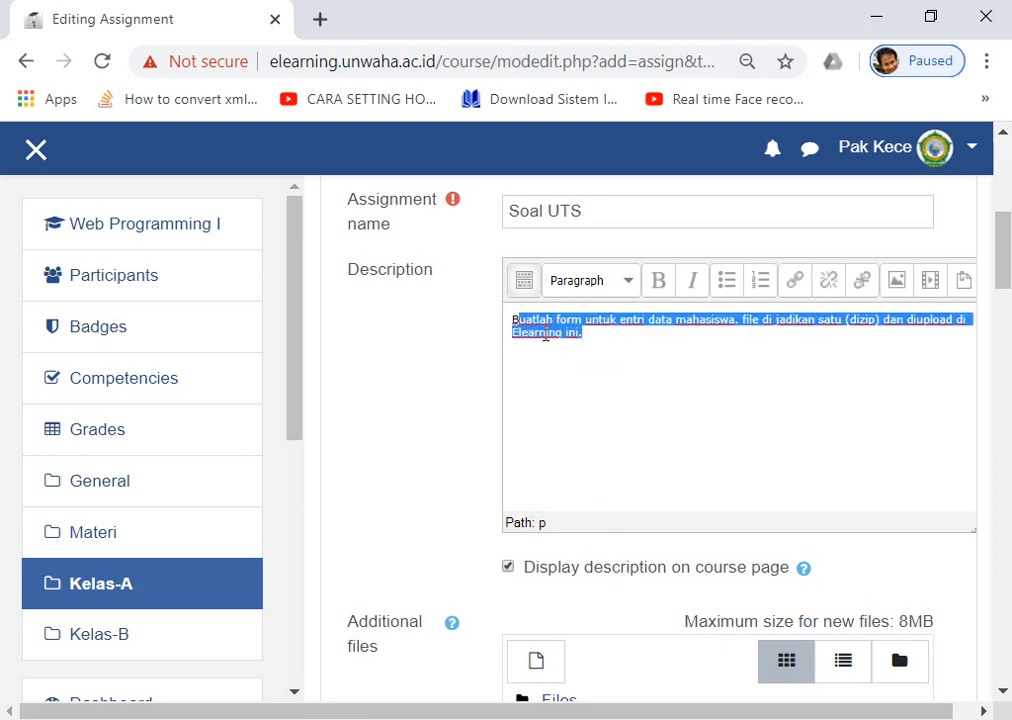
left_click(585, 366)
scroll(571, 395, "down", 1)
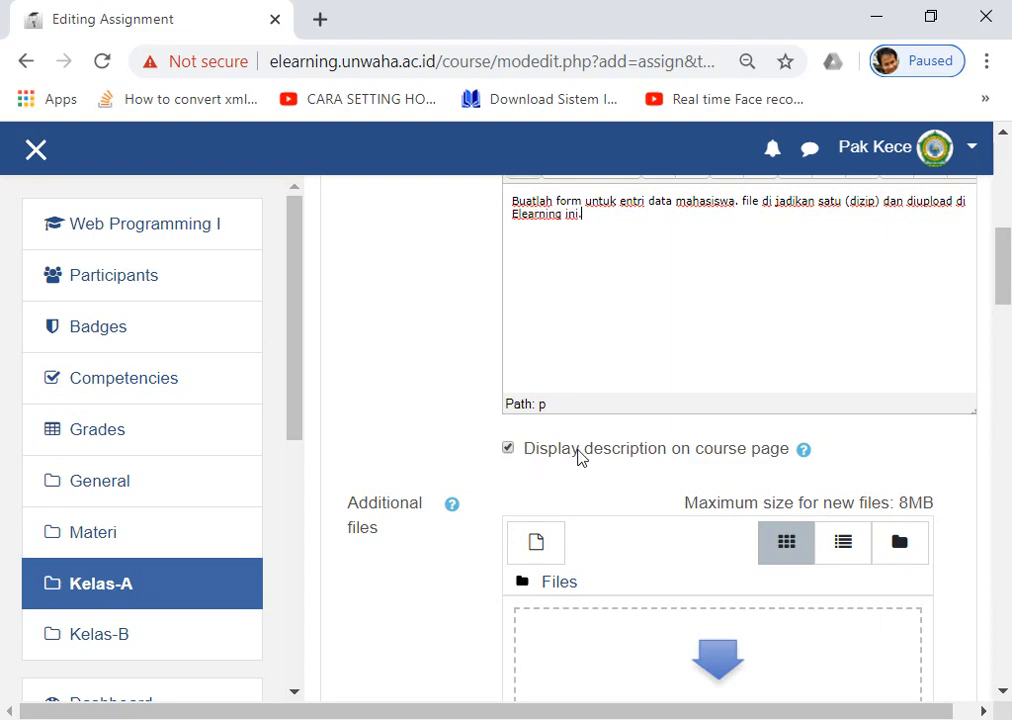
scroll(648, 375, "down", 4)
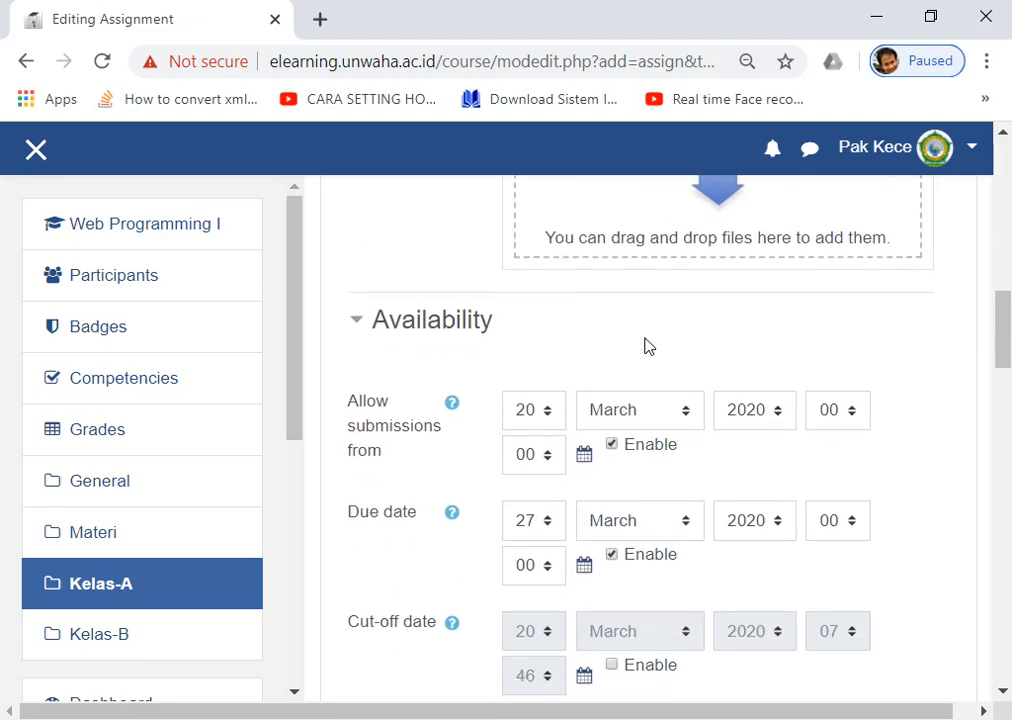
Enable the cut-off date for Soal UTS and set its day to 27.
scroll(645, 346, "down", 1)
key("ctrl+minus")
key("ctrl+minus")
left_click_drag(1004, 346, 1003, 310)
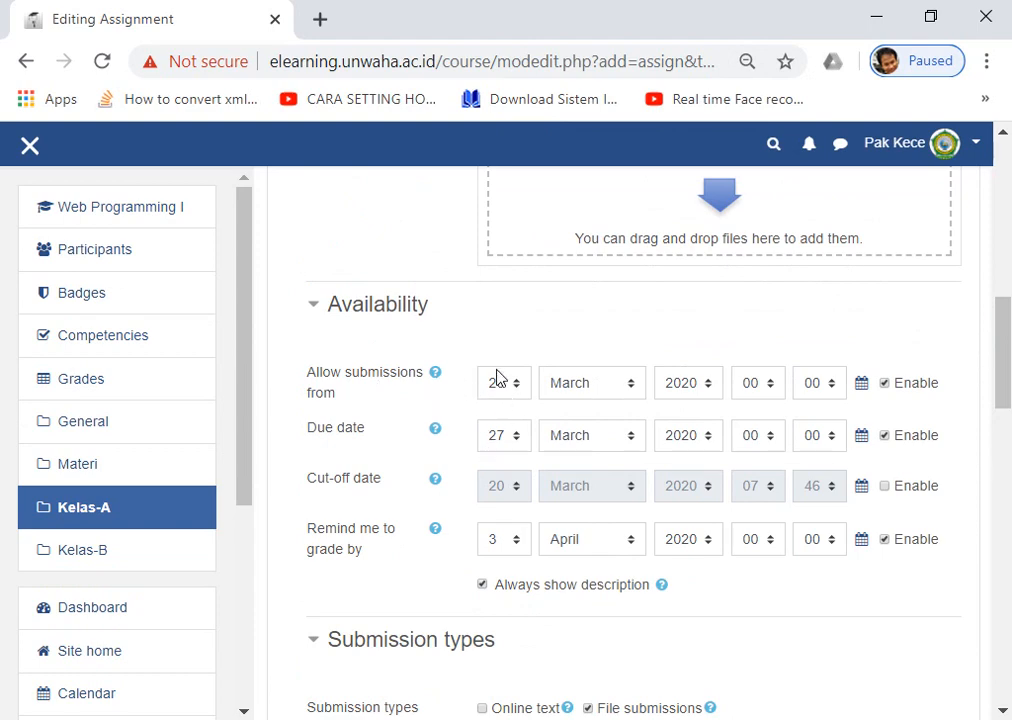
left_click(884, 486)
left_click(510, 487)
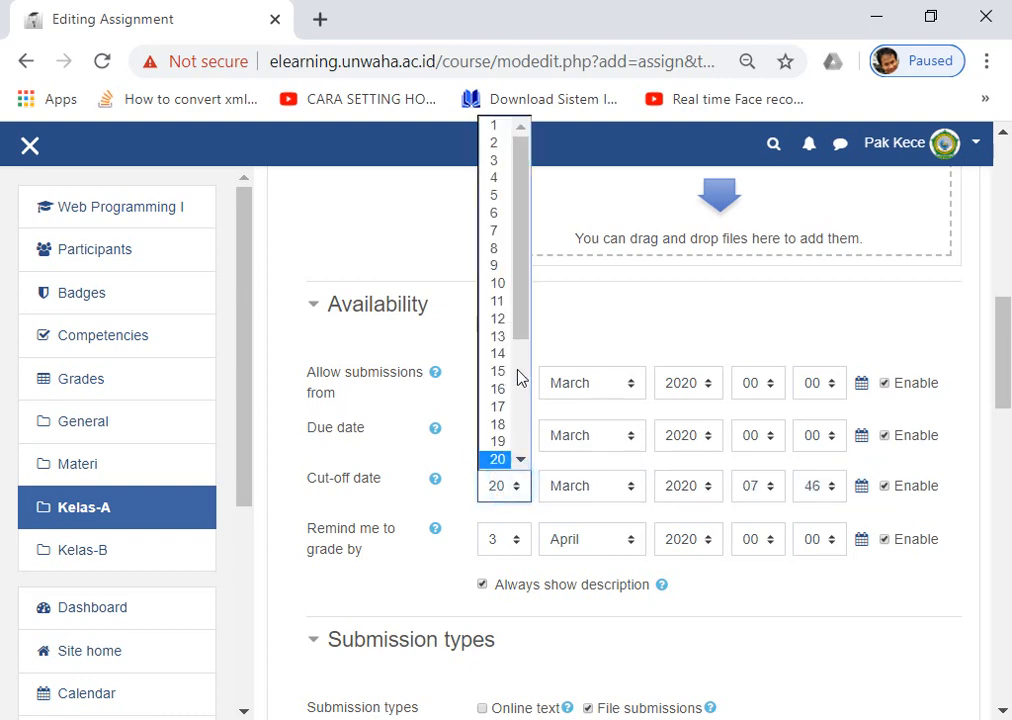
left_click_drag(518, 321, 520, 398)
left_click(498, 446)
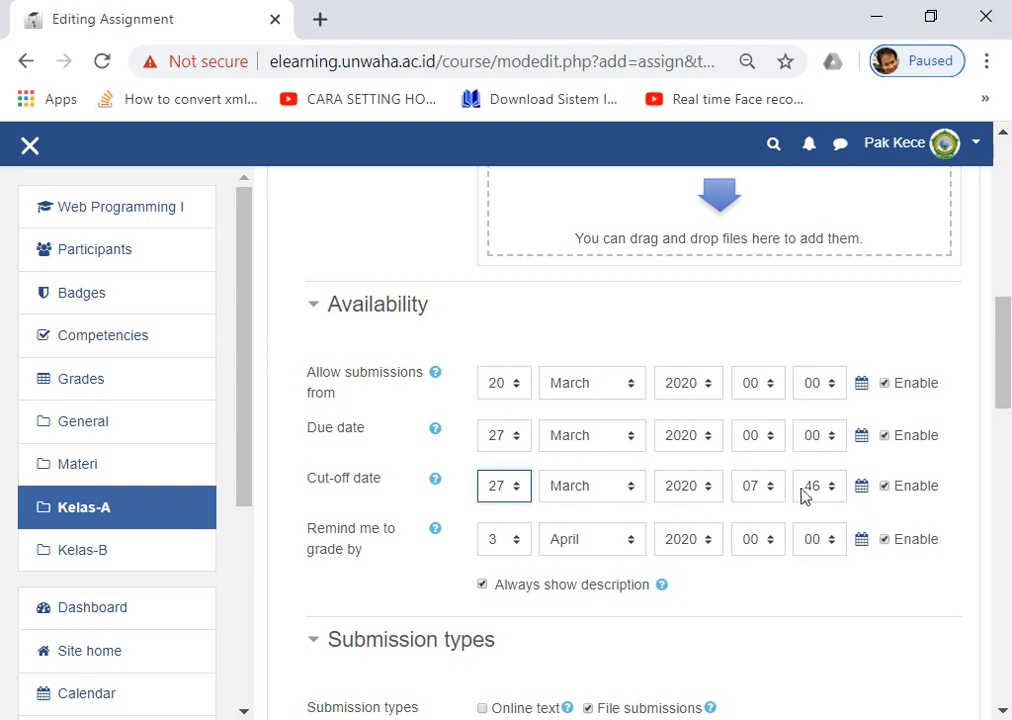
Set both the due date hour and the cut-off hour to 23.
left_click(763, 436)
left_click_drag(778, 330, 768, 462)
left_click(760, 405)
left_click(764, 486)
left_click(756, 460)
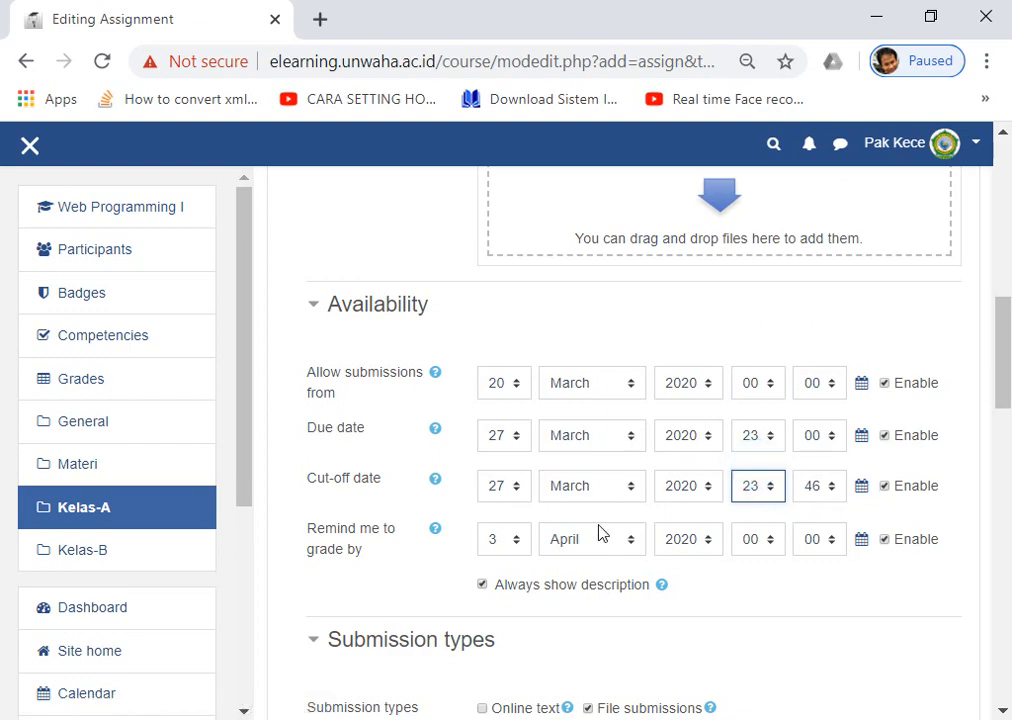
Limit Soal UTS to 1 uploaded file, then save and return to the course.
scroll(821, 529, "down", 7)
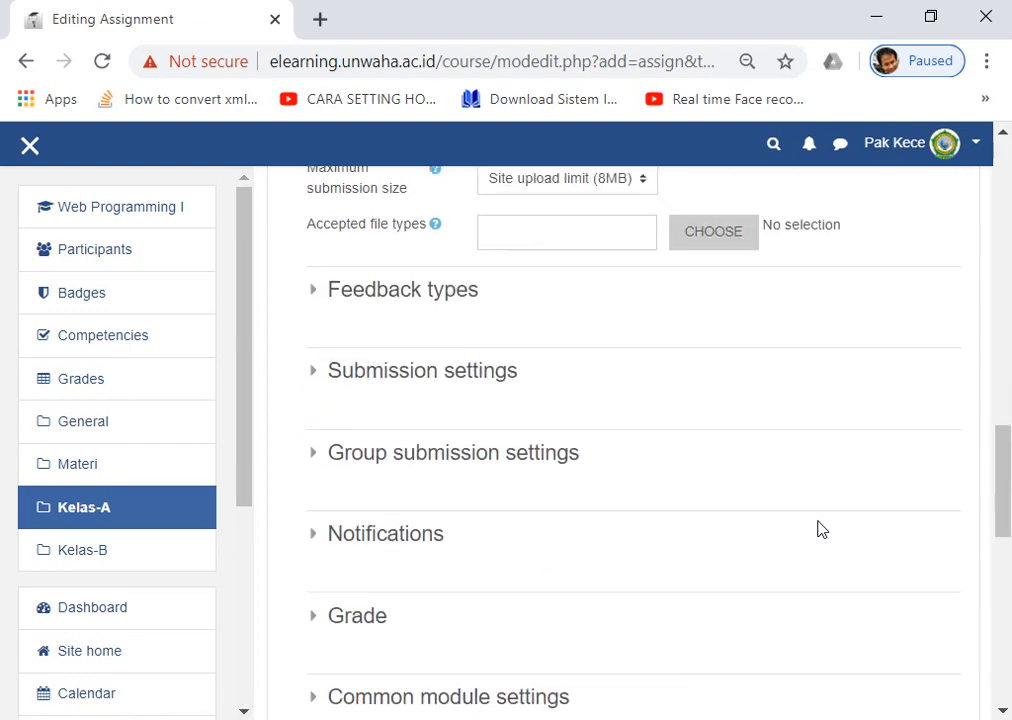
scroll(821, 529, "up", 2)
scroll(818, 528, "down", 3)
scroll(818, 528, "up", 5)
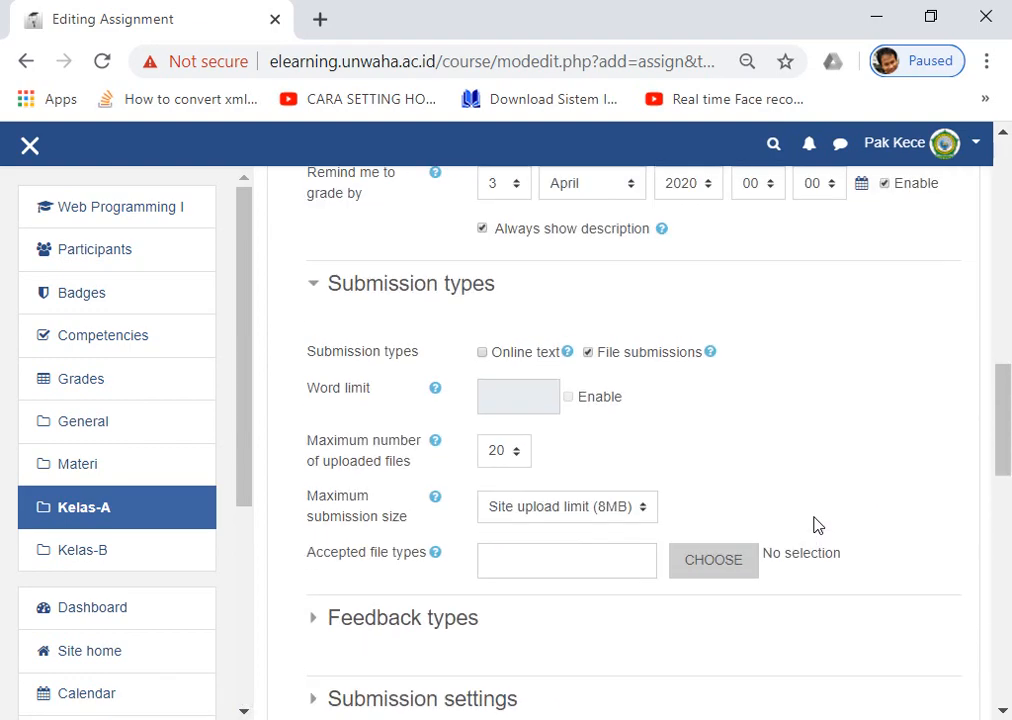
left_click(506, 460)
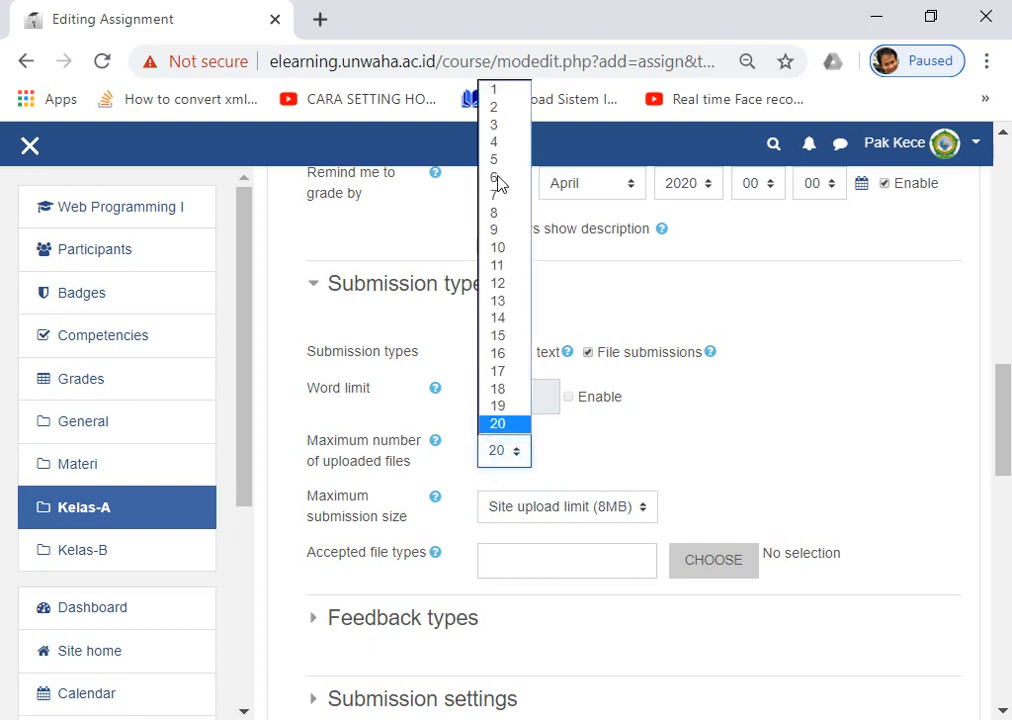
left_click(498, 90)
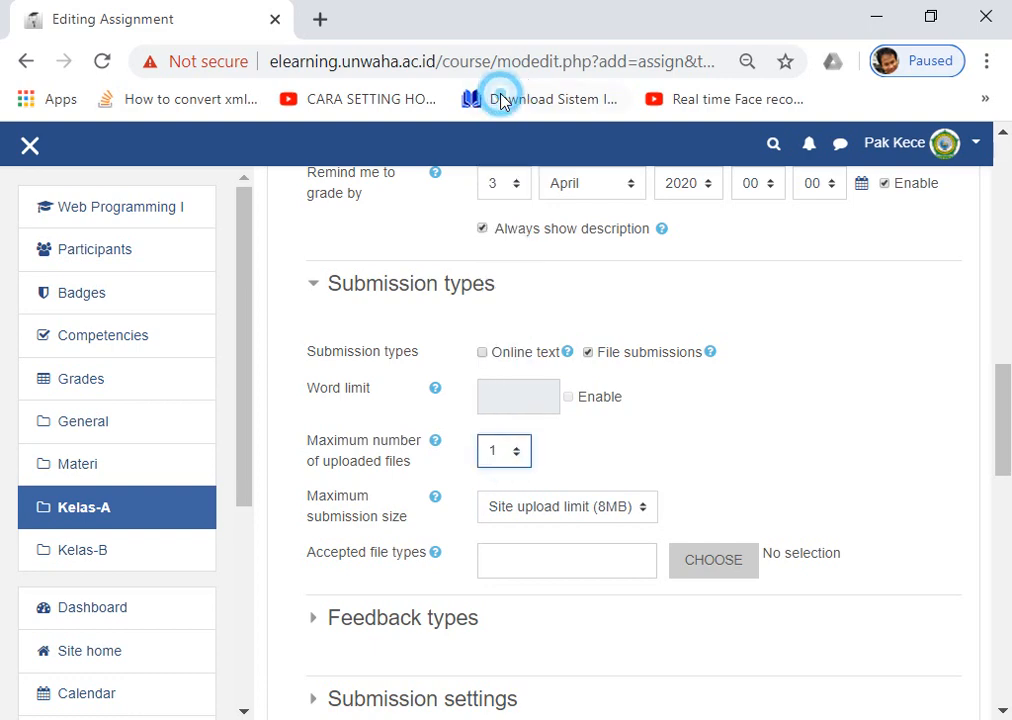
left_click(505, 458)
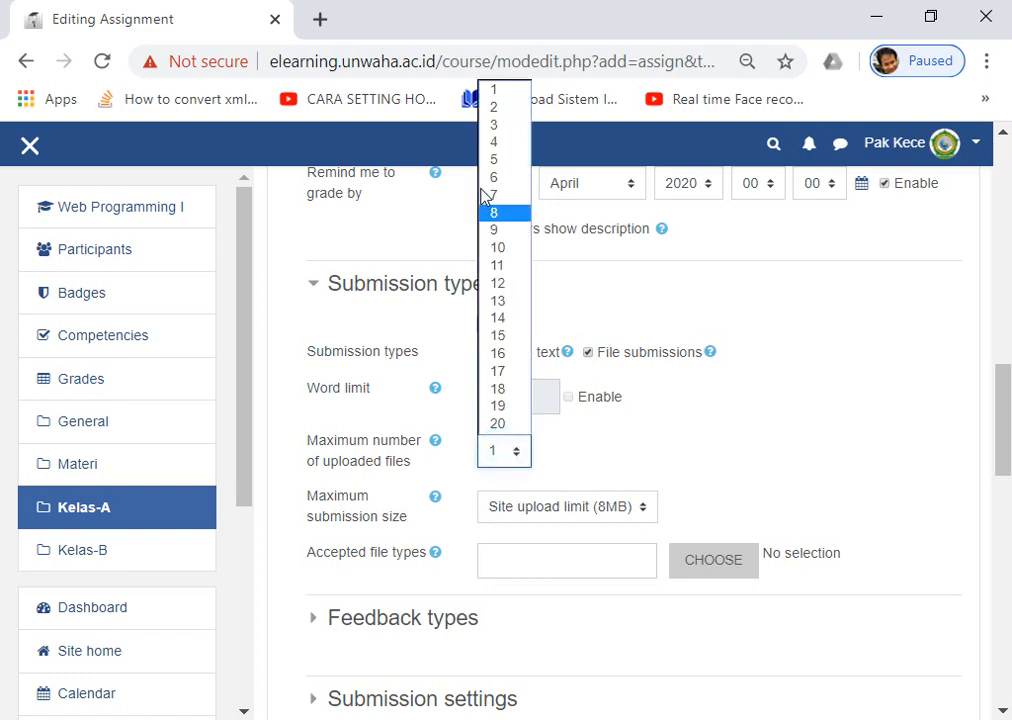
left_click(505, 108)
left_click(510, 449)
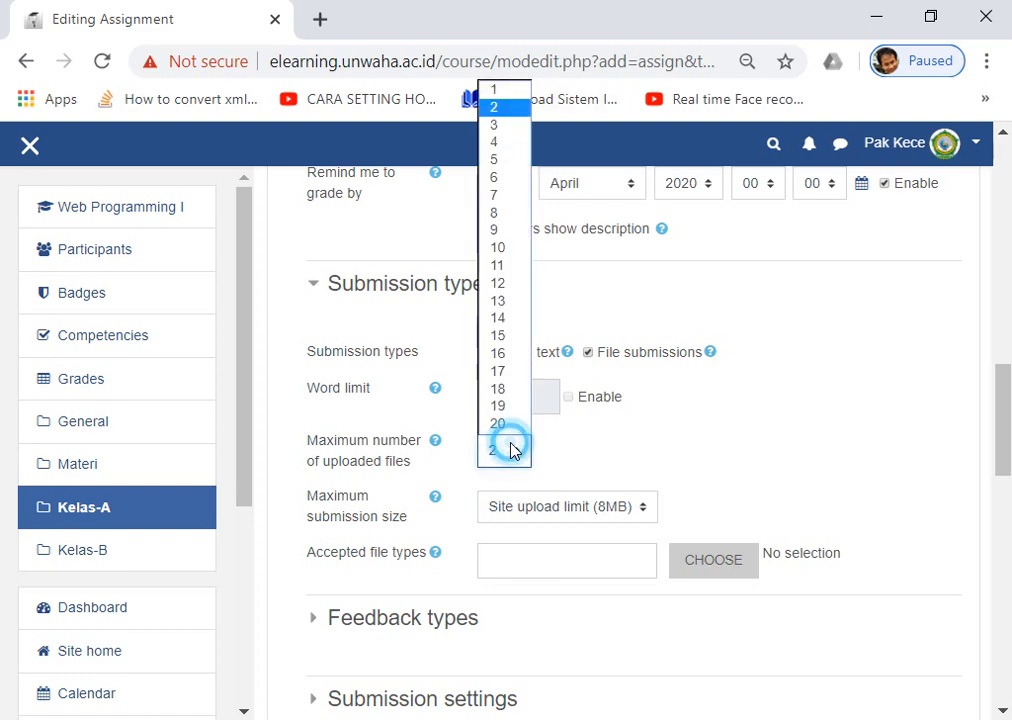
left_click(508, 92)
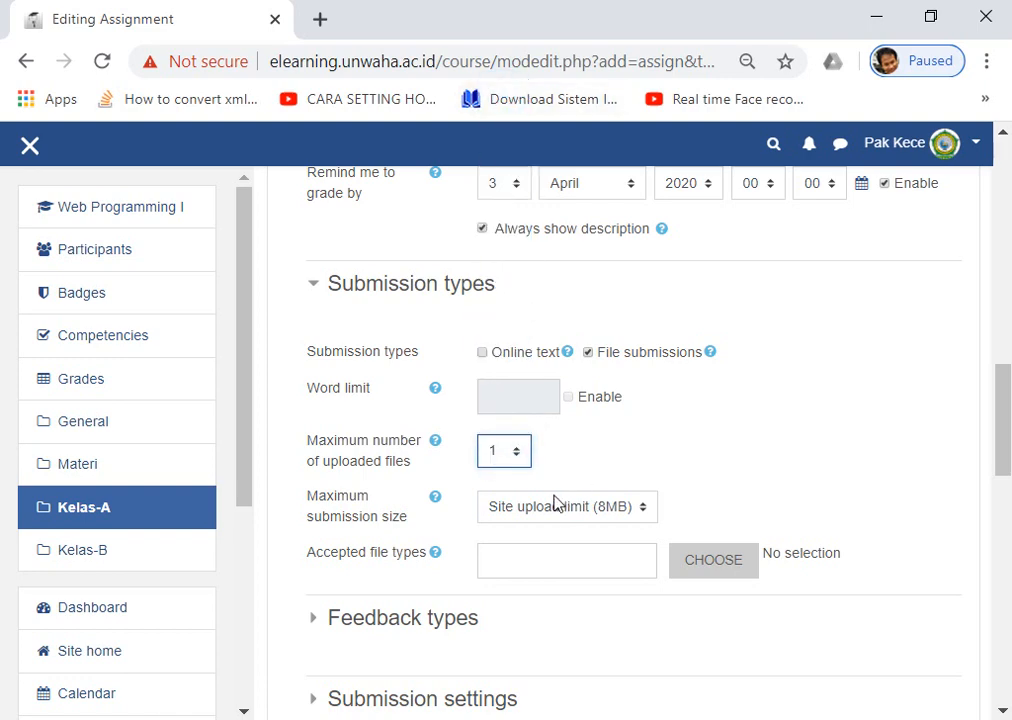
scroll(544, 463, "down", 15)
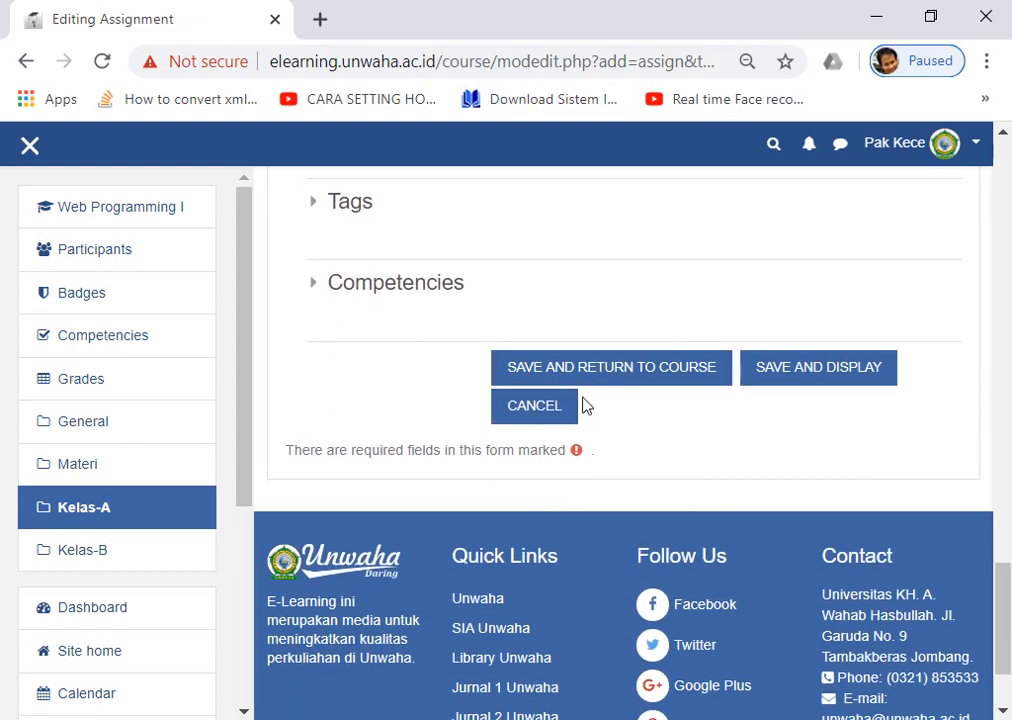
left_click(639, 380)
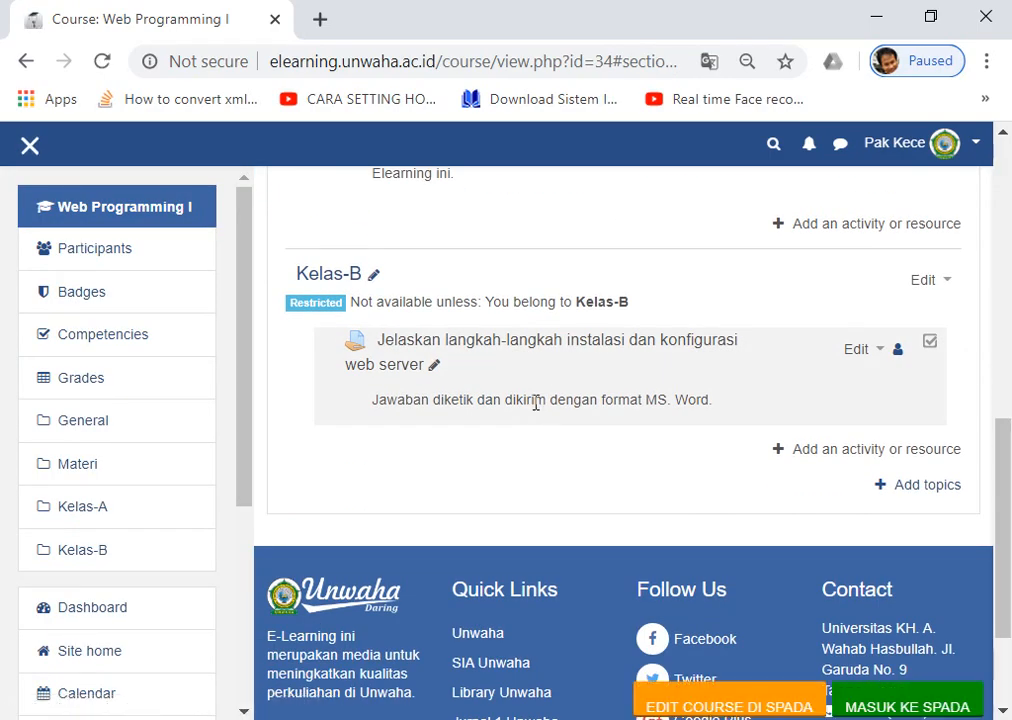
Reload the course as a student and check that Kelas-A shows its restriction notice.
scroll(537, 403, "up", 3)
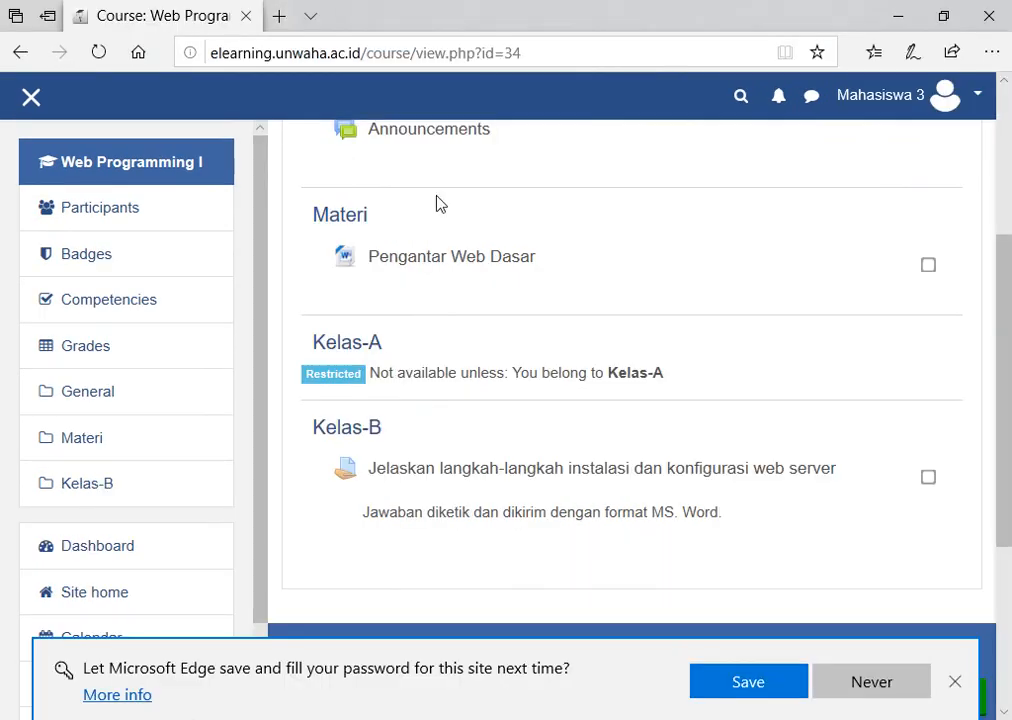
left_click(99, 51)
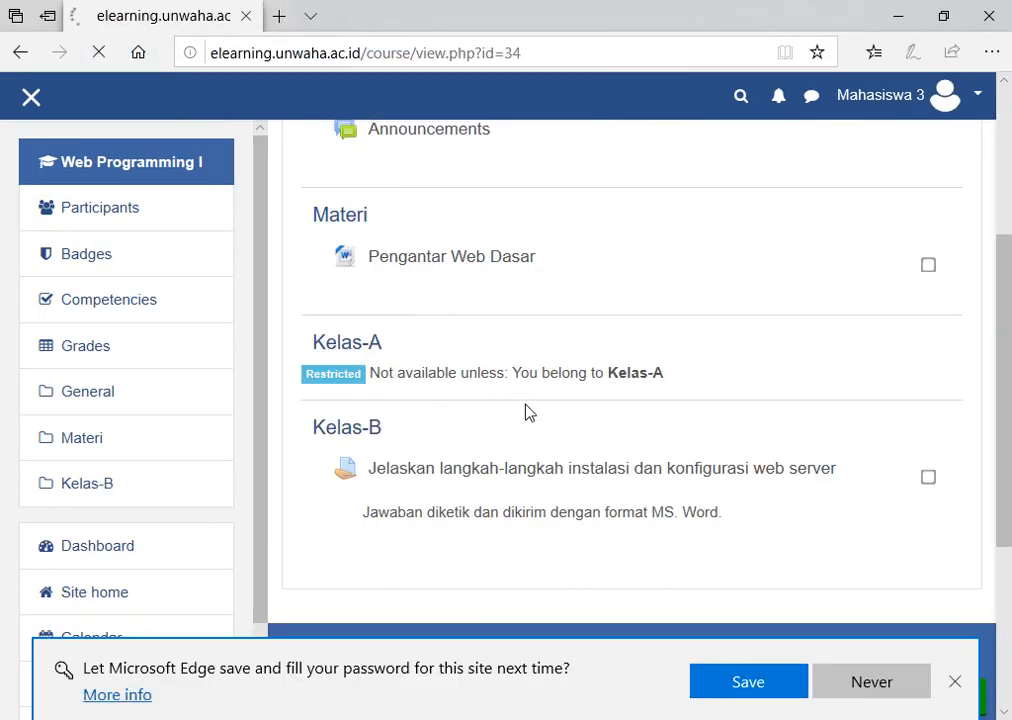
scroll(529, 413, "down", 2)
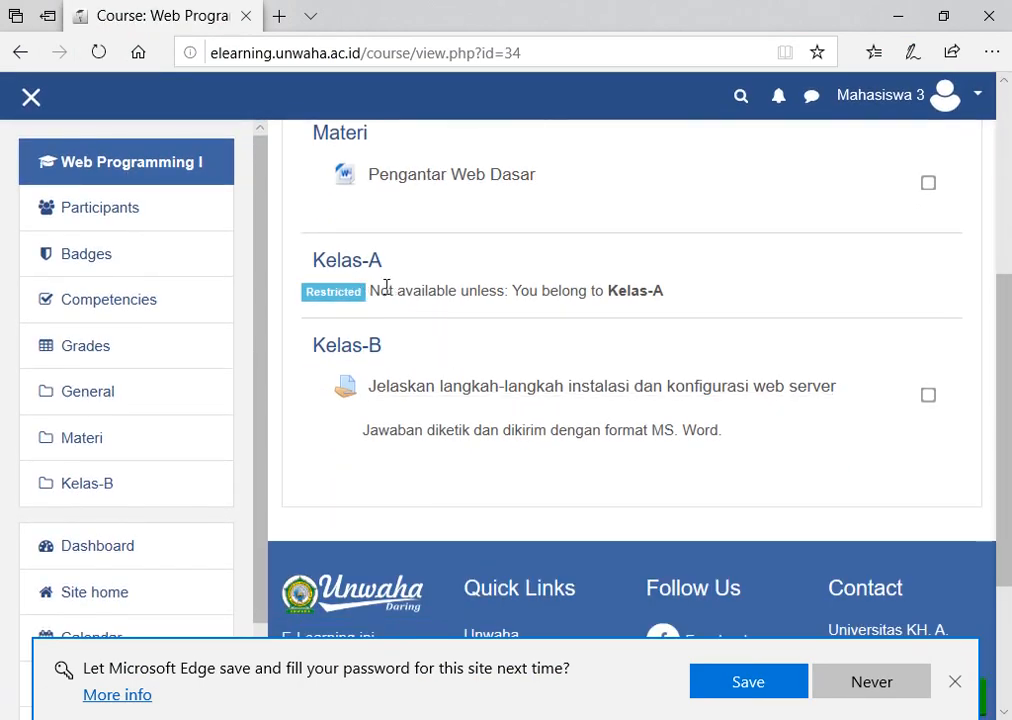
left_click_drag(375, 290, 614, 295)
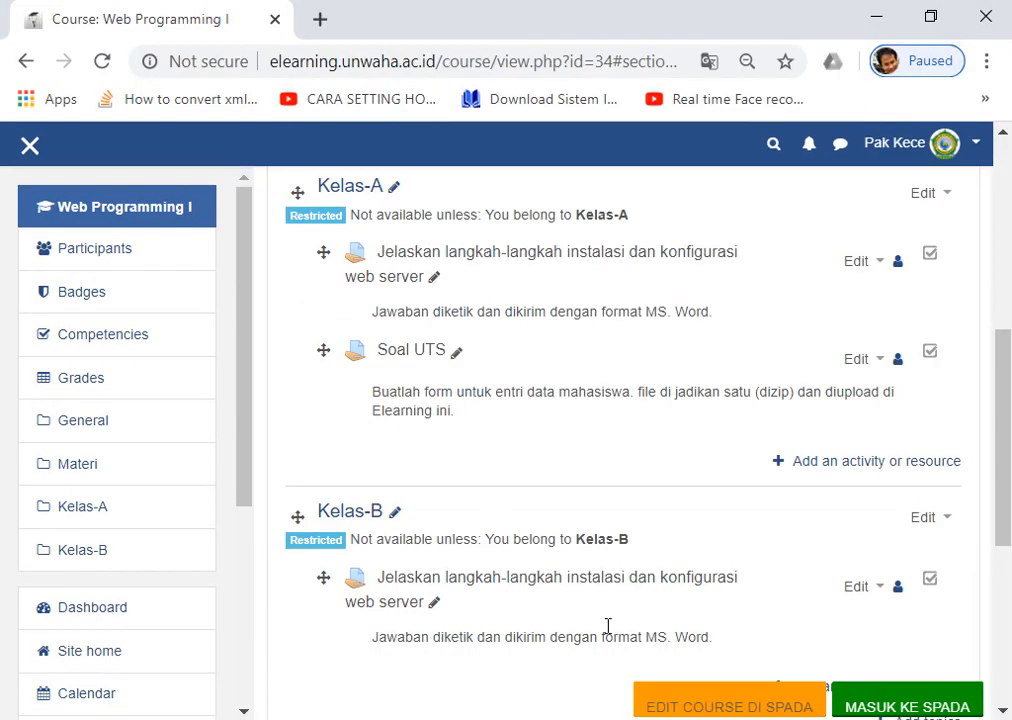
scroll(400, 360, "down", 2)
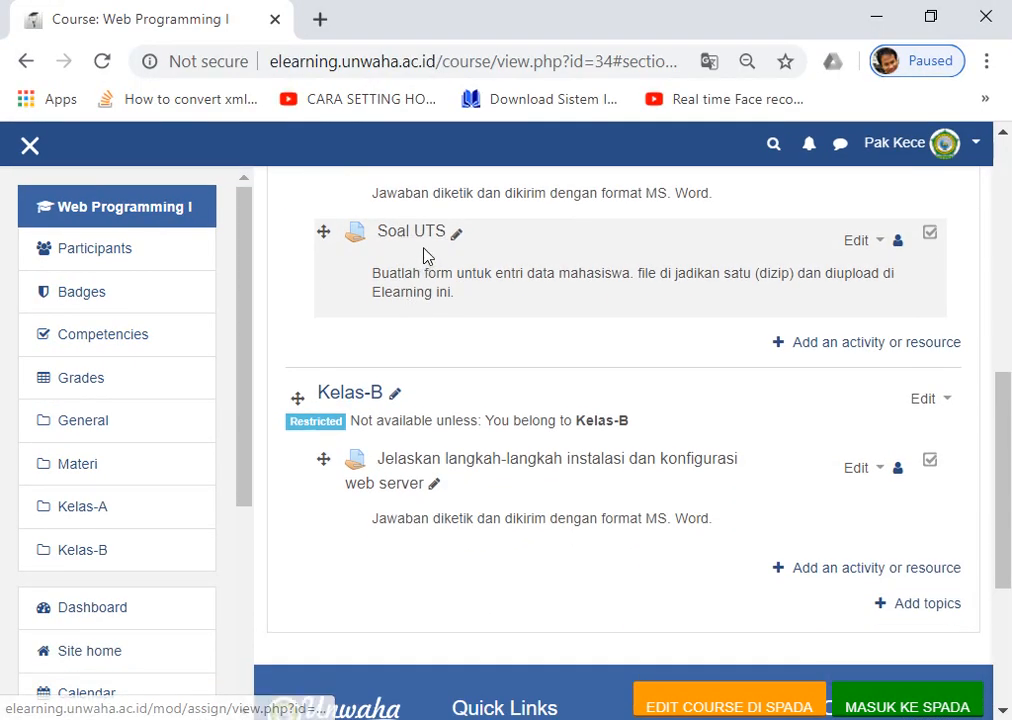
Duplicate the Soal UTS assignment and move the copy into the Kelas-B section.
left_click(870, 242)
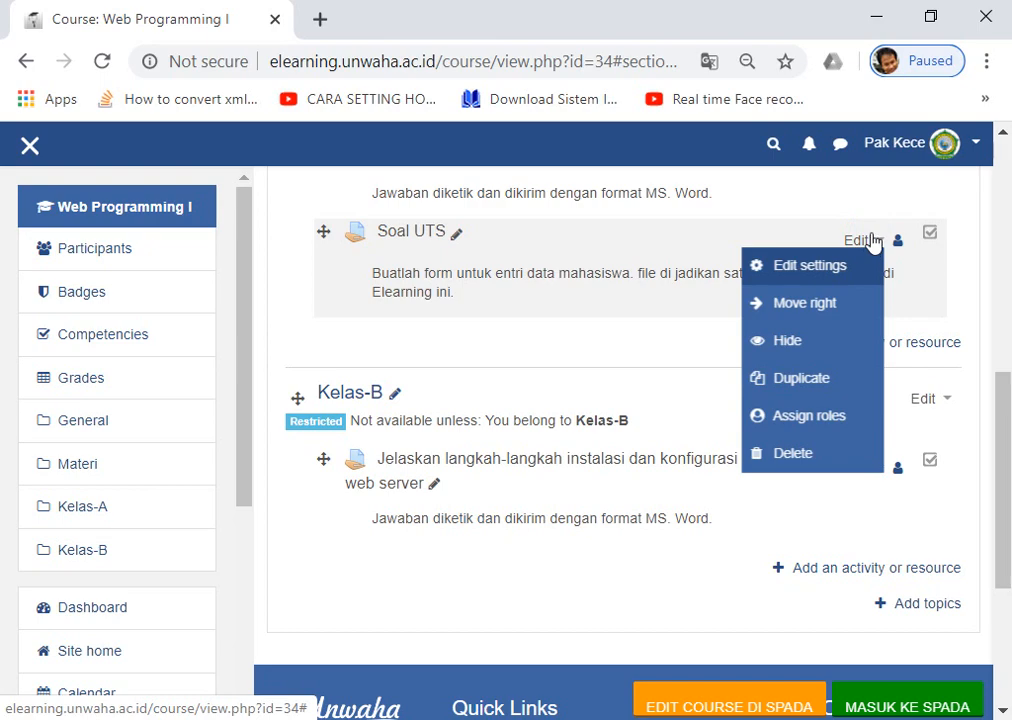
left_click(786, 380)
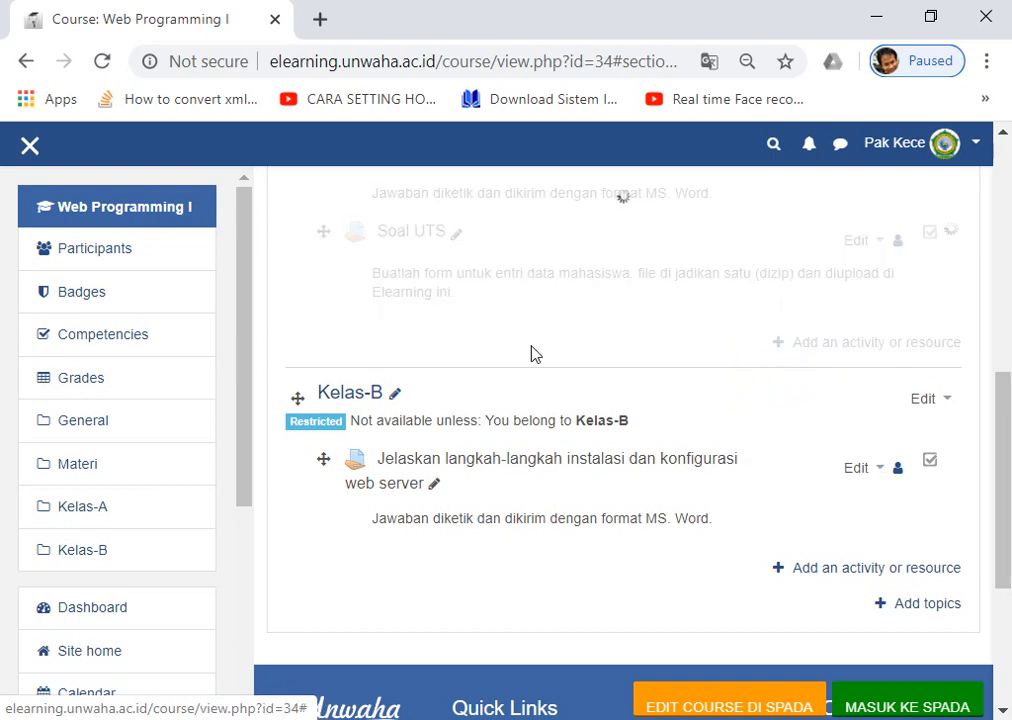
scroll(470, 330, "down", 1)
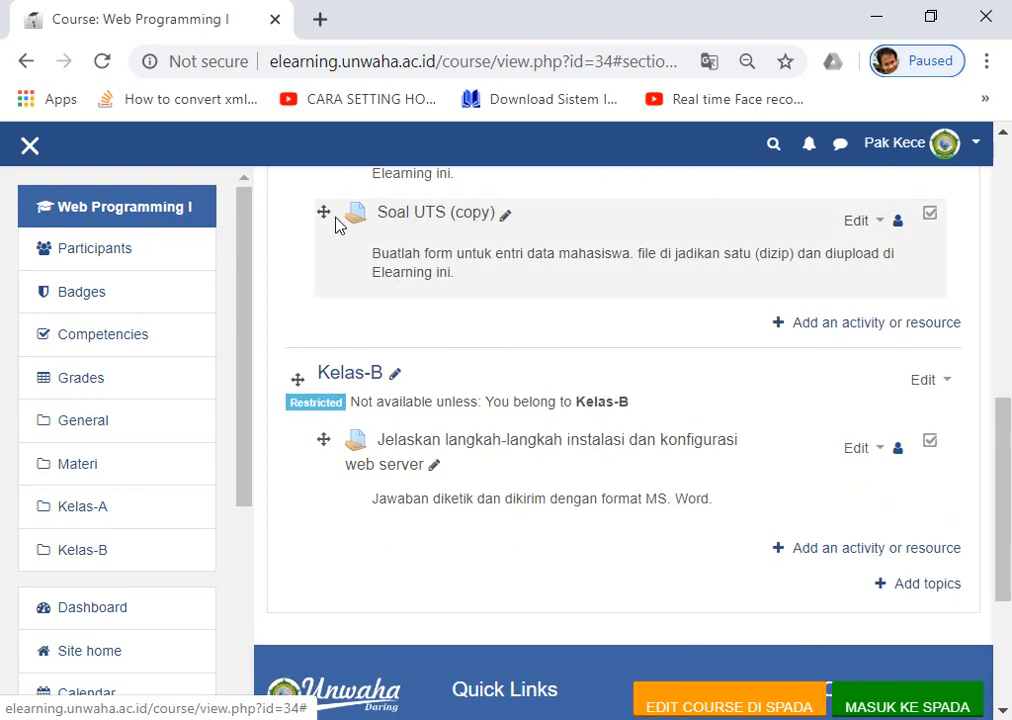
left_click_drag(323, 213, 358, 448)
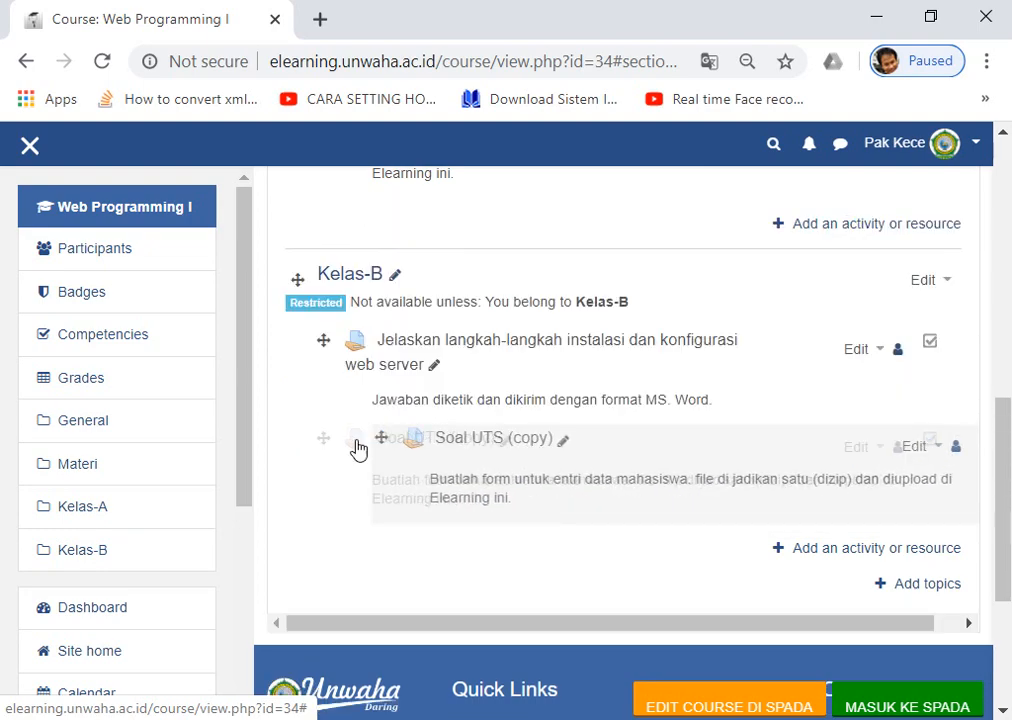
Rename 'Soal UTS (copy)' in Kelas-B to 'Soal UTS'.
scroll(538, 420, "down", 1)
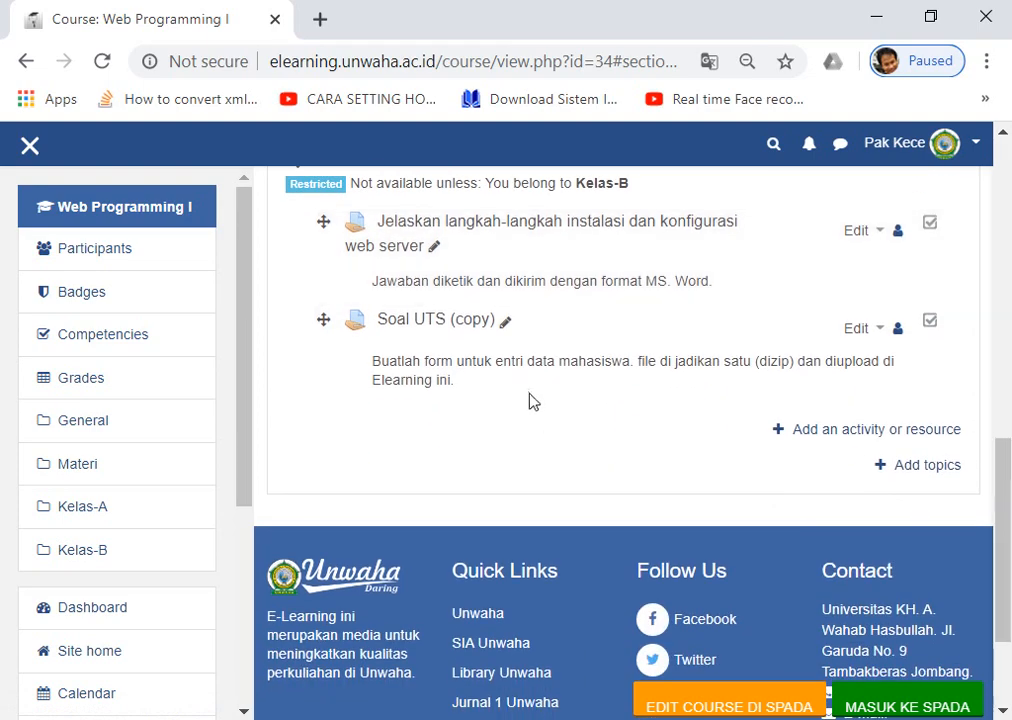
left_click(505, 327)
left_click(502, 336)
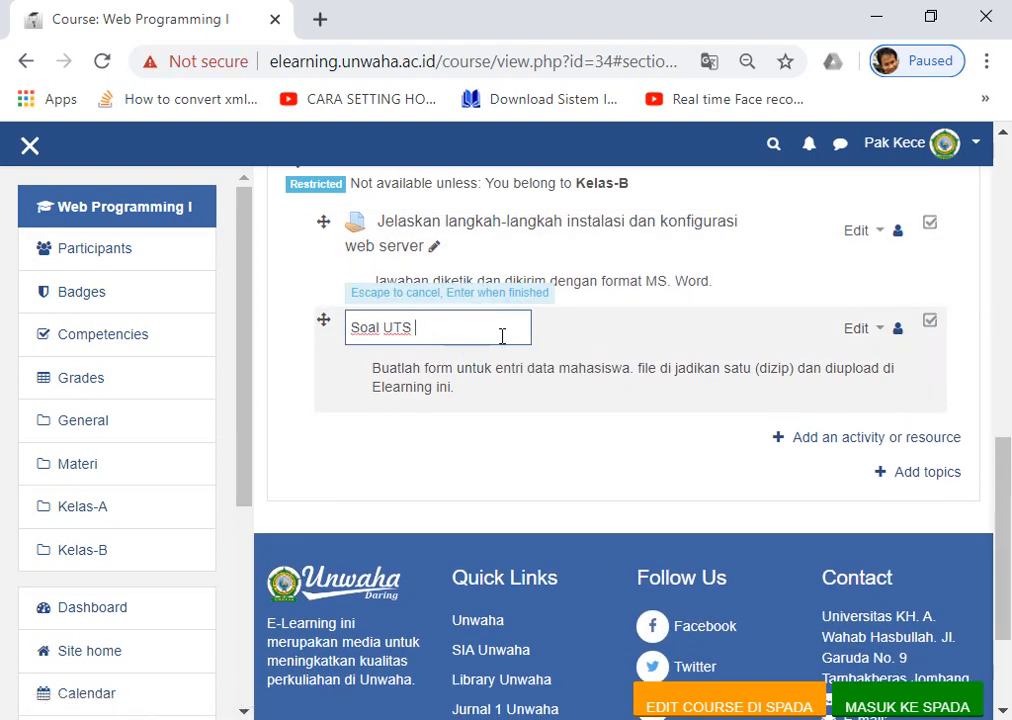
key("Return")
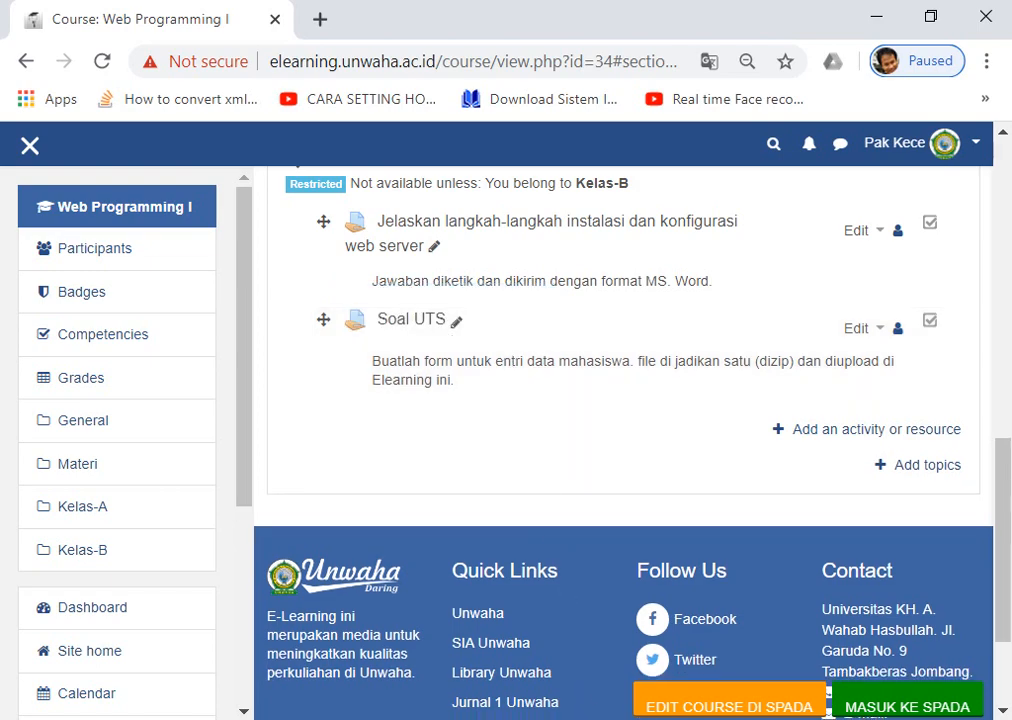
scroll(547, 345, "up", 4)
scroll(547, 353, "down", 3)
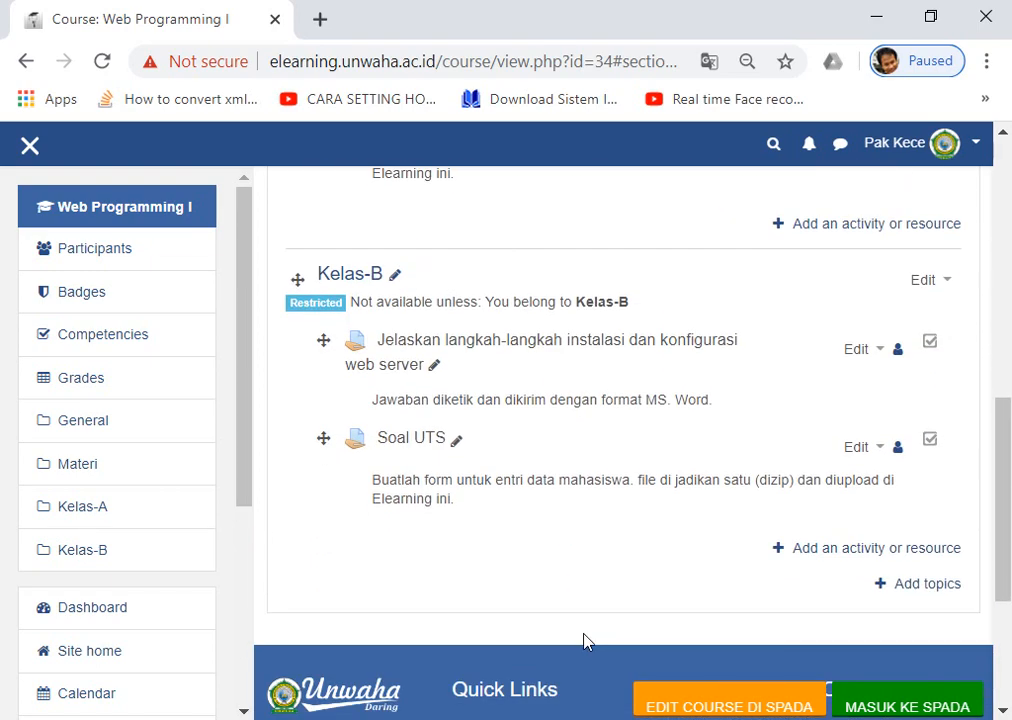